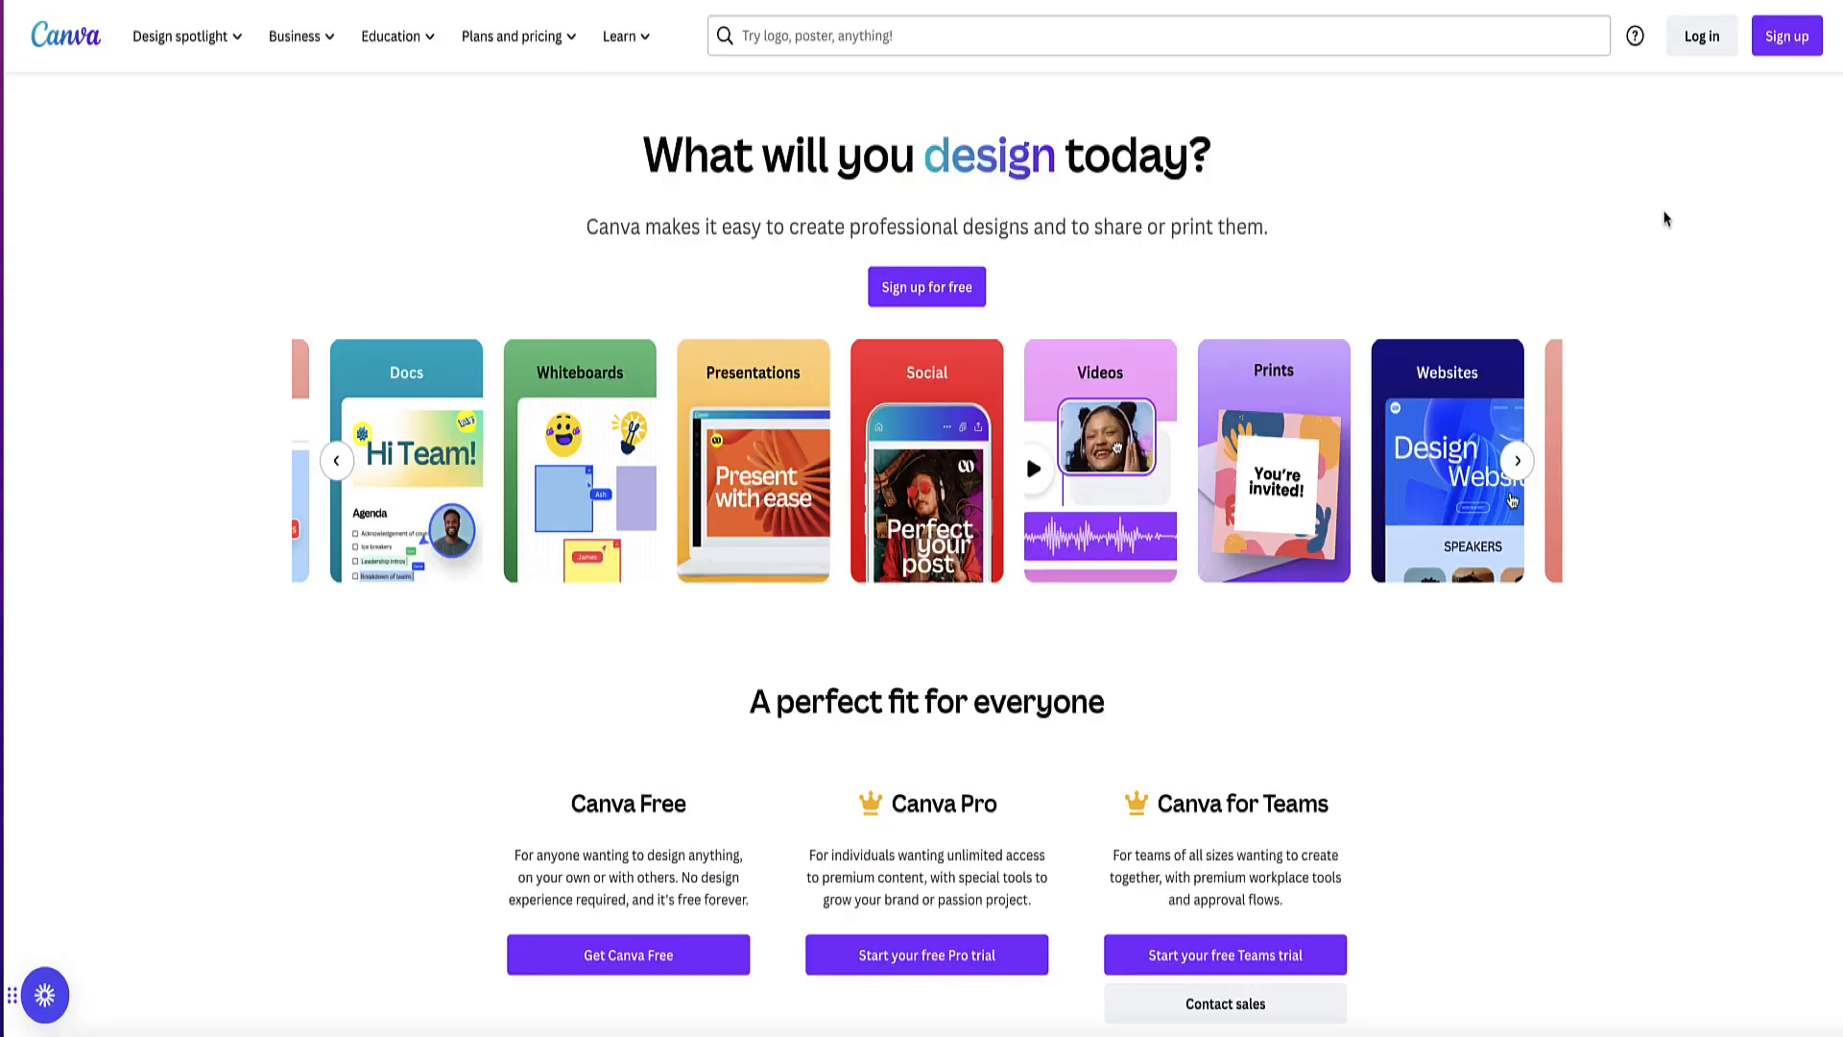
# Log in to the account and dismiss the Canva Pro free trial offer.
pyautogui.click(1699, 50)
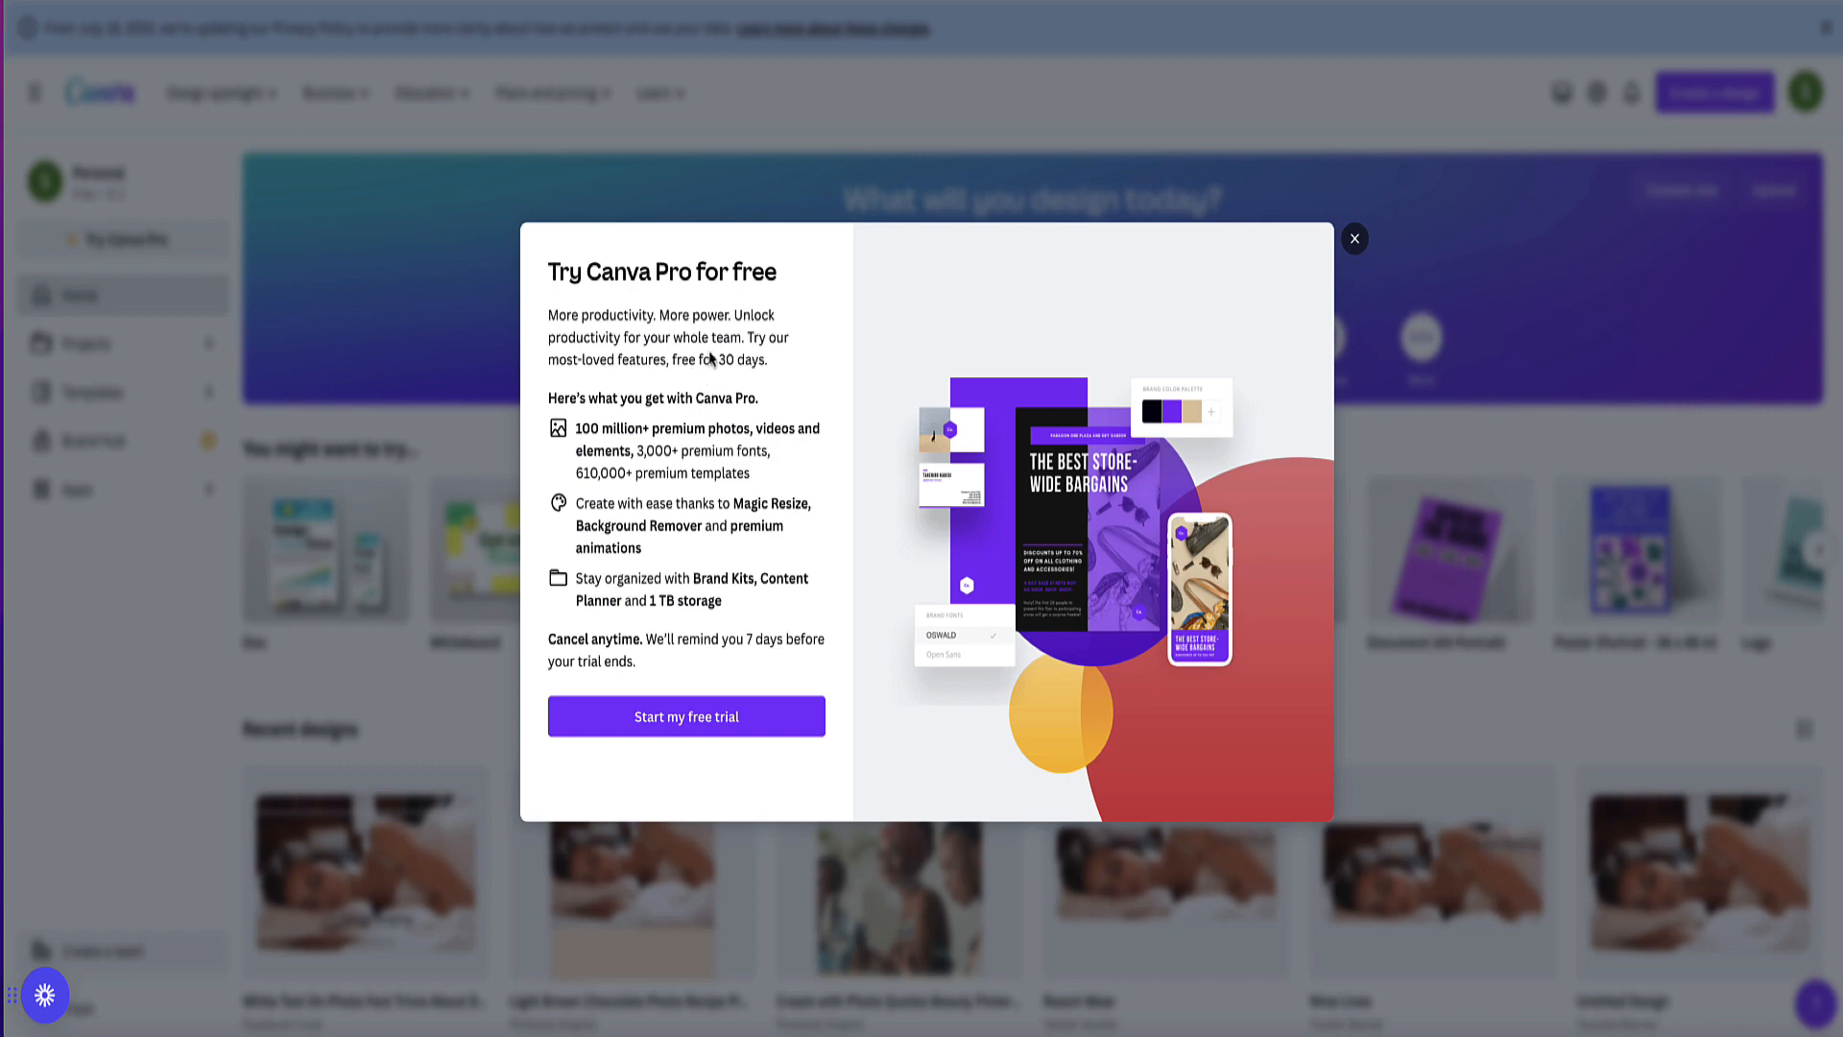
pyautogui.click(1354, 239)
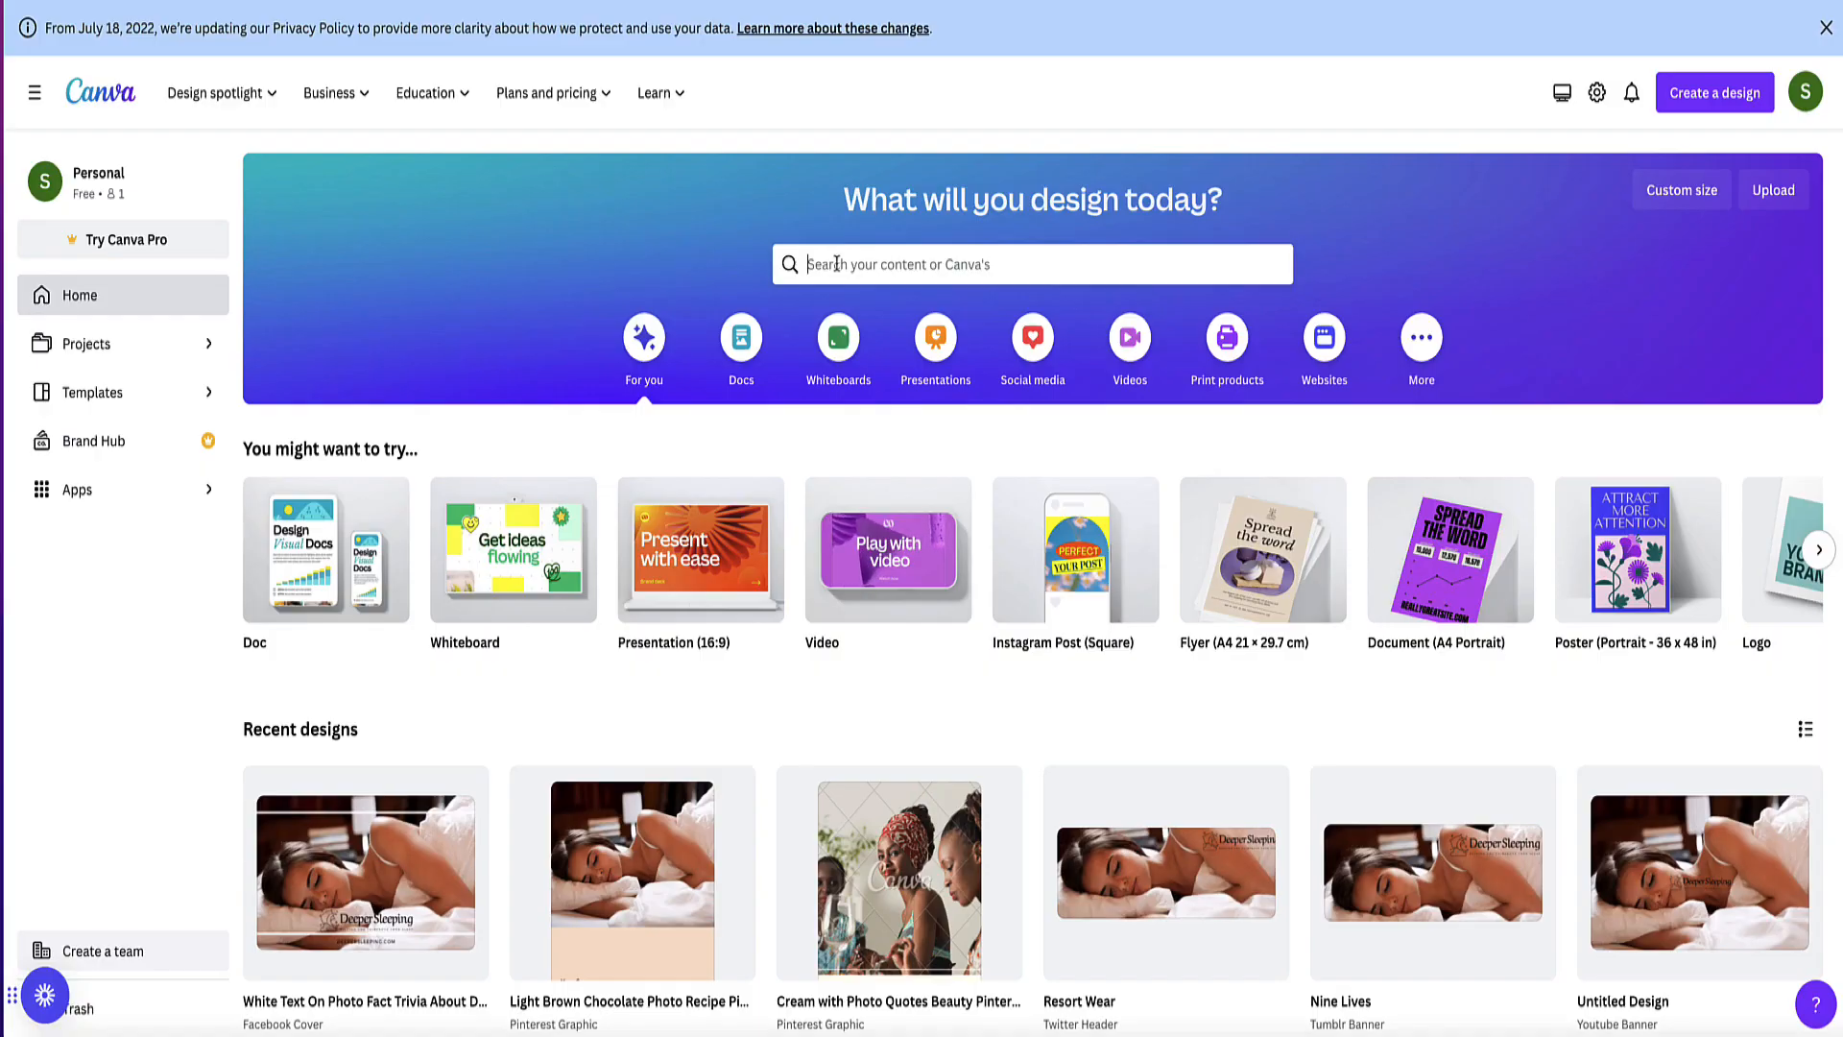
# Search the templates for "ebooks cover" and browse the results.
pyautogui.click(836, 264)
pyautogui.write('e')
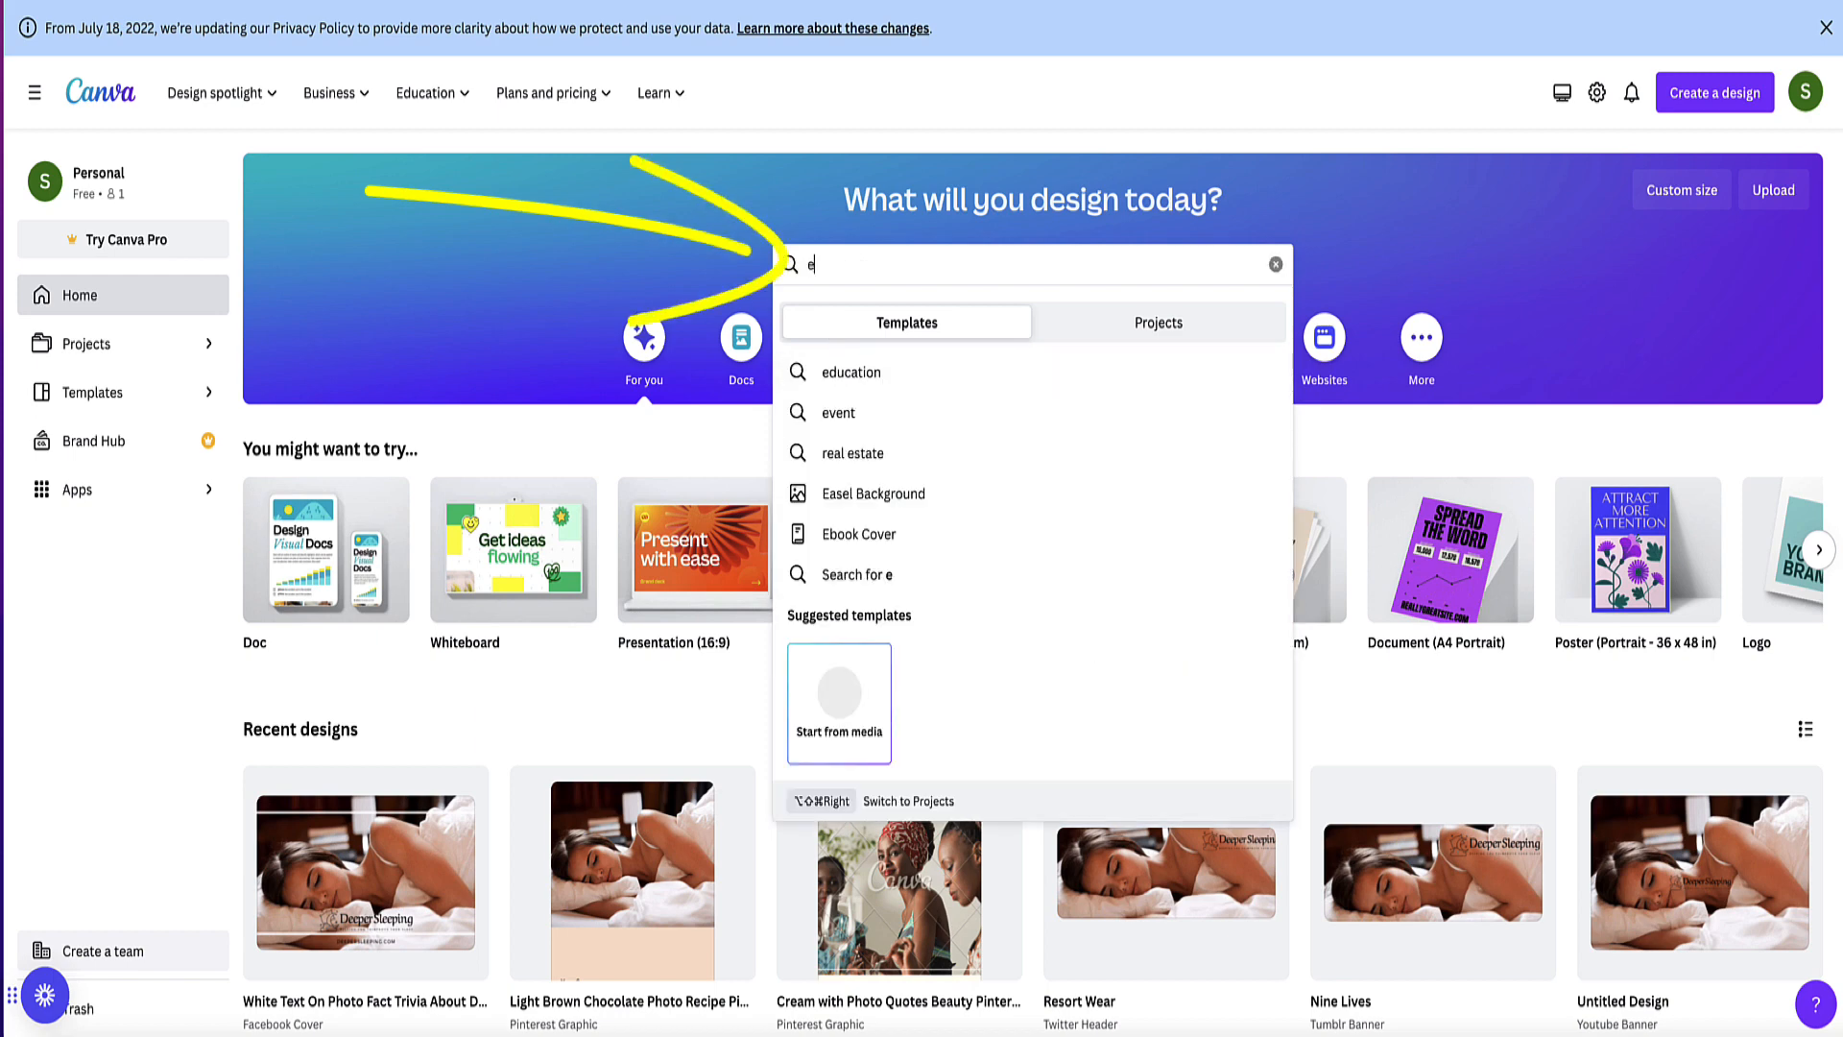
pyautogui.write('books')
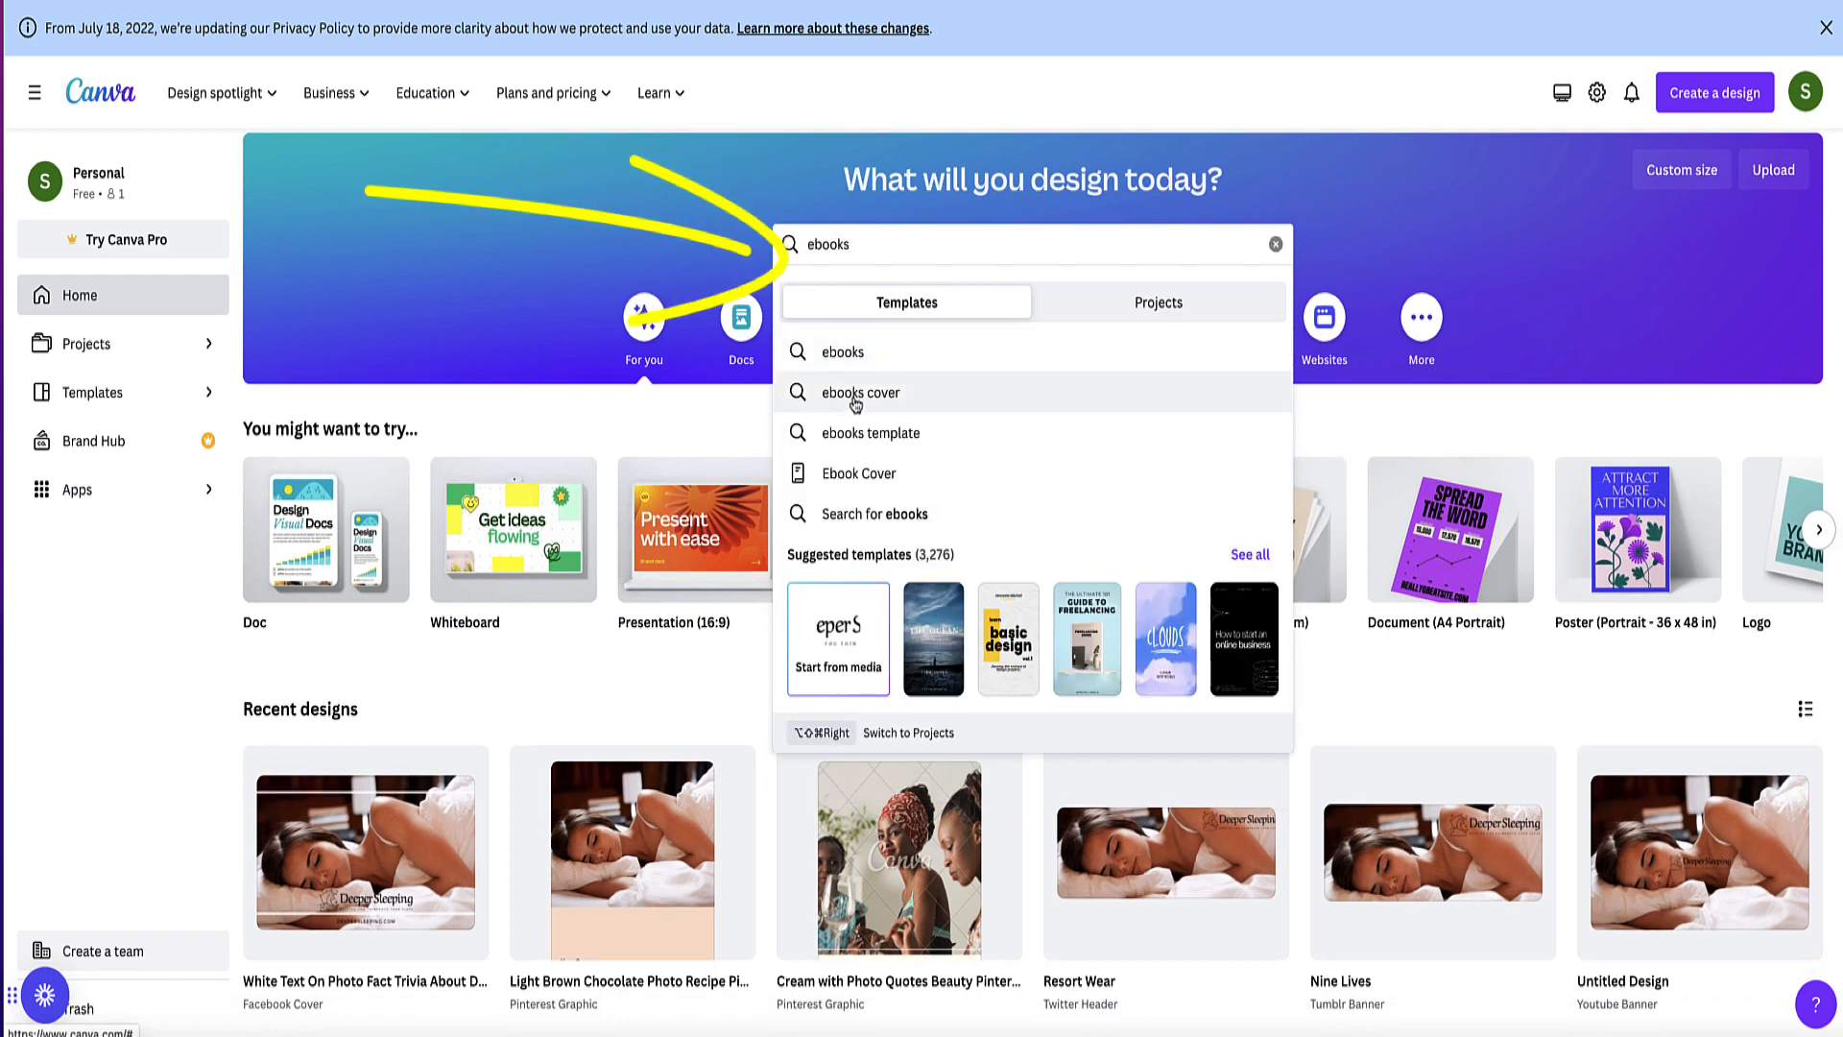
pyautogui.click(856, 394)
pyautogui.scroll(-6, 809, 504)
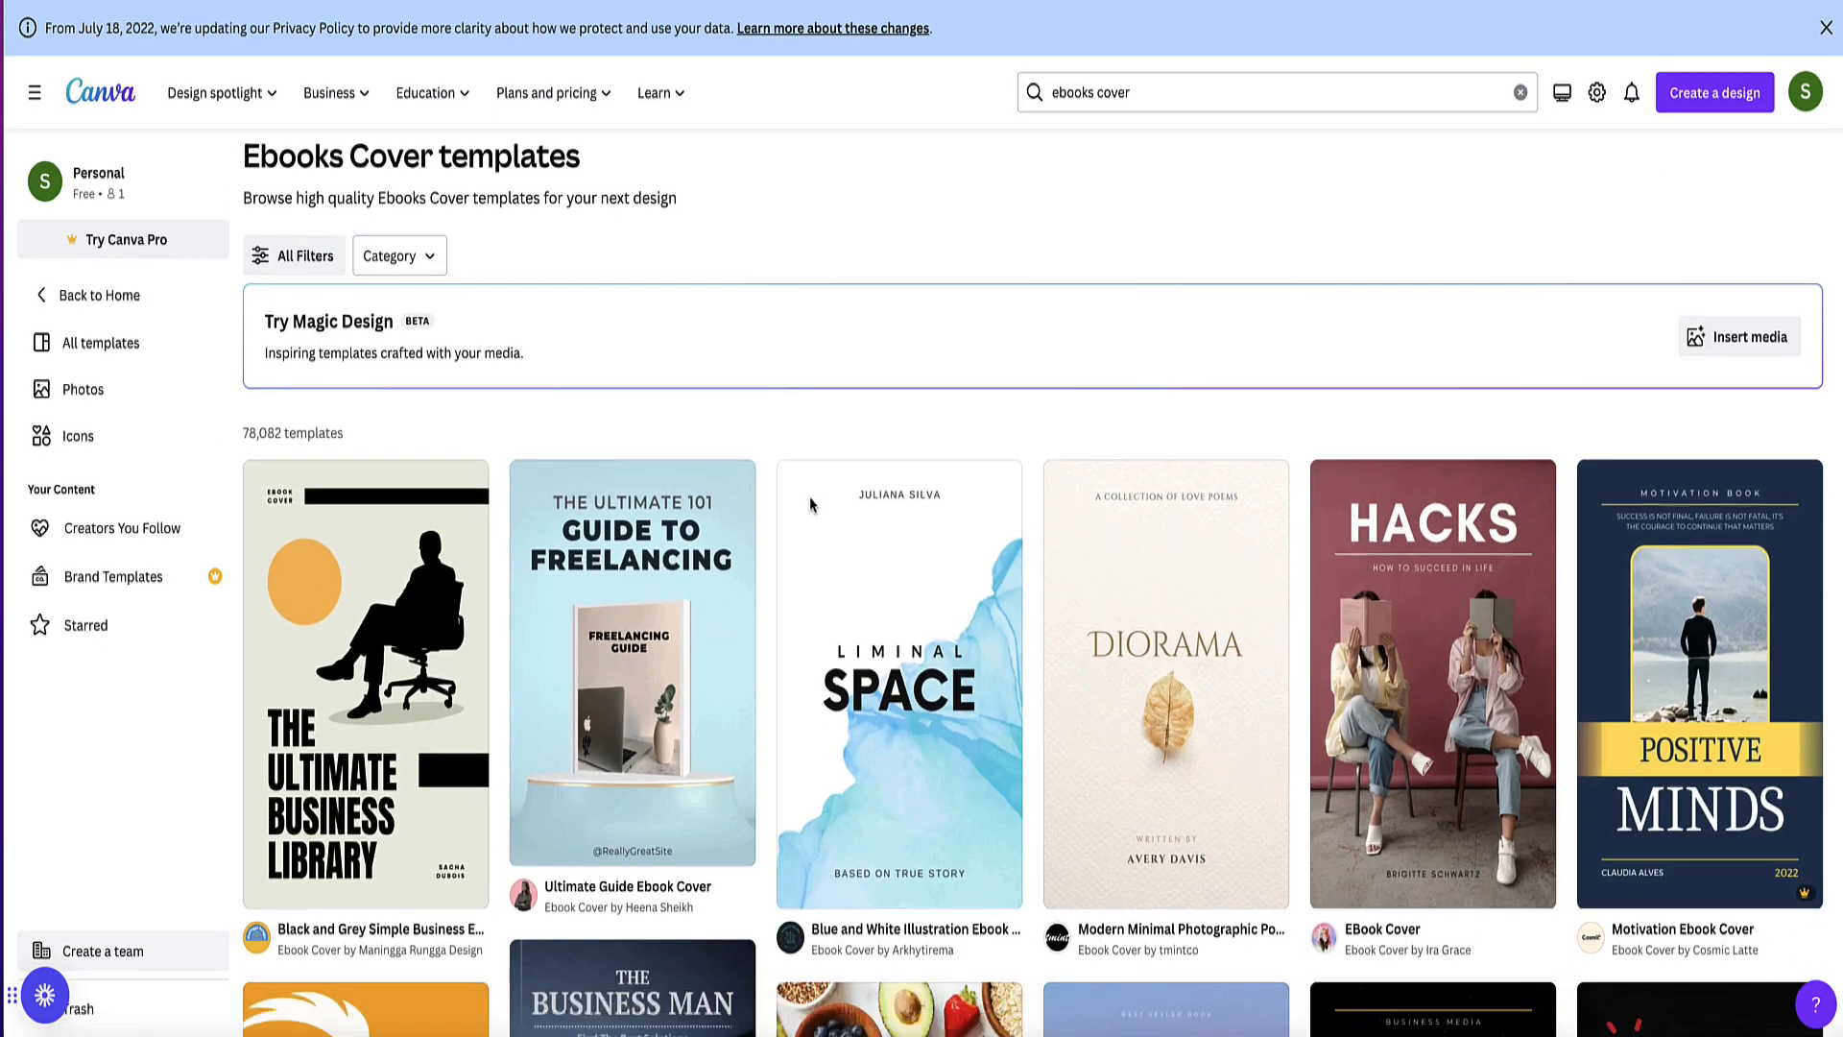
pyautogui.scroll(-15, 811, 504)
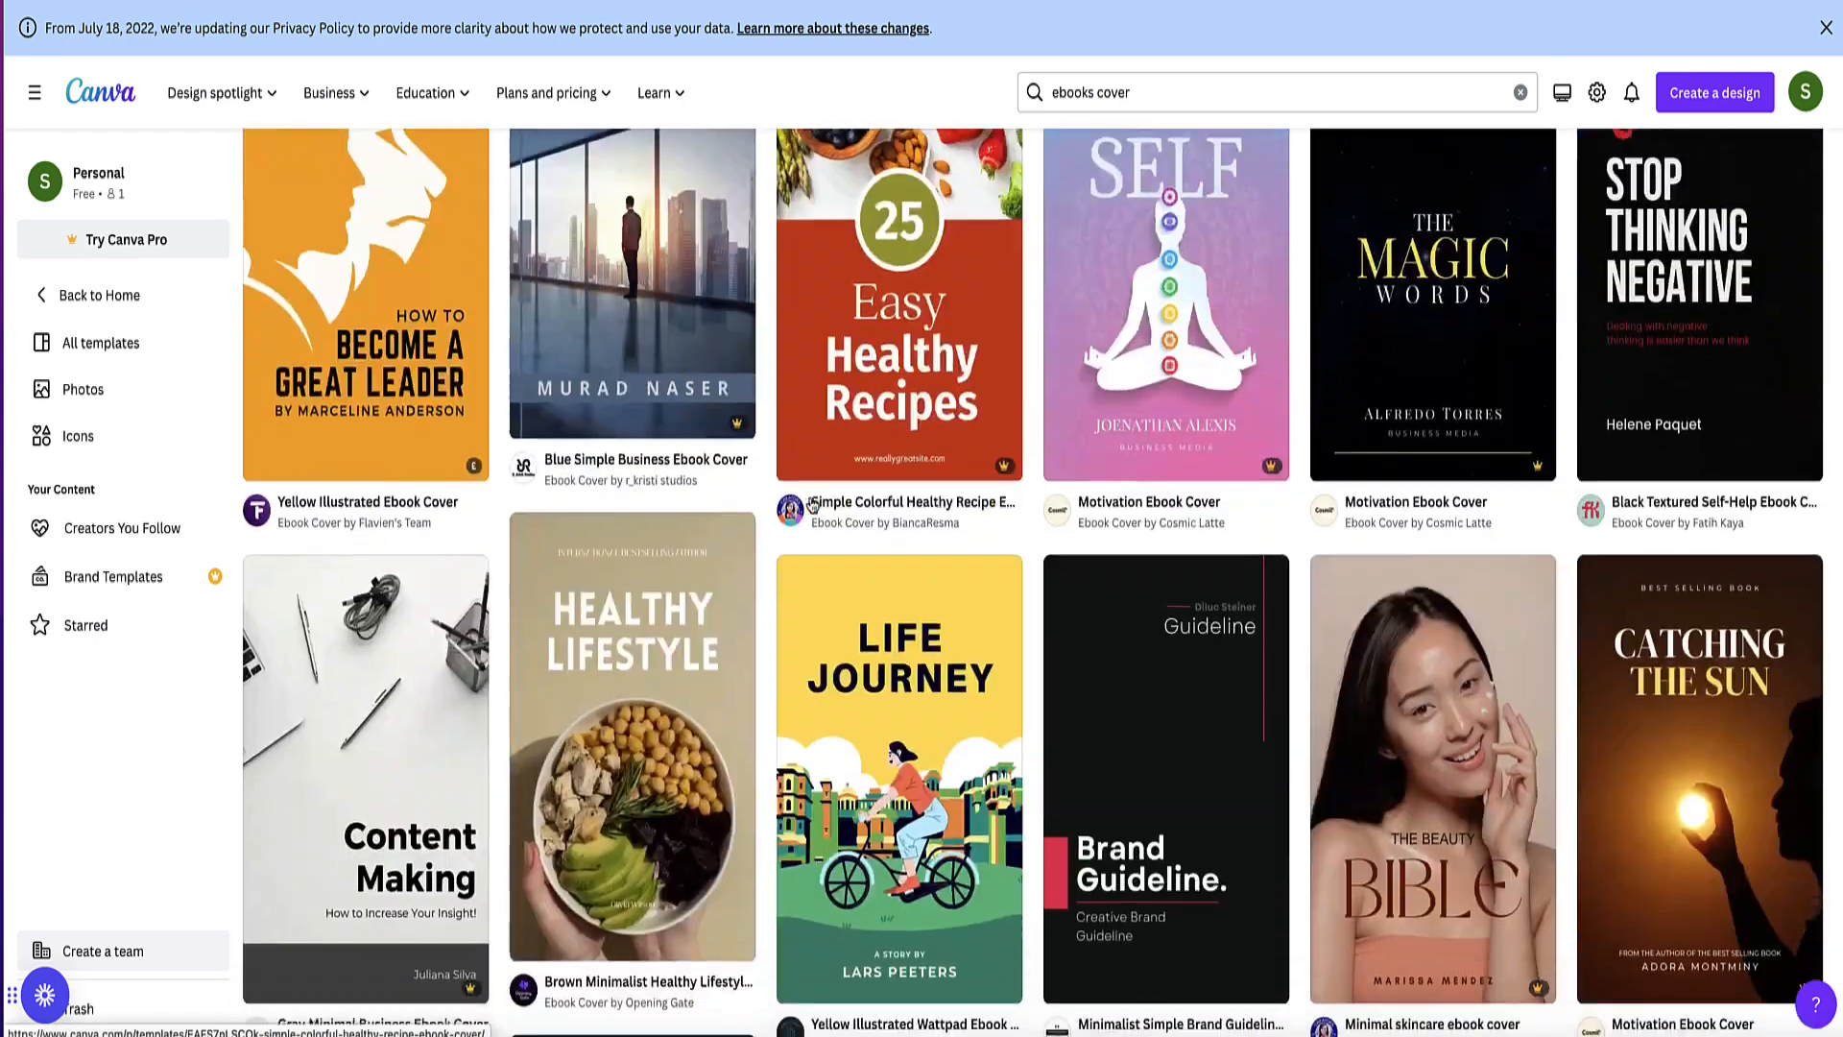
pyautogui.scroll(-4, 811, 504)
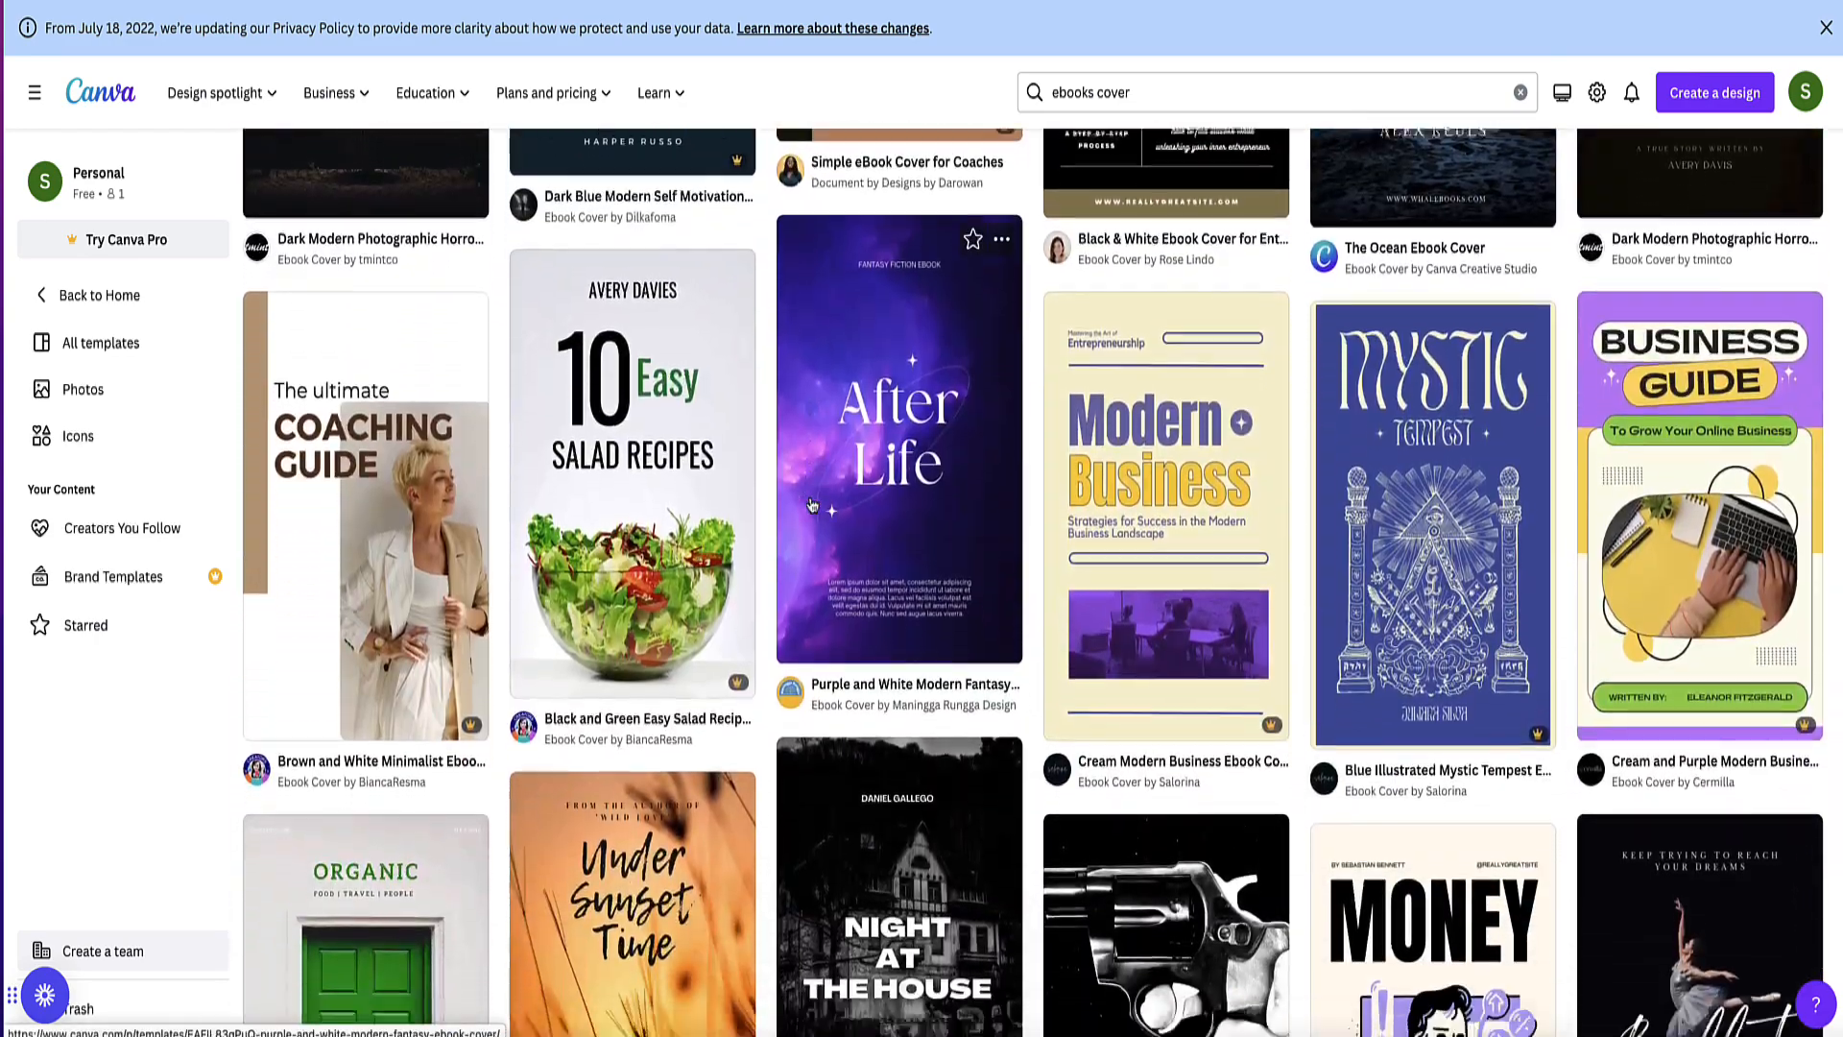
pyautogui.scroll(-9, 811, 504)
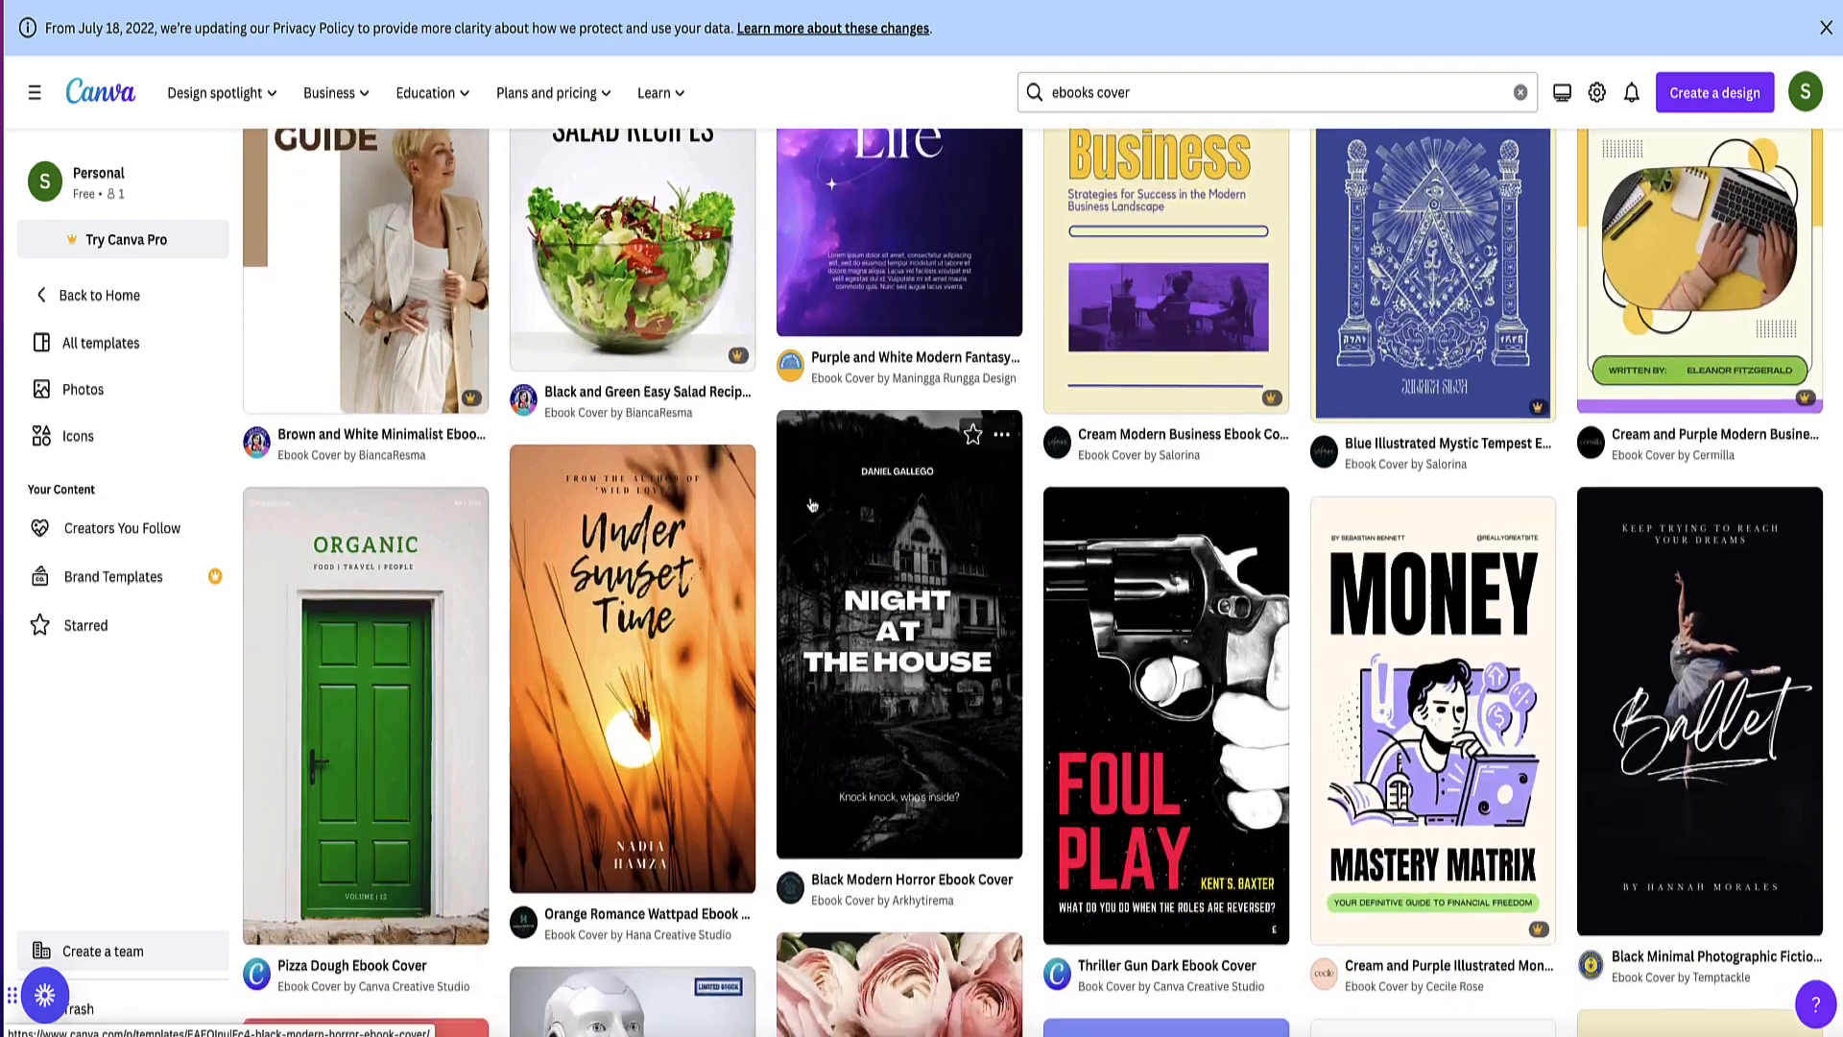
pyautogui.scroll(10, 811, 504)
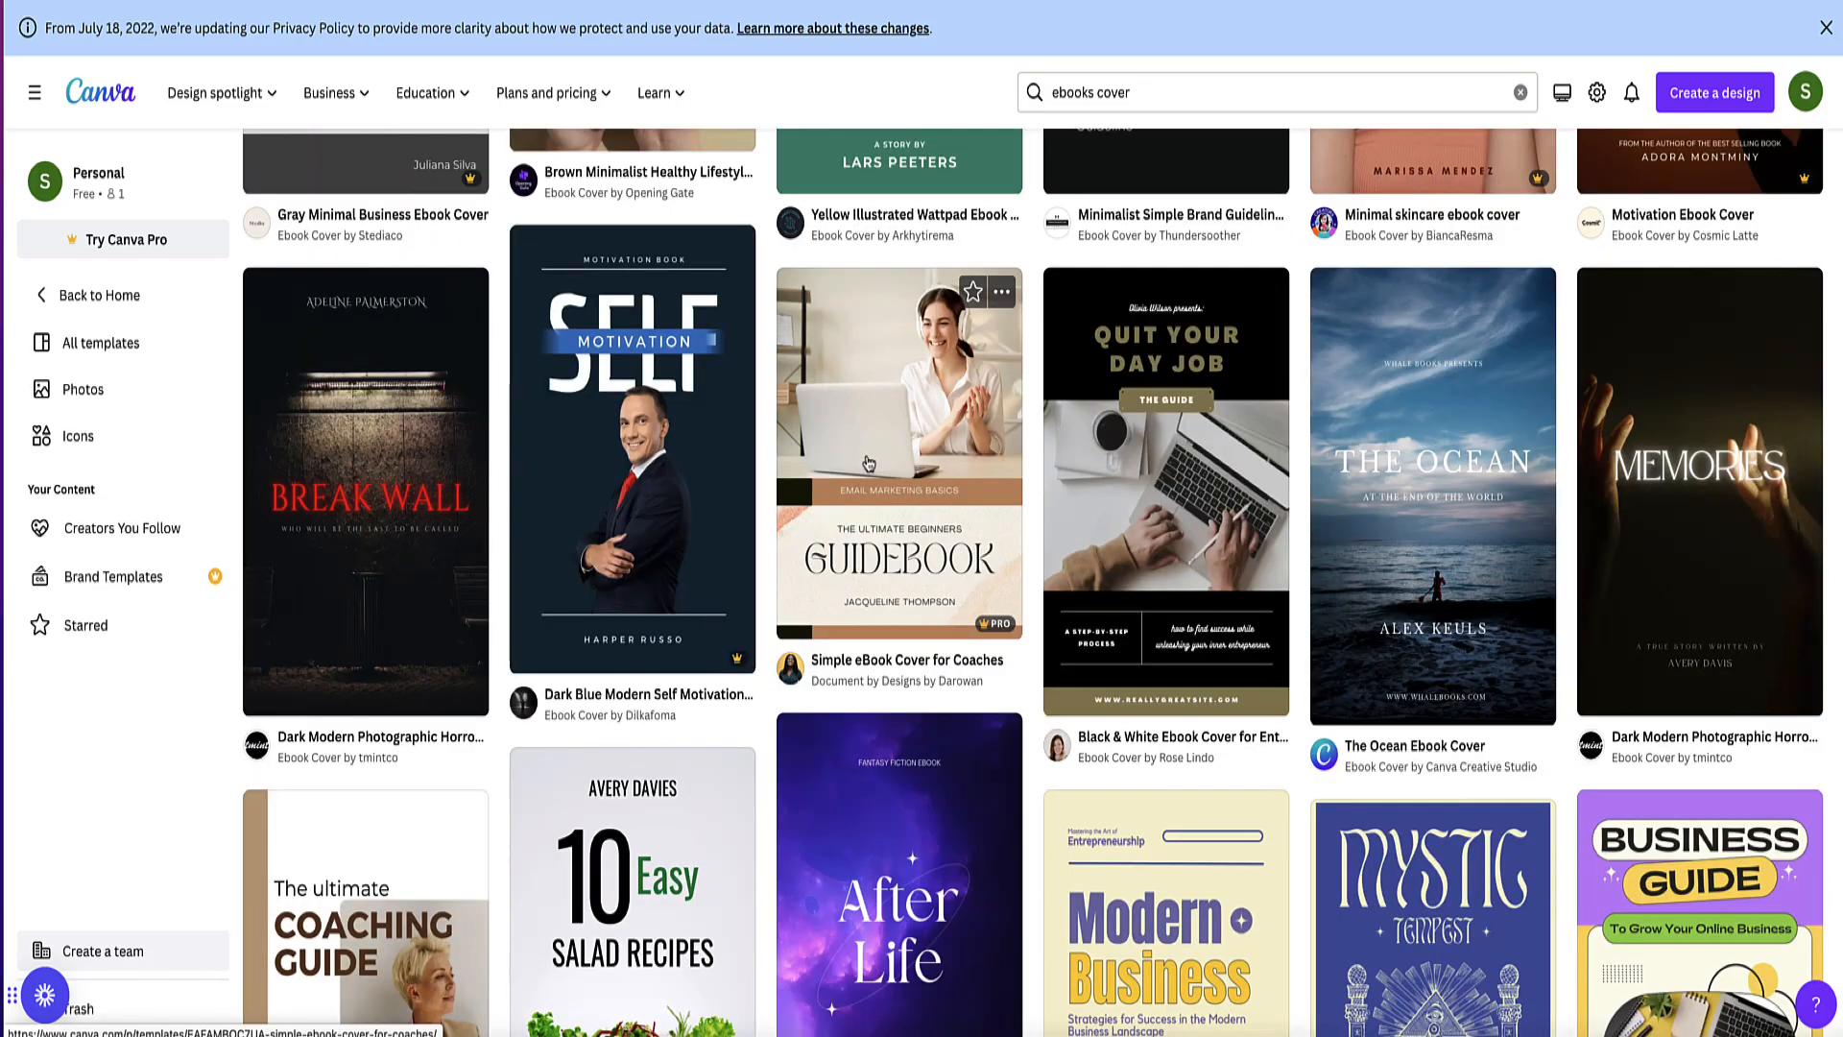
pyautogui.scroll(10, 868, 464)
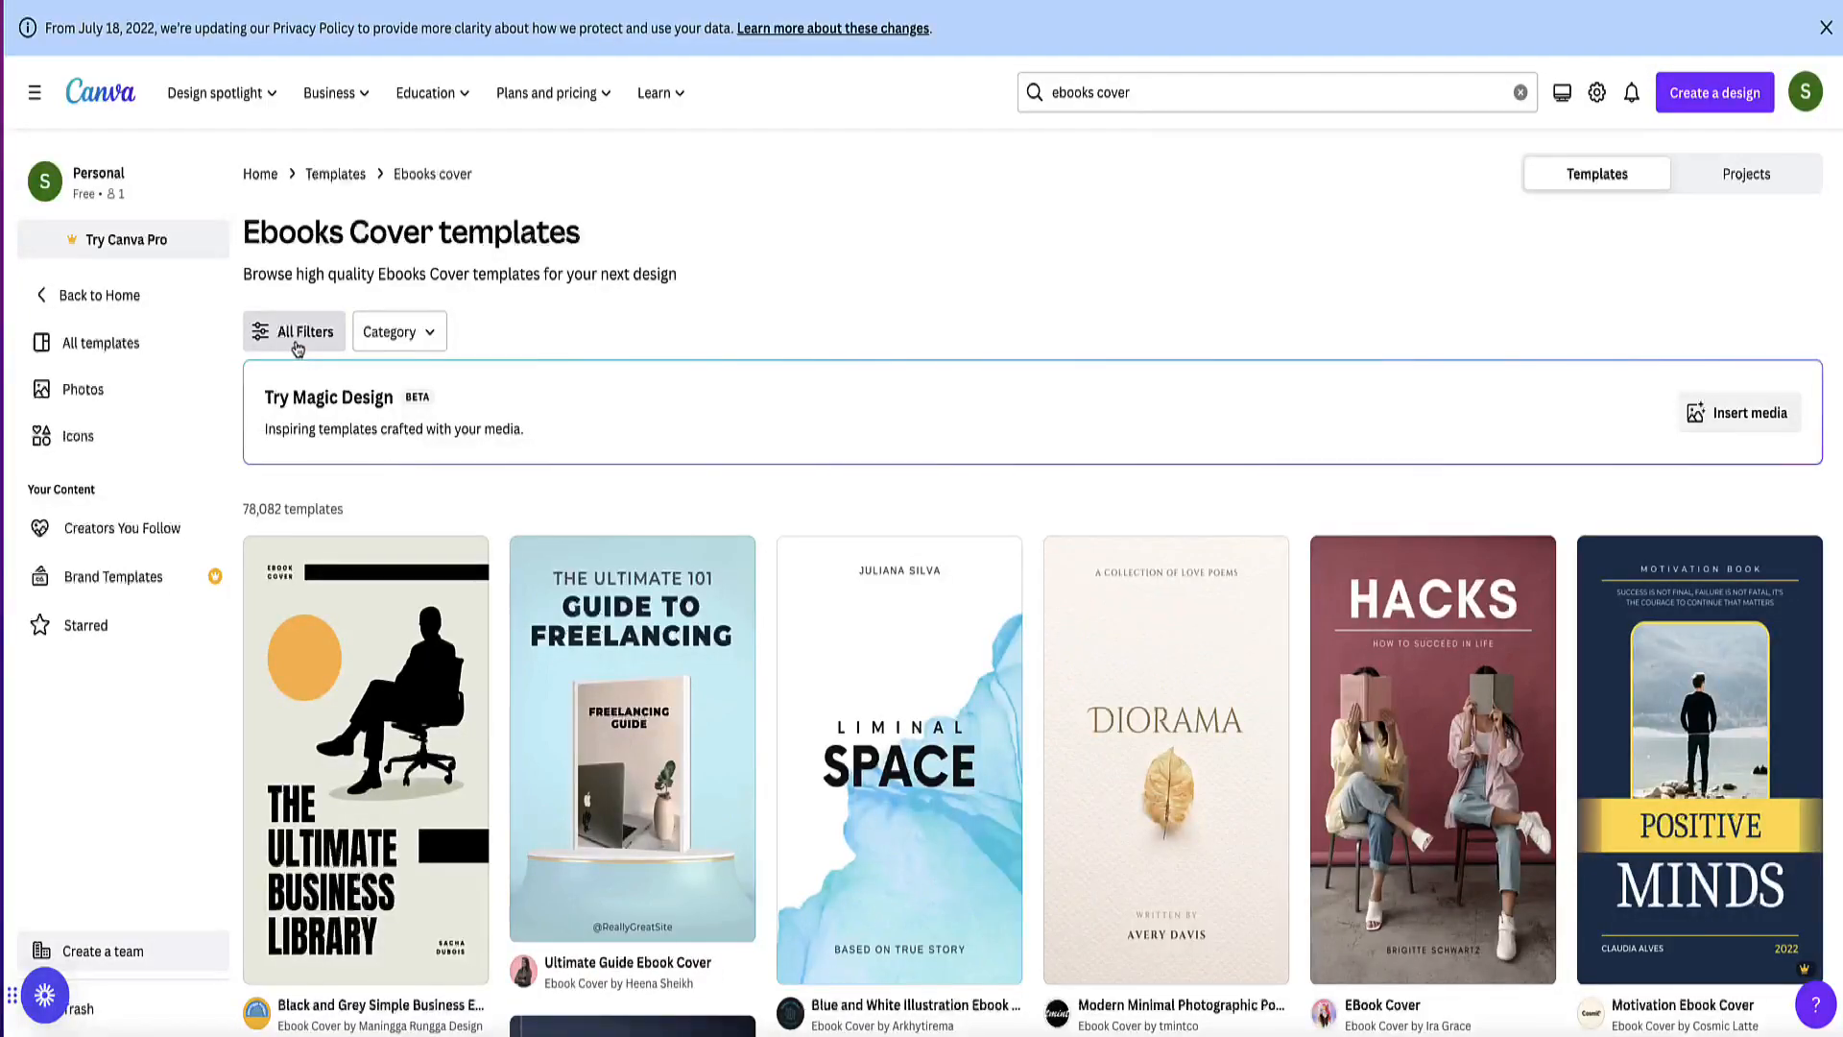
# Filter the ebook cover templates to the Health theme and apply the filter.
pyautogui.click(299, 336)
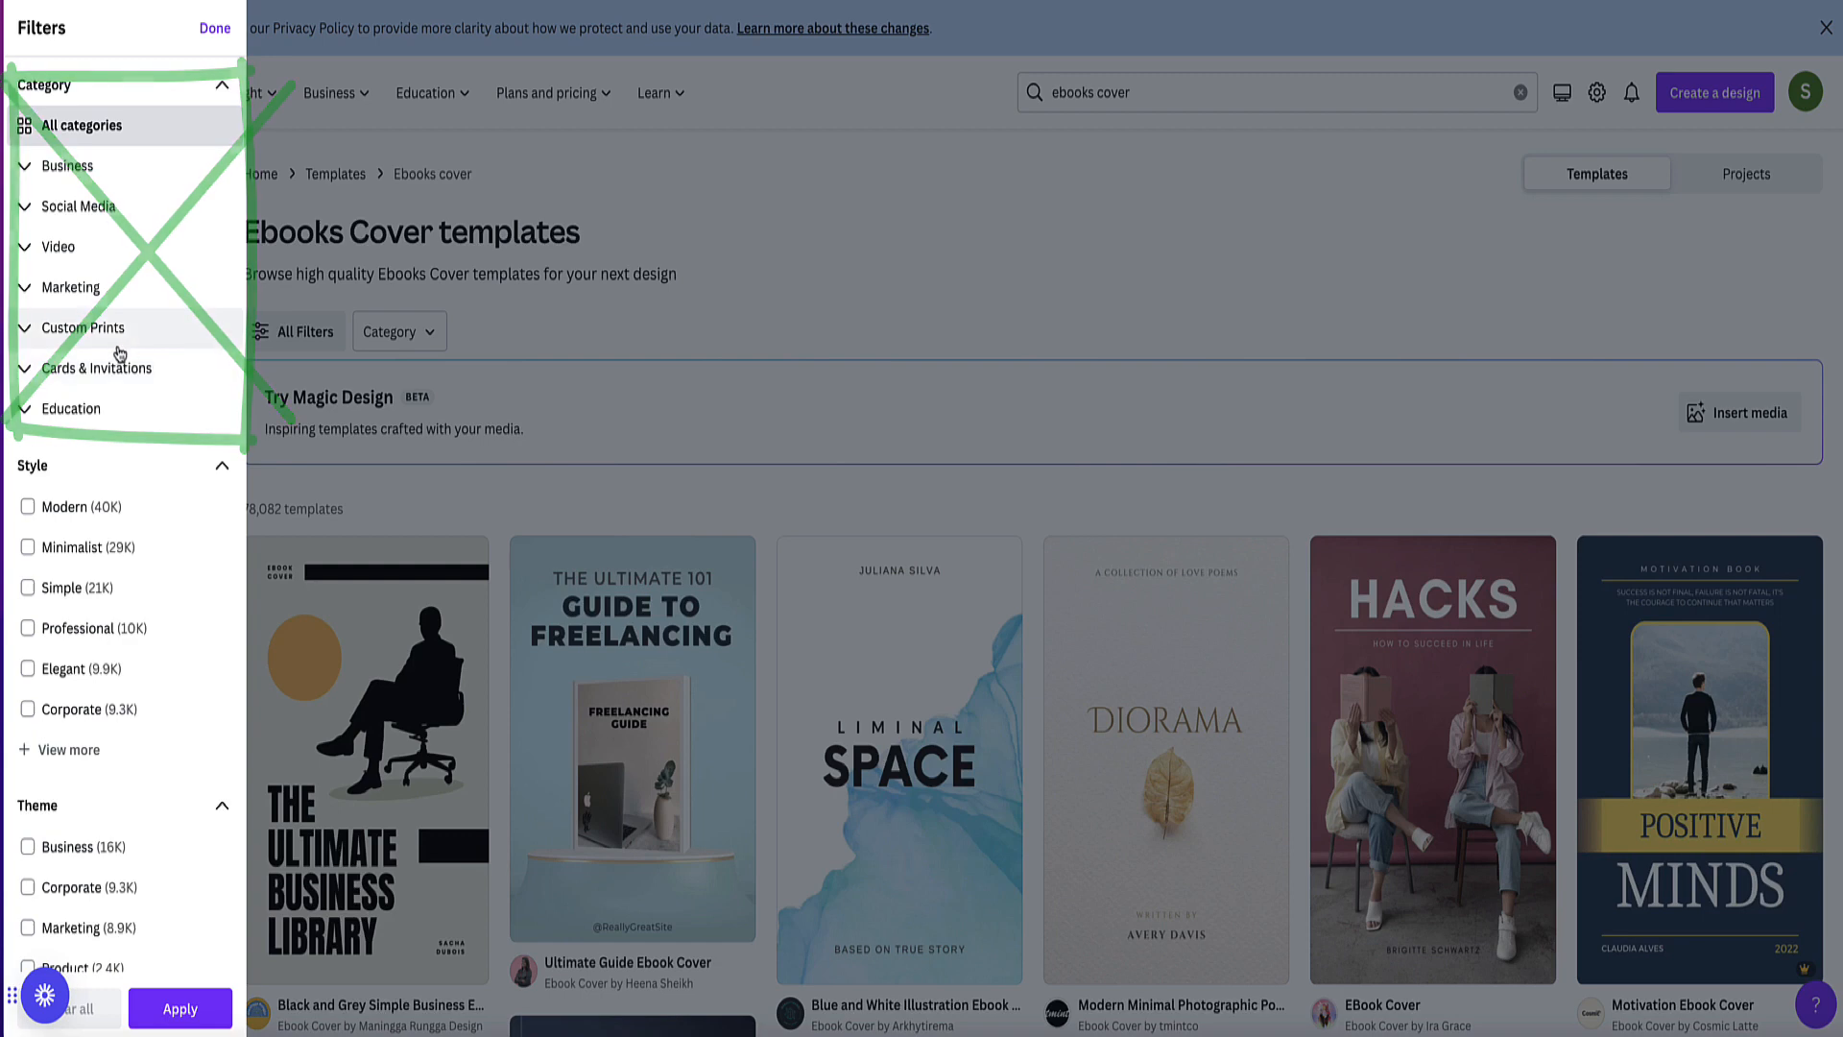
pyautogui.scroll(-1, 117, 351)
pyautogui.scroll(-1, 120, 354)
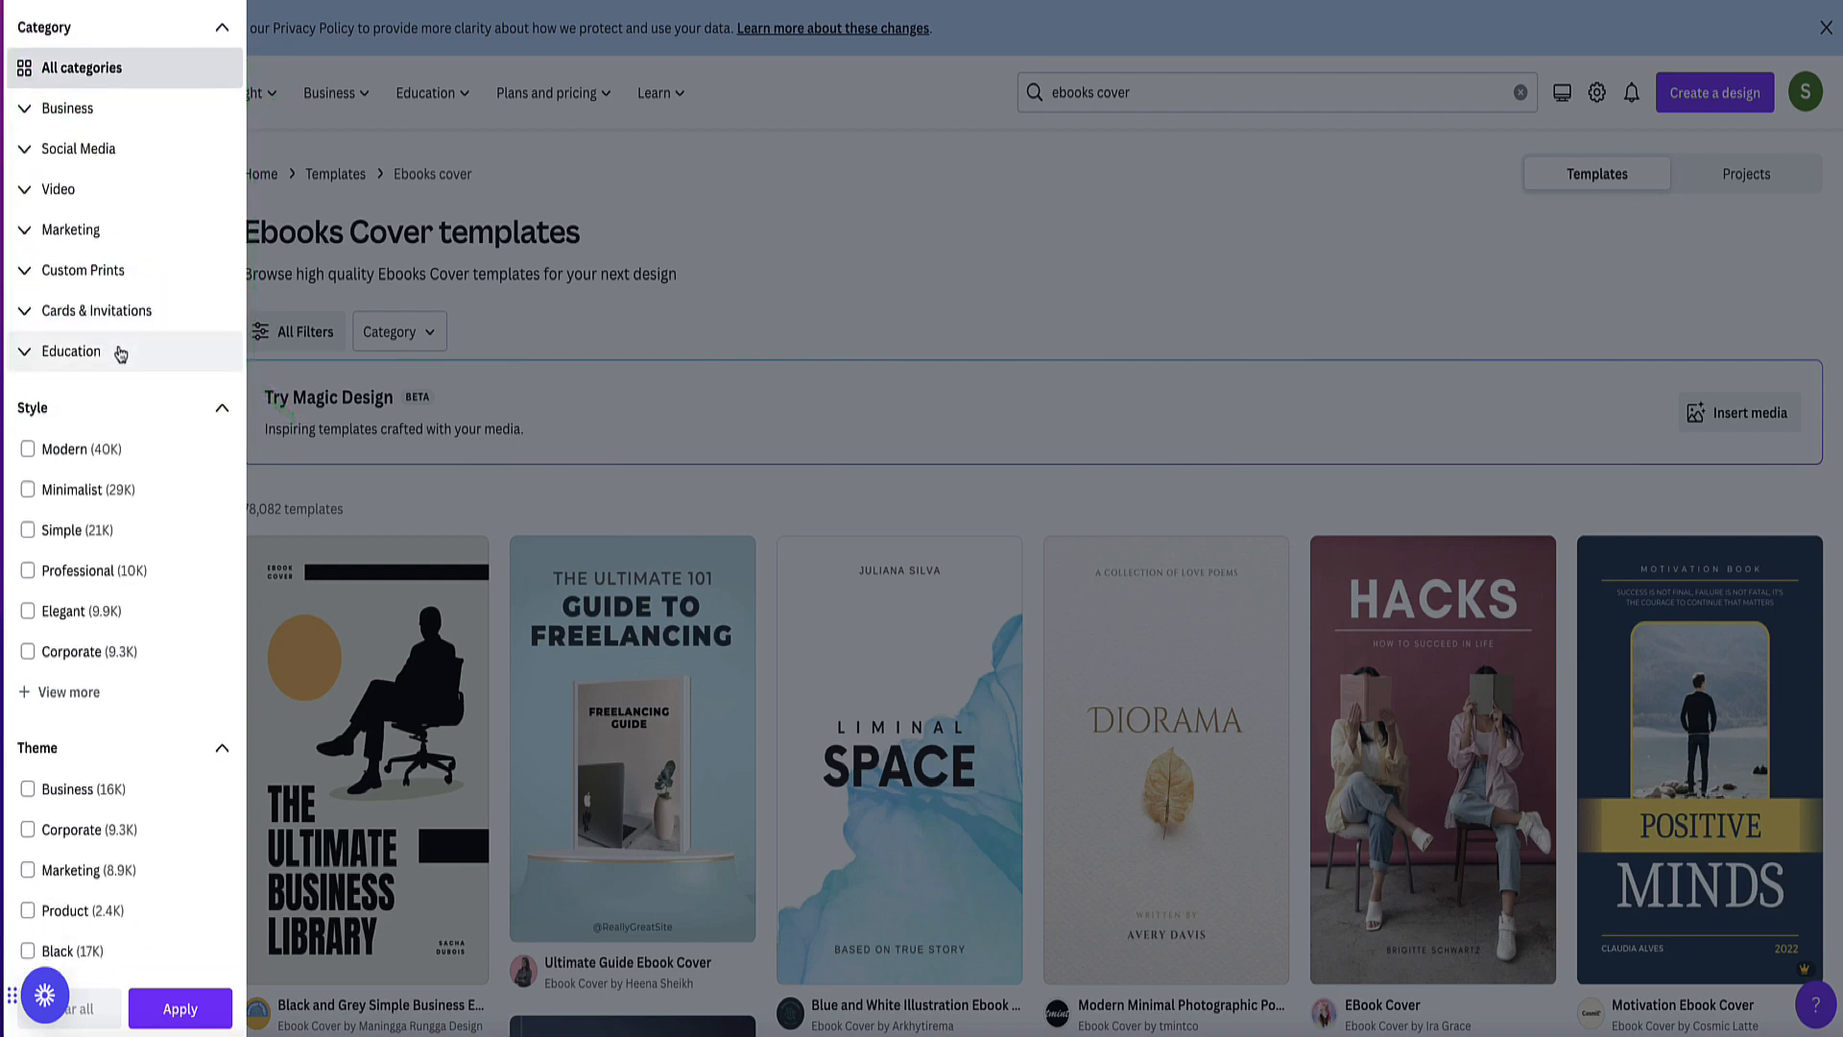
pyautogui.scroll(-5, 120, 354)
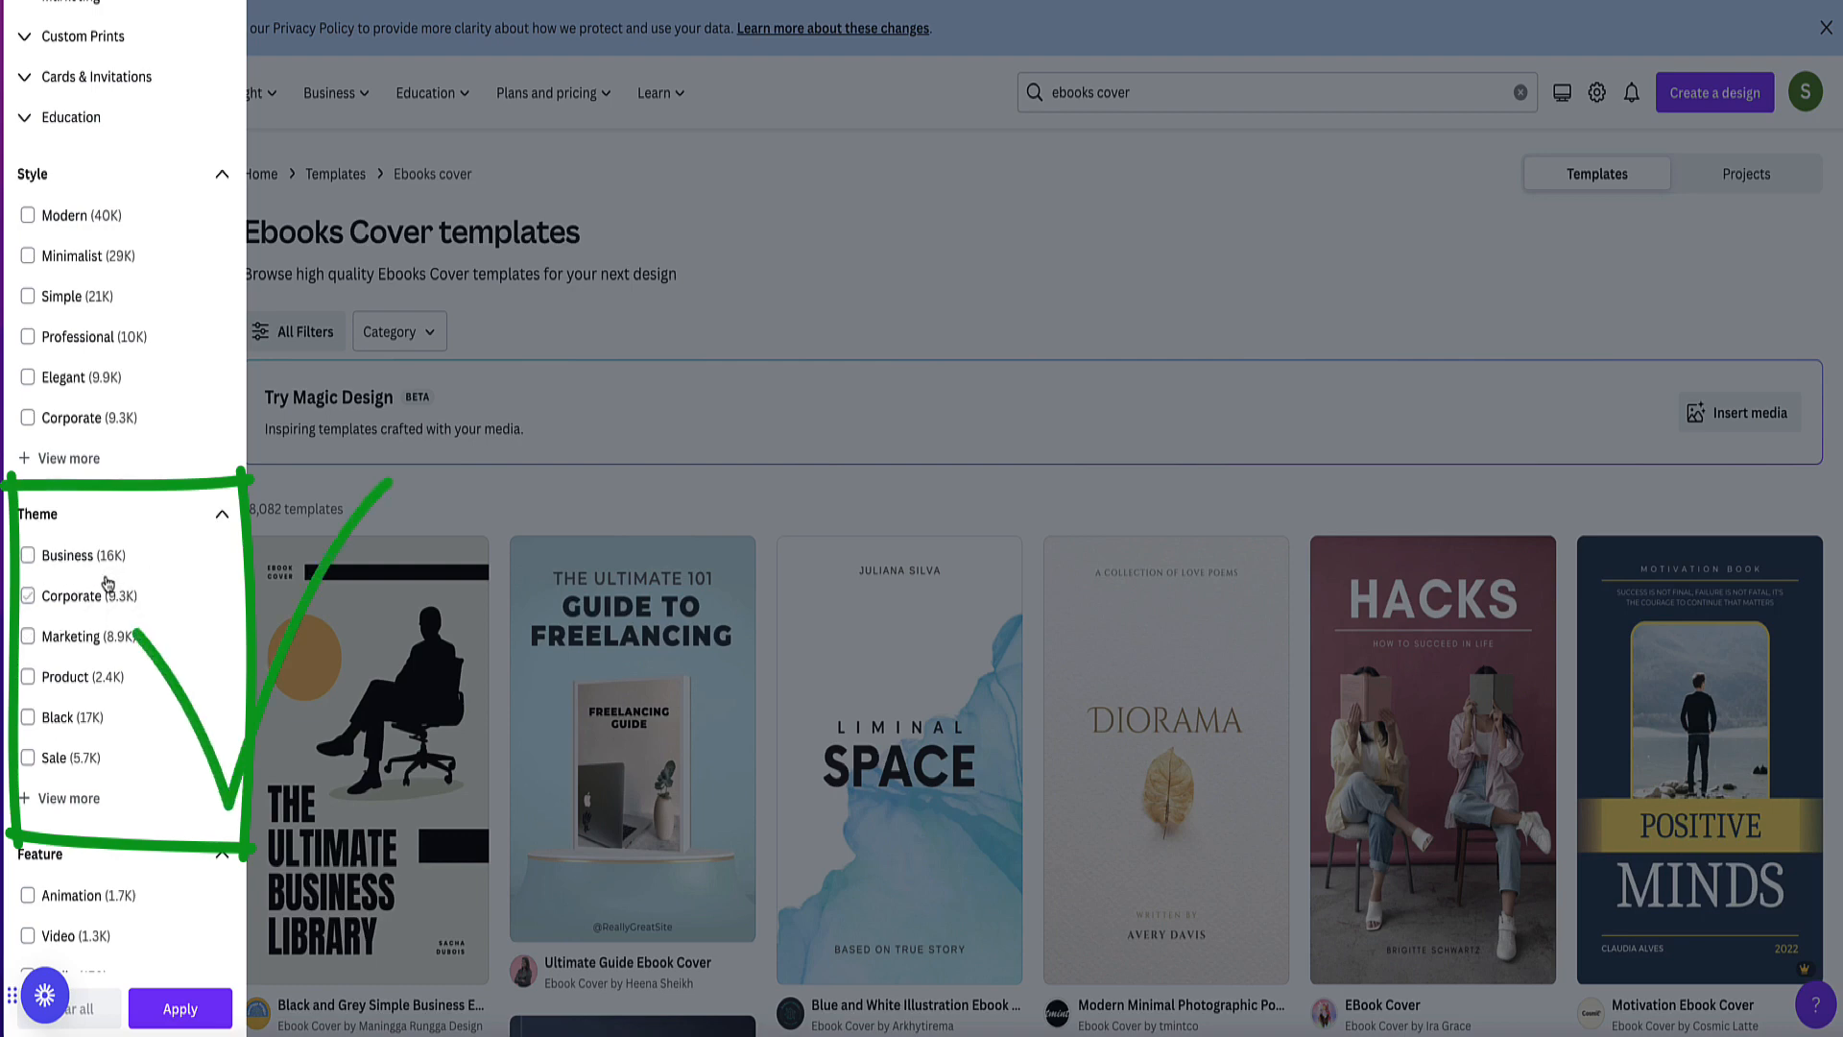
pyautogui.scroll(-1, 108, 583)
pyautogui.click(75, 776)
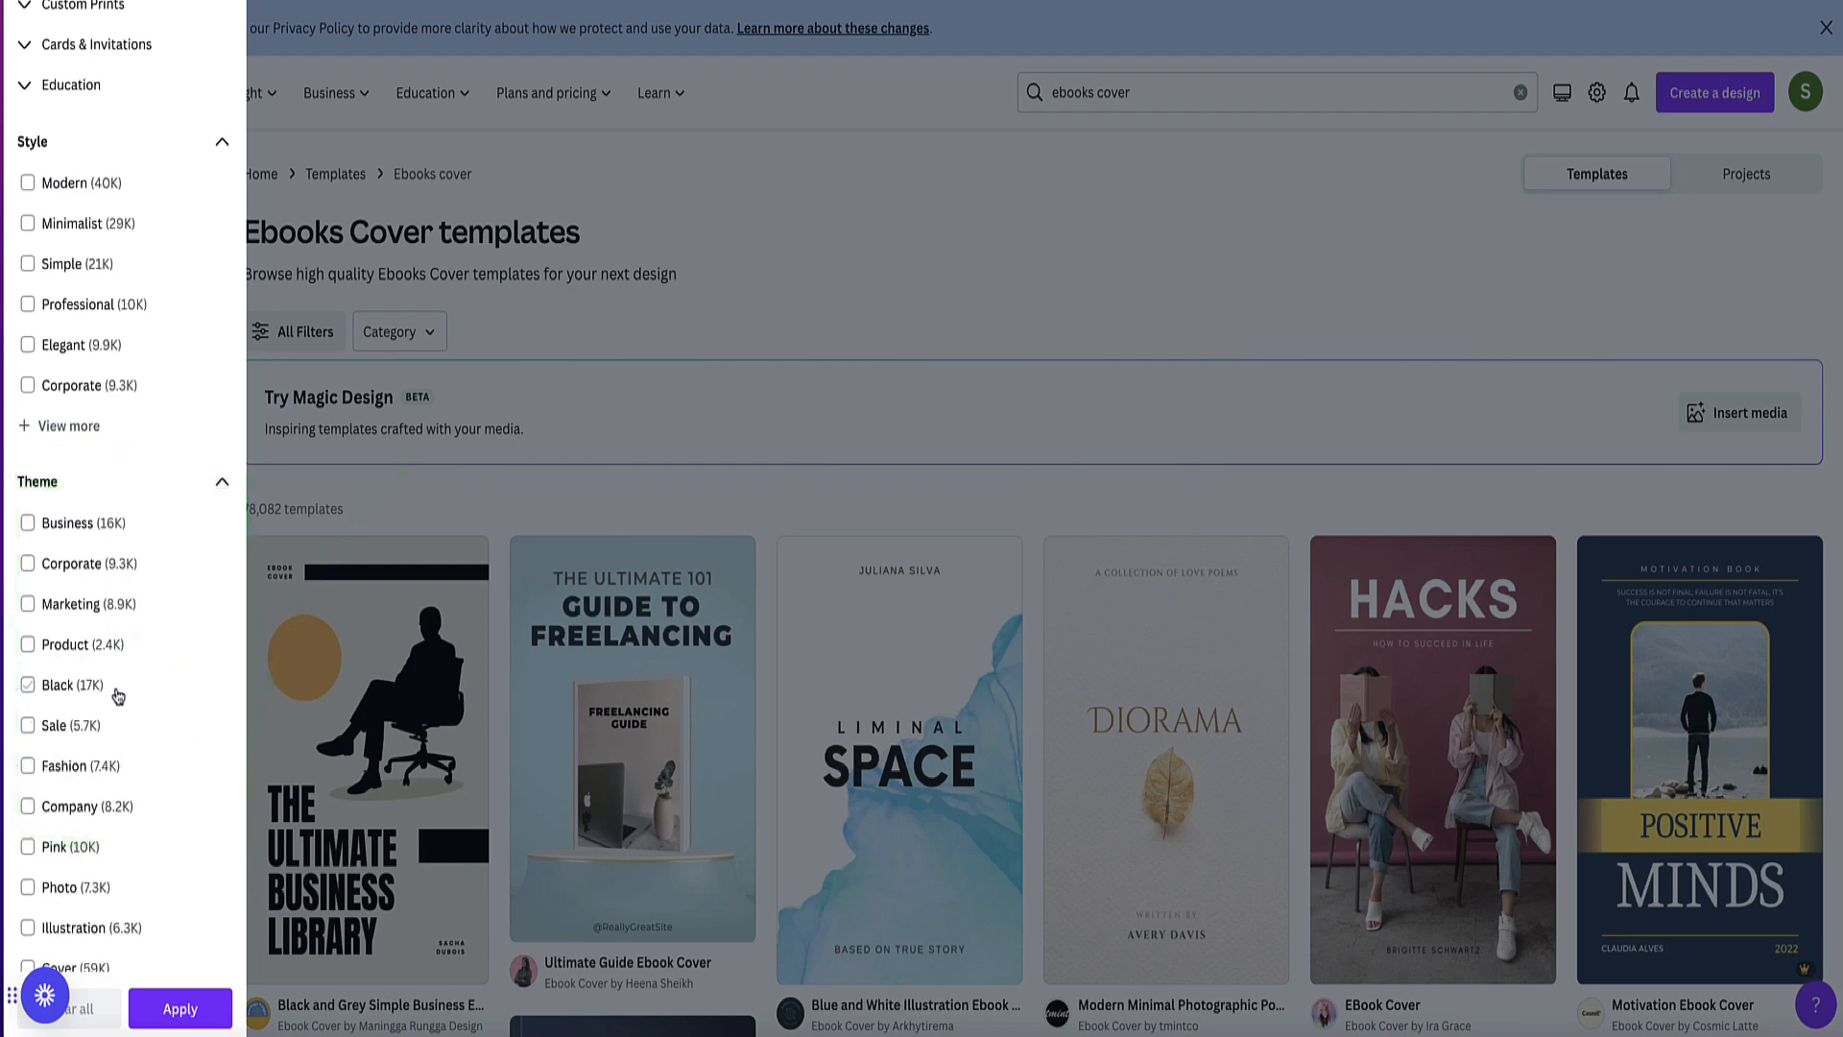
pyautogui.scroll(-3, 117, 697)
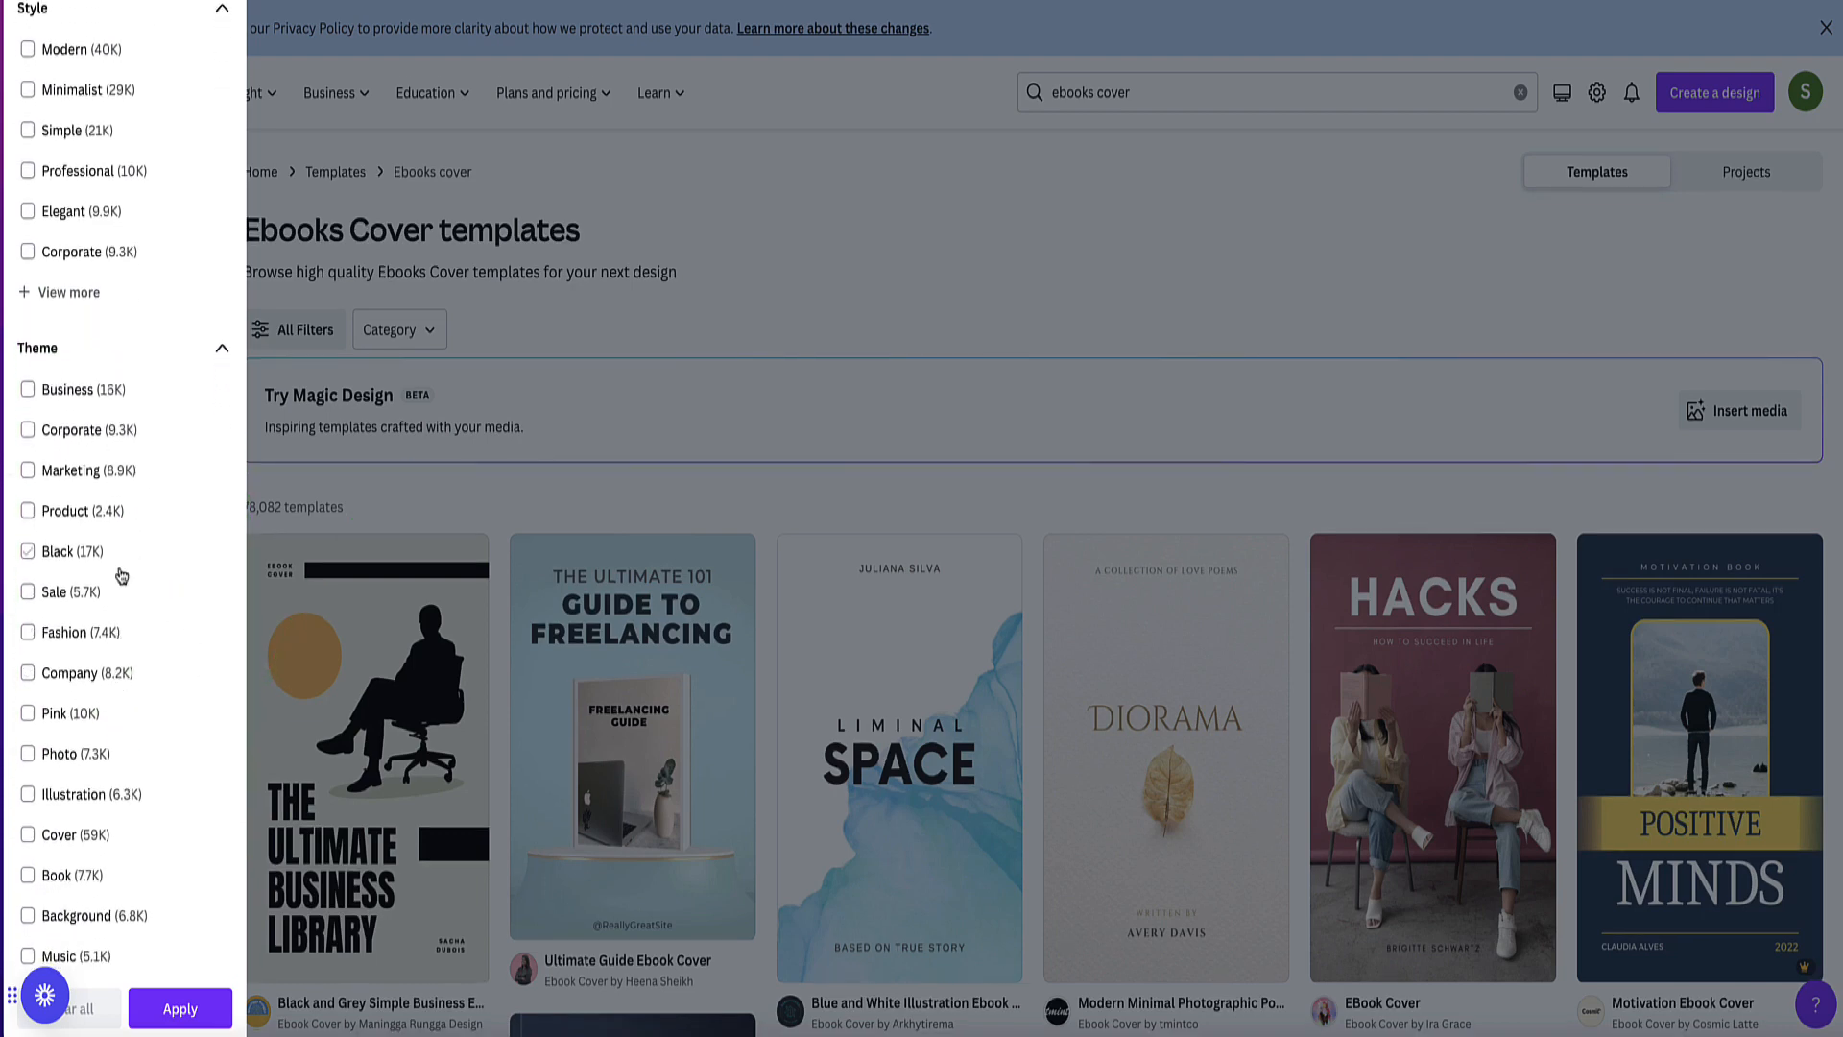
pyautogui.click(121, 575)
pyautogui.scroll(-10, 87, 653)
pyautogui.click(27, 577)
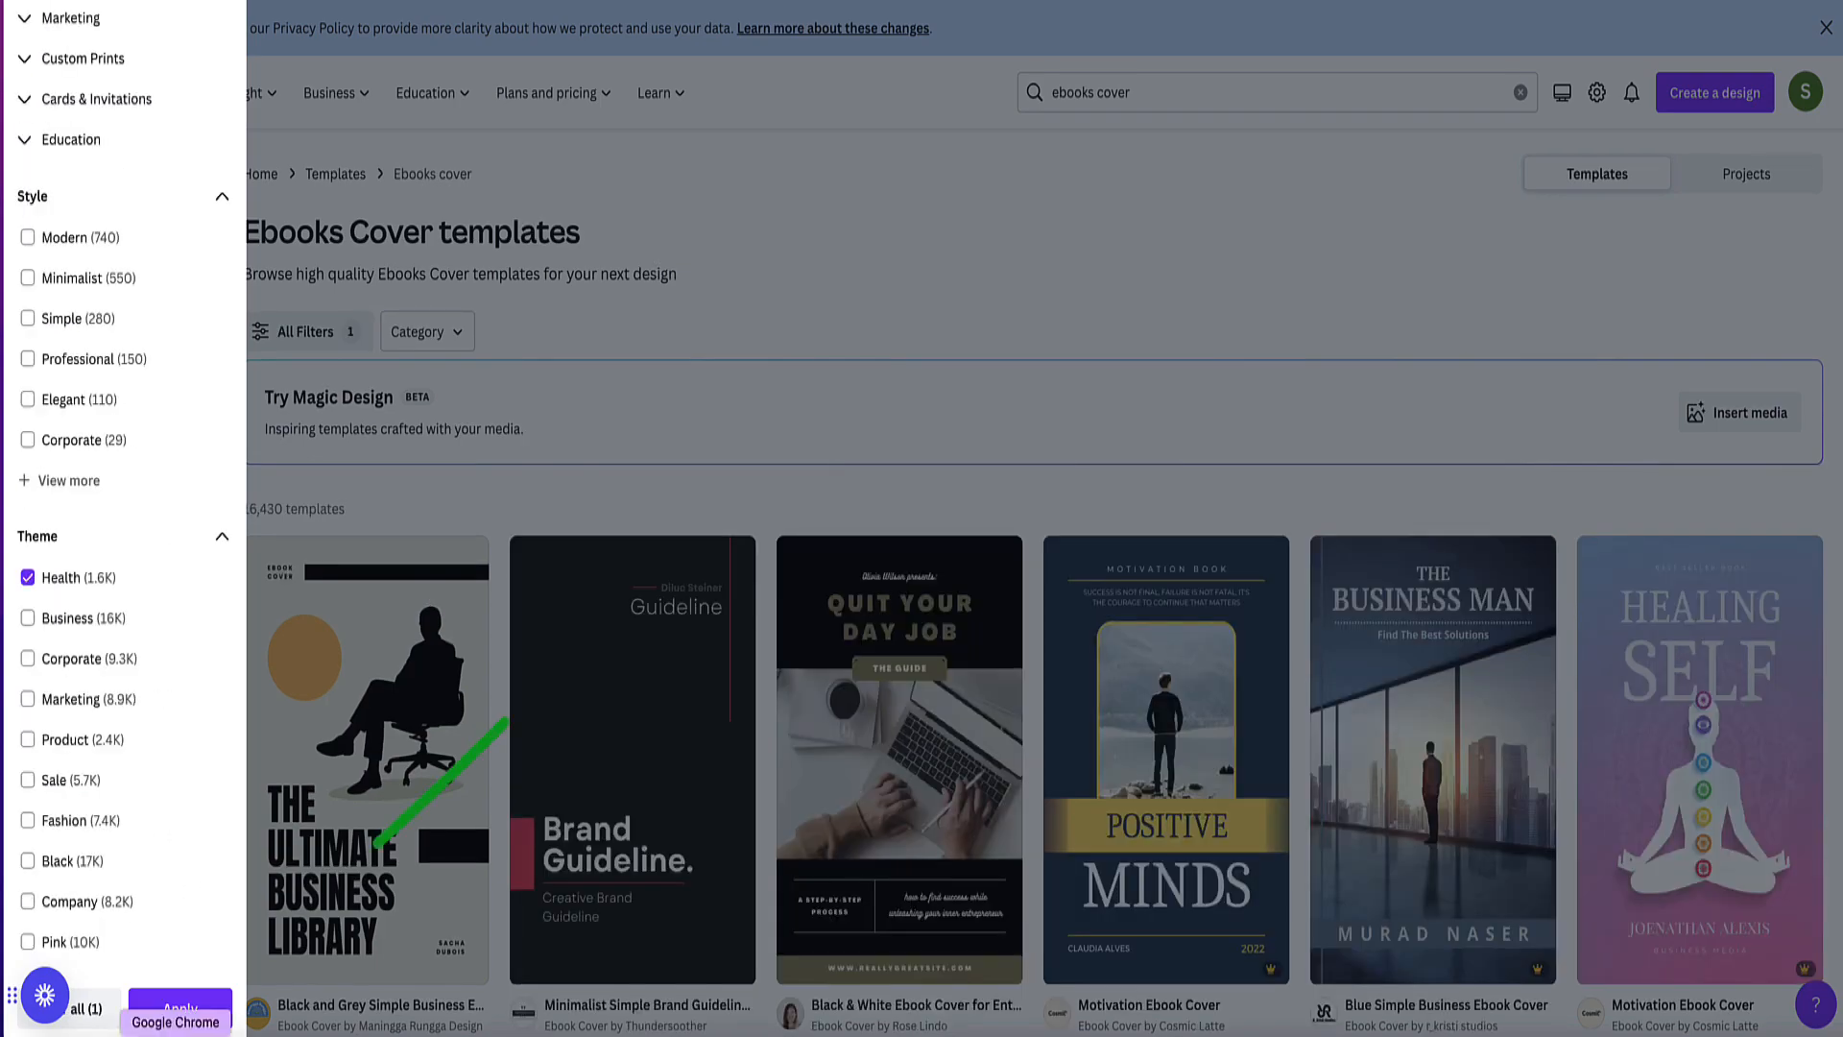
pyautogui.click(177, 1008)
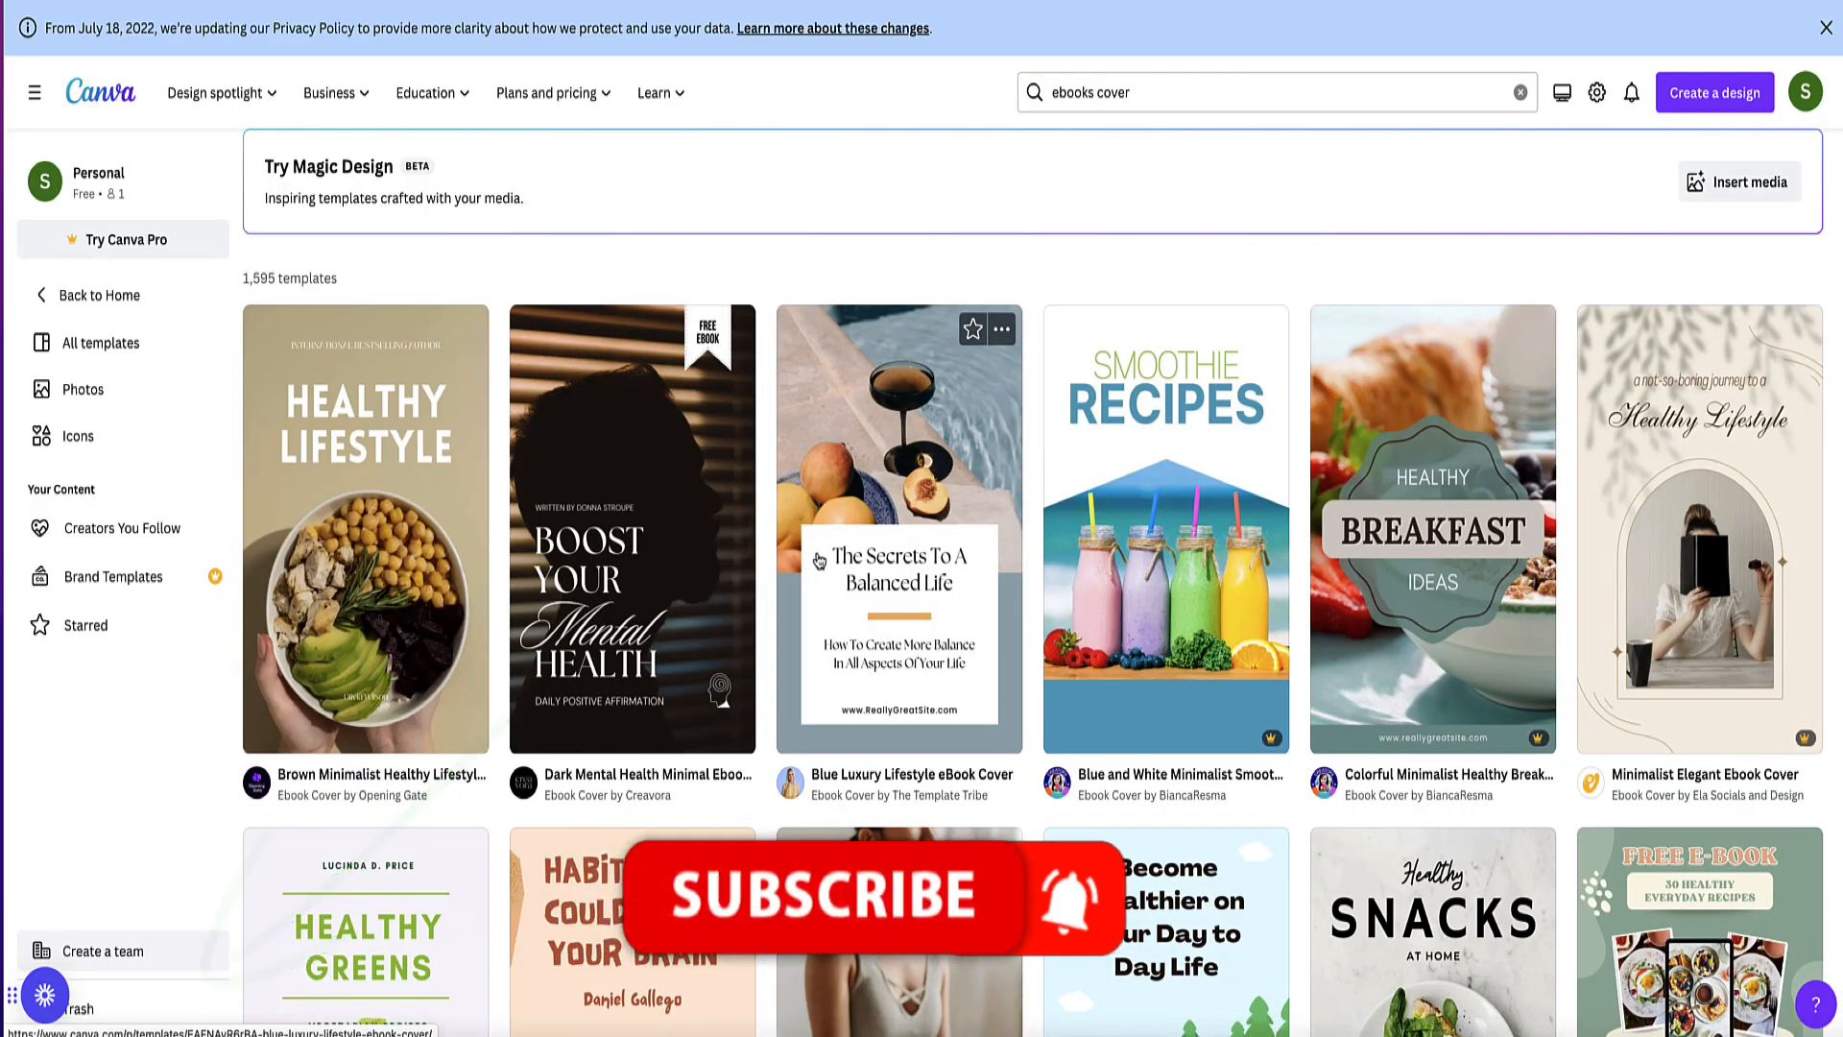
# Browse the health ebook covers and preview the Brown and Green Photo of Vegetable Recipe Book Cover template.
pyautogui.scroll(-4, 821, 561)
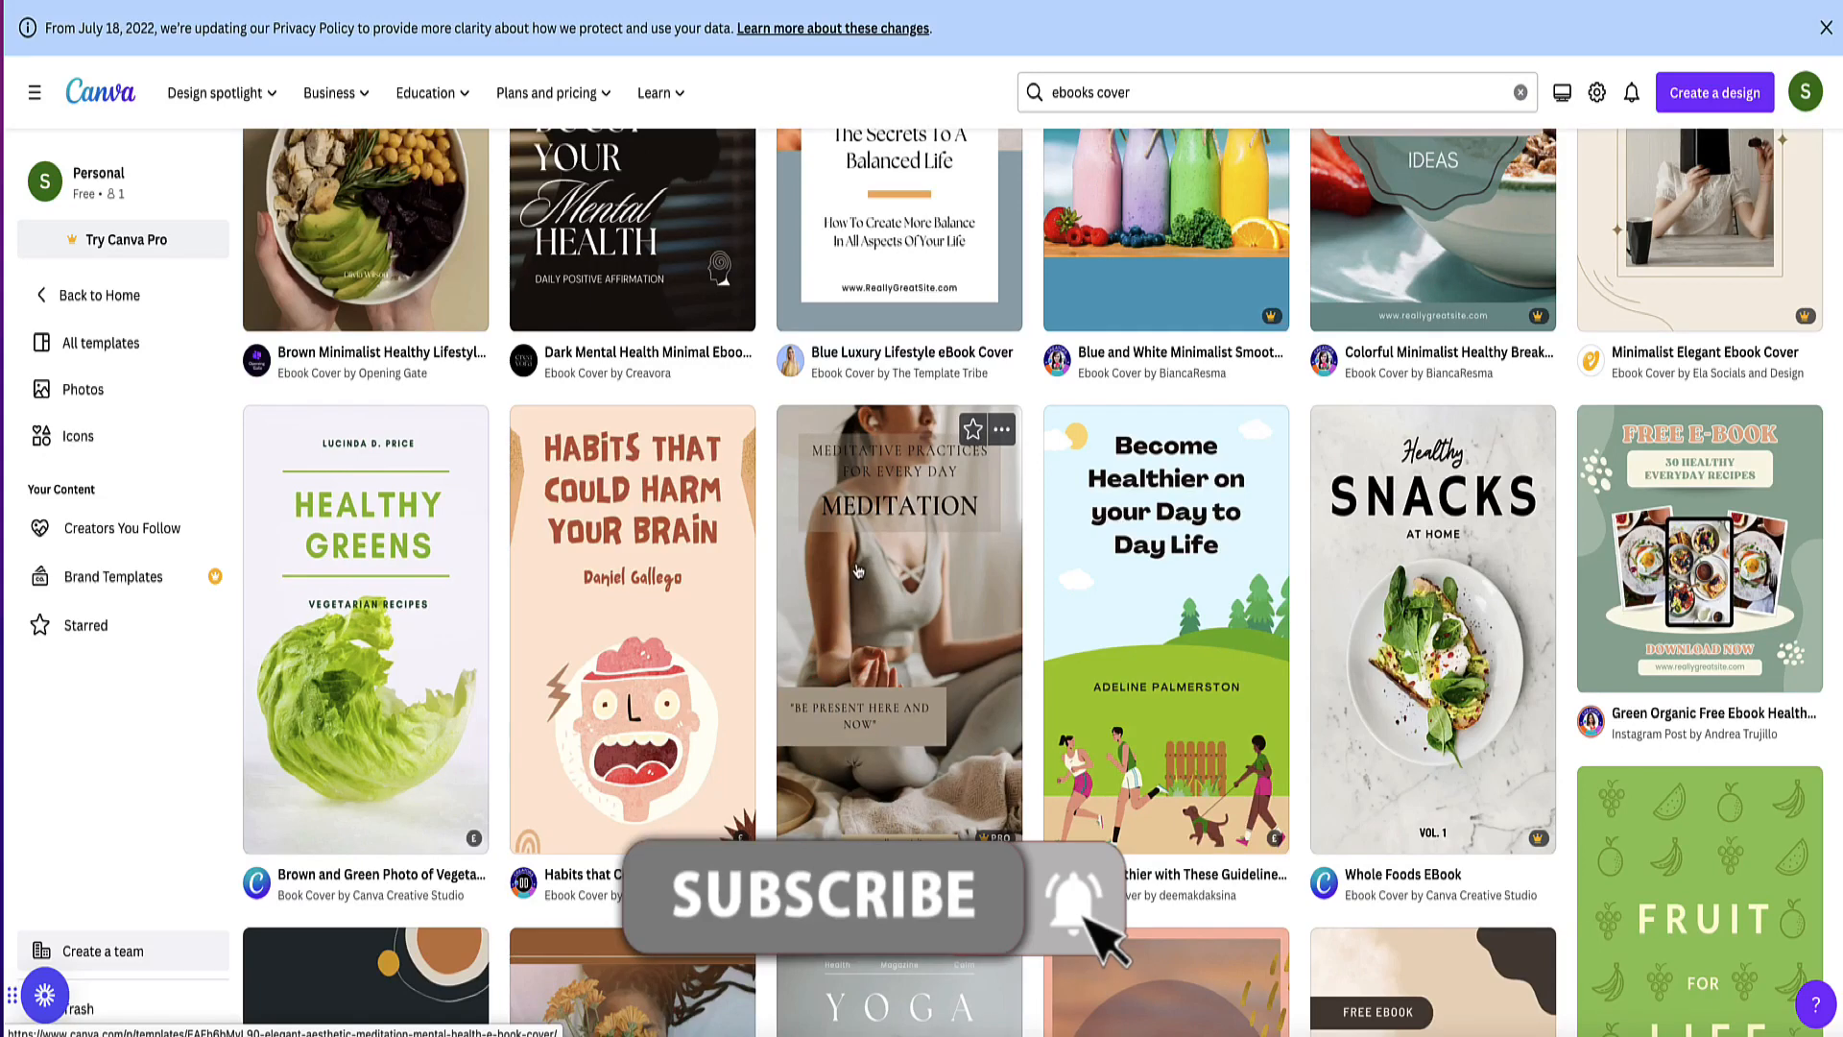
pyautogui.scroll(2, 855, 570)
pyautogui.scroll(3, 854, 570)
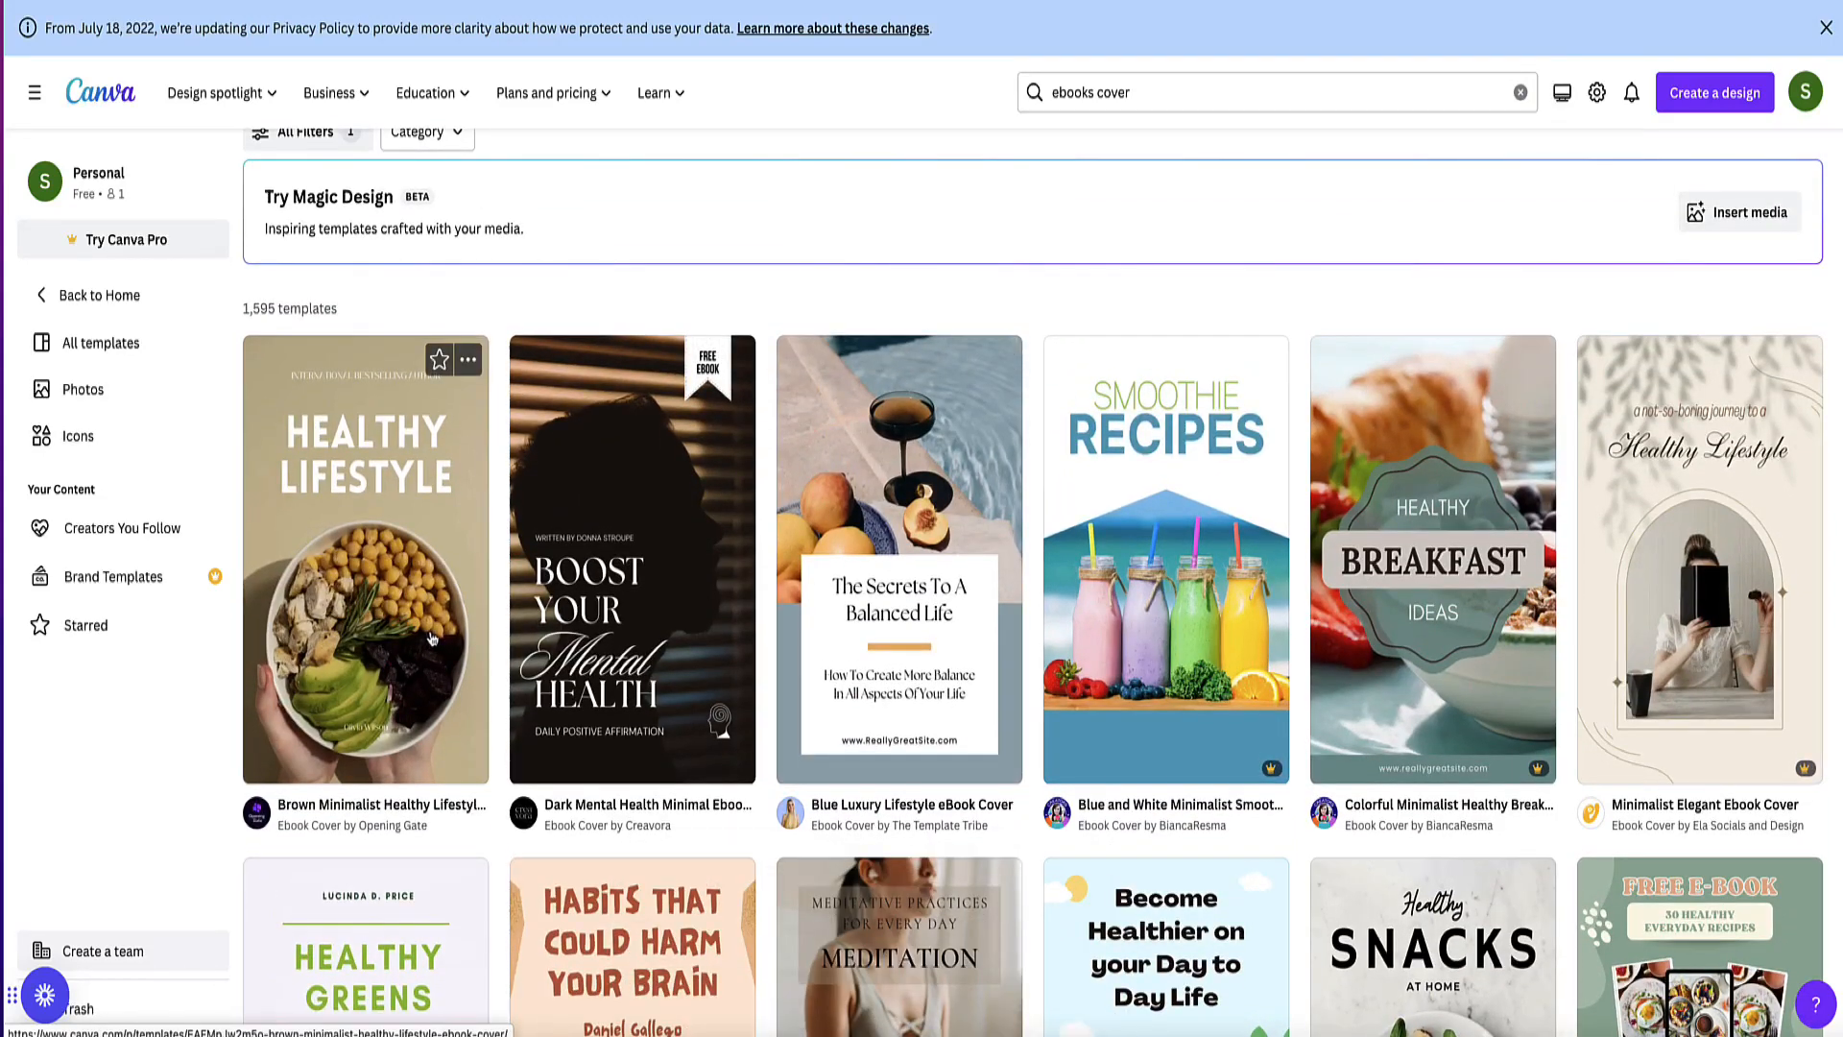
pyautogui.scroll(-1, 1103, 617)
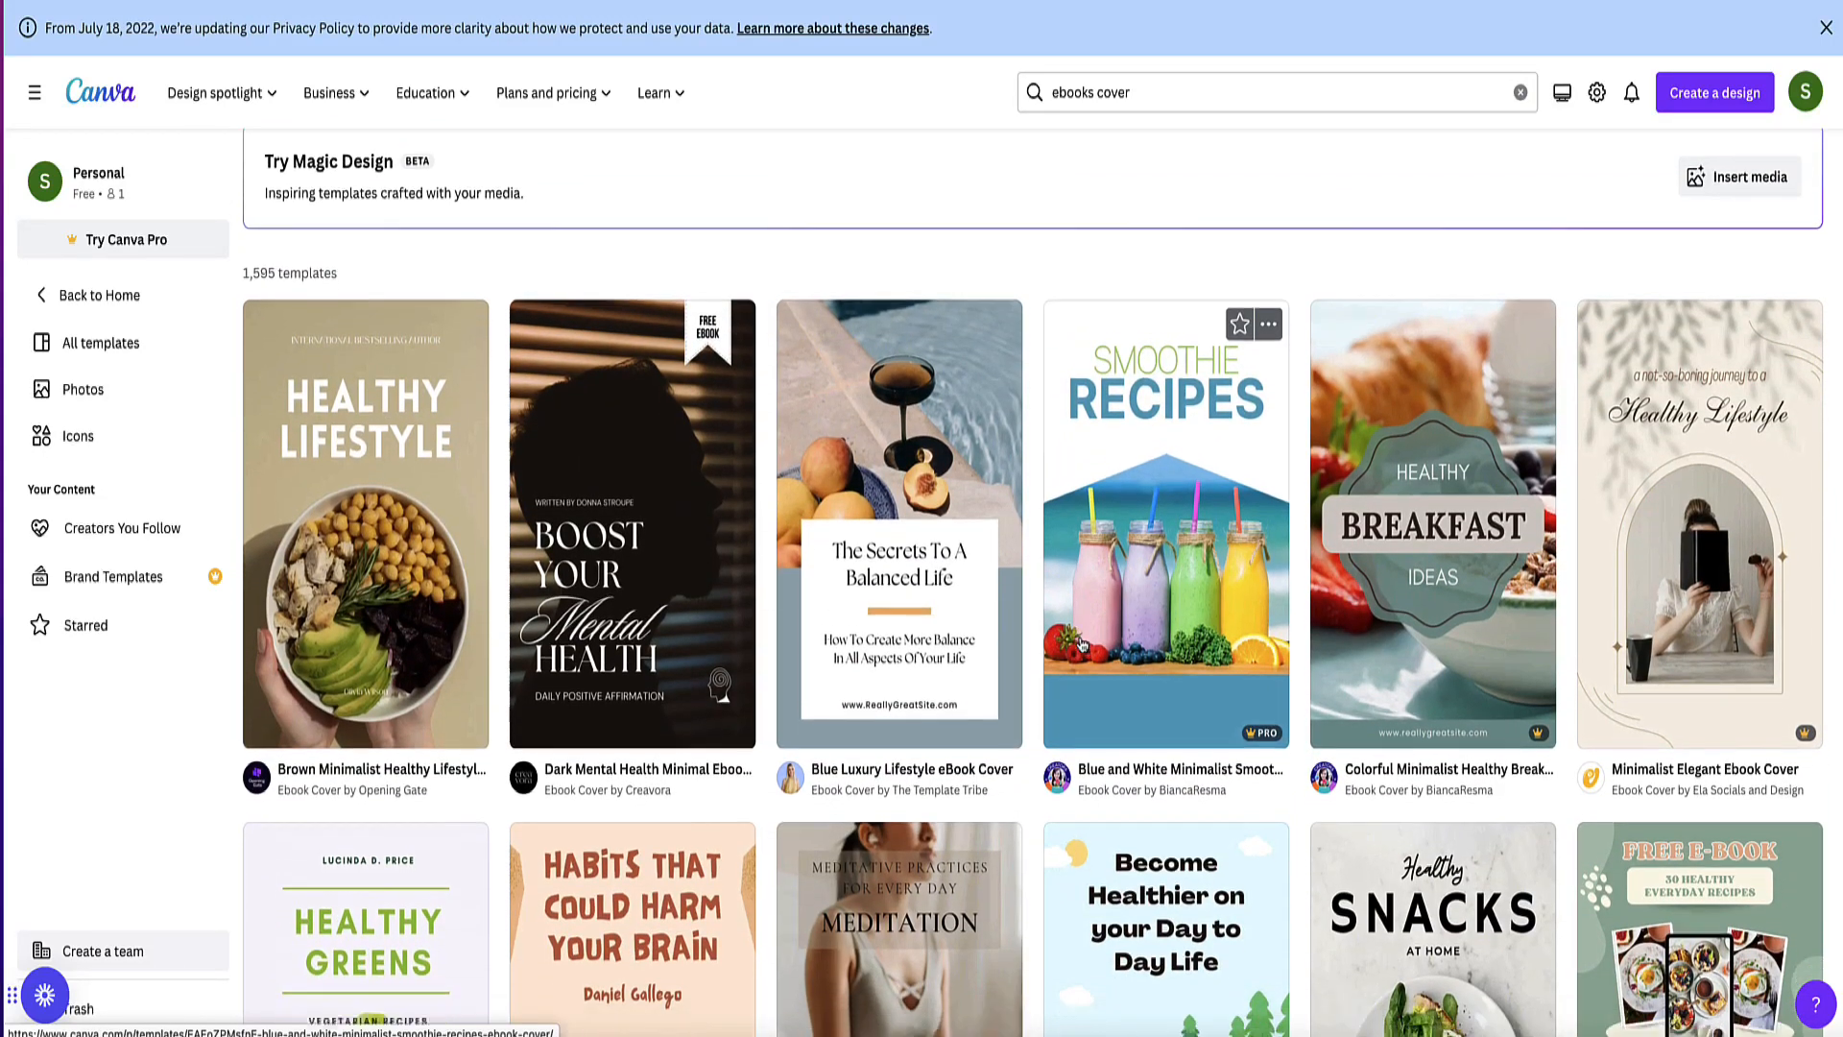
pyautogui.moveTo(1264, 642)
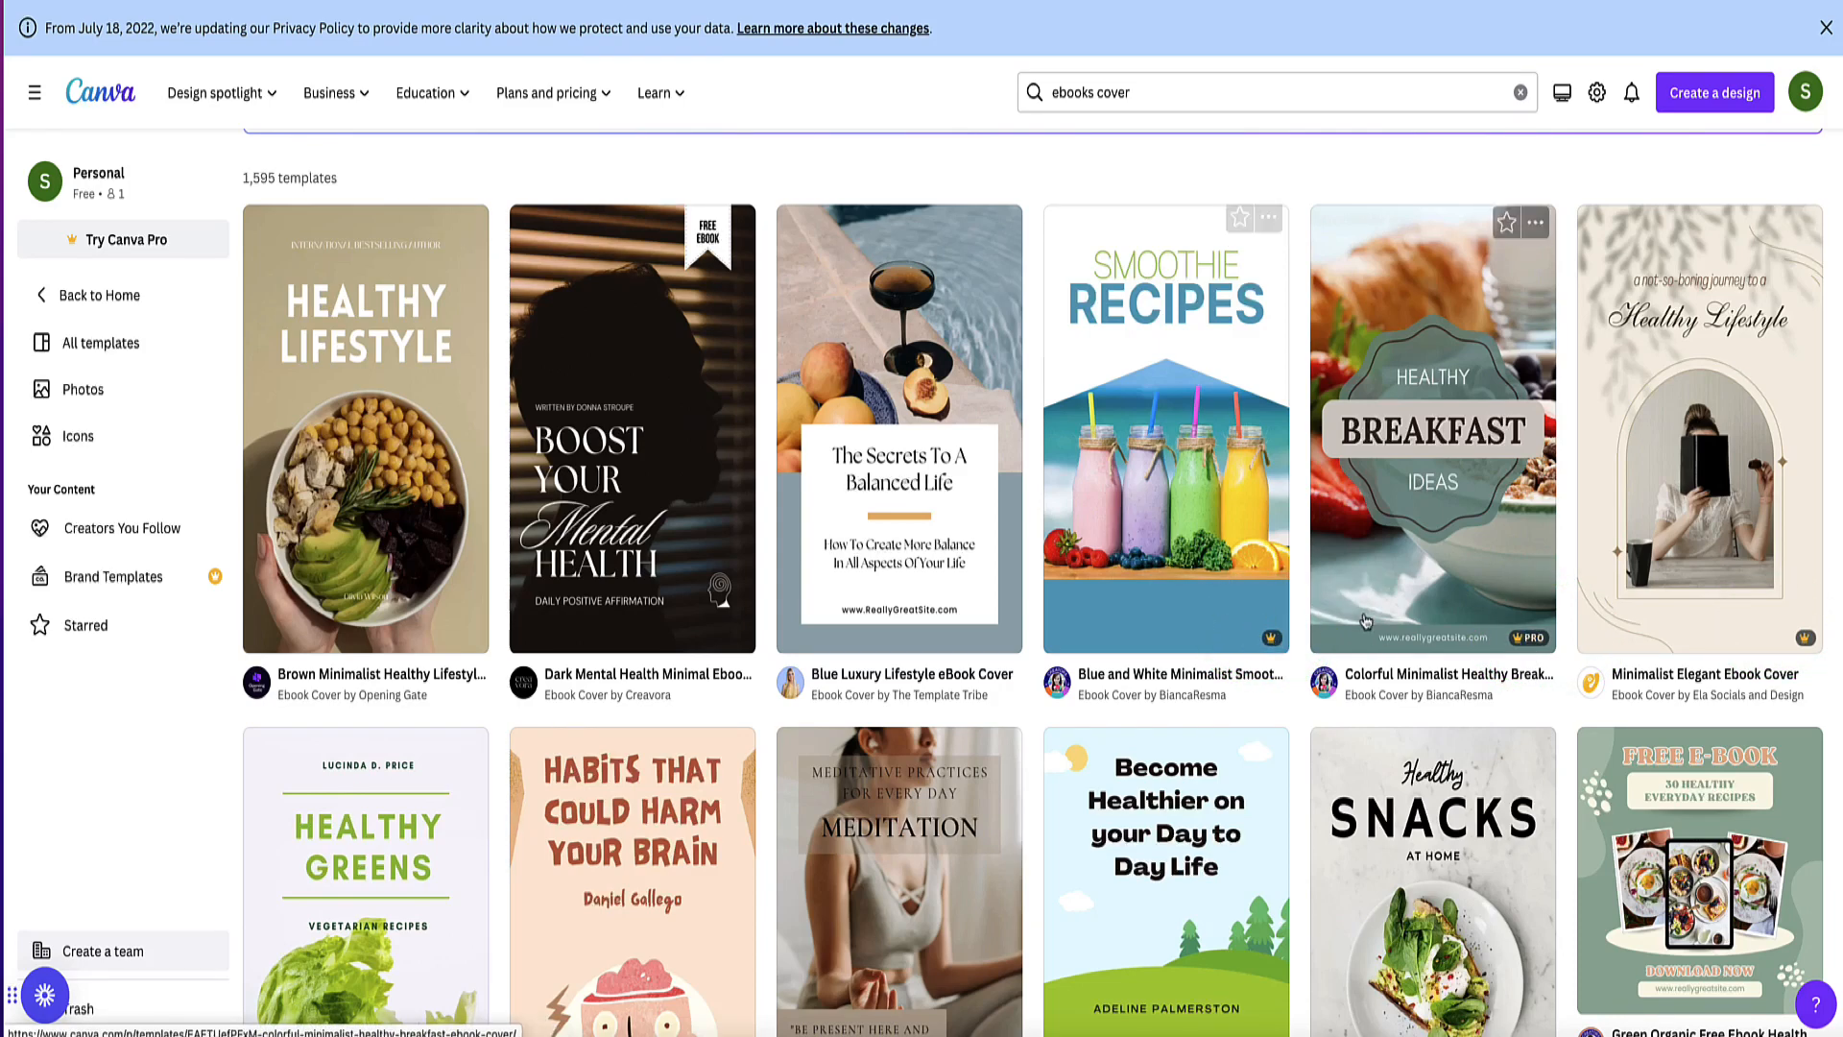
pyautogui.scroll(-1, 1344, 590)
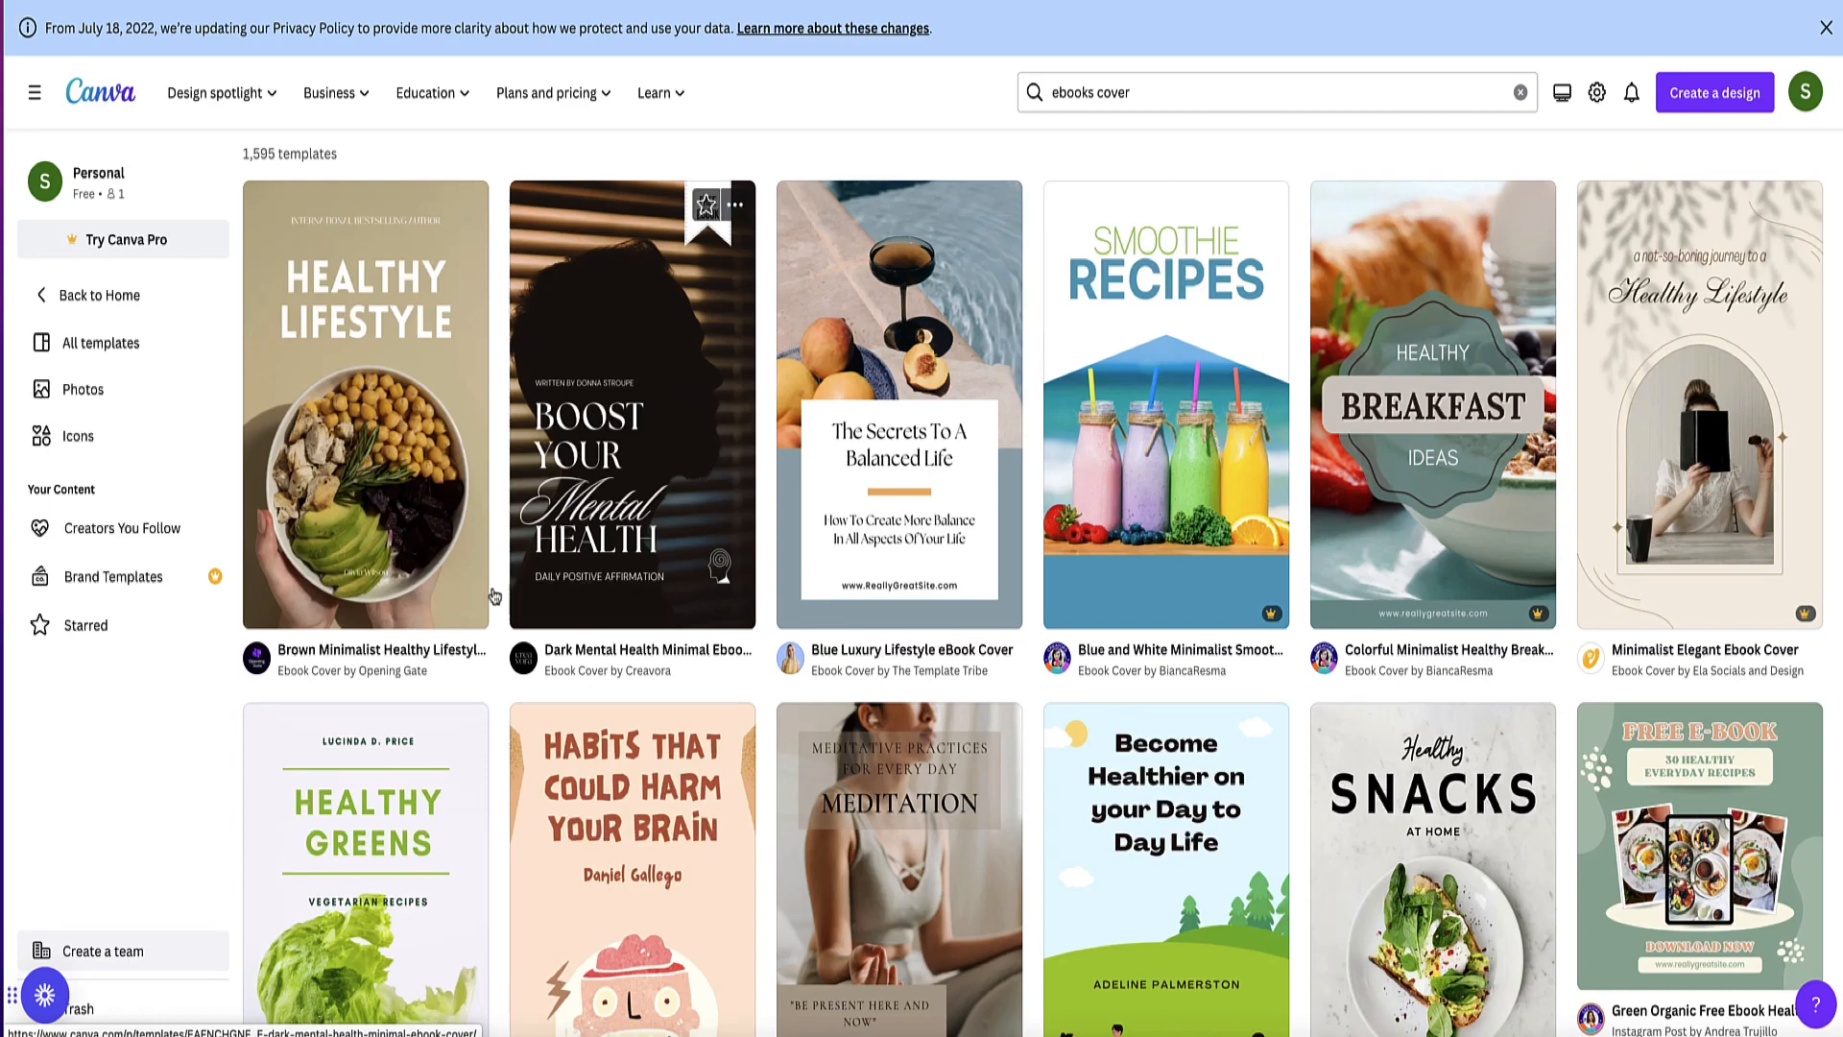
pyautogui.scroll(-4, 495, 595)
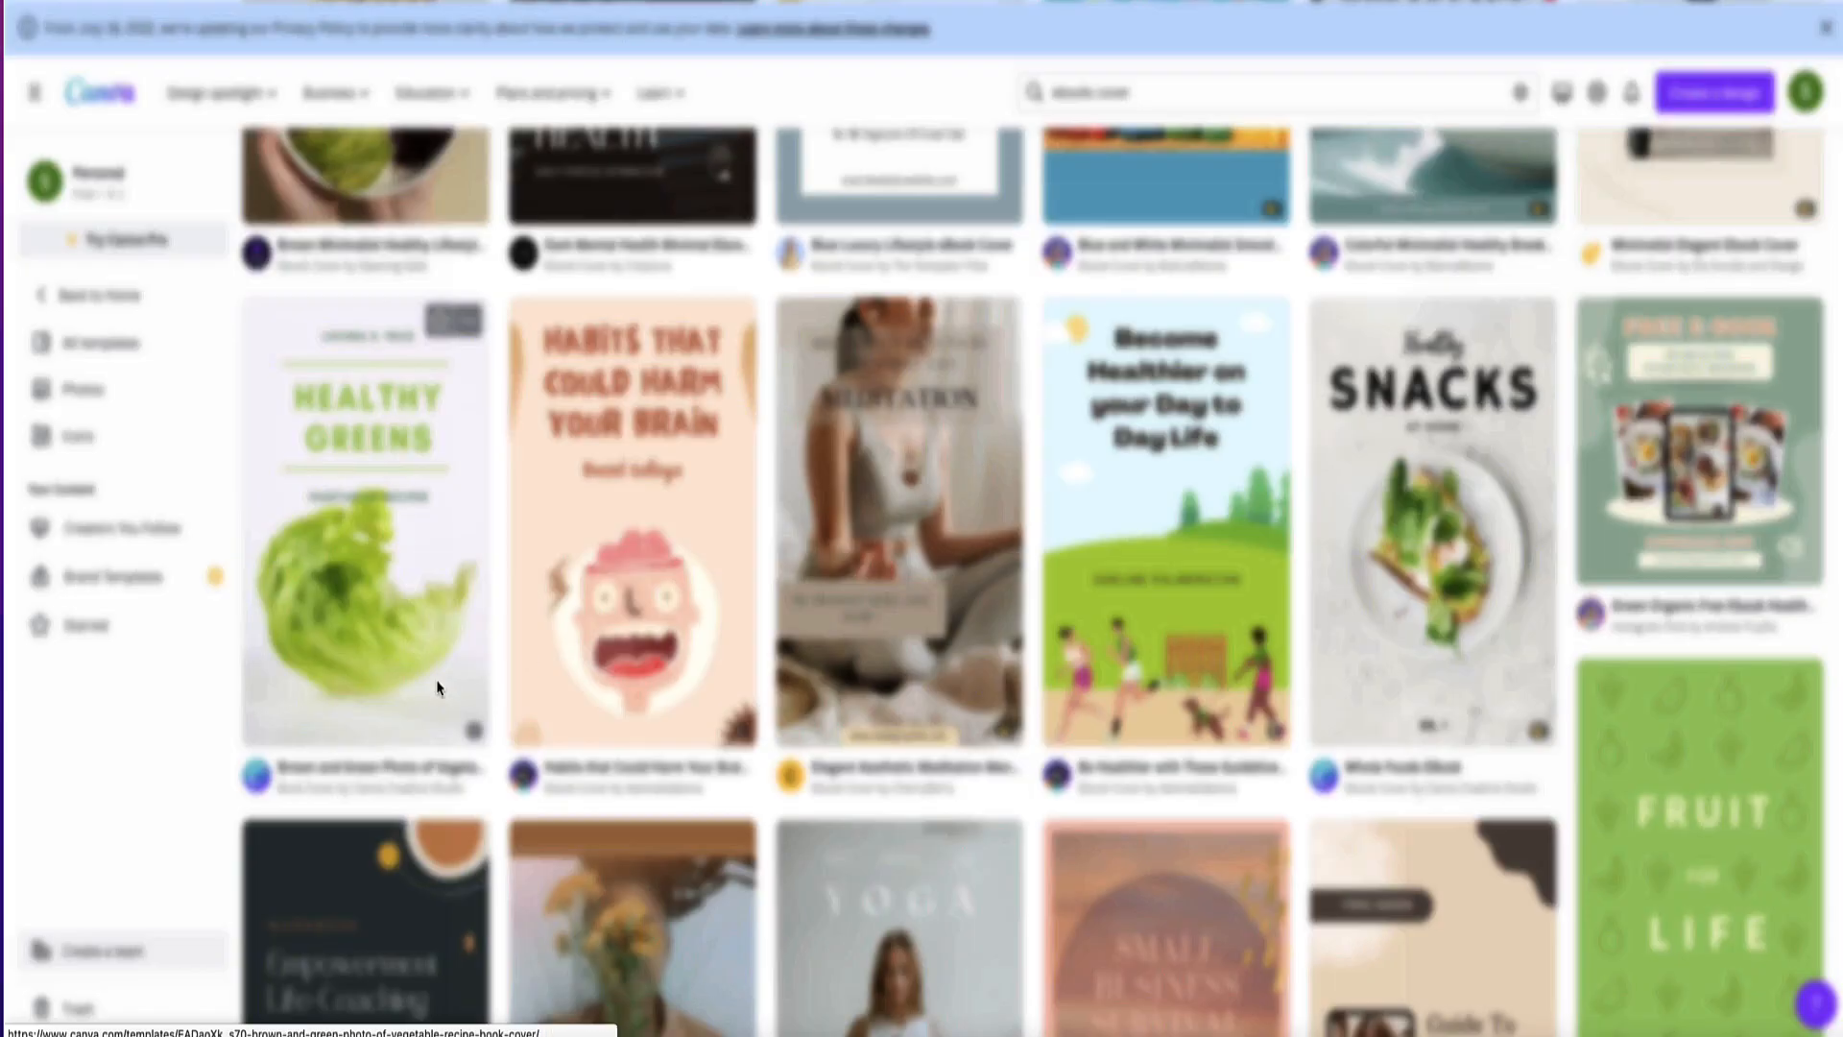
pyautogui.click(441, 688)
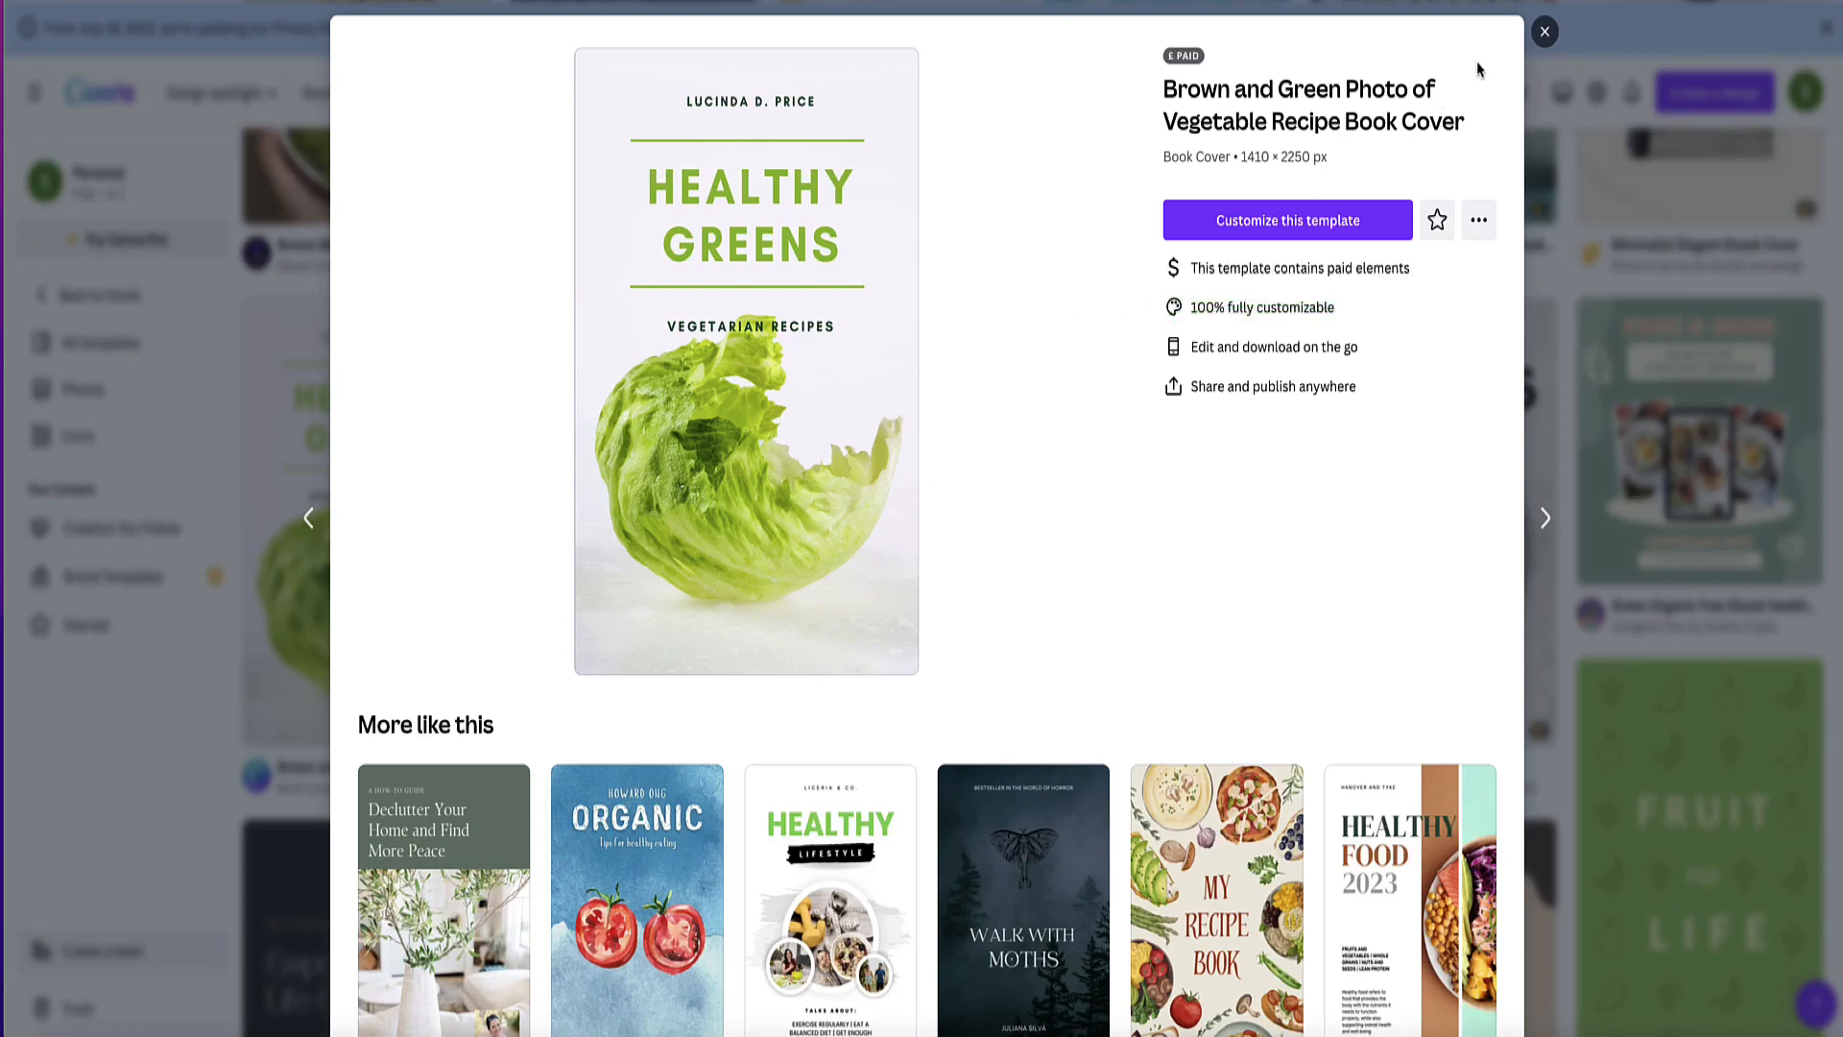
pyautogui.click(1542, 33)
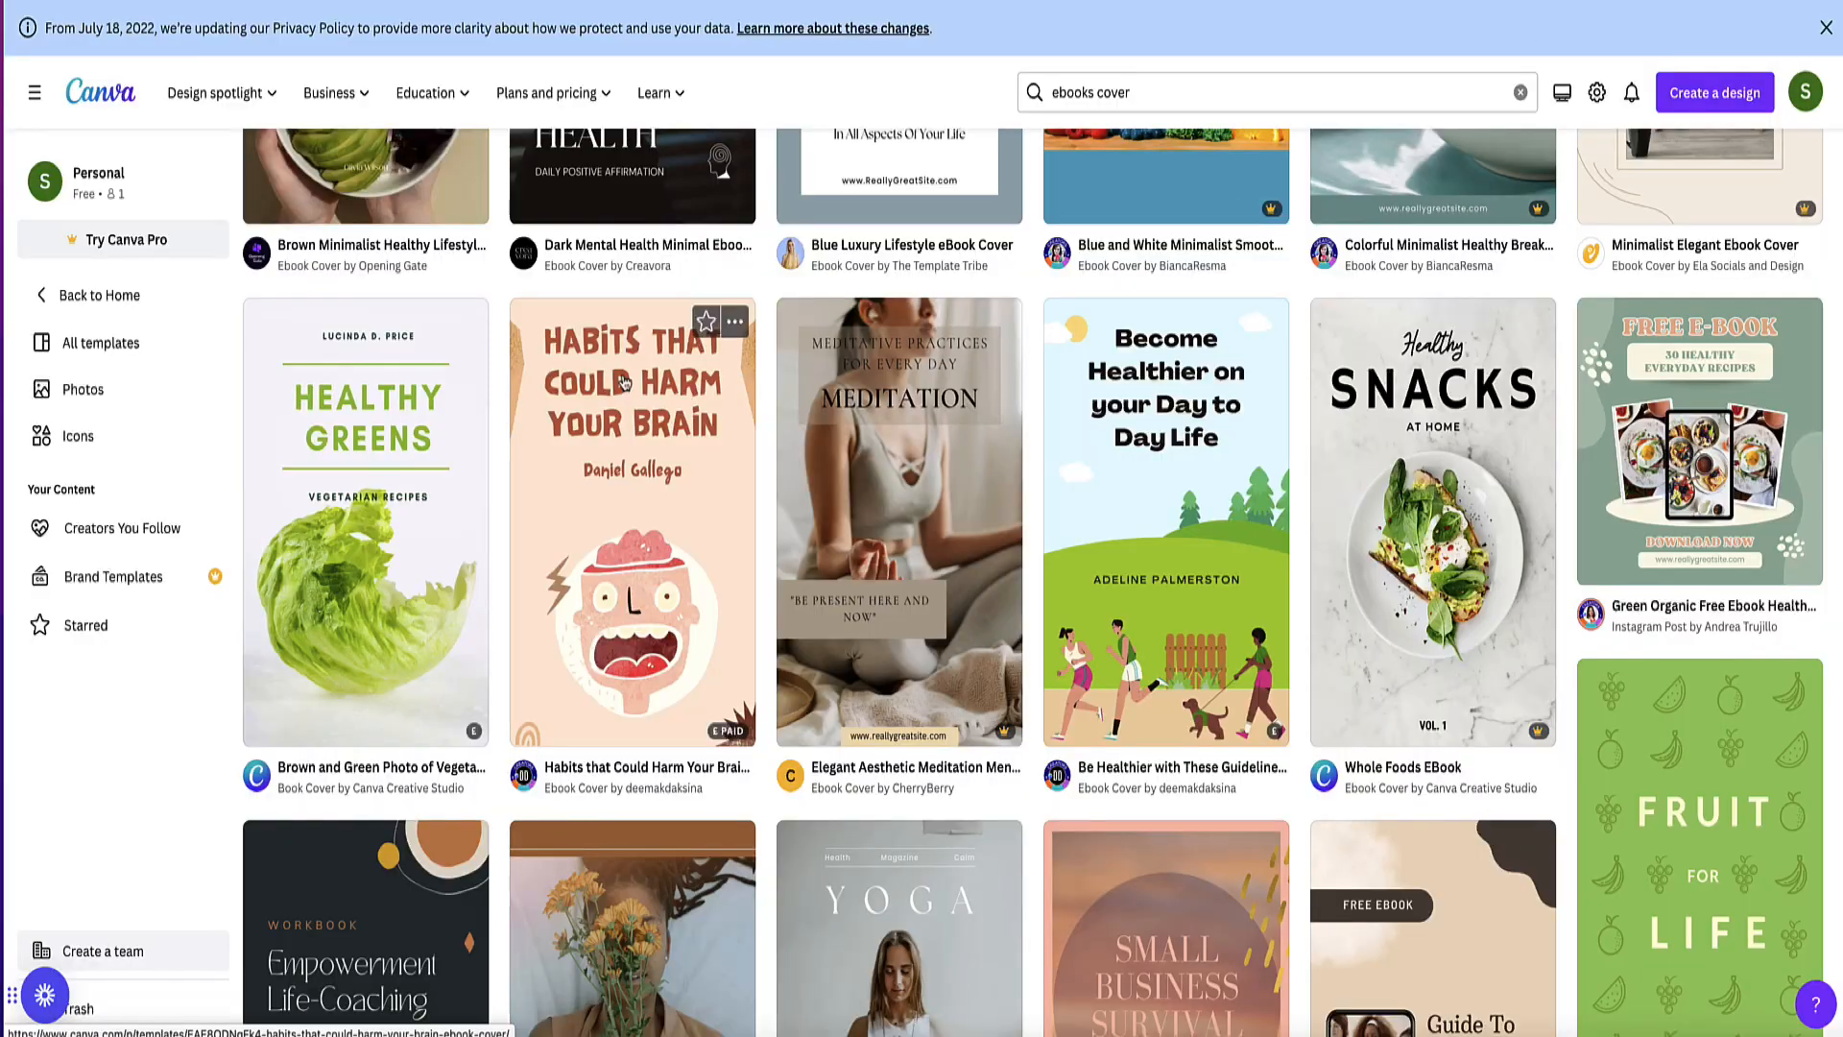
# Open the Brown Minimalist Healthy Lifestyle Ebook Cover template for customizing and dismiss the sticker tip.
pyautogui.scroll(7, 615, 557)
pyautogui.click(342, 658)
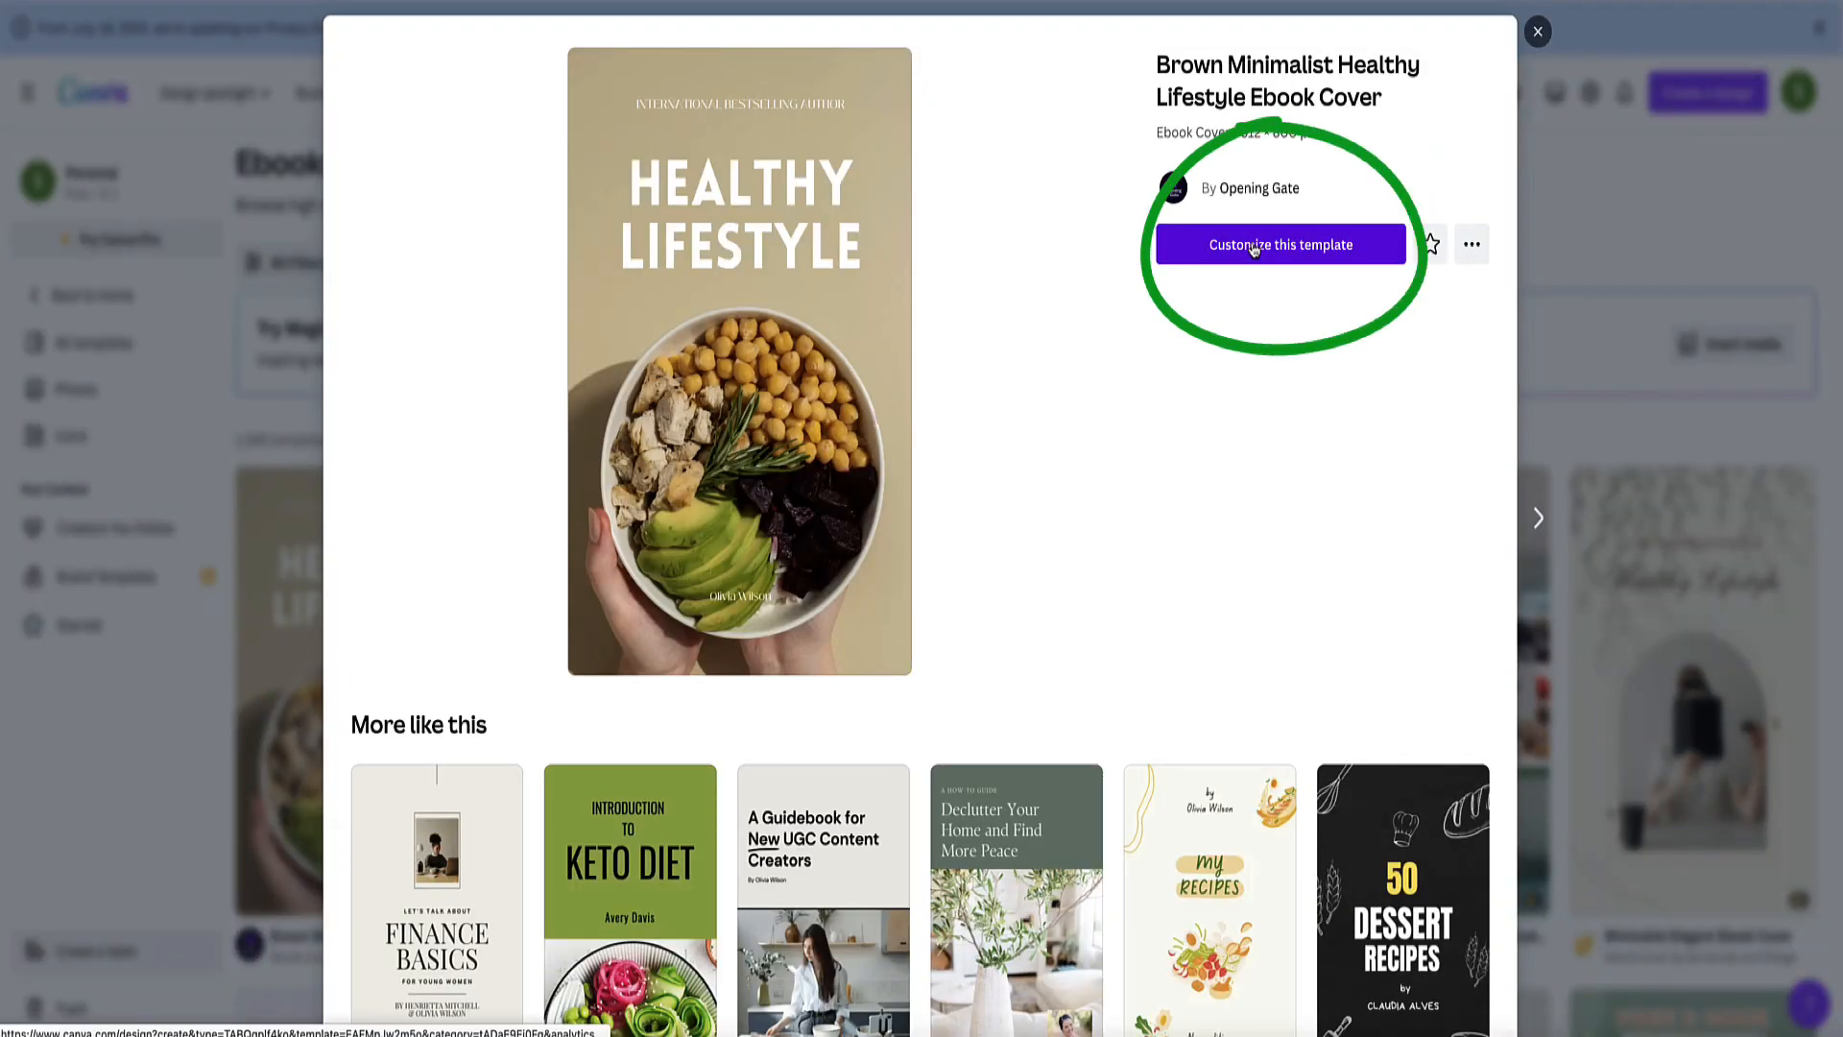
pyautogui.click(1252, 246)
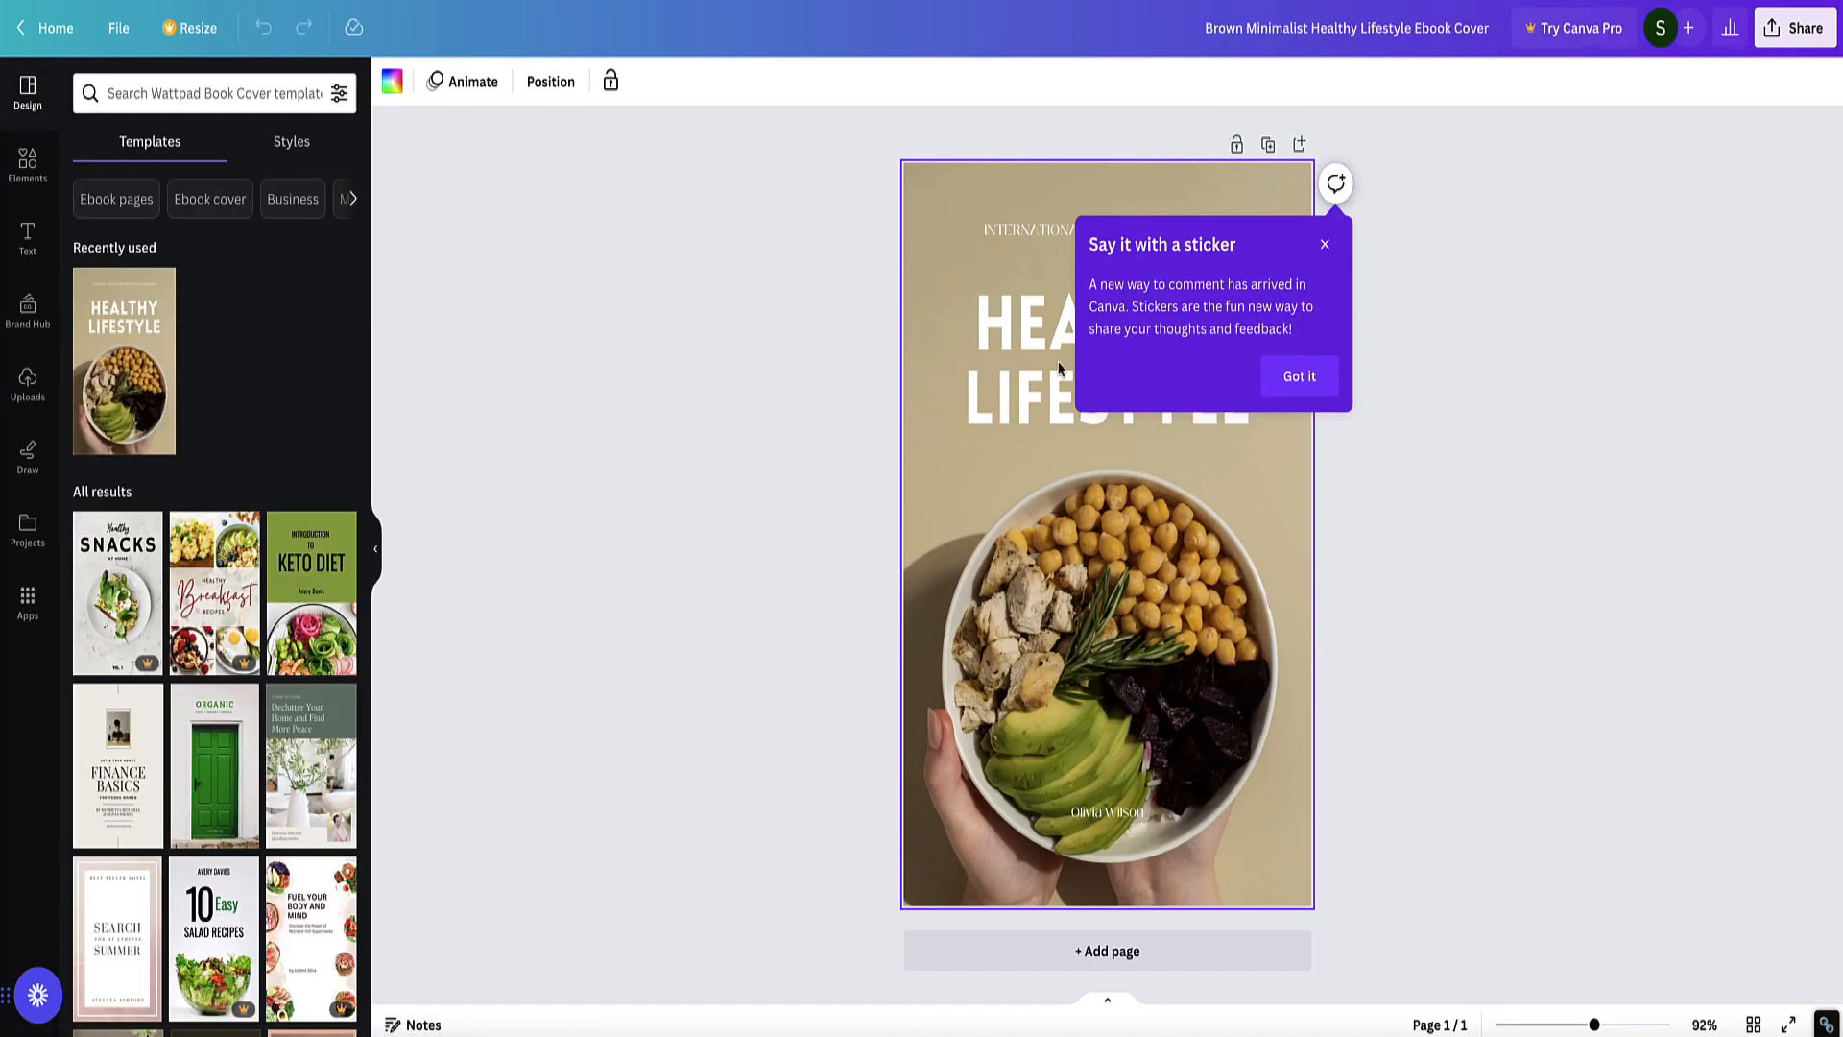
pyautogui.click(1323, 248)
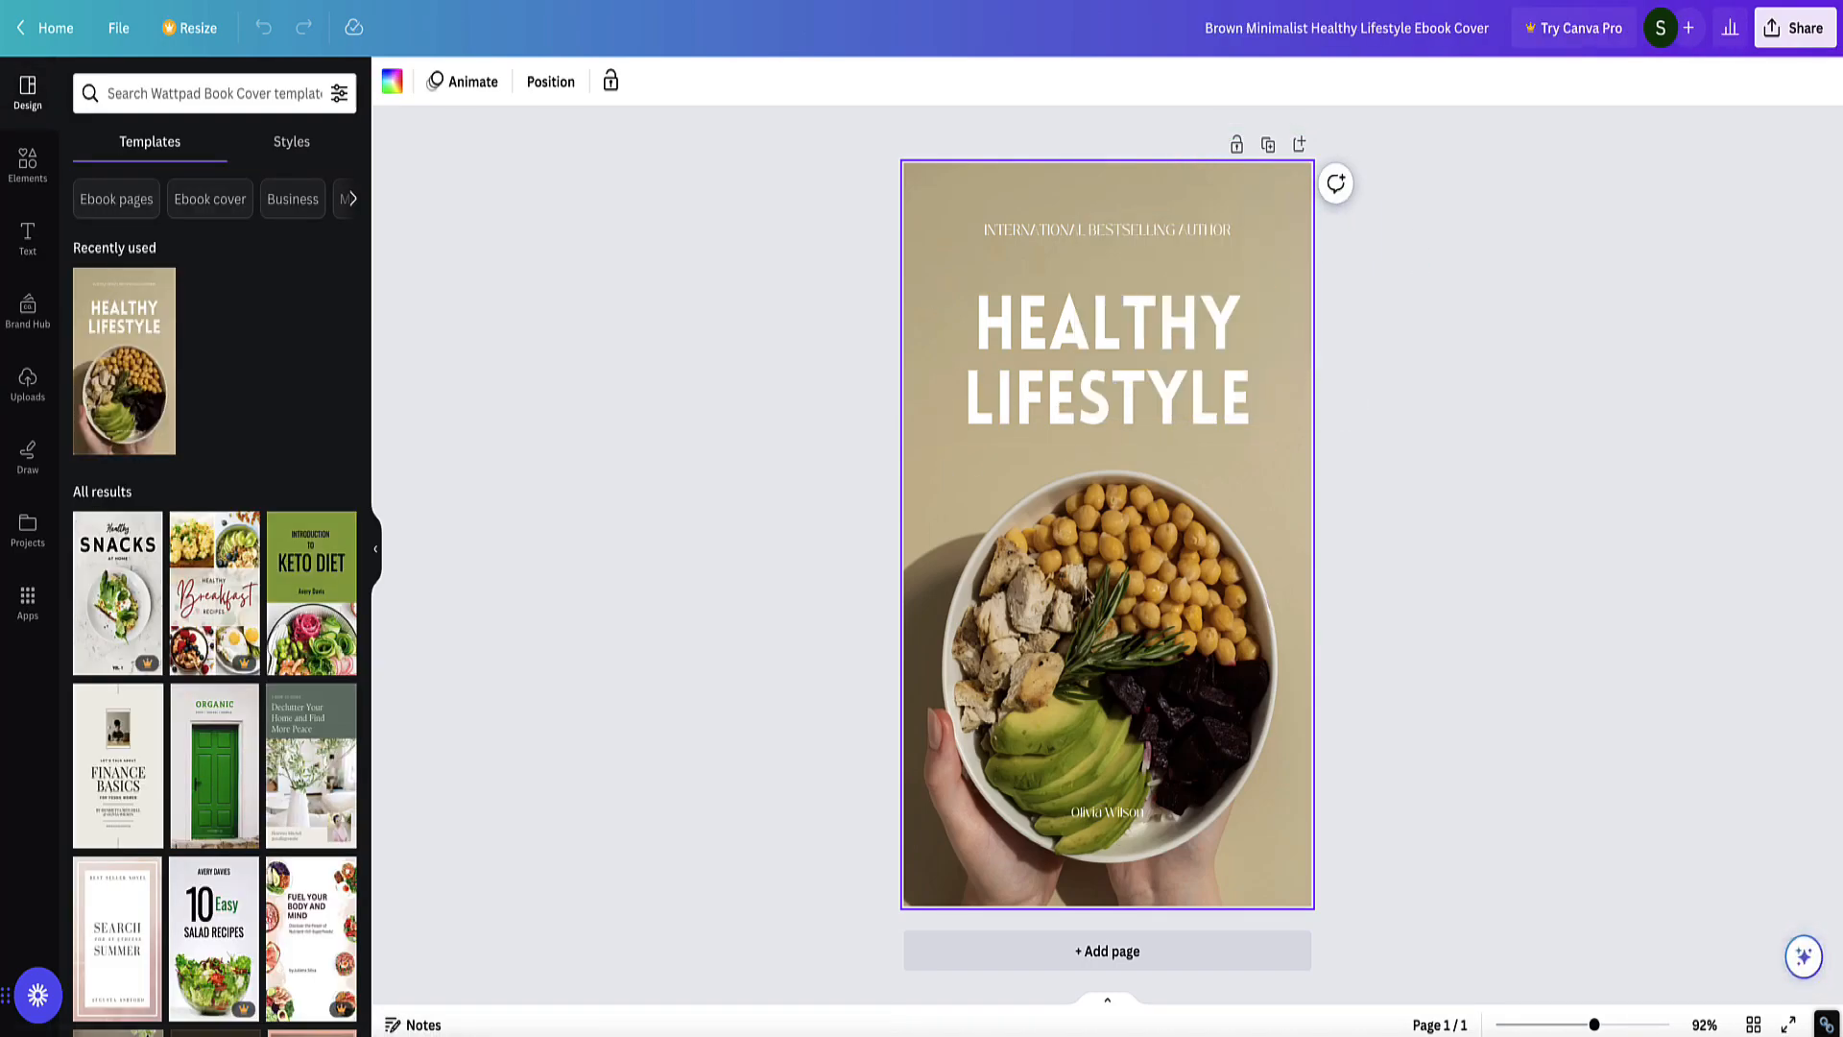
# Replace the cover title "HEALTHY LIFESTYLE" with "BEST PROTEIN RECIPES FOR VEGANS".
pyautogui.click(1239, 393)
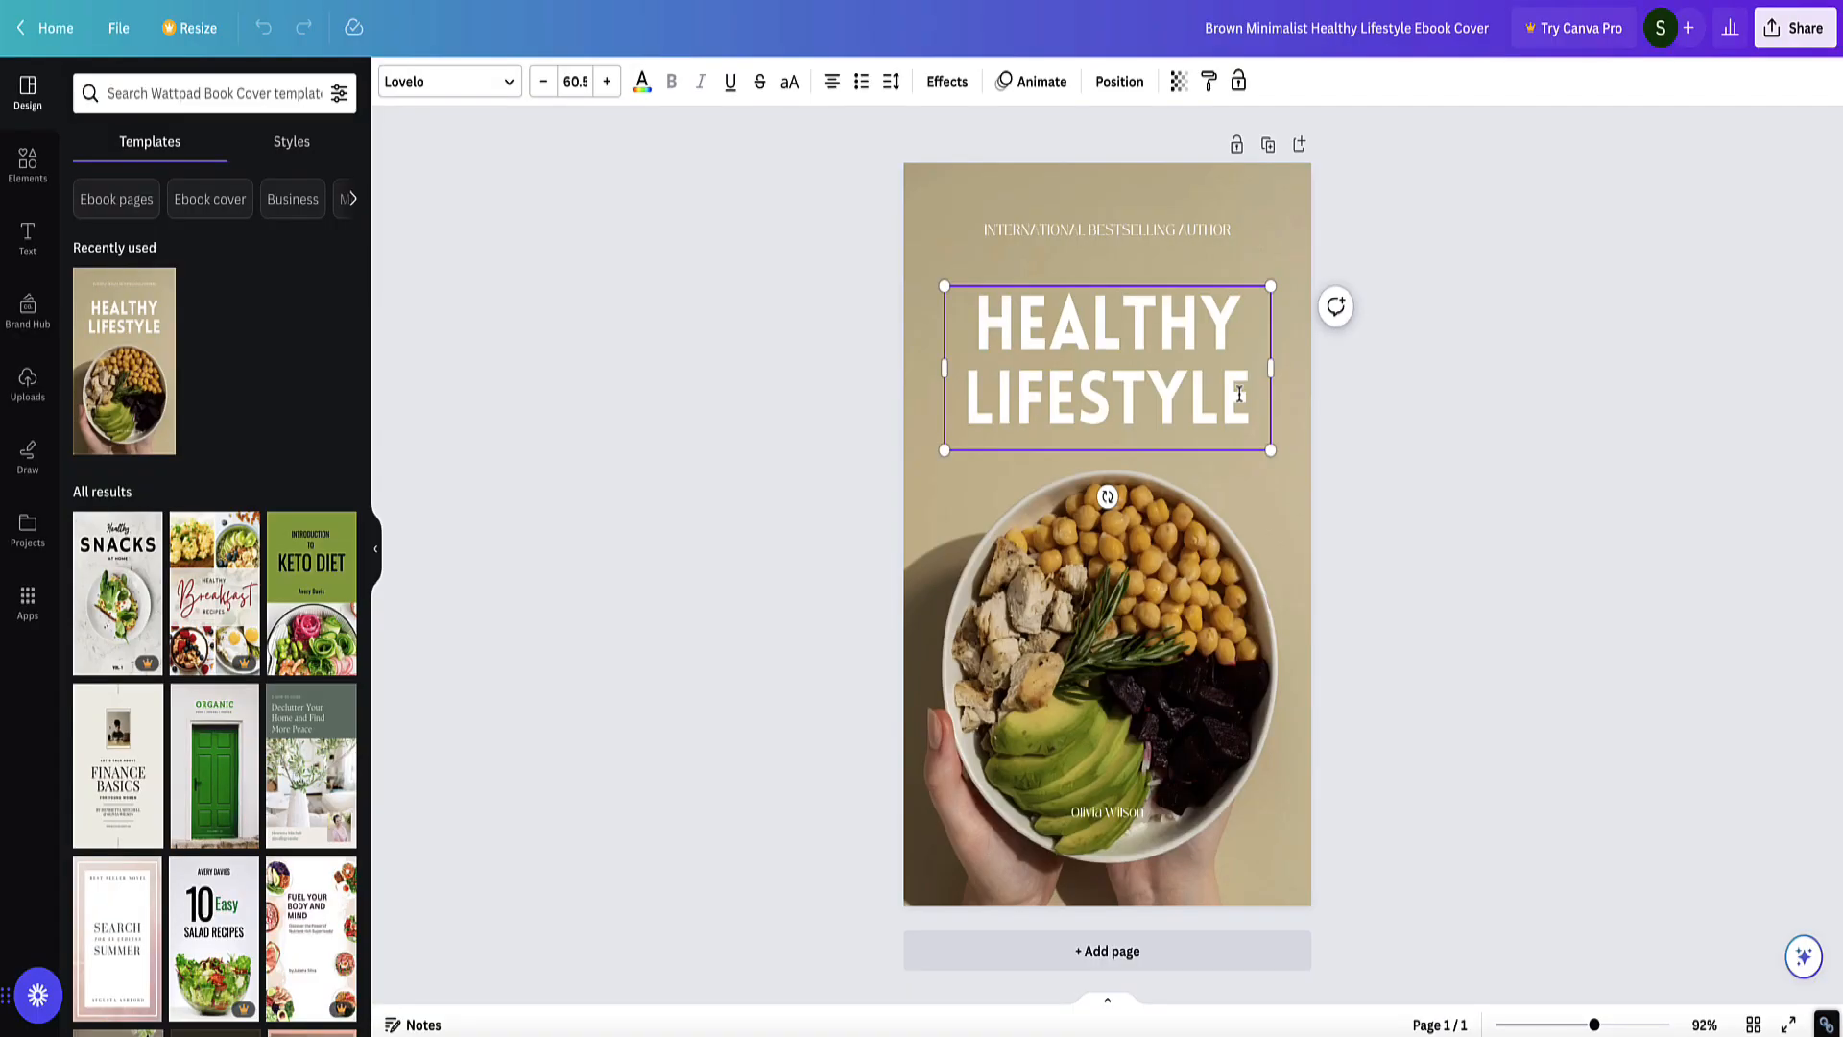
pyautogui.moveTo(1245, 393); pyautogui.dragTo(936, 322)
pyautogui.click(1021, 334)
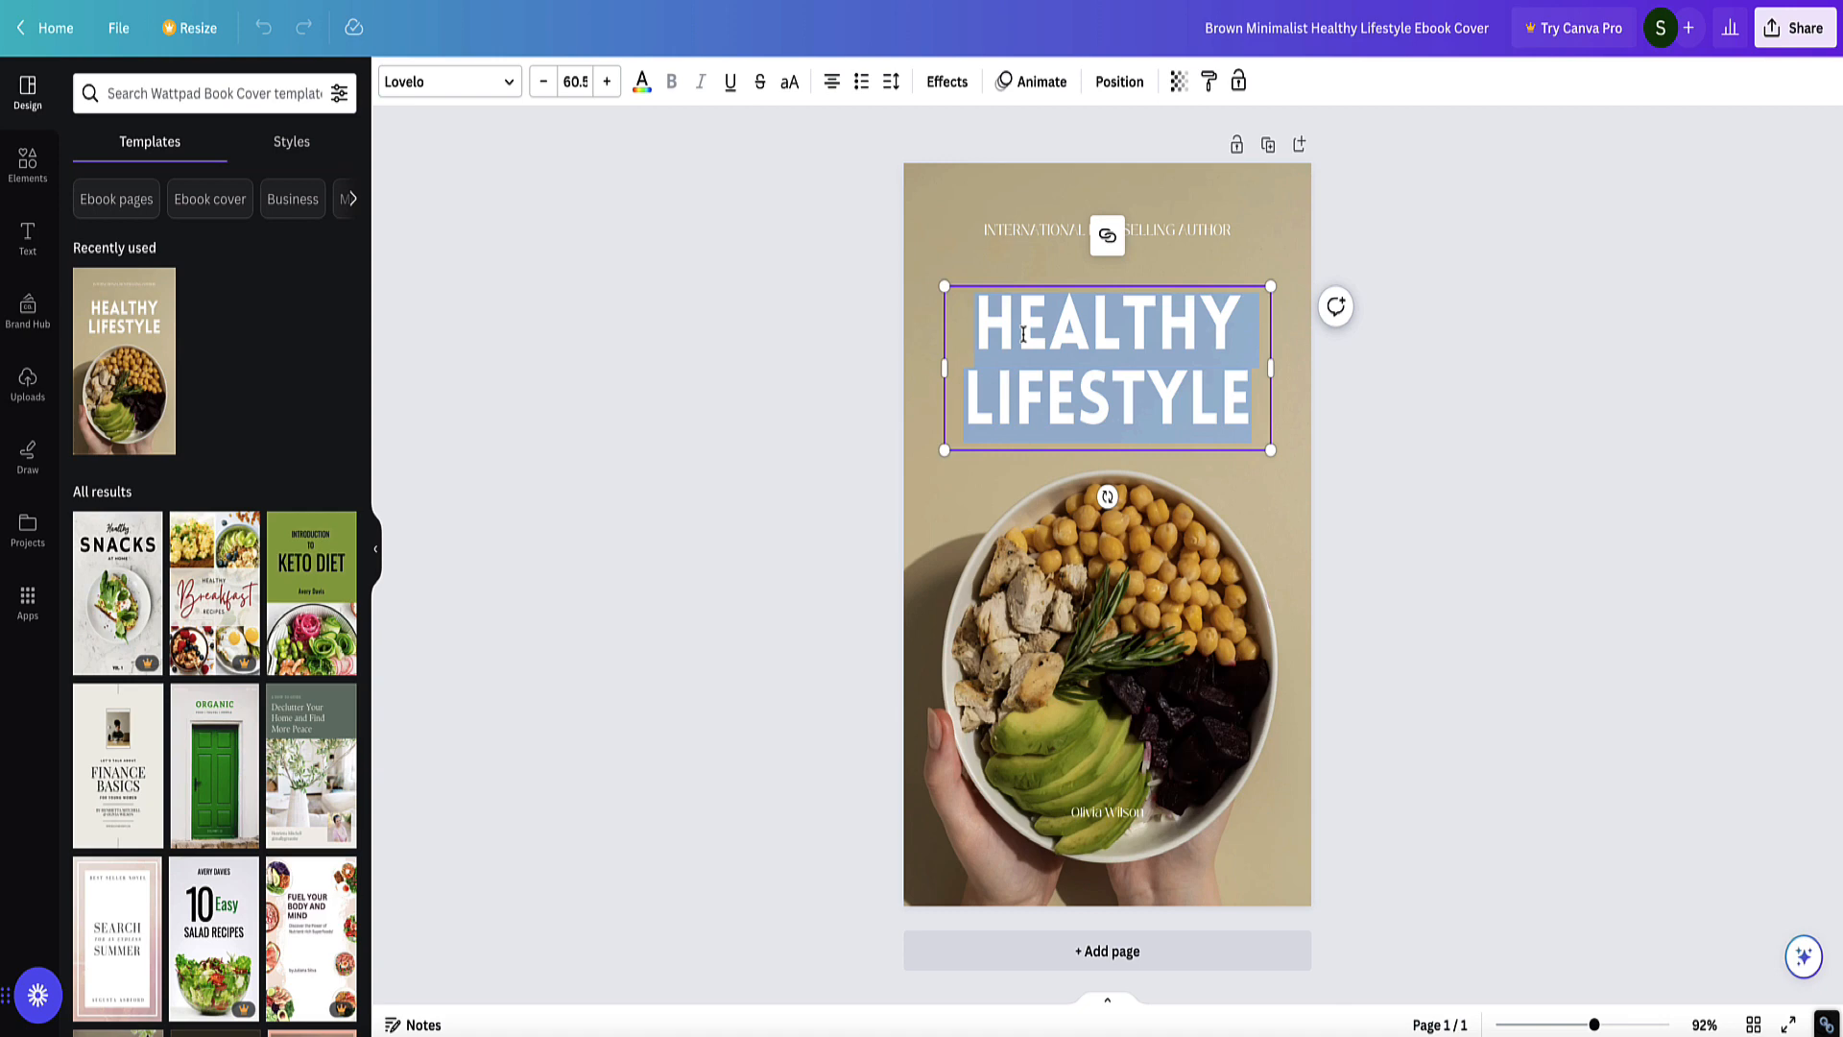
pyautogui.click(1402, 398)
pyautogui.doubleClick(1126, 355)
pyautogui.write('BEST PROTEIN RECIPES FOR VEGANS')
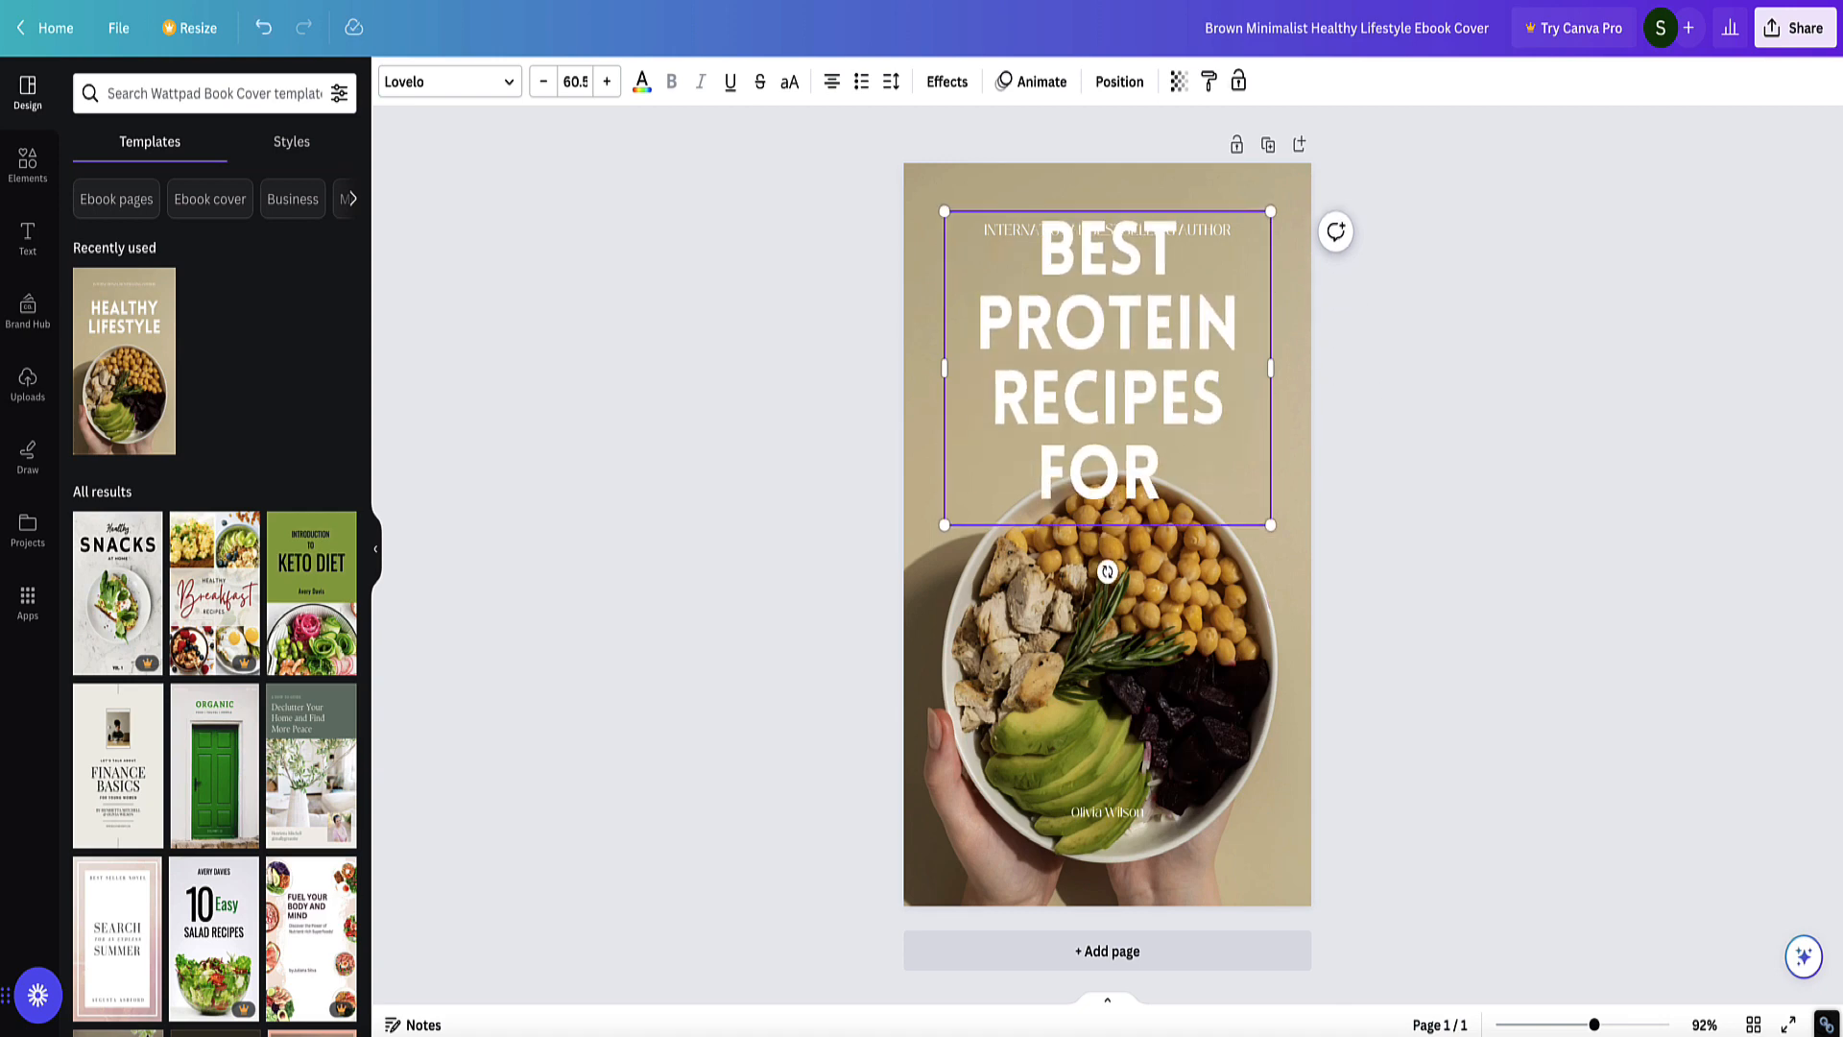
# Reduce the font size of the cover title until it fits on three lines above the bowl photo.
pyautogui.click(544, 83)
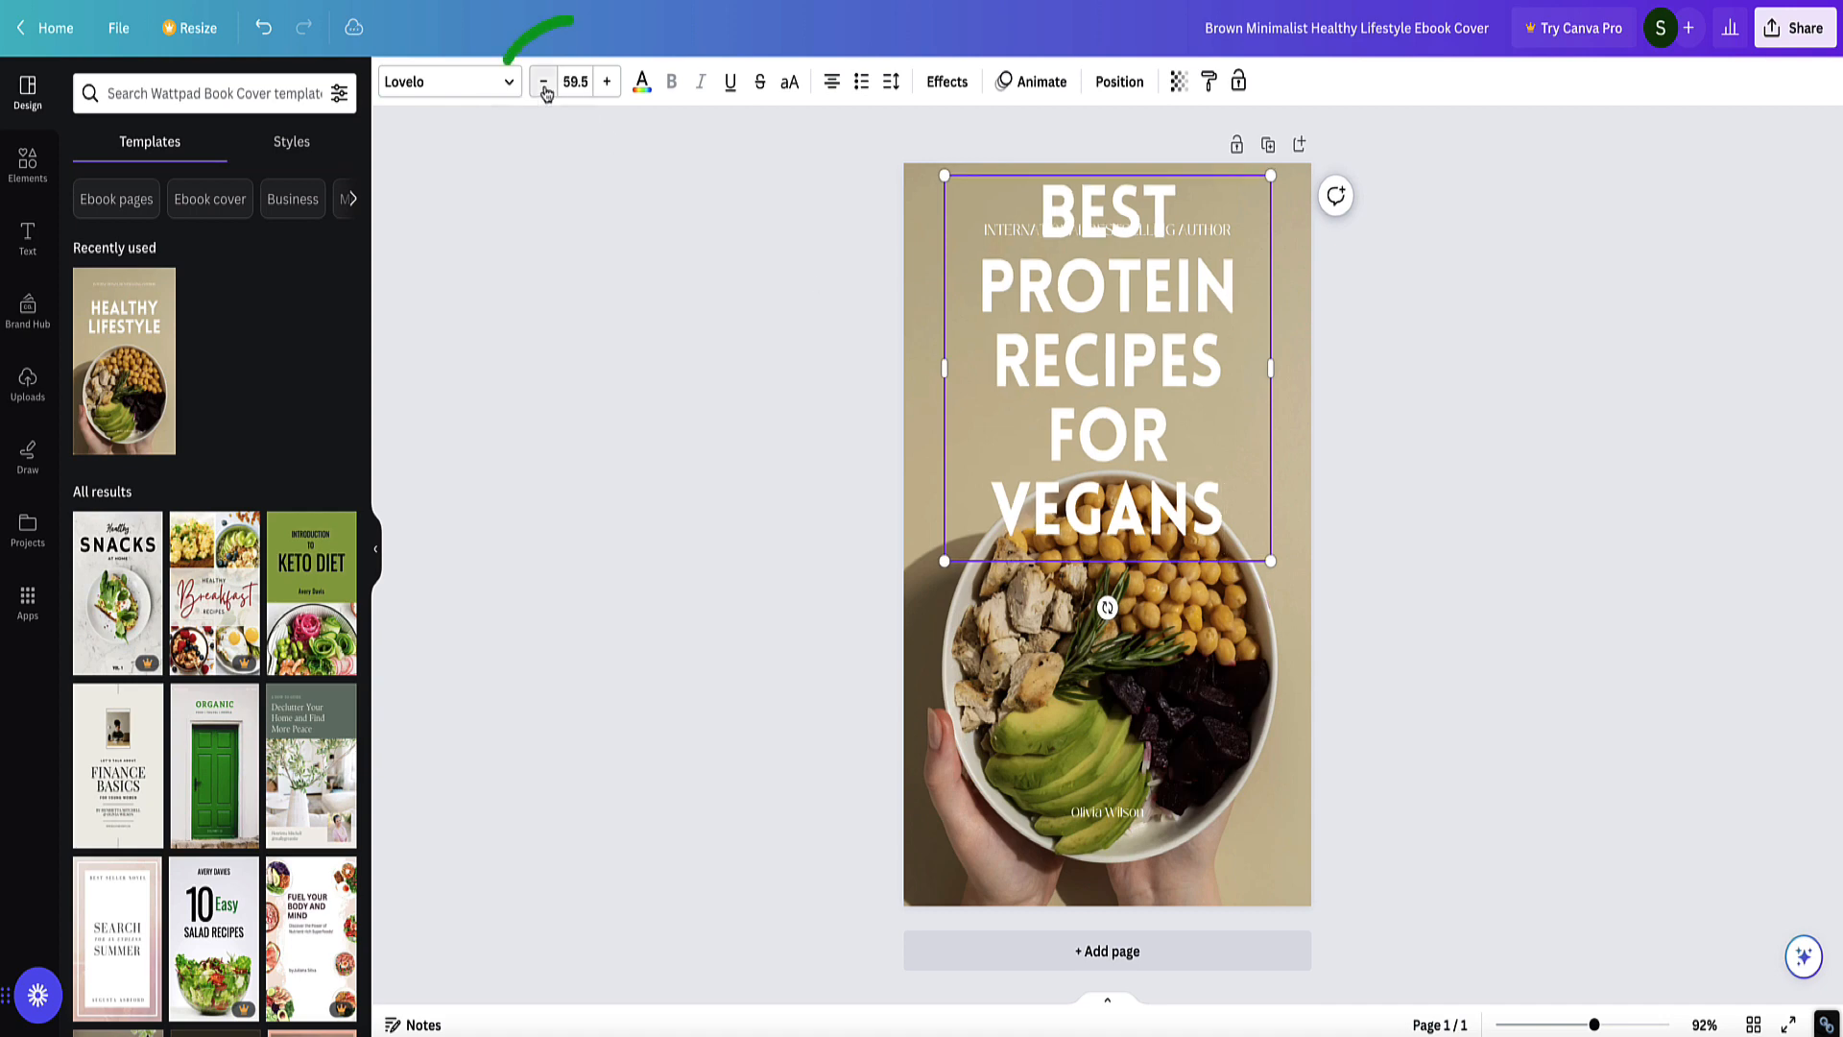
pyautogui.click(545, 84)
pyautogui.click(544, 83)
pyautogui.click(544, 84)
pyautogui.click(545, 83)
pyautogui.click(545, 83)
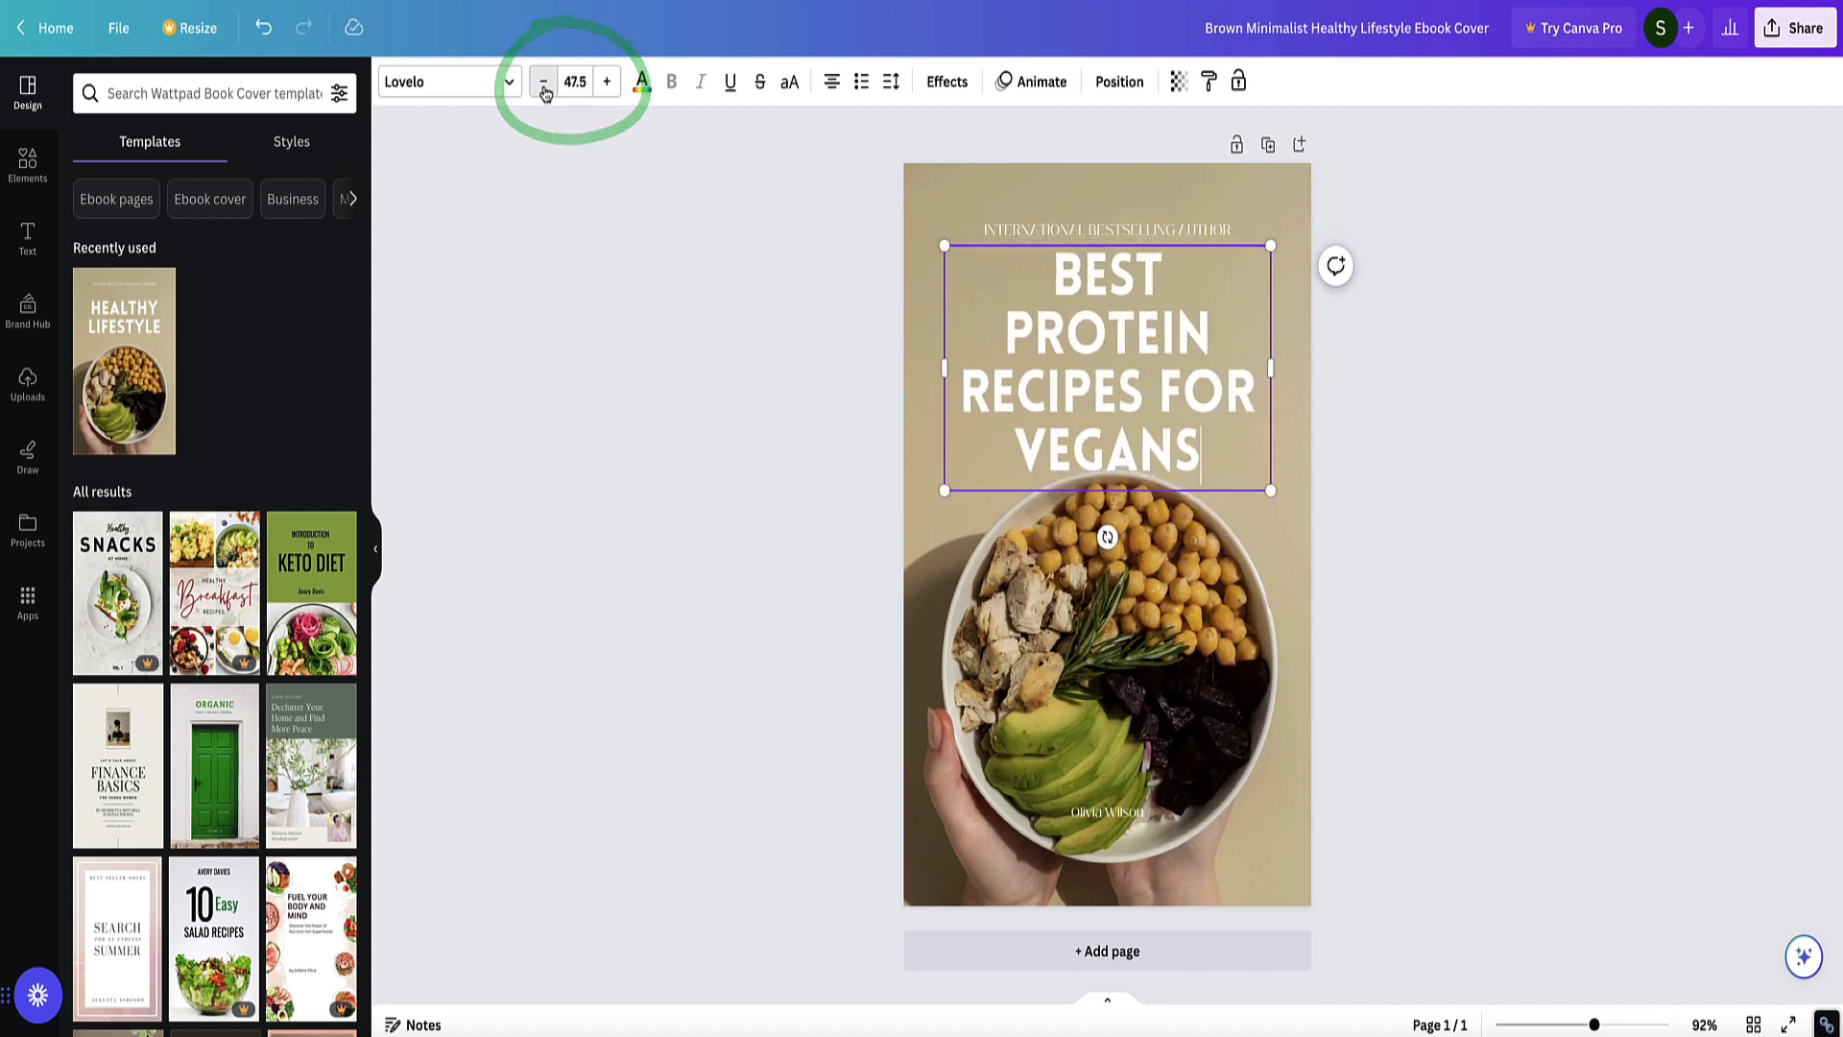
pyautogui.click(545, 84)
pyautogui.click(544, 84)
pyautogui.click(544, 83)
pyautogui.click(544, 83)
pyautogui.click(544, 84)
# Move the "INTERNATIONAL BESTSELLING AUTHOR" line up near the cover's top edge and shift the title up beneath it.
pyautogui.moveTo(1032, 341); pyautogui.dragTo(1031, 331)
pyautogui.moveTo(1055, 229); pyautogui.dragTo(1054, 190)
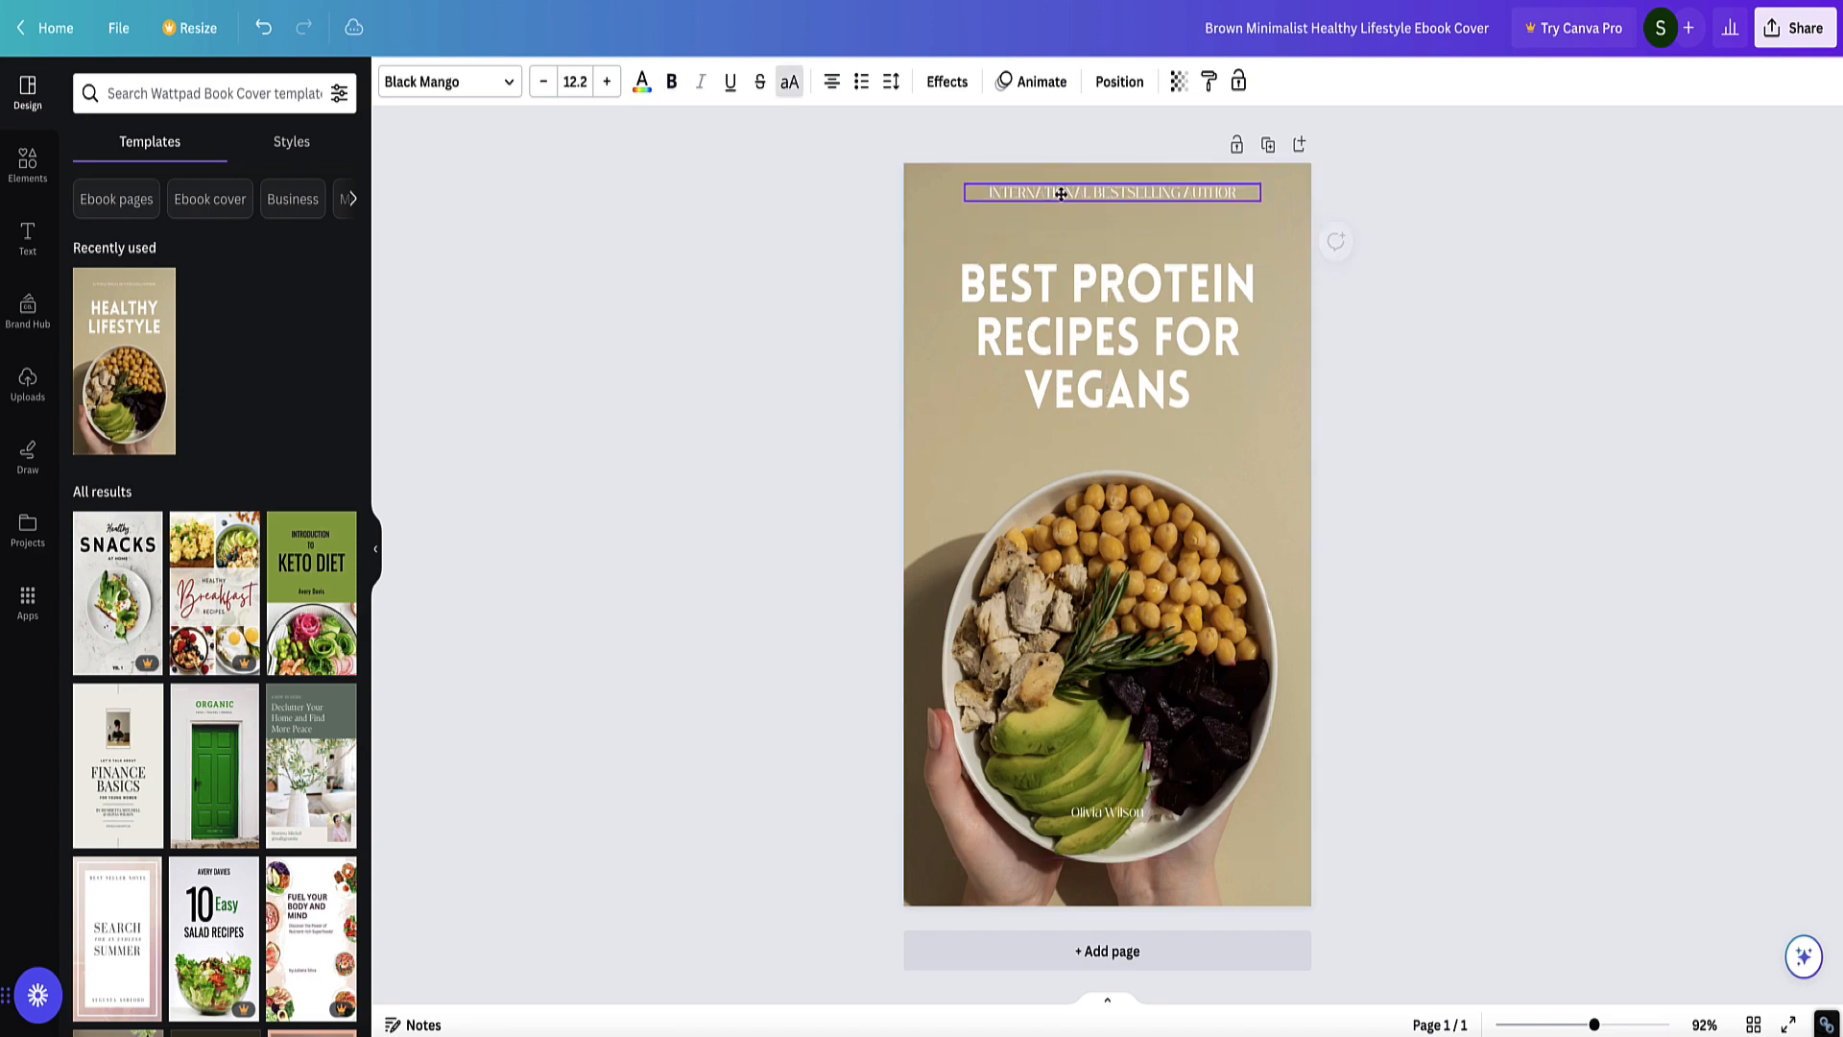
pyautogui.moveTo(1104, 326); pyautogui.dragTo(1104, 295)
pyautogui.click(465, 298)
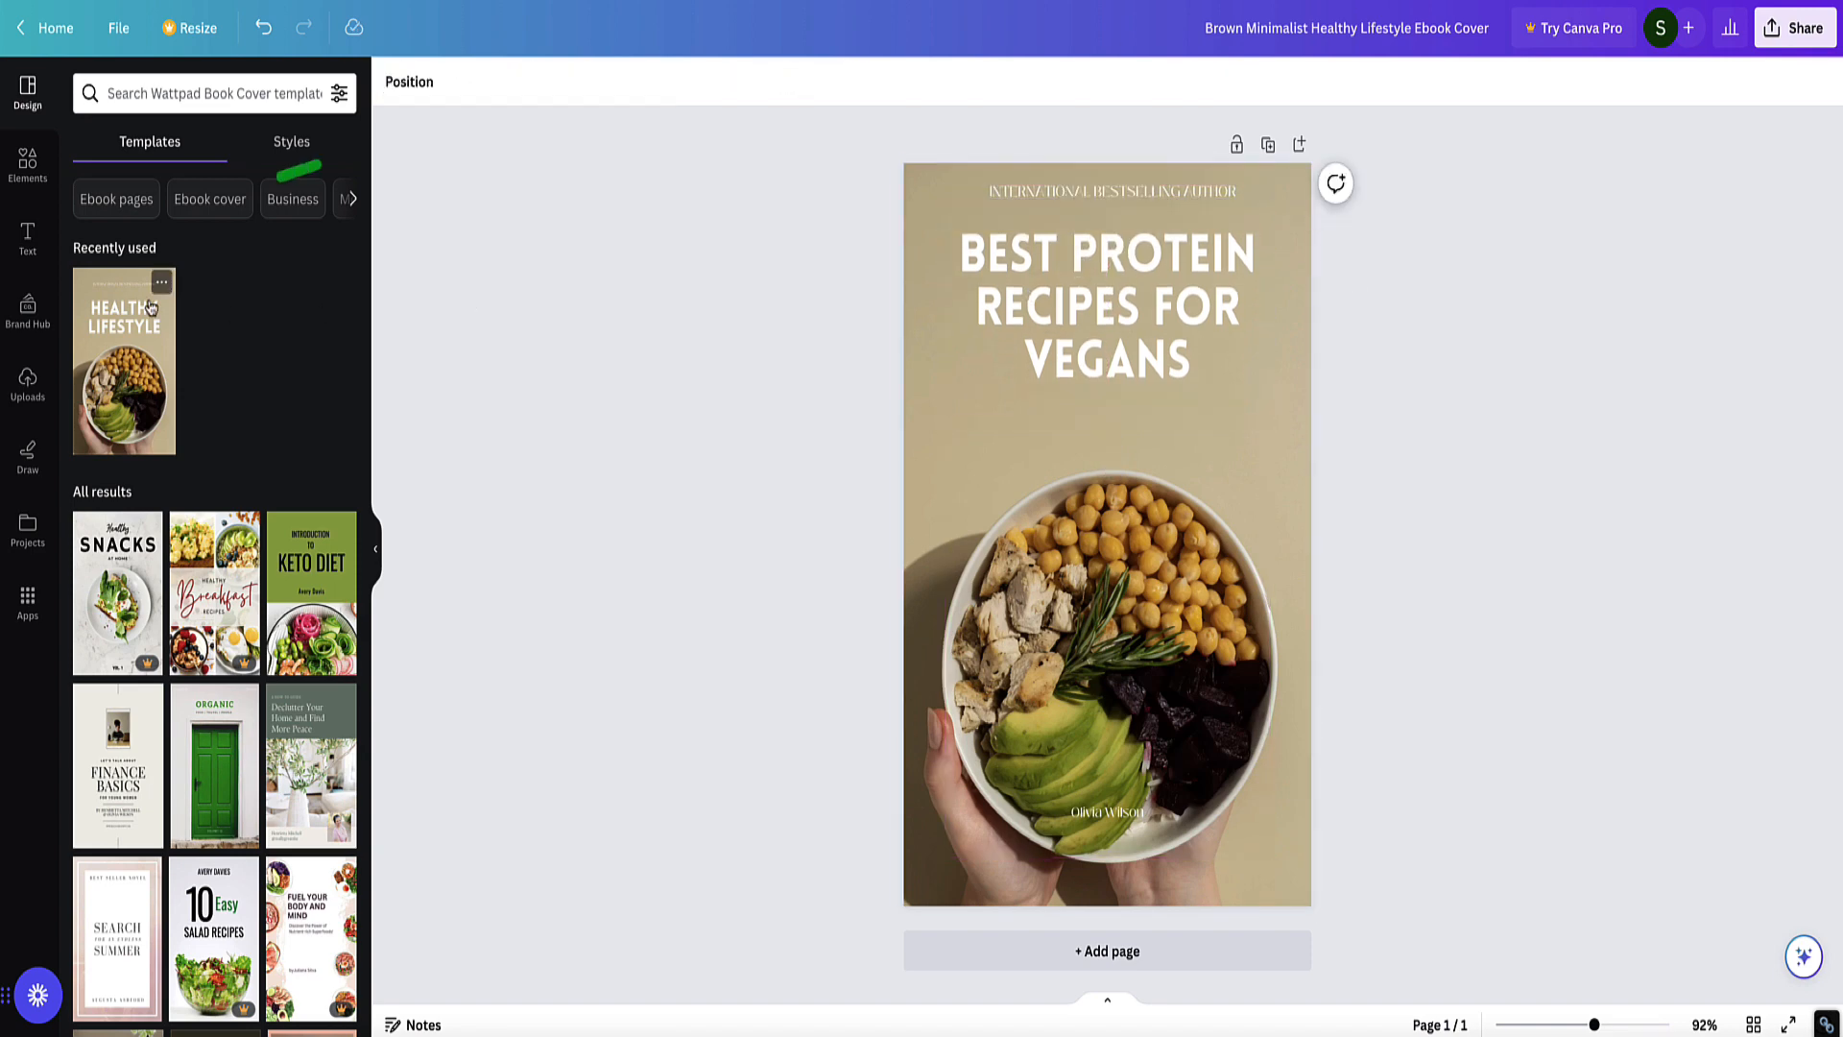
# Add a heading text box reading "Vegans" below the cover title.
pyautogui.click(28, 238)
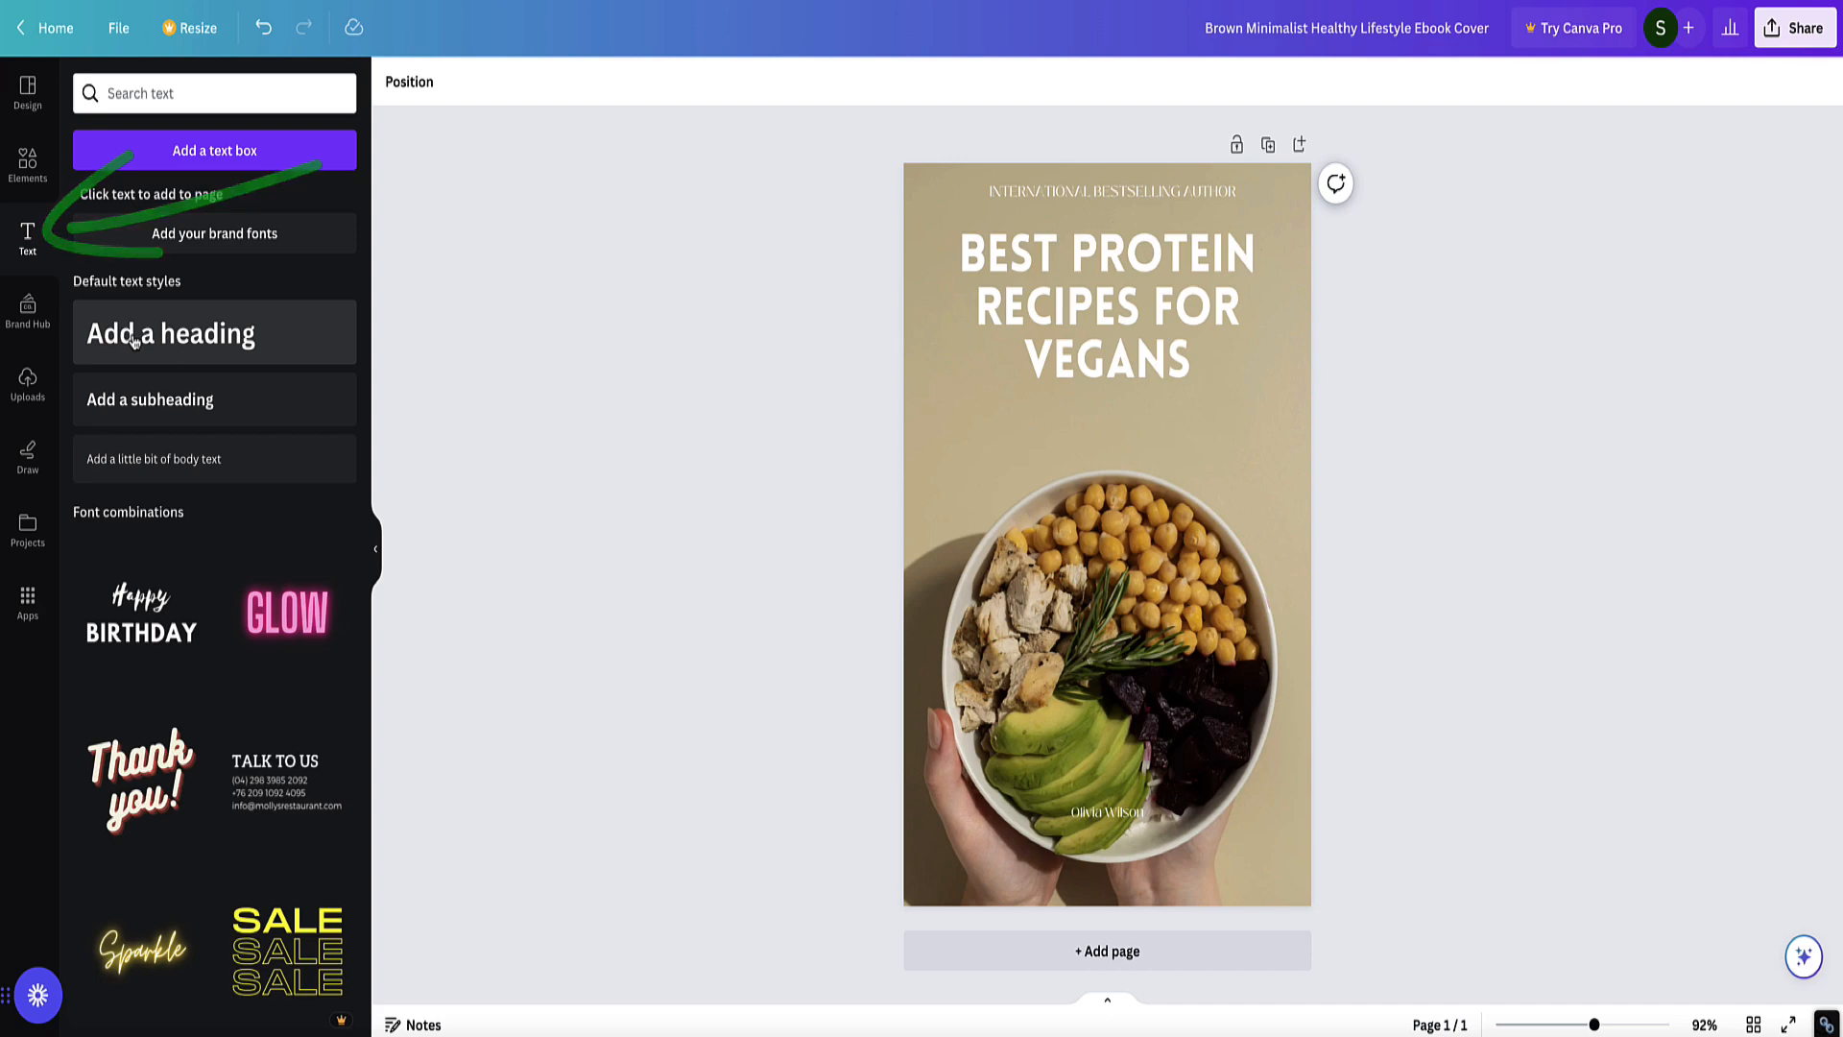
pyautogui.scroll(-7, 136, 342)
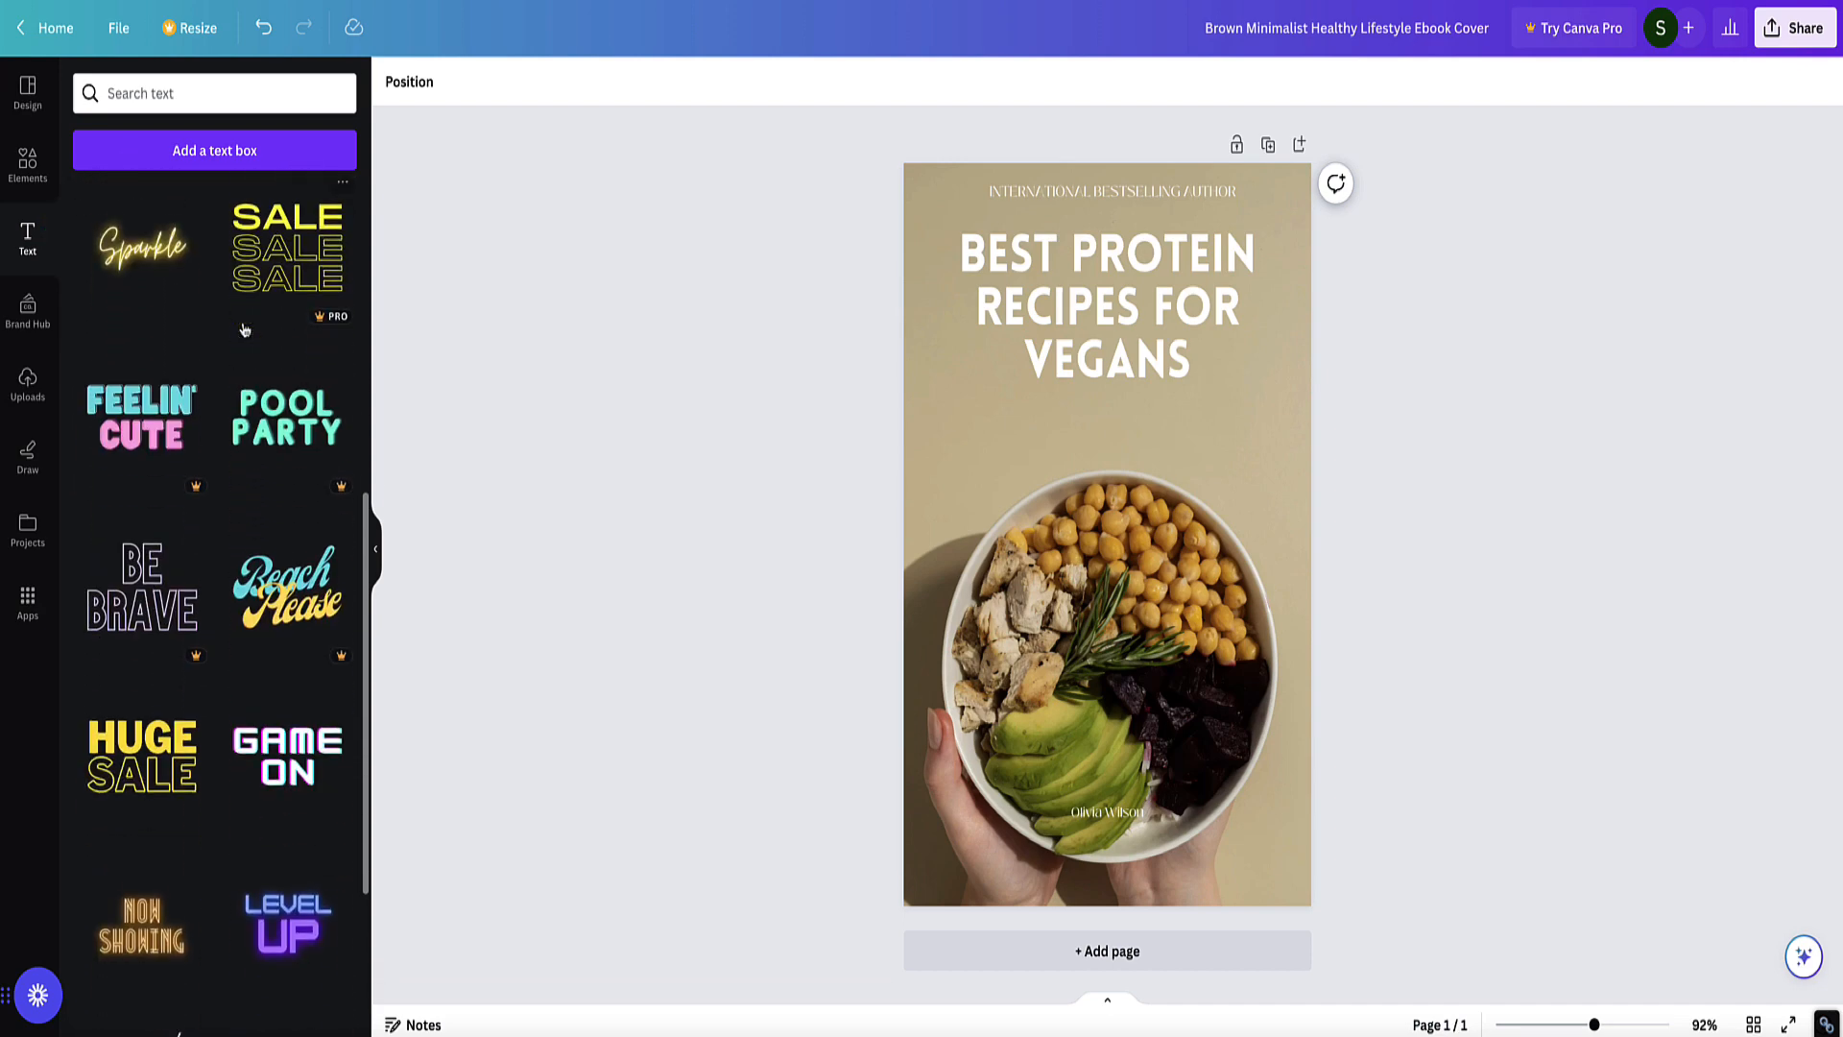
pyautogui.scroll(7, 156, 355)
pyautogui.moveTo(156, 355); pyautogui.dragTo(1094, 415)
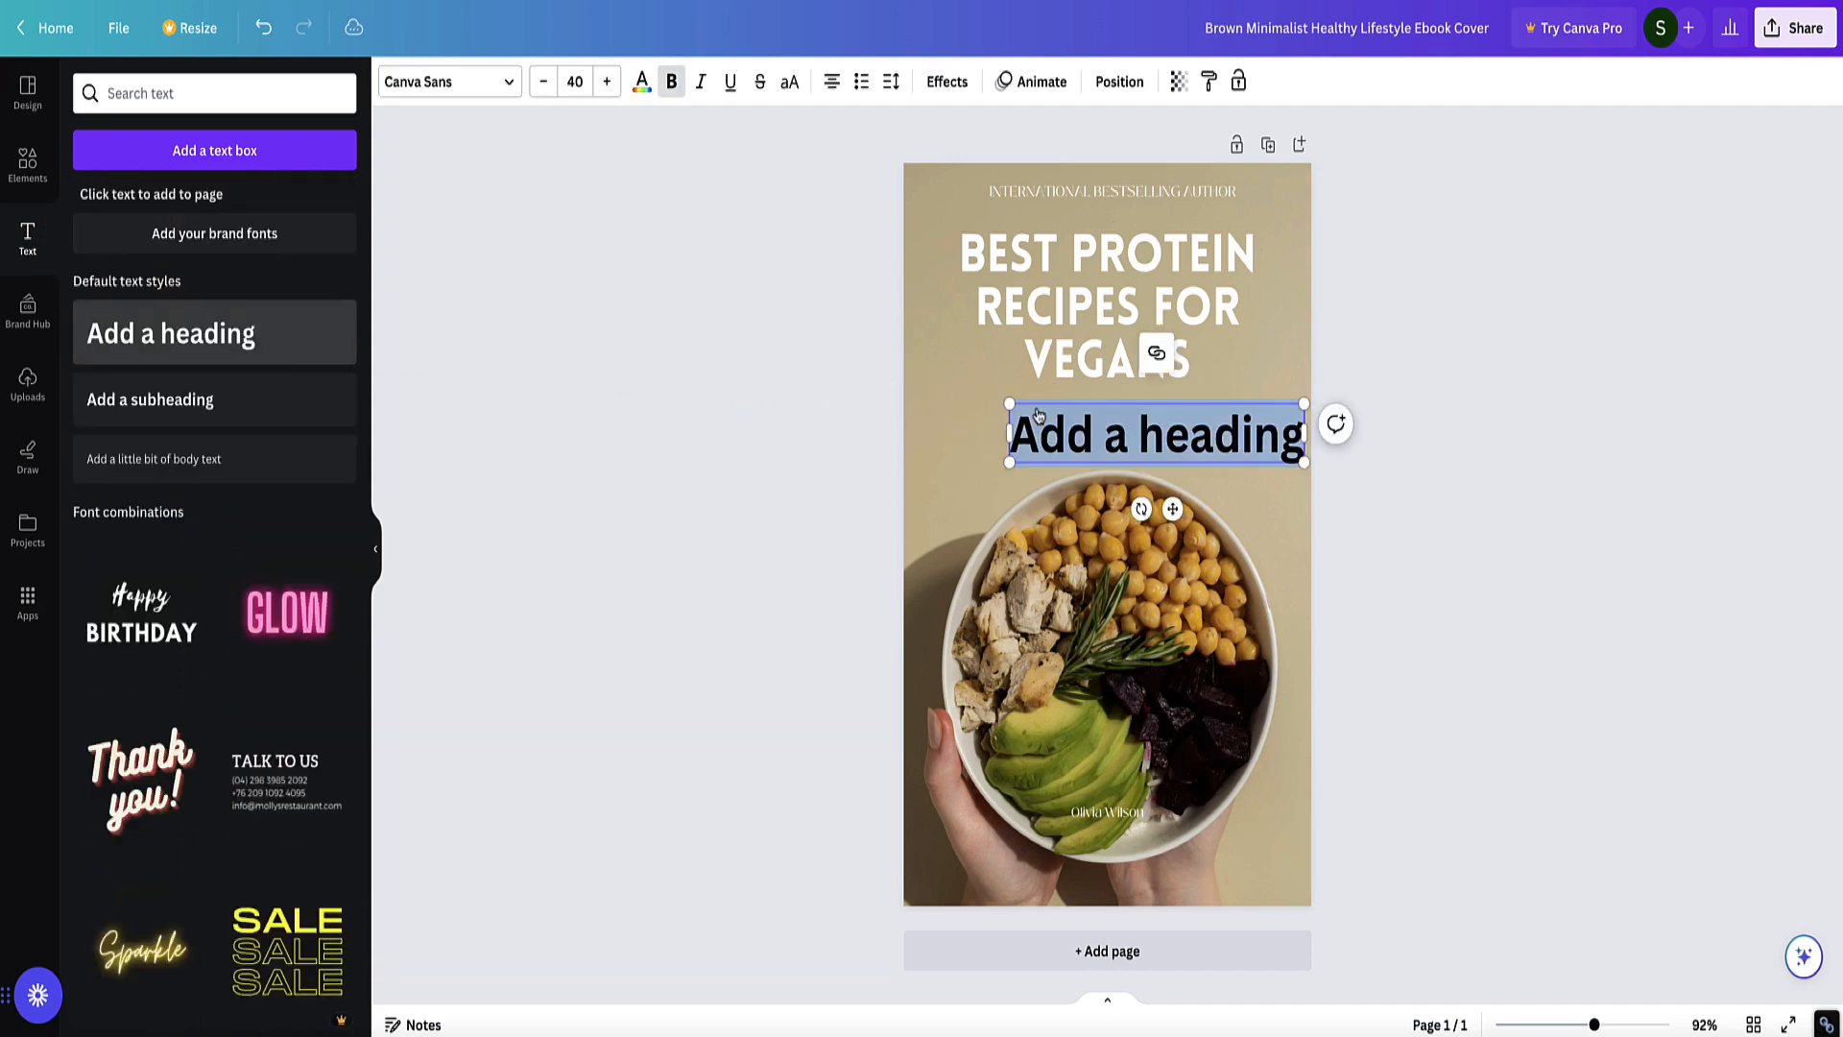
pyautogui.write('Vegans')
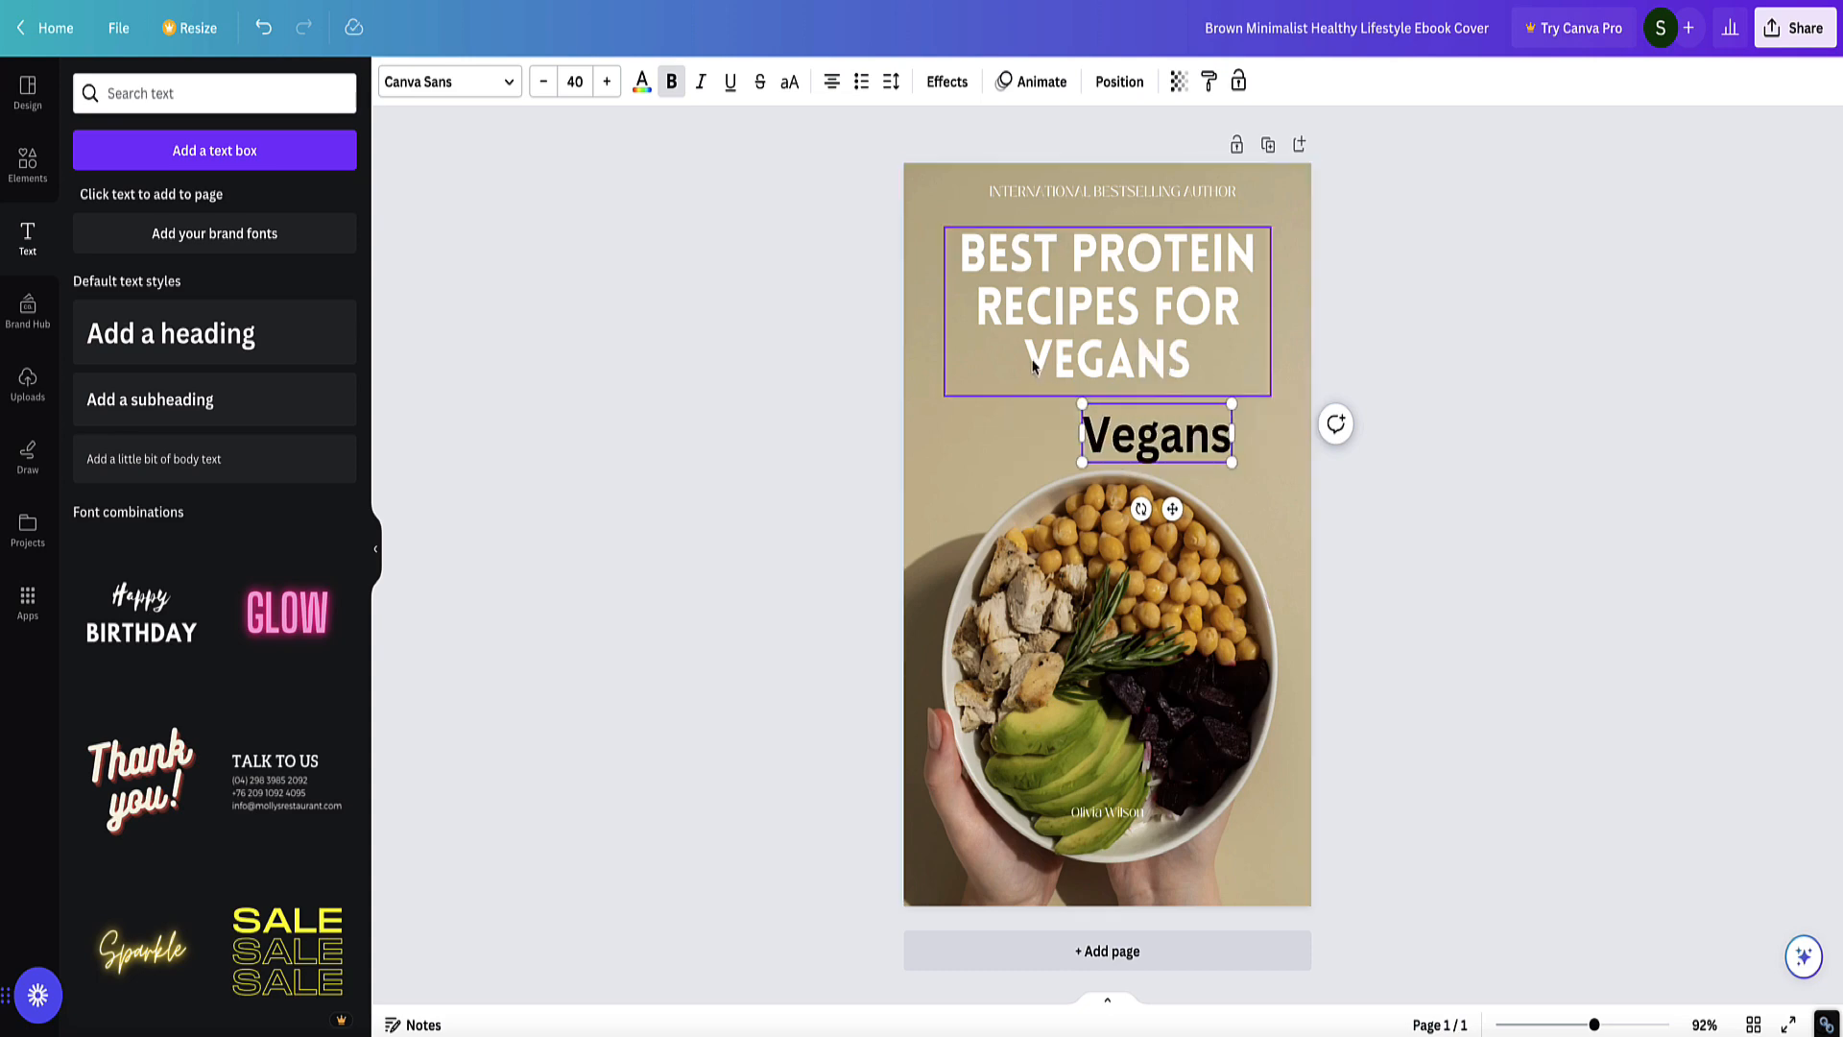
# Try the Bukhari Script font on the "Vegans" text and undo the change.
pyautogui.click(472, 96)
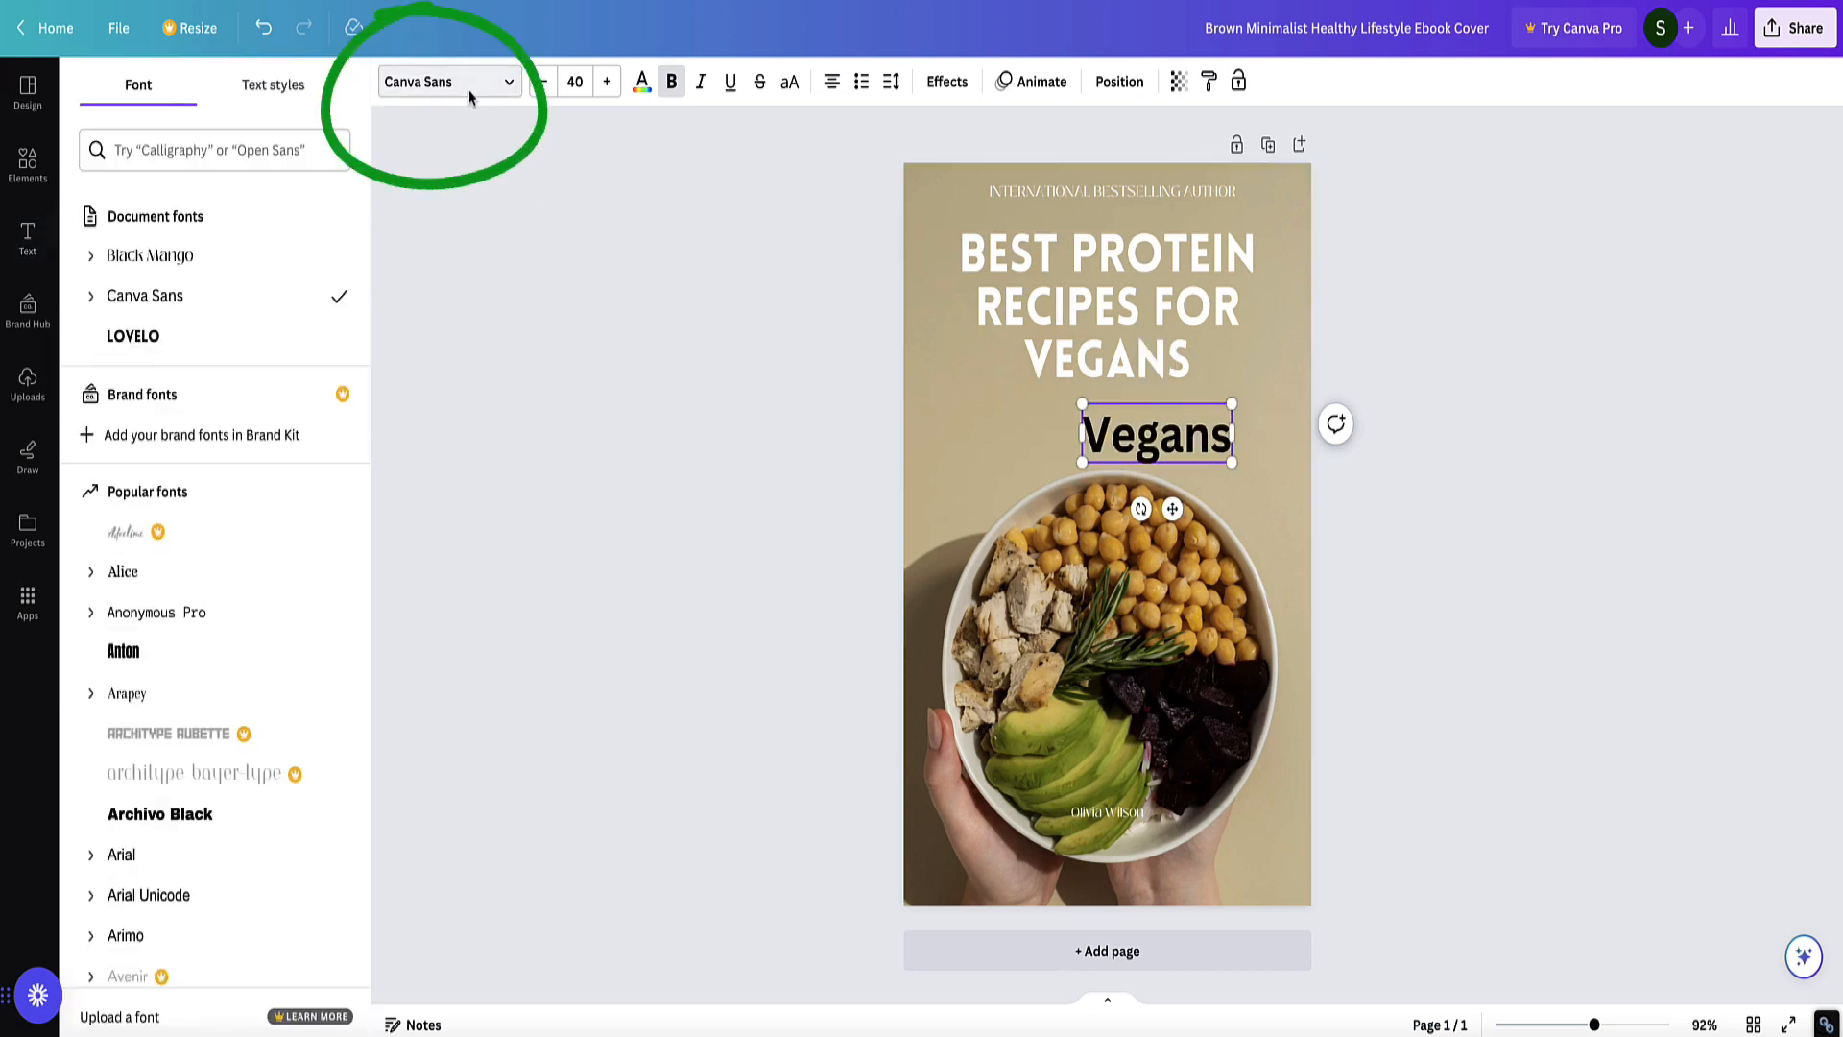
pyautogui.scroll(-1, 241, 269)
pyautogui.scroll(-8, 241, 269)
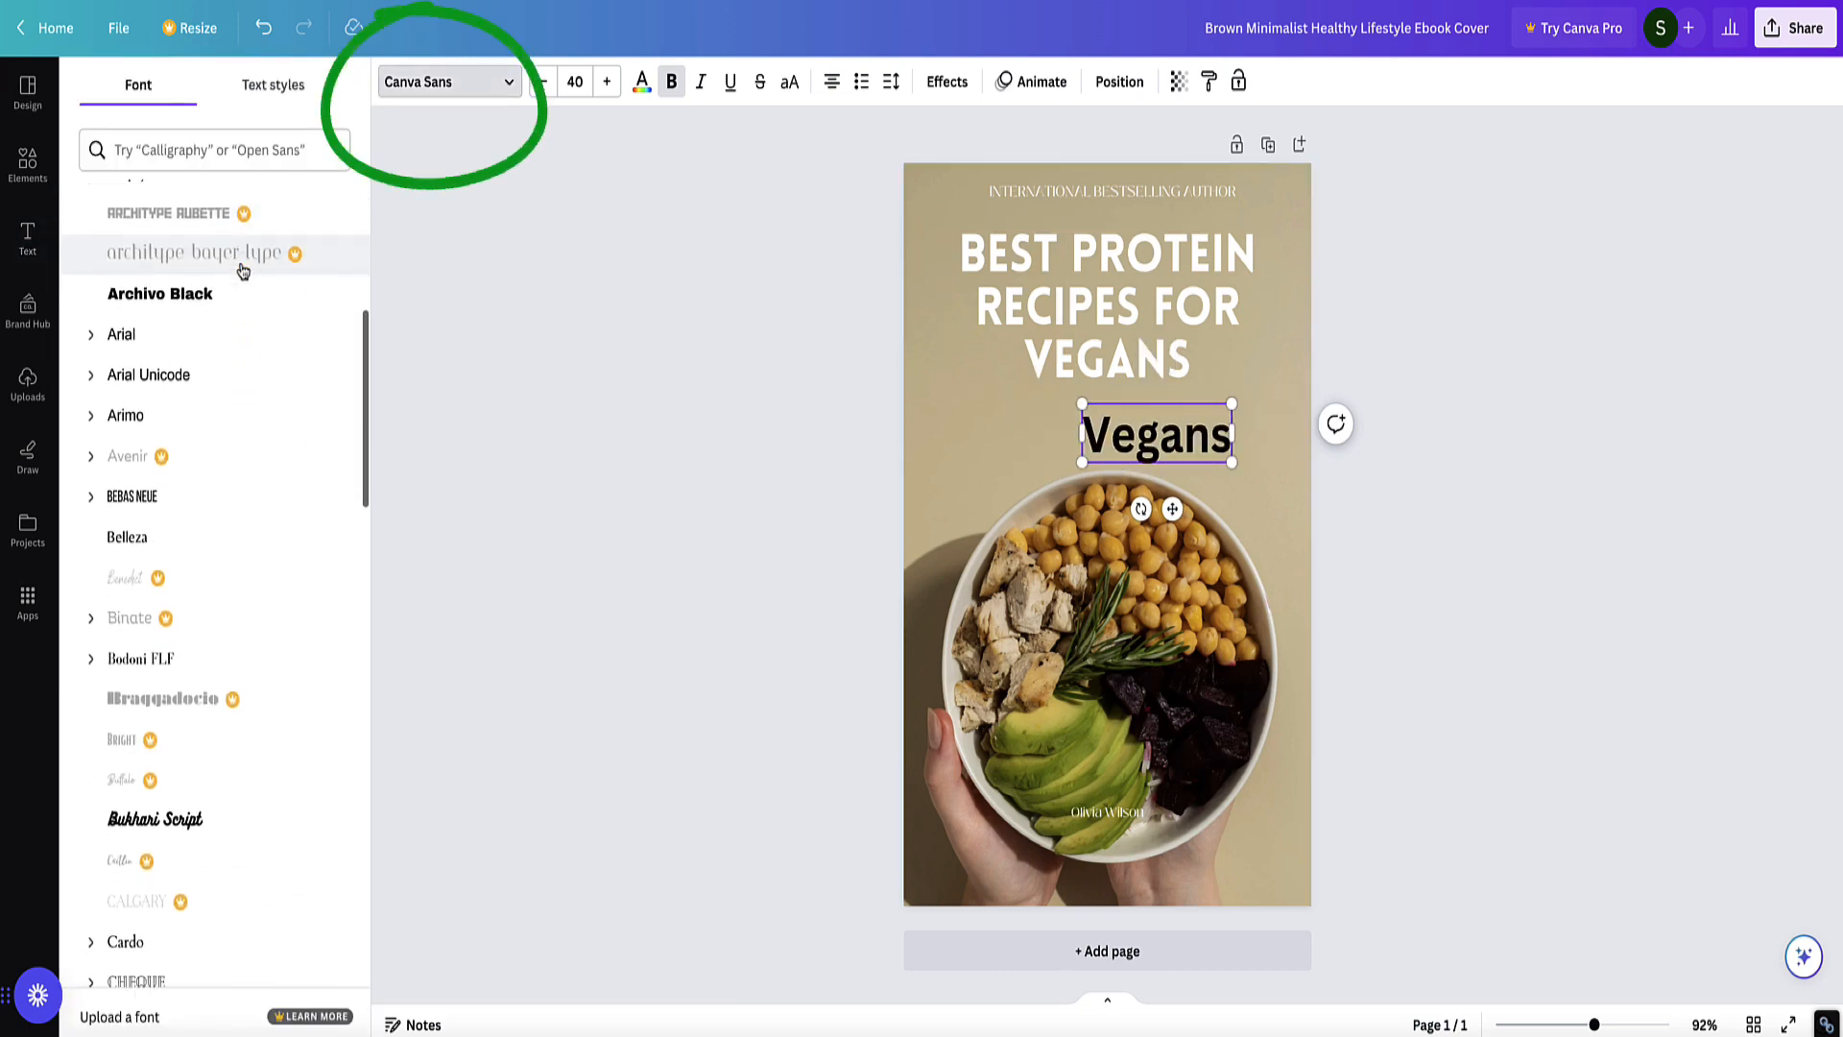
pyautogui.scroll(1, 176, 361)
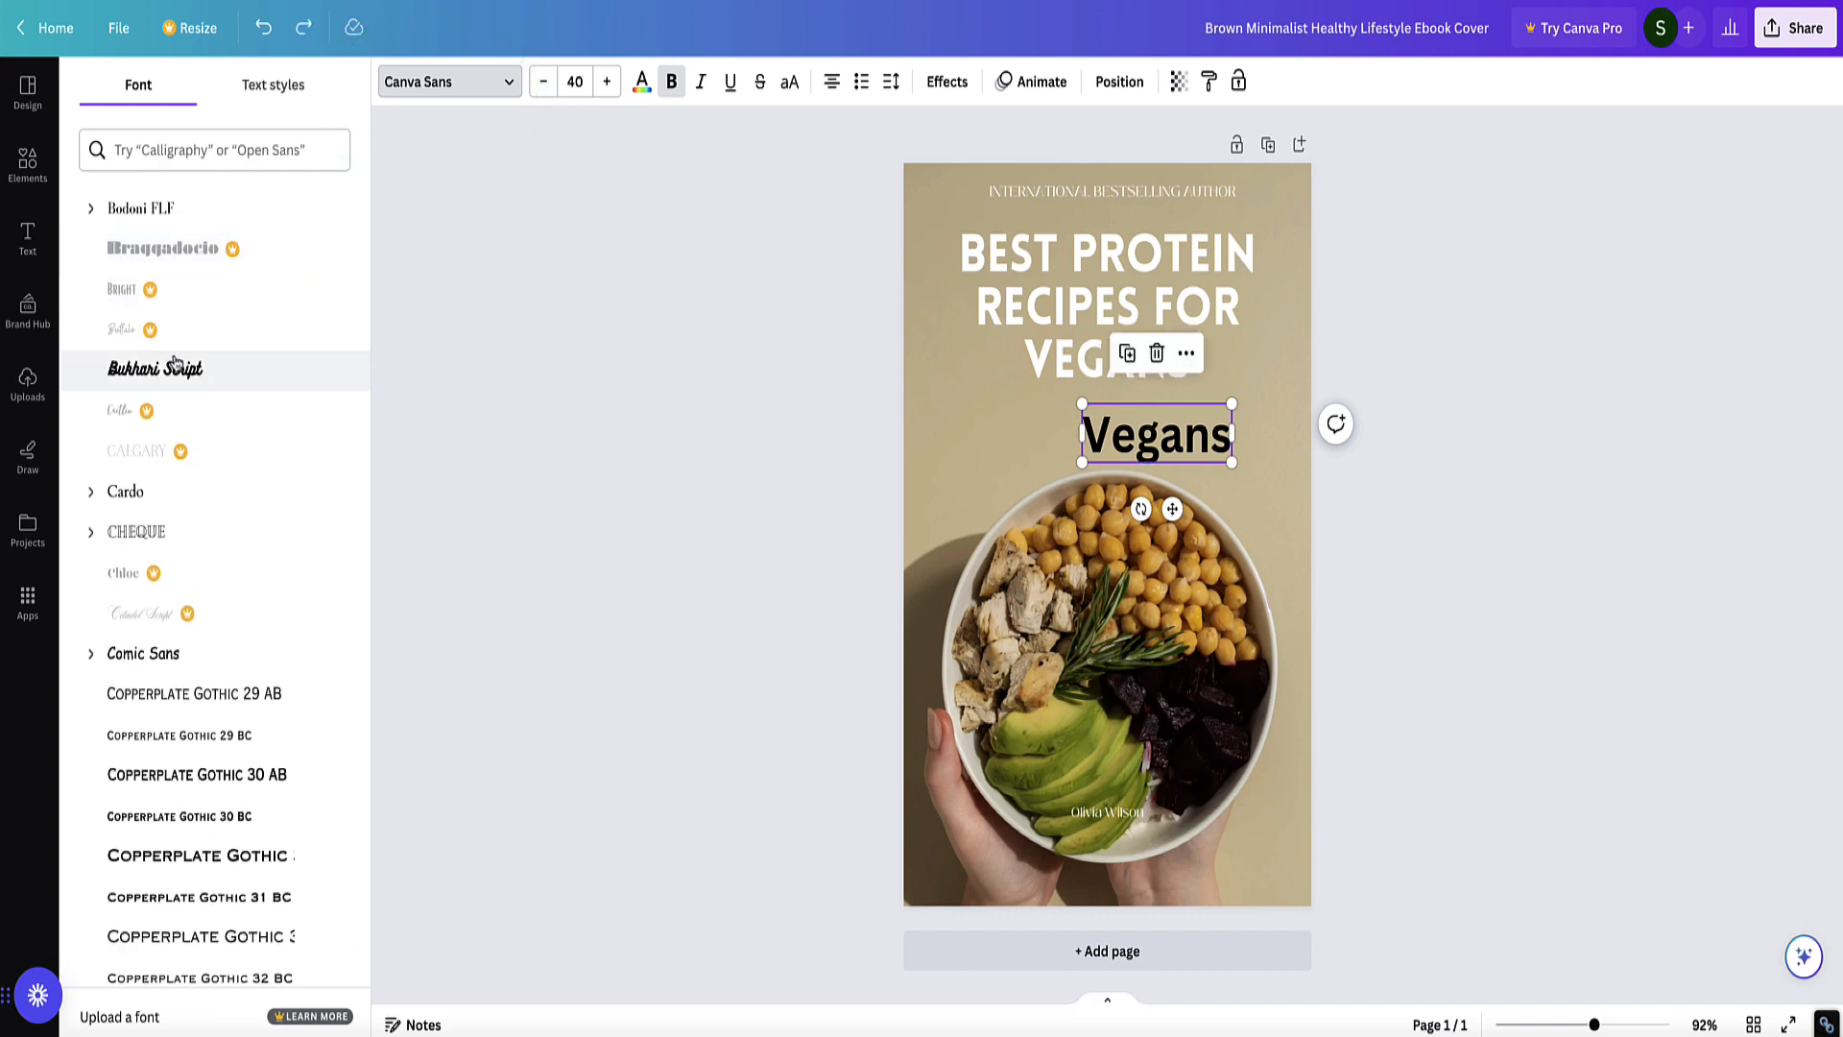
pyautogui.click(170, 366)
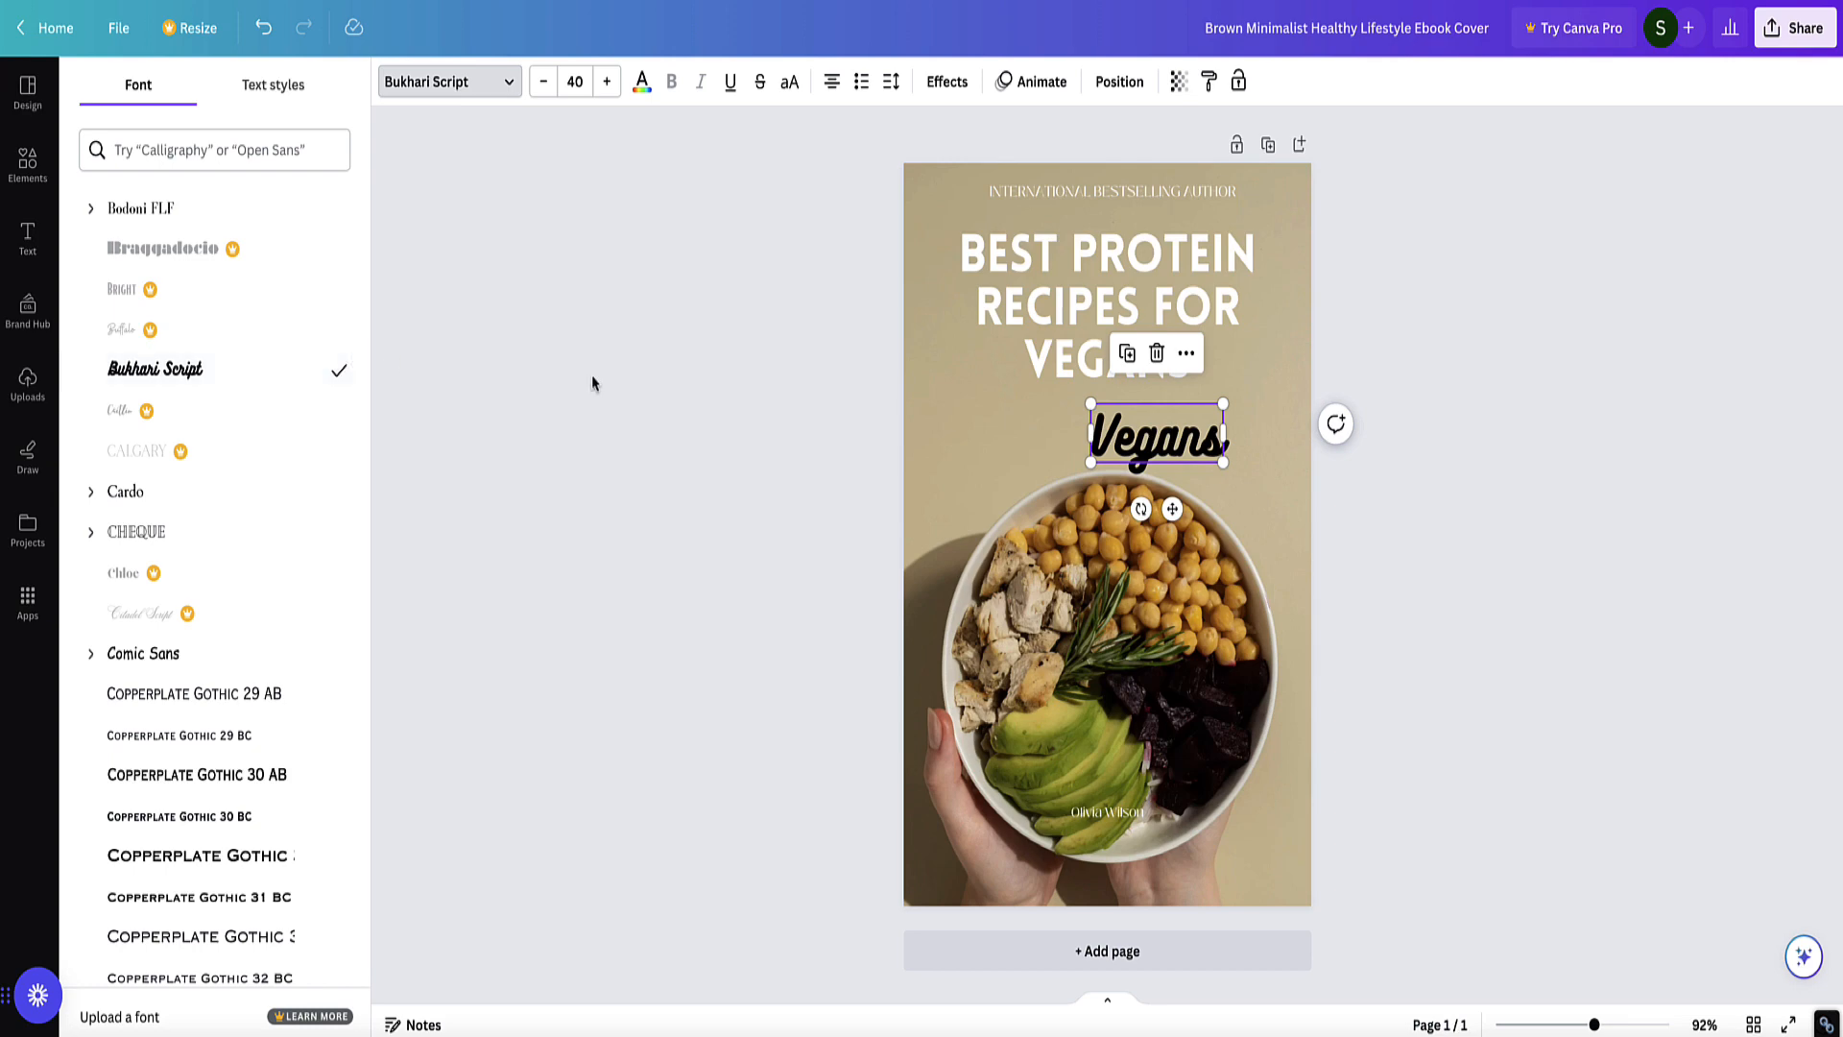
pyautogui.click(262, 29)
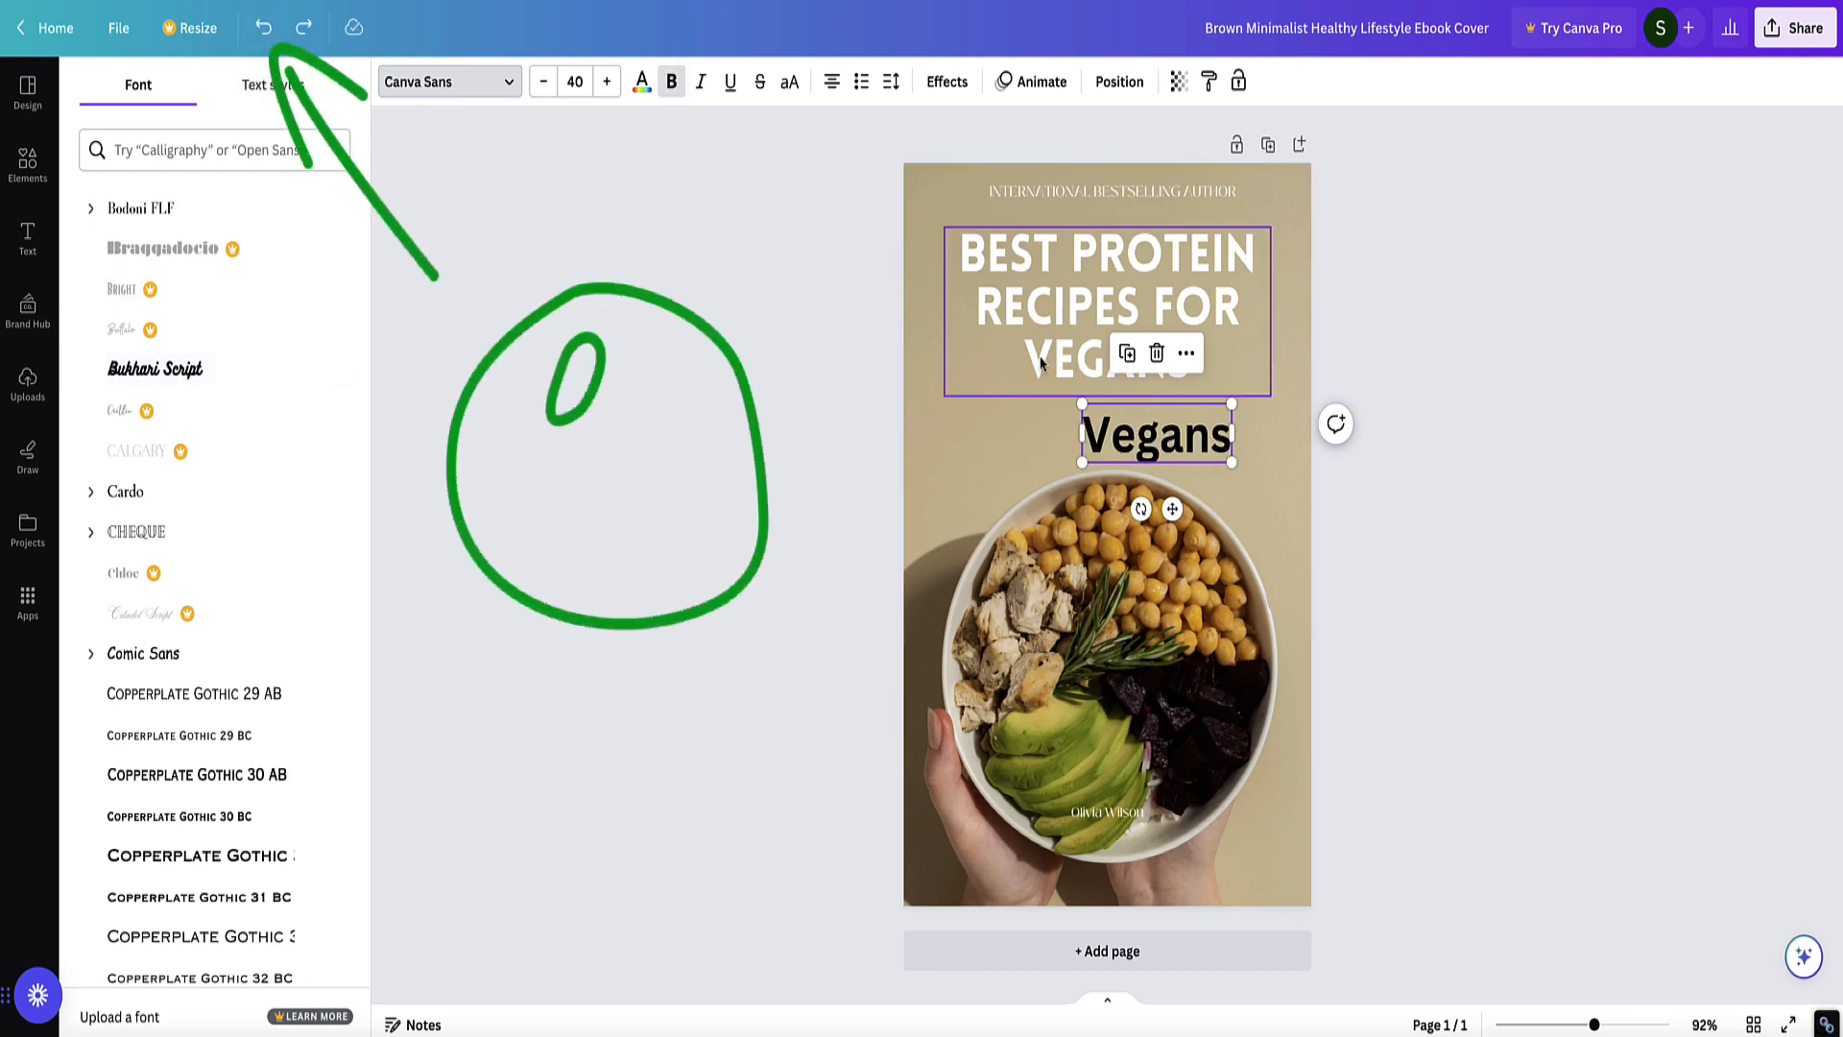
# Change the "Vegans" text's font to Allura and enlarge it to size 46.
pyautogui.scroll(-5, 219, 289)
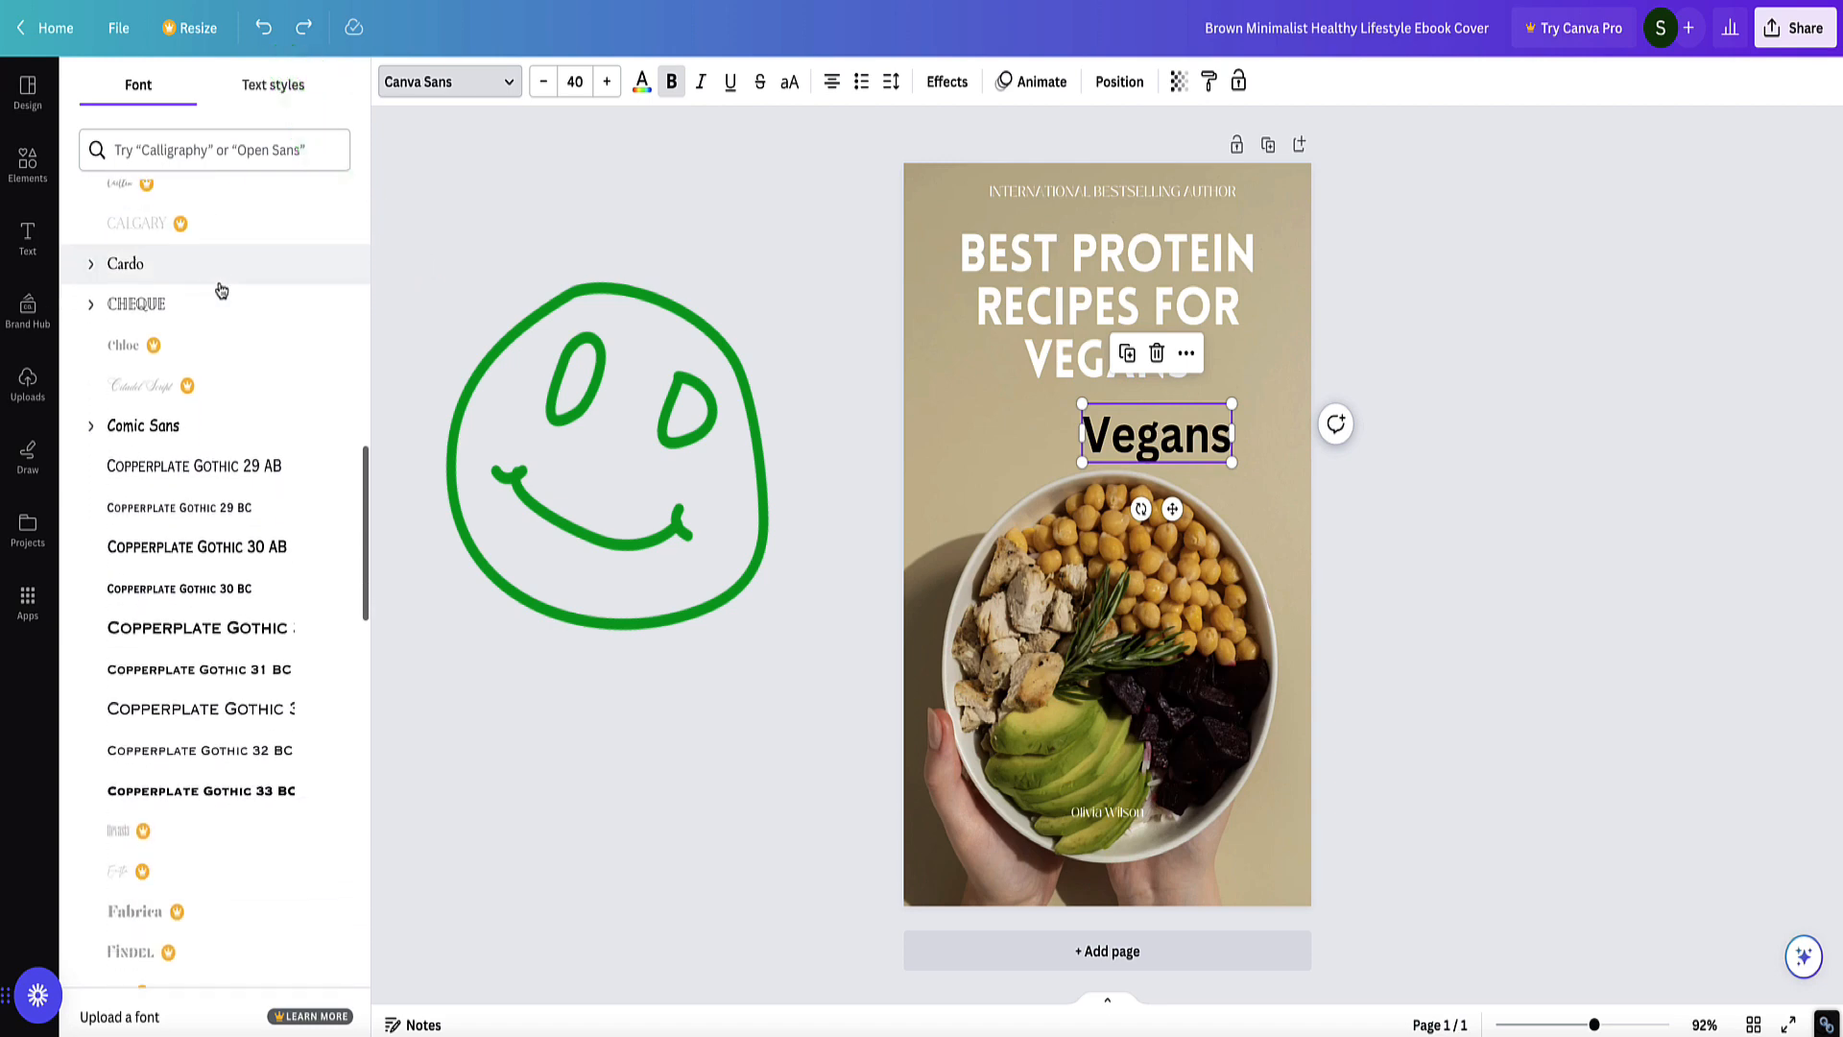
pyautogui.scroll(-10, 222, 289)
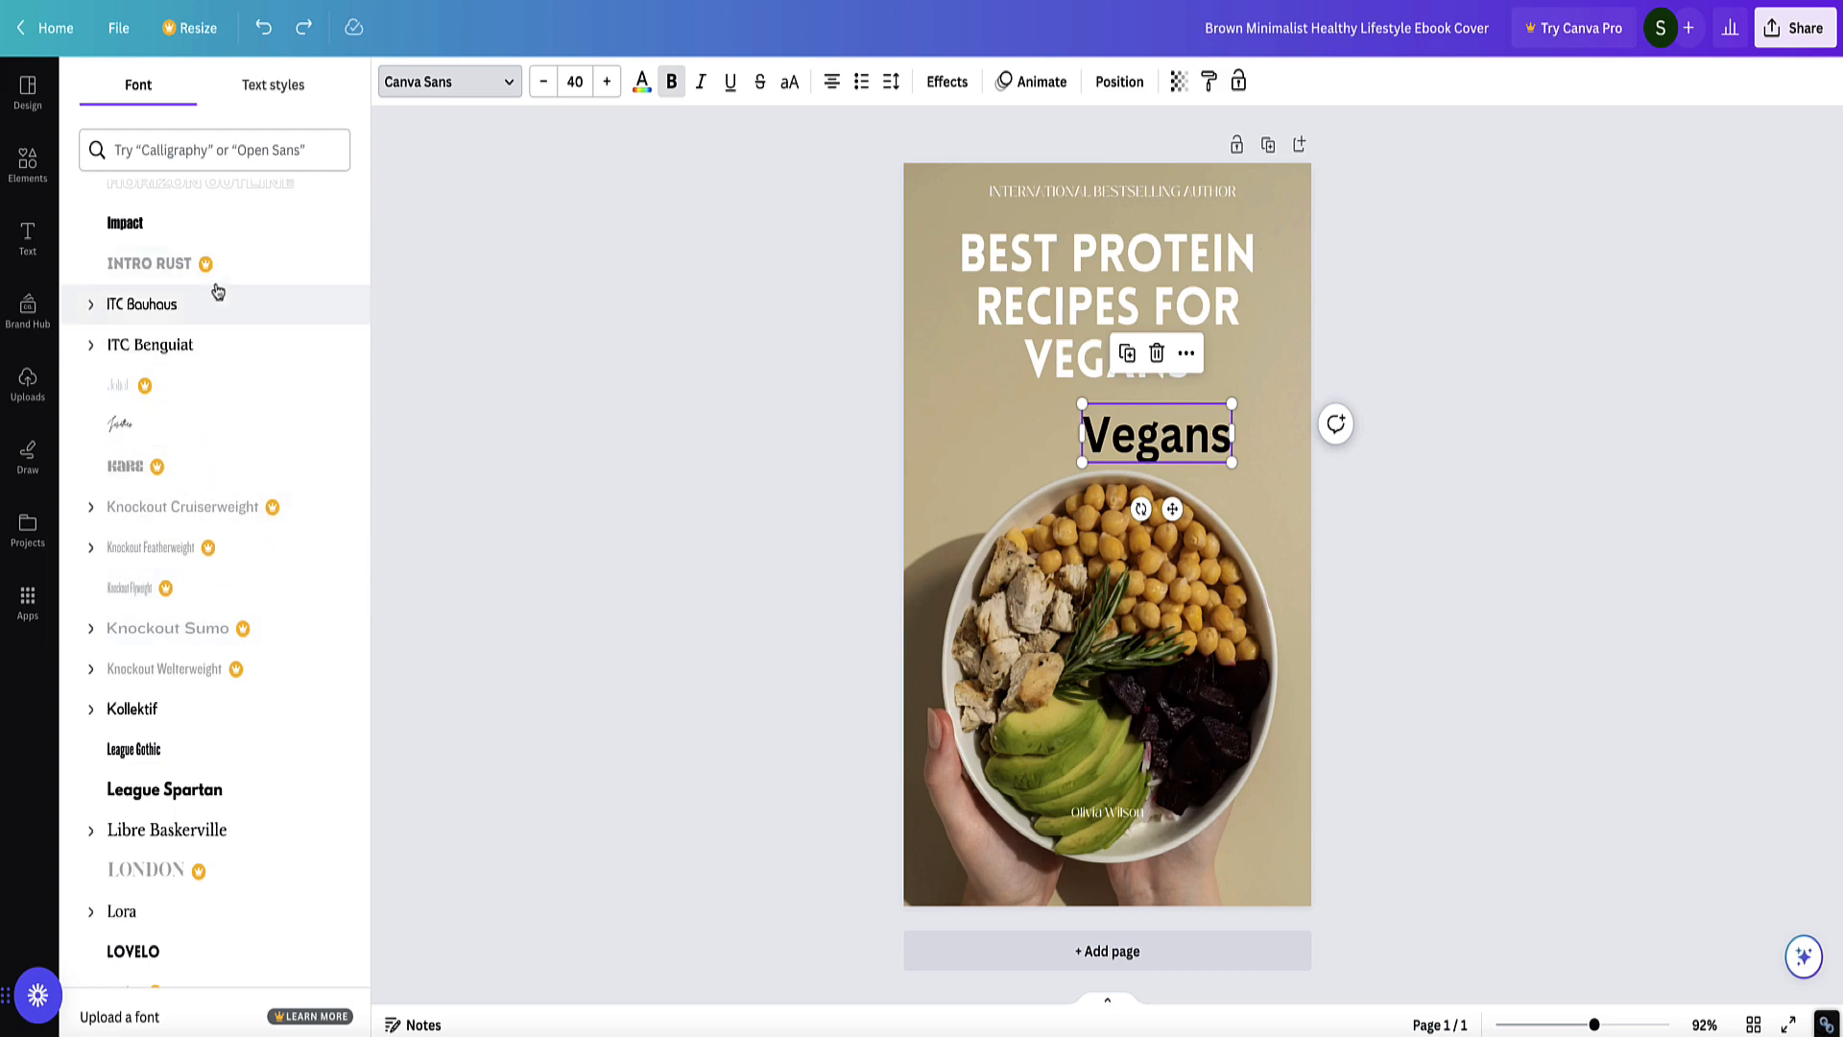
pyautogui.scroll(-3, 206, 412)
pyautogui.scroll(-4, 196, 419)
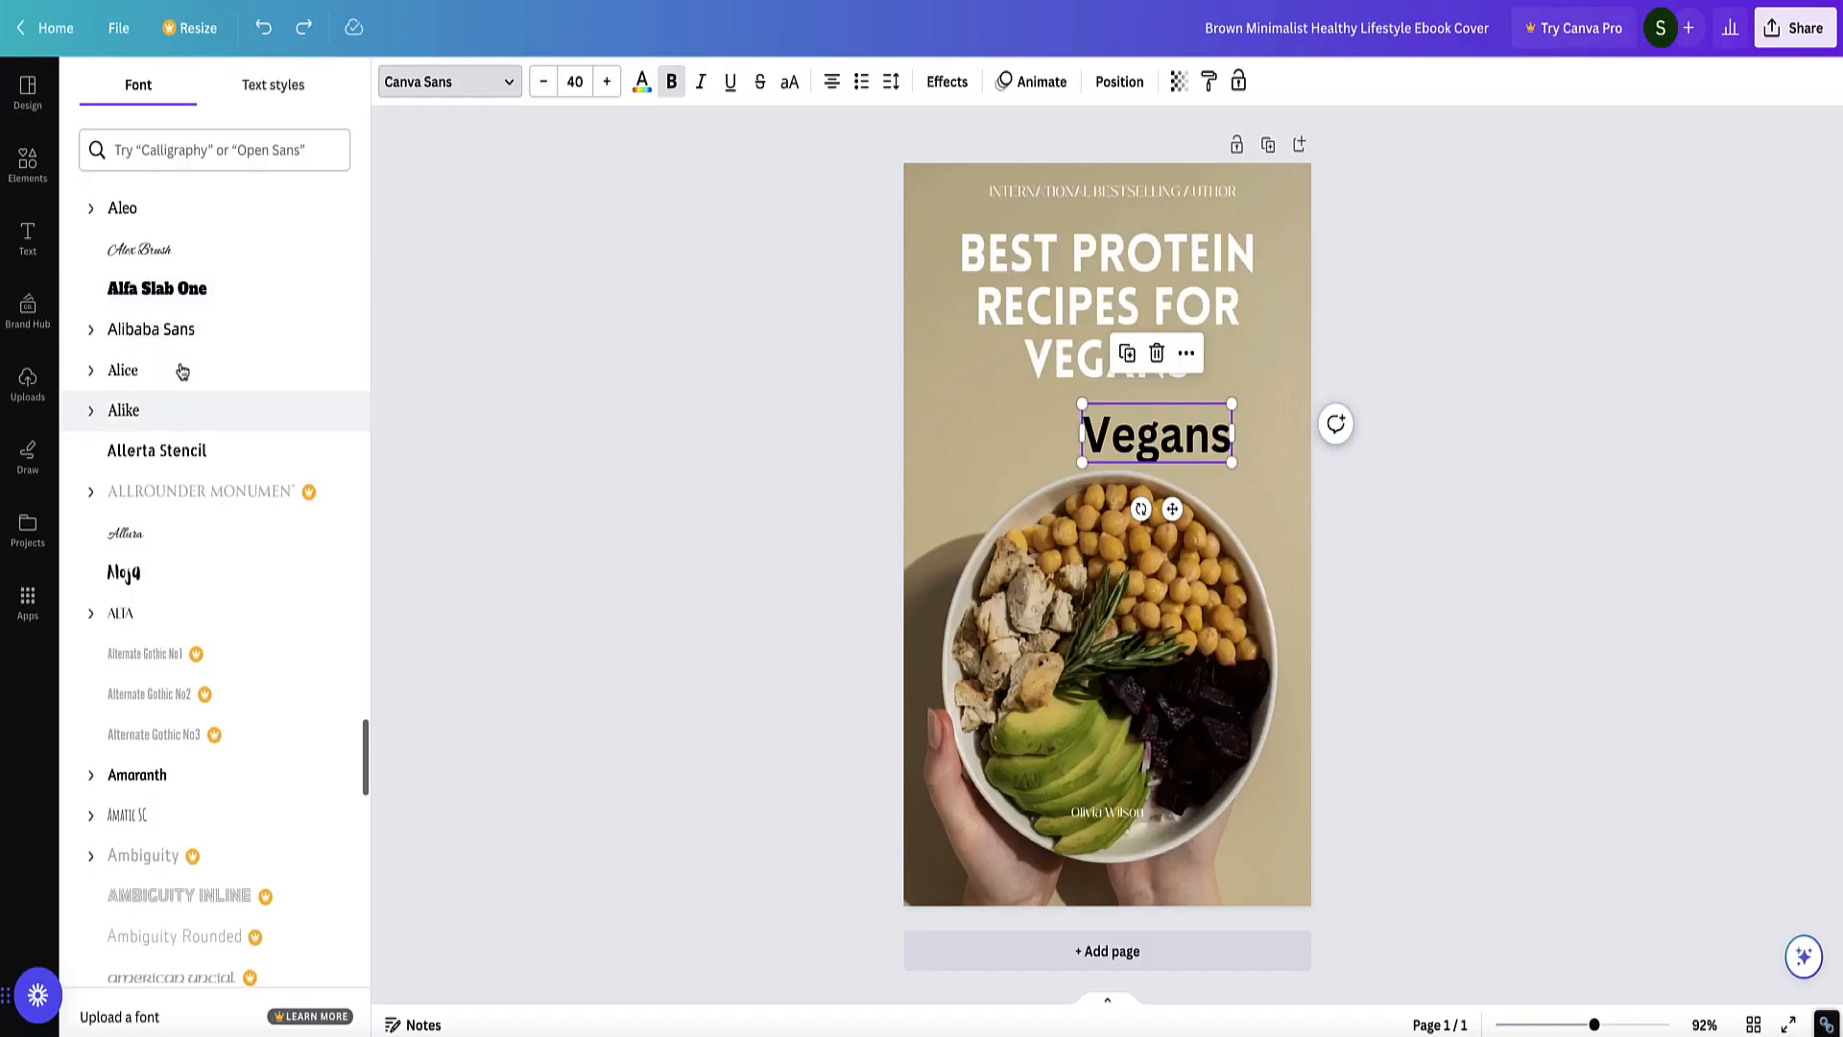
pyautogui.click(134, 519)
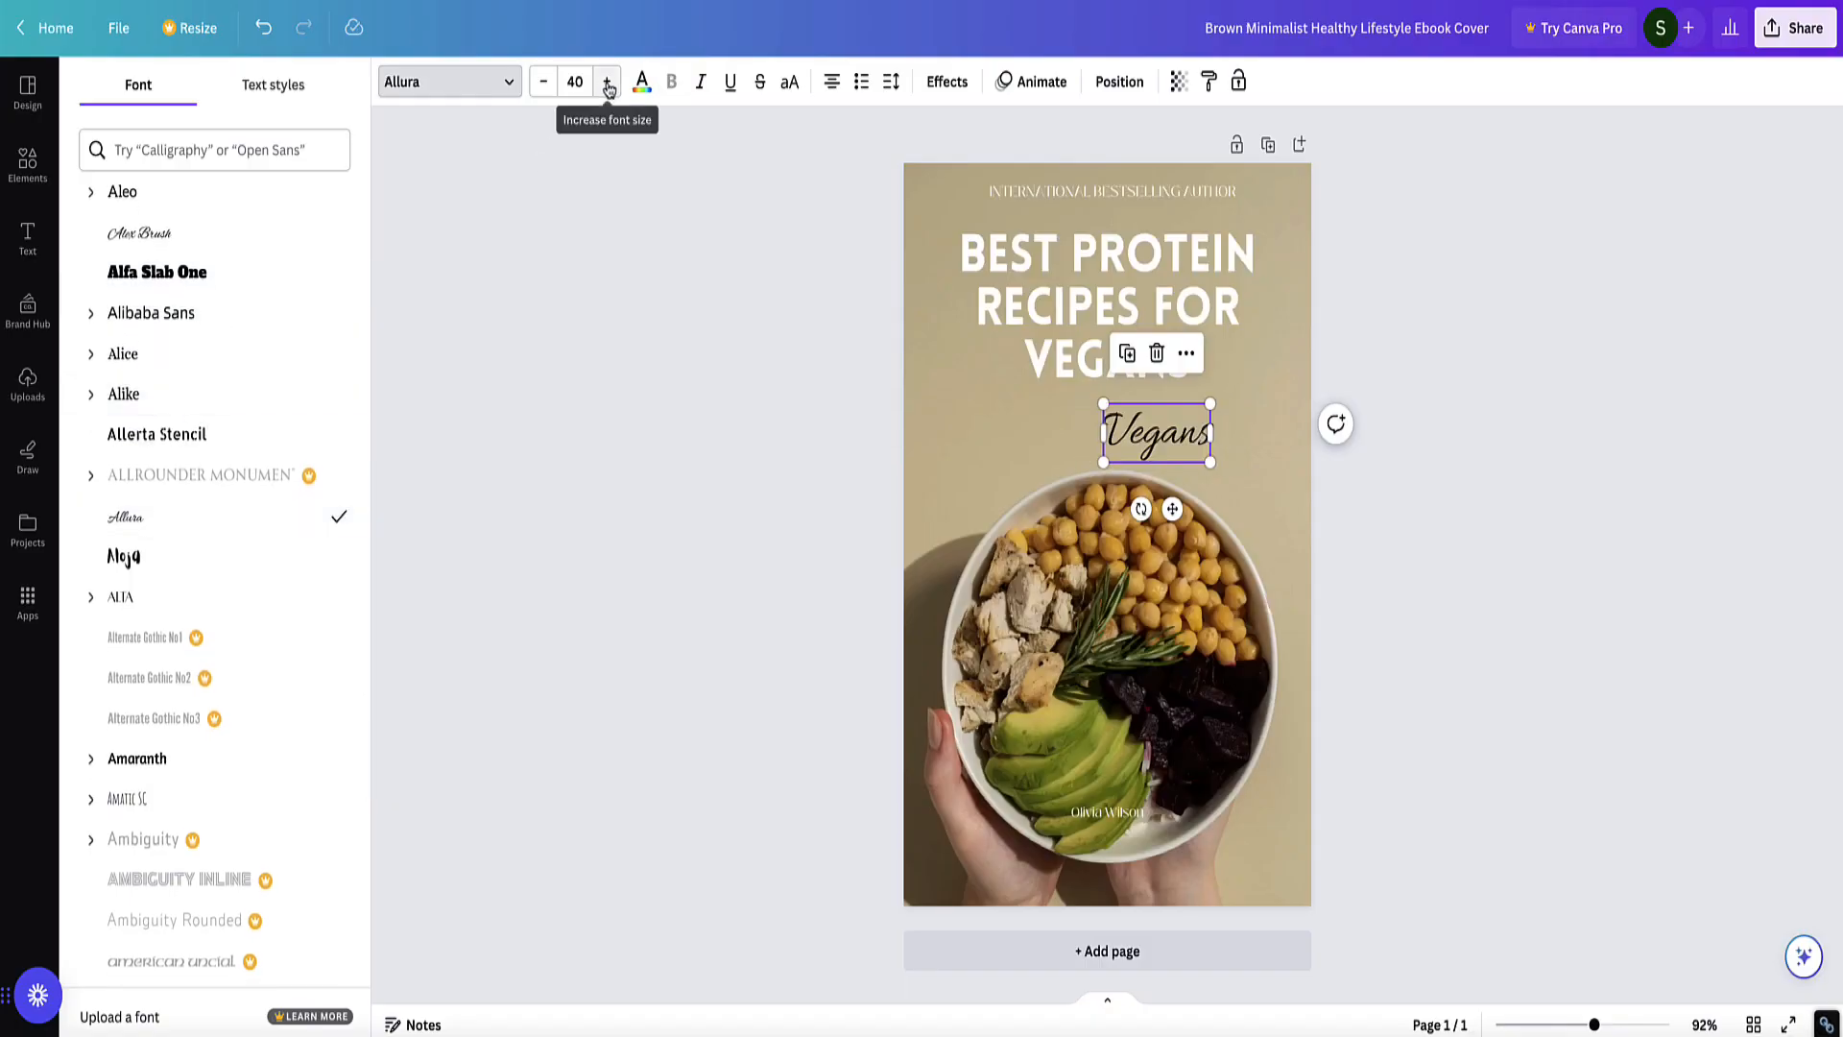
pyautogui.click(607, 83)
pyautogui.click(608, 82)
# Delete the word "VEGANS" from the cover title, leaving "BEST PROTEIN RECIPES FOR".
pyautogui.click(991, 388)
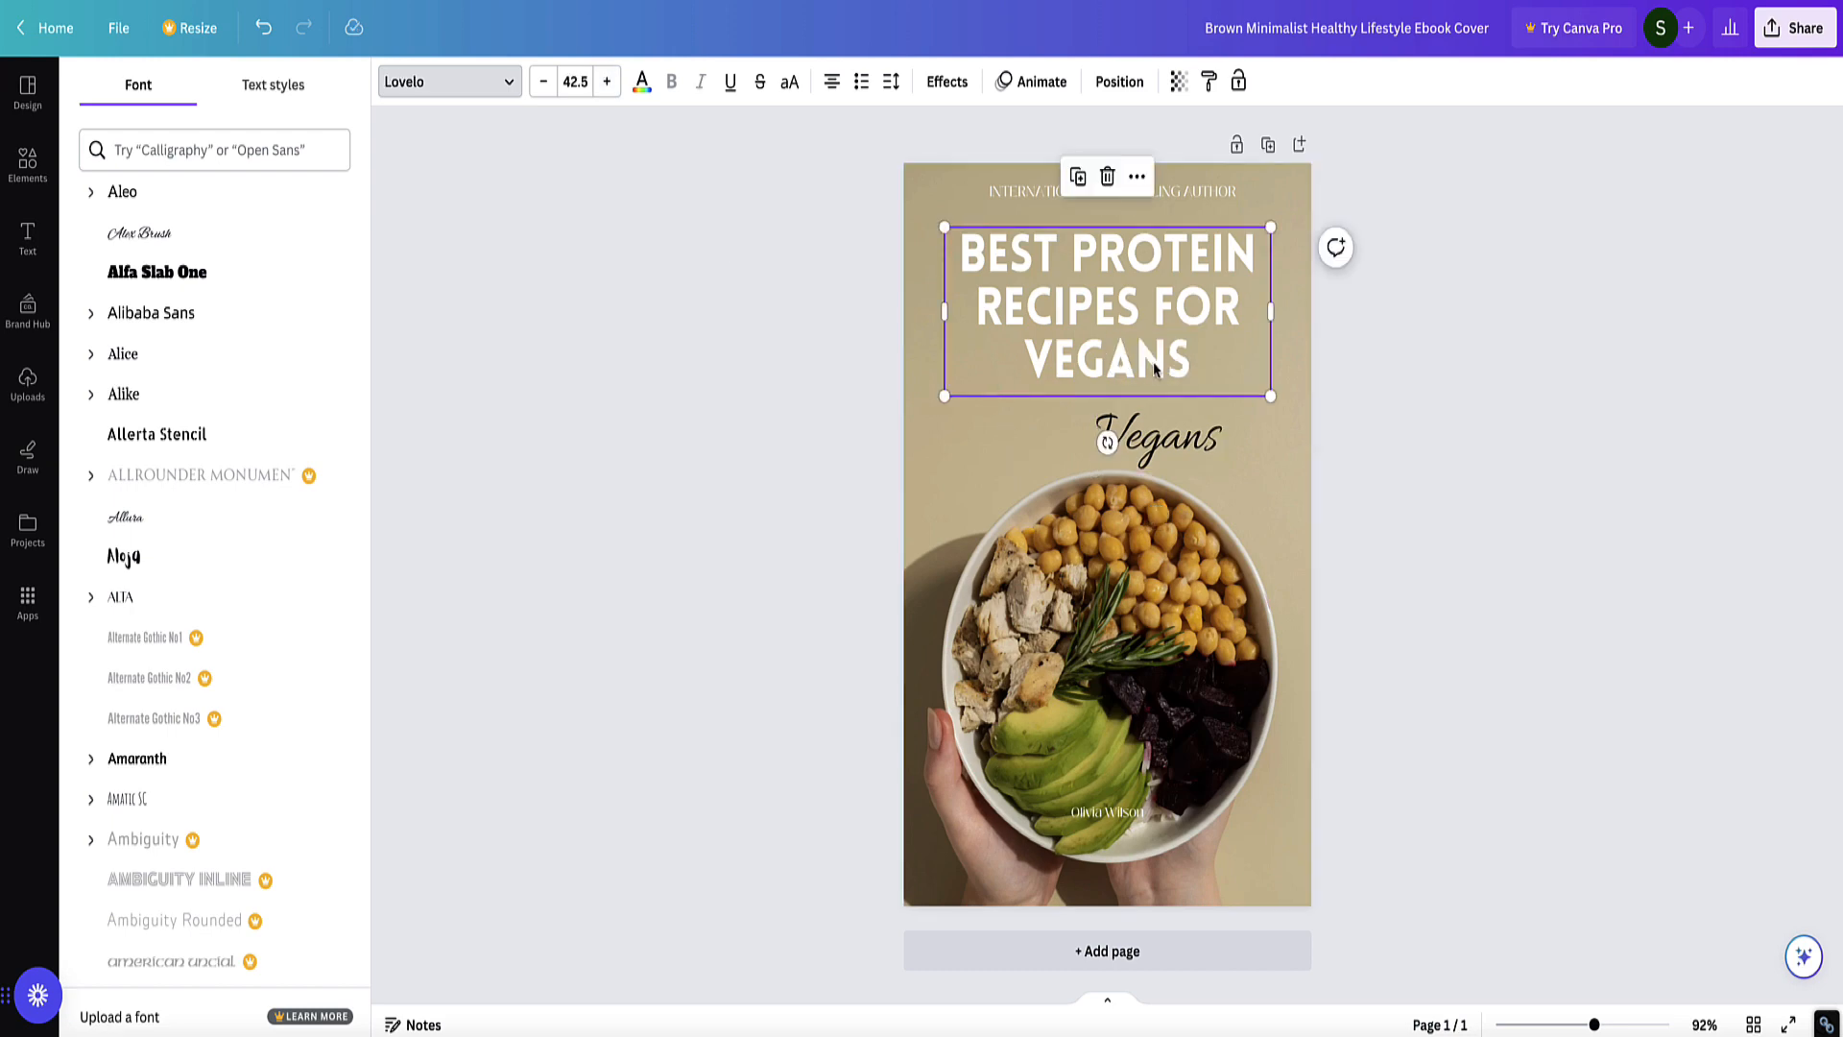
pyautogui.press('BackSpace')
pyautogui.press('BackSpace')
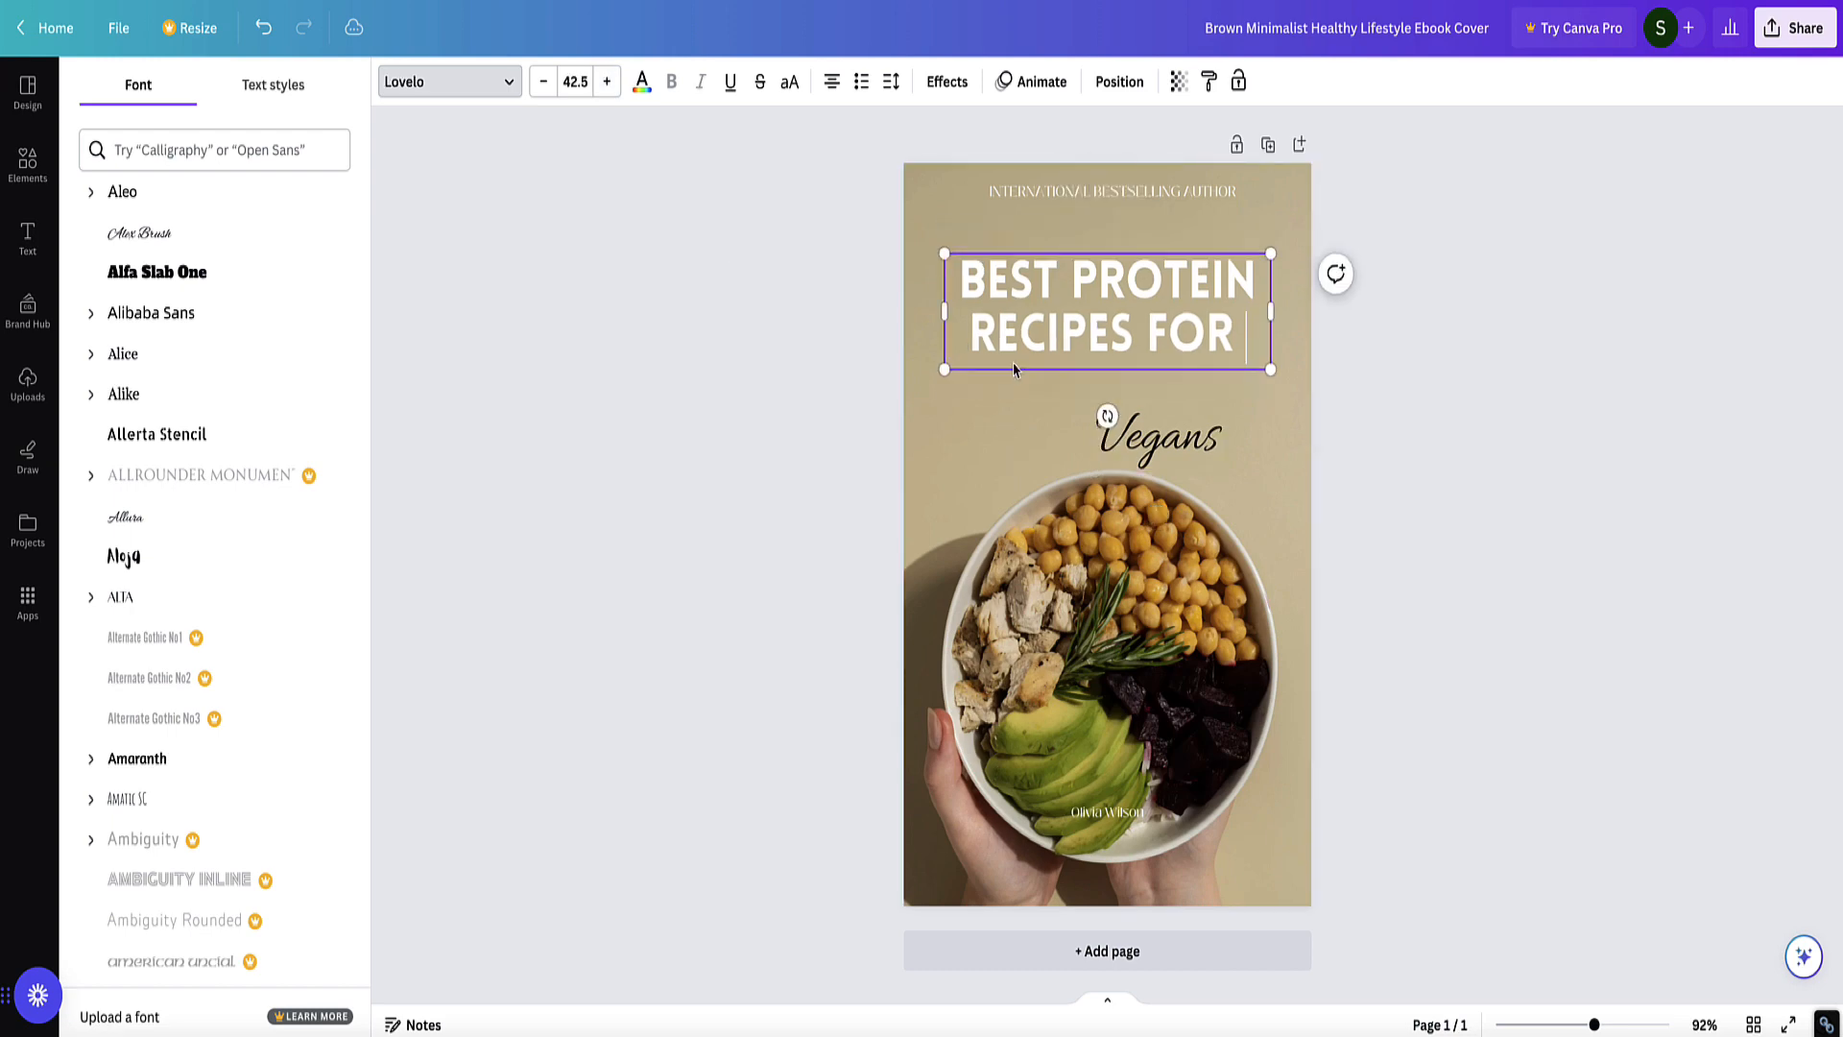
# Move the script "Vegans" text up beneath the title's second line and increase its font size to 51.
pyautogui.click(1054, 430)
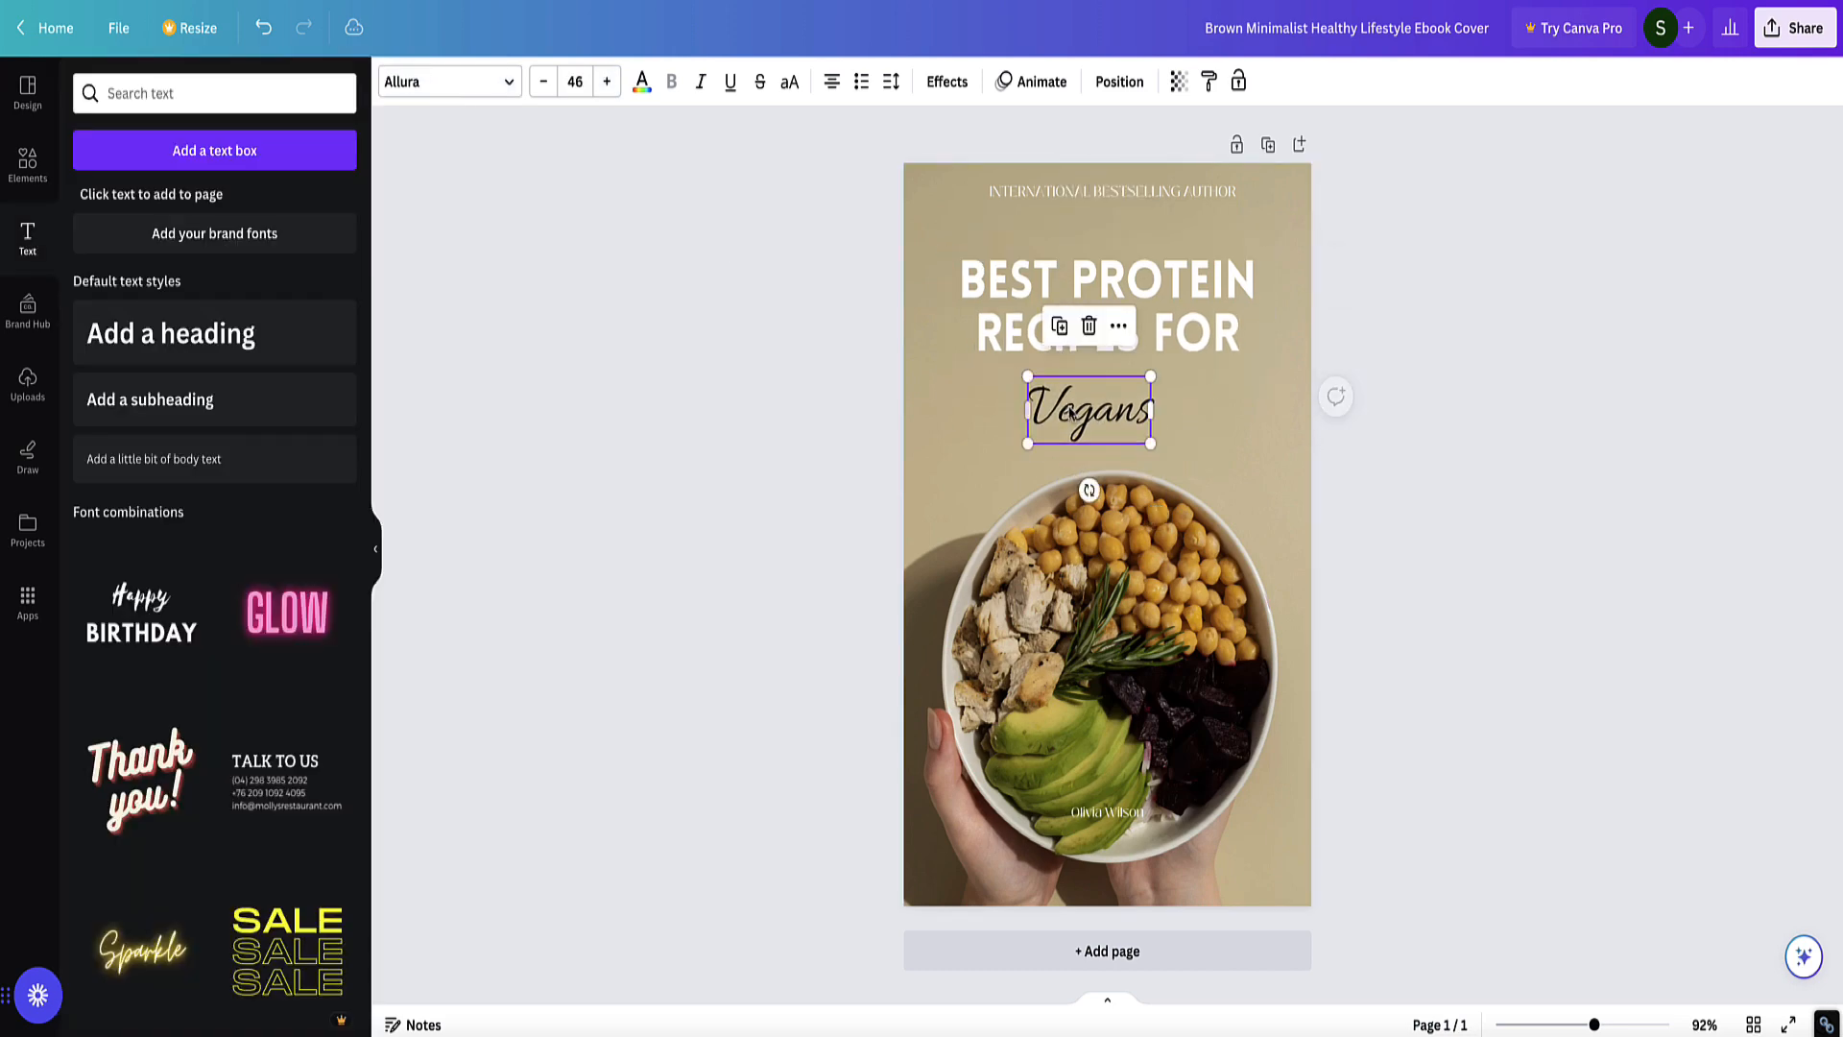
pyautogui.click(607, 83)
pyautogui.click(607, 83)
pyautogui.click(607, 82)
pyautogui.click(607, 83)
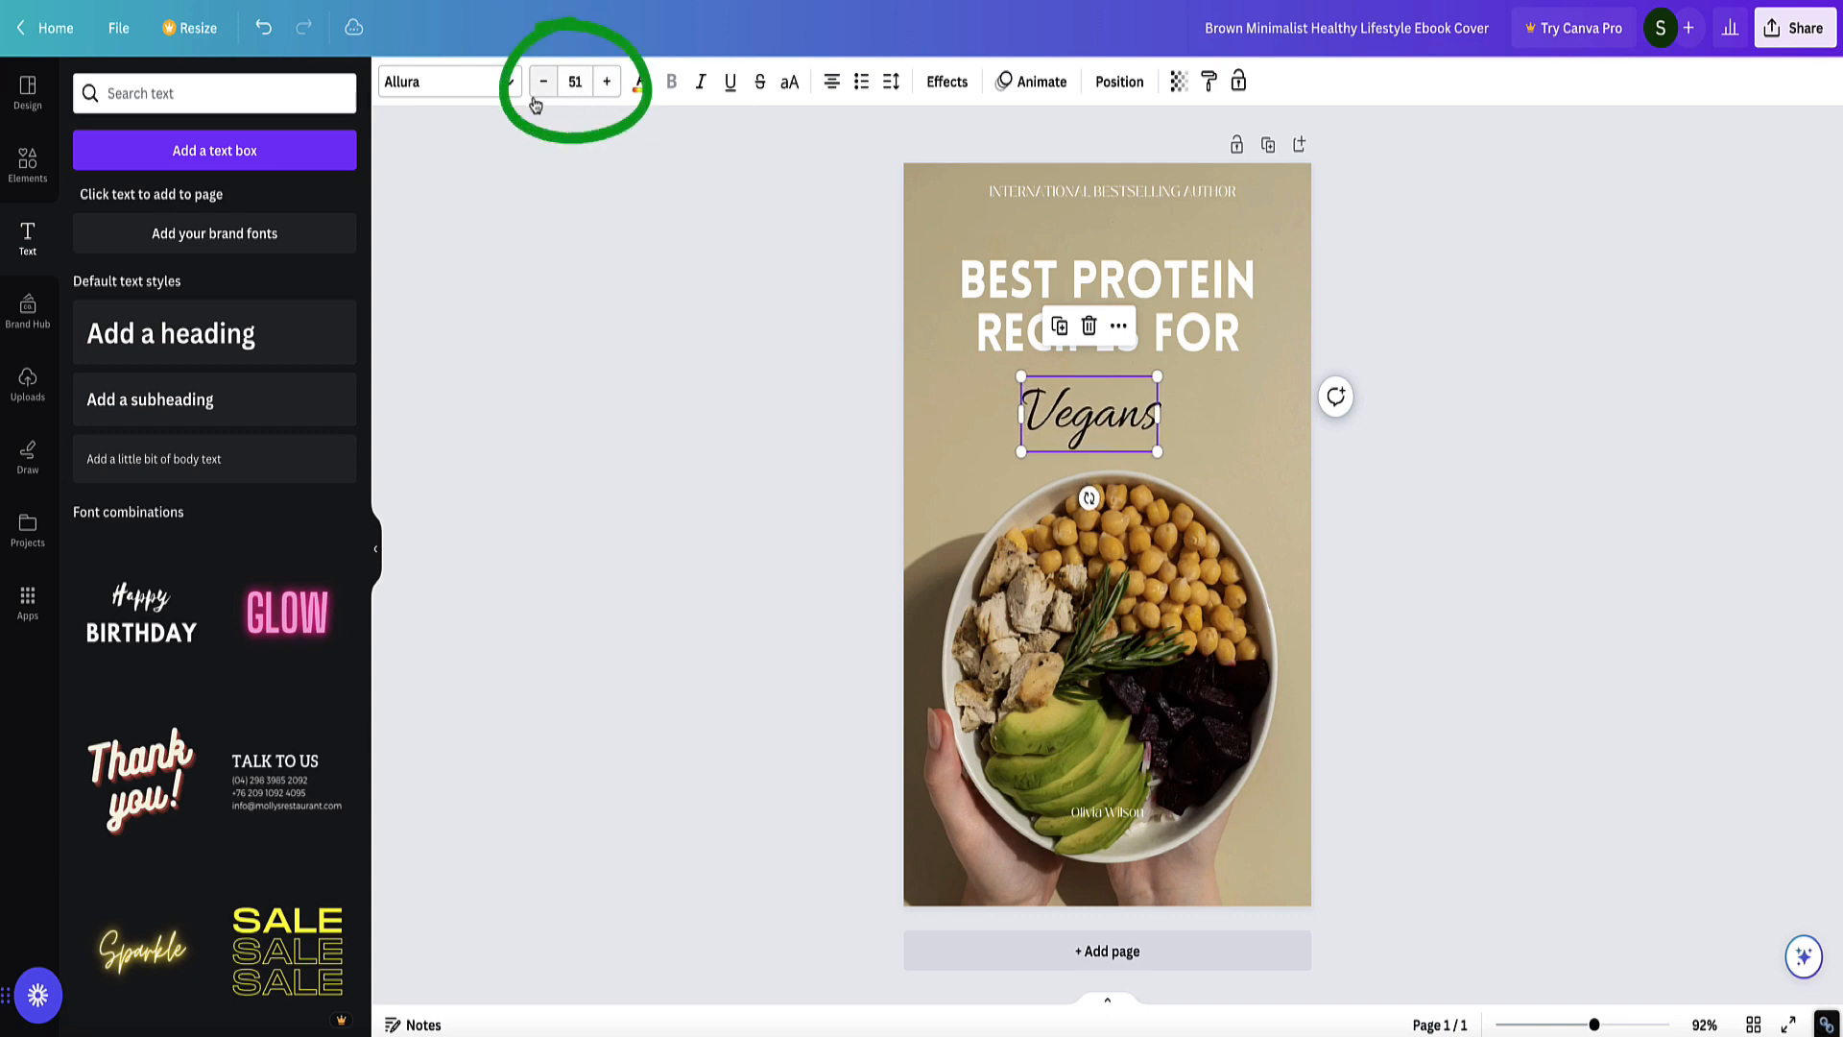
# Colour the "Vegans" text white (#ffffff) and tilt it to -12°.
pyautogui.click(642, 85)
pyautogui.click(192, 206)
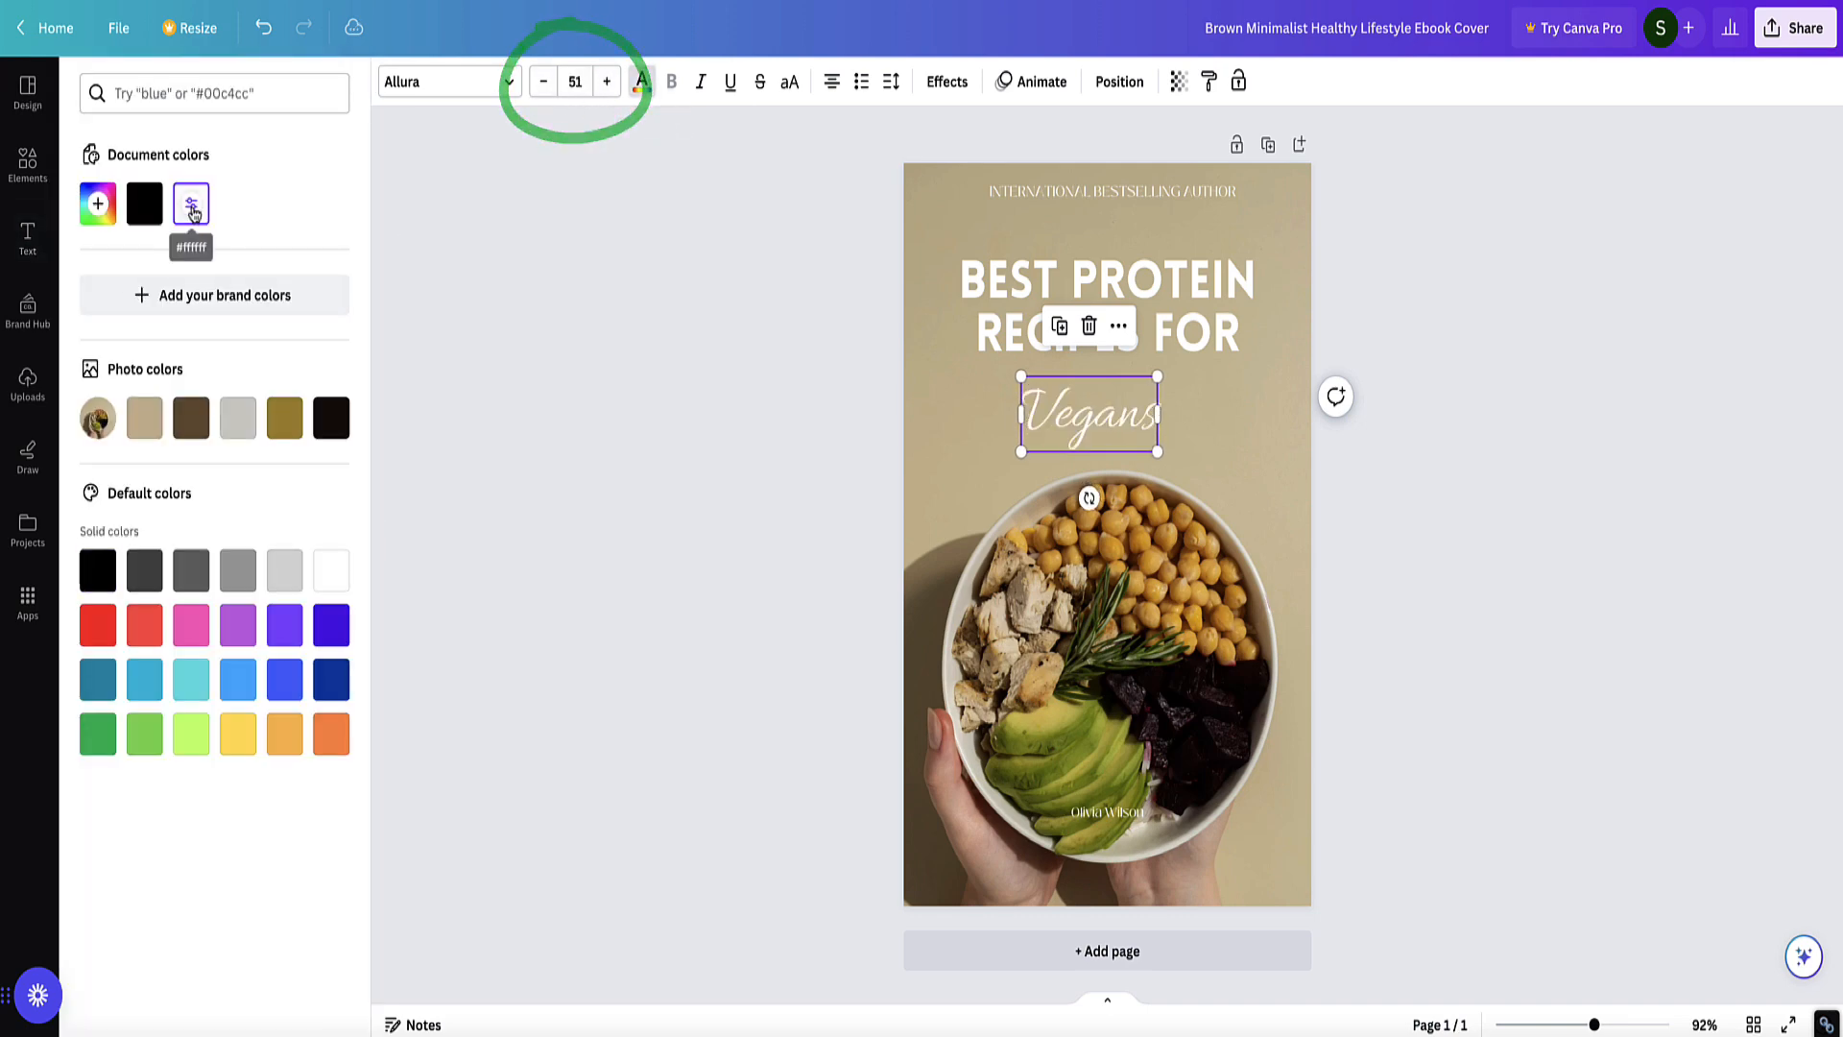
pyautogui.moveTo(1088, 499); pyautogui.dragTo(1112, 498)
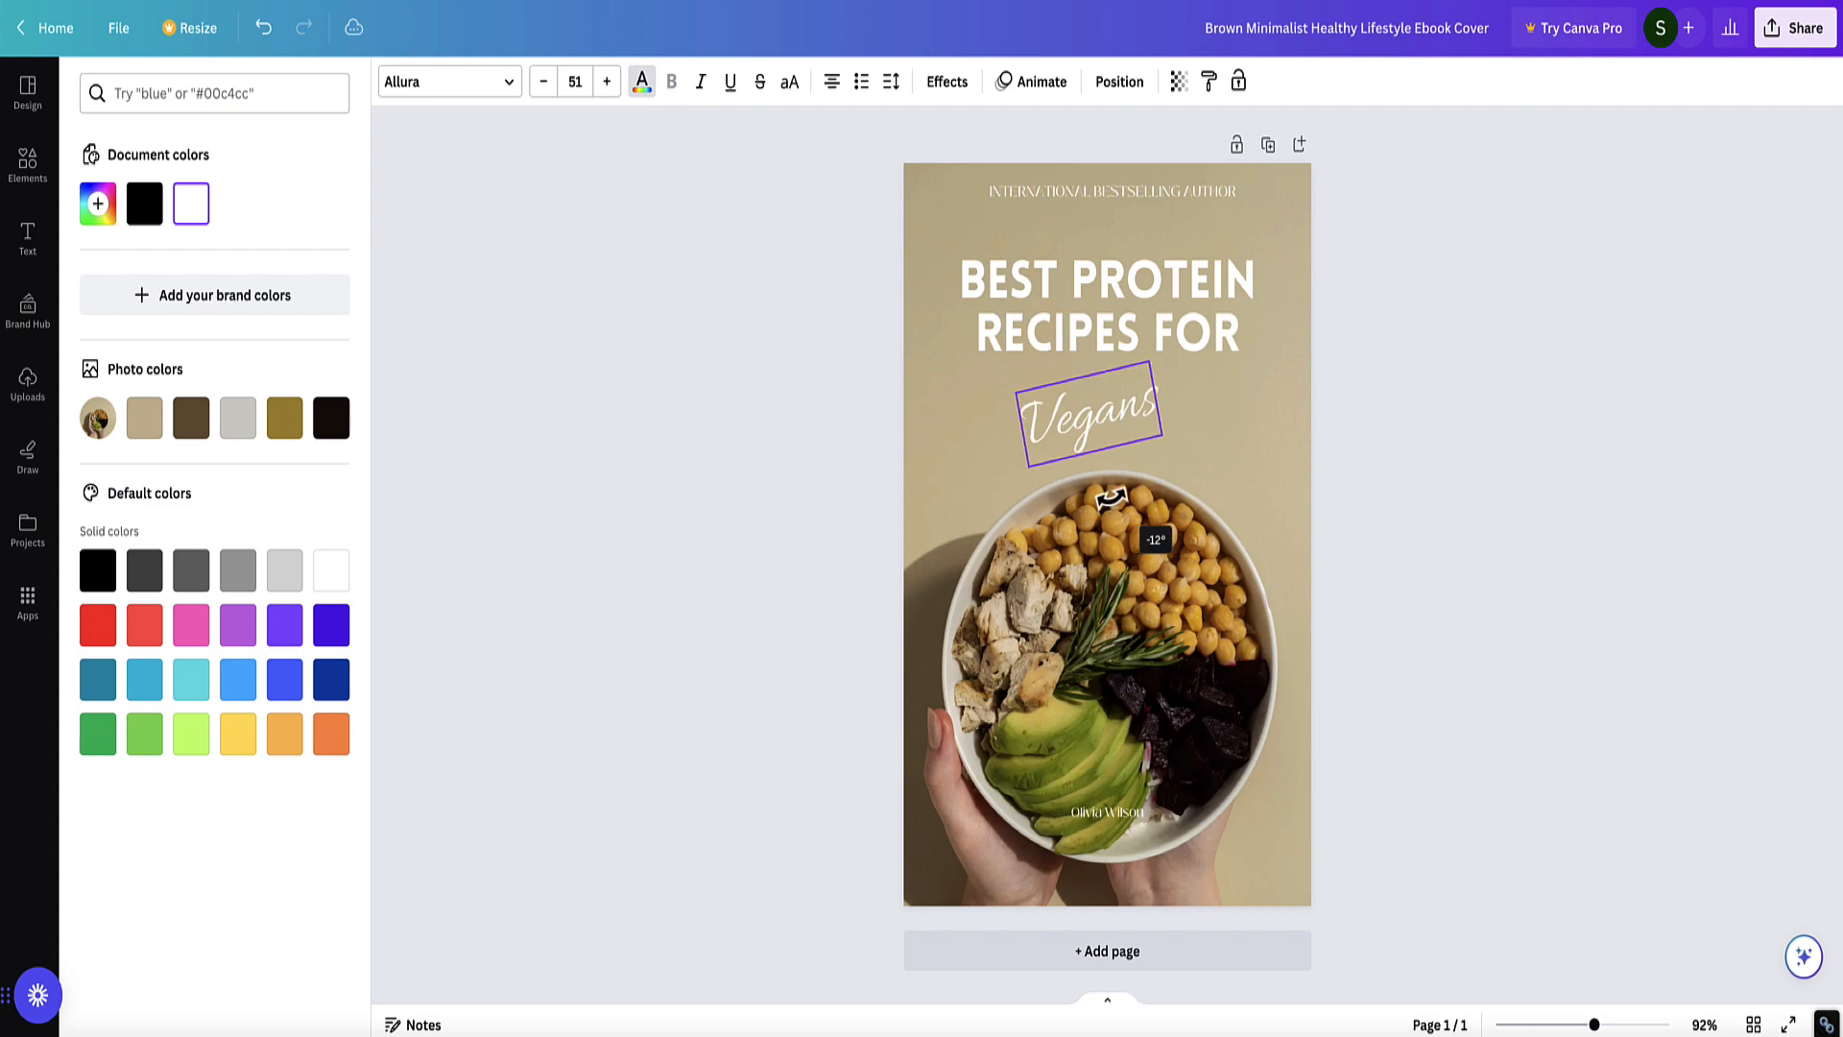
# Increase the "Vegans" font size to 59 and widen its text box so the word fits on one line.
pyautogui.click(607, 83)
pyautogui.click(607, 83)
pyautogui.click(607, 82)
pyautogui.click(607, 83)
pyautogui.click(607, 82)
pyautogui.click(607, 82)
pyautogui.click(606, 82)
pyautogui.click(606, 83)
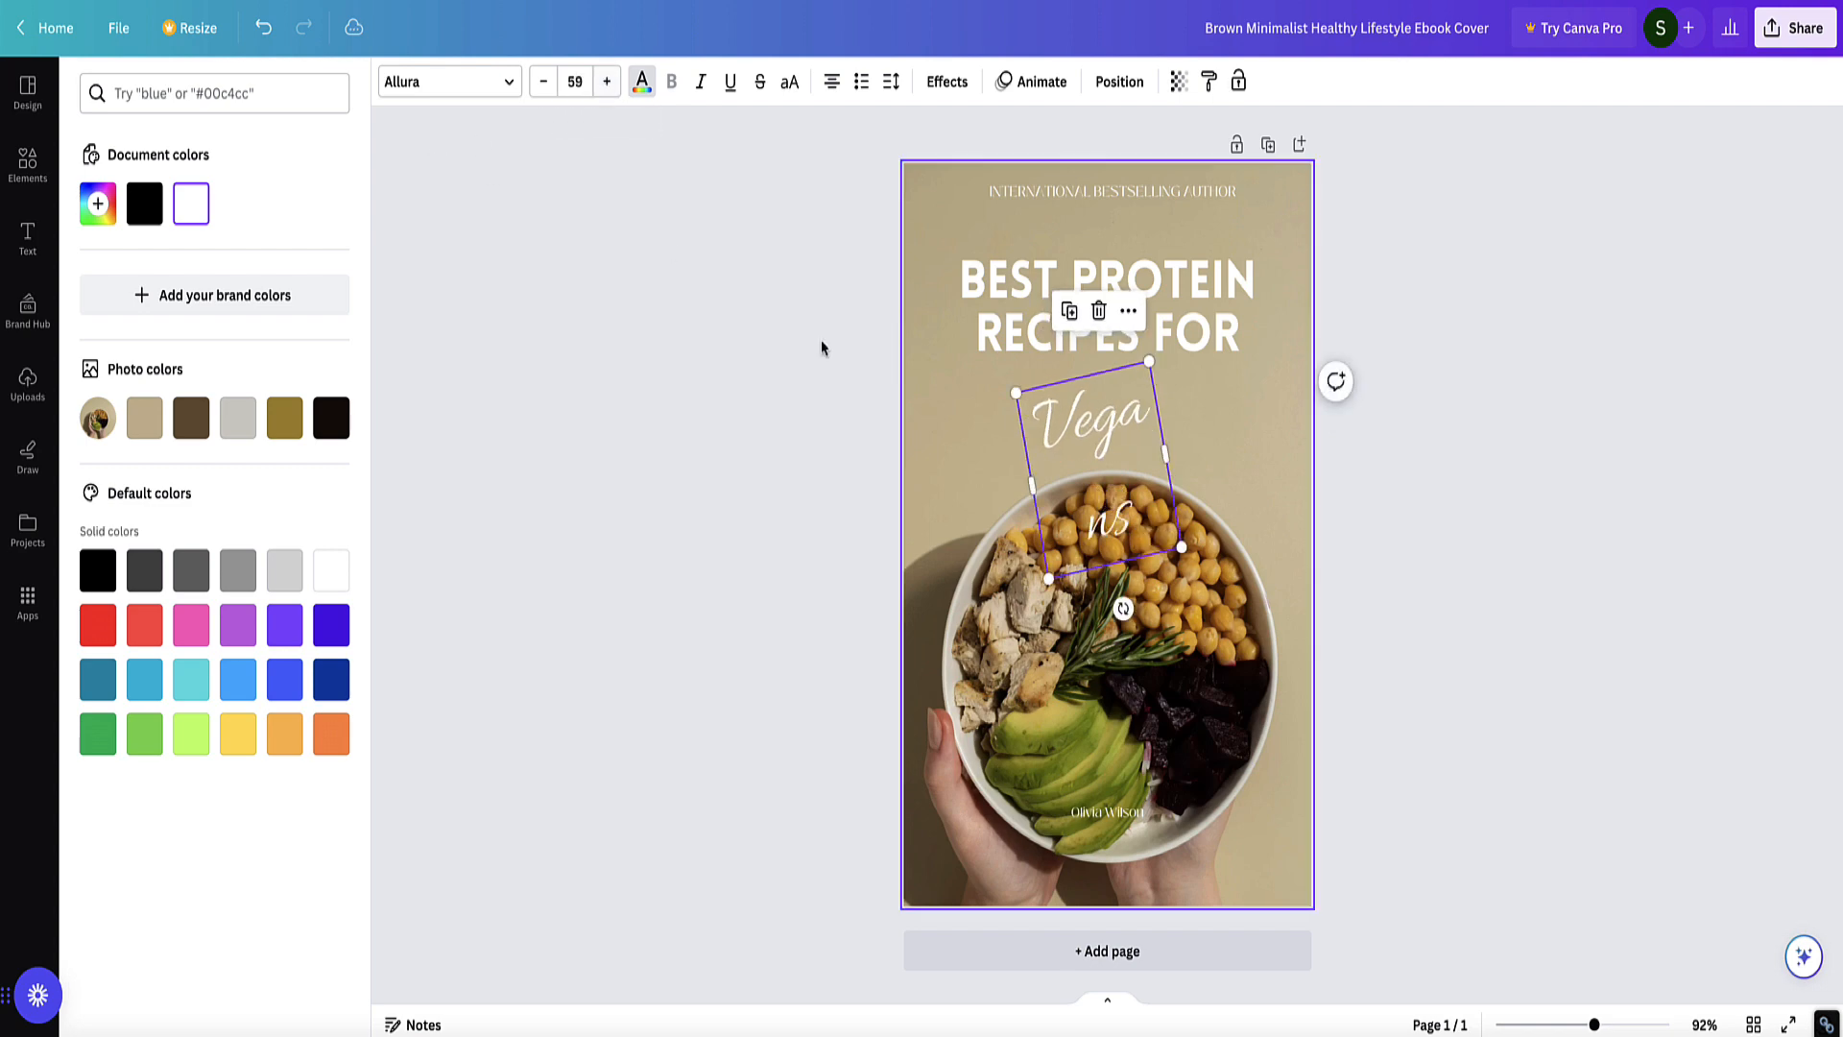
pyautogui.moveTo(1166, 448); pyautogui.dragTo(1277, 423)
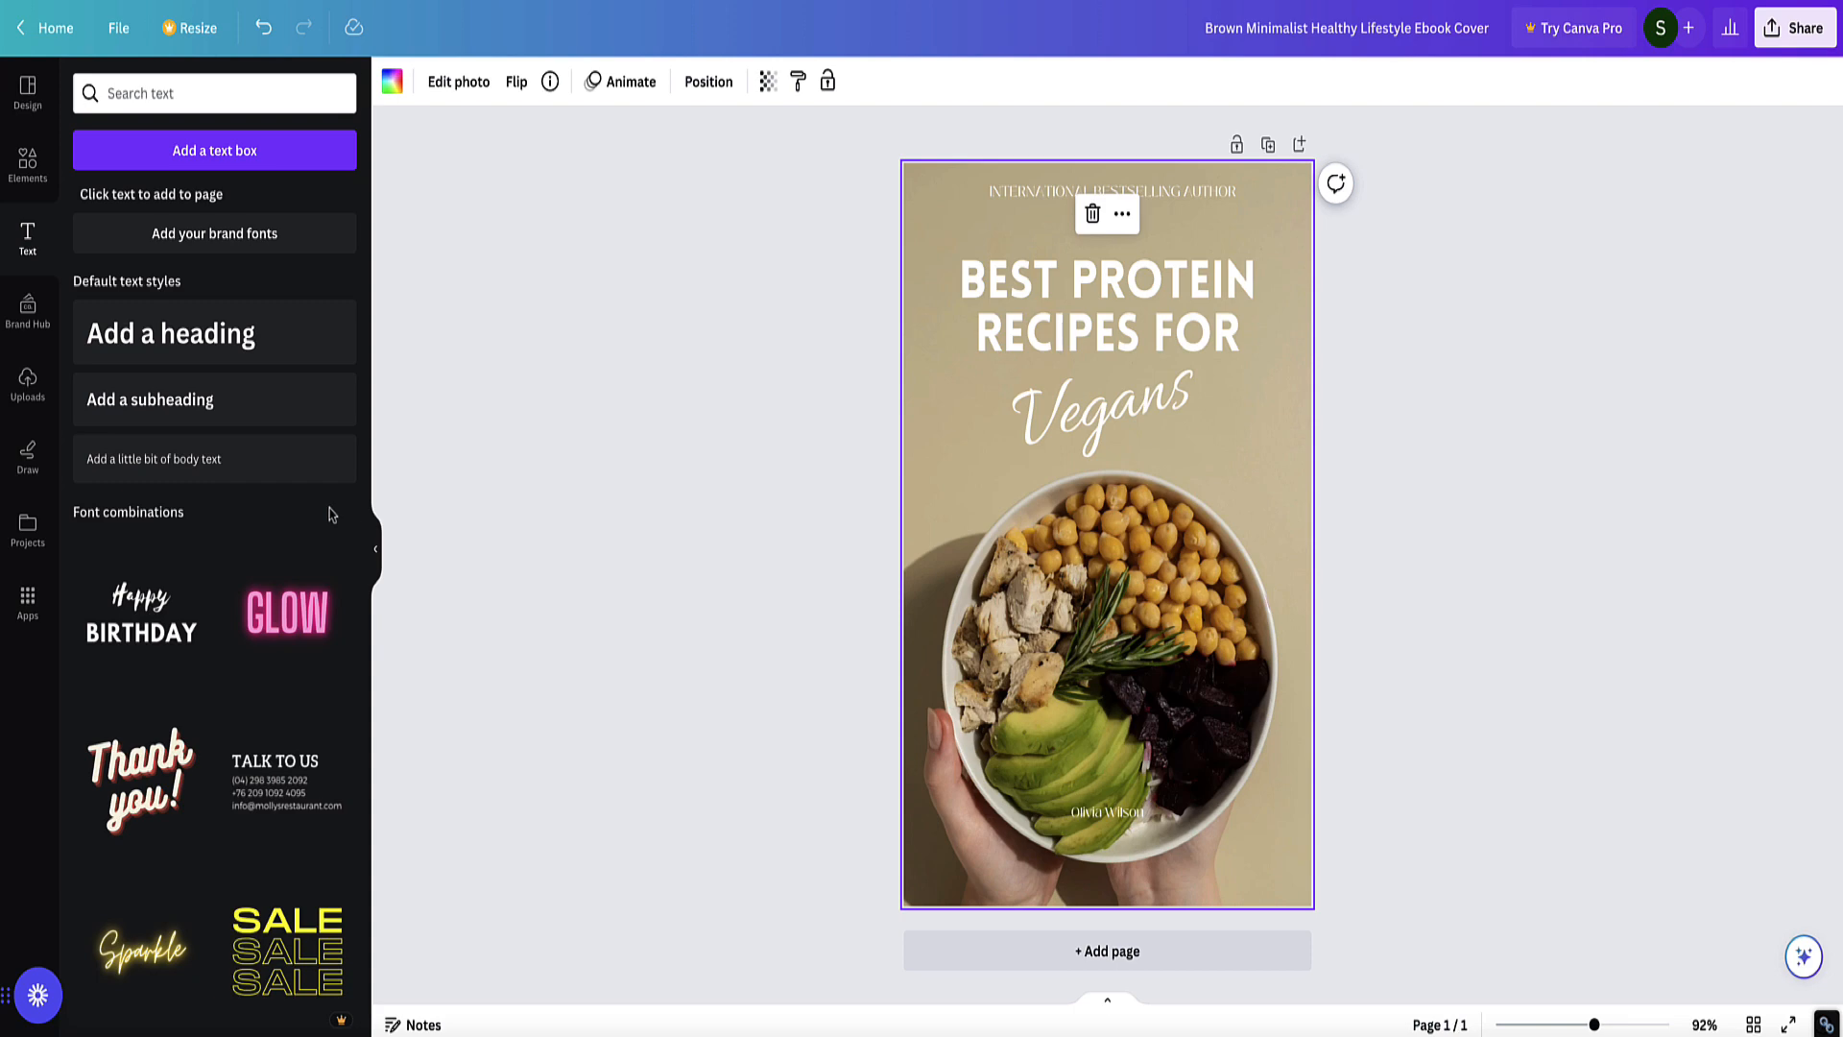
# Open the Photos app, search it for "helthy food" and browse the pictures offered.
pyautogui.click(28, 603)
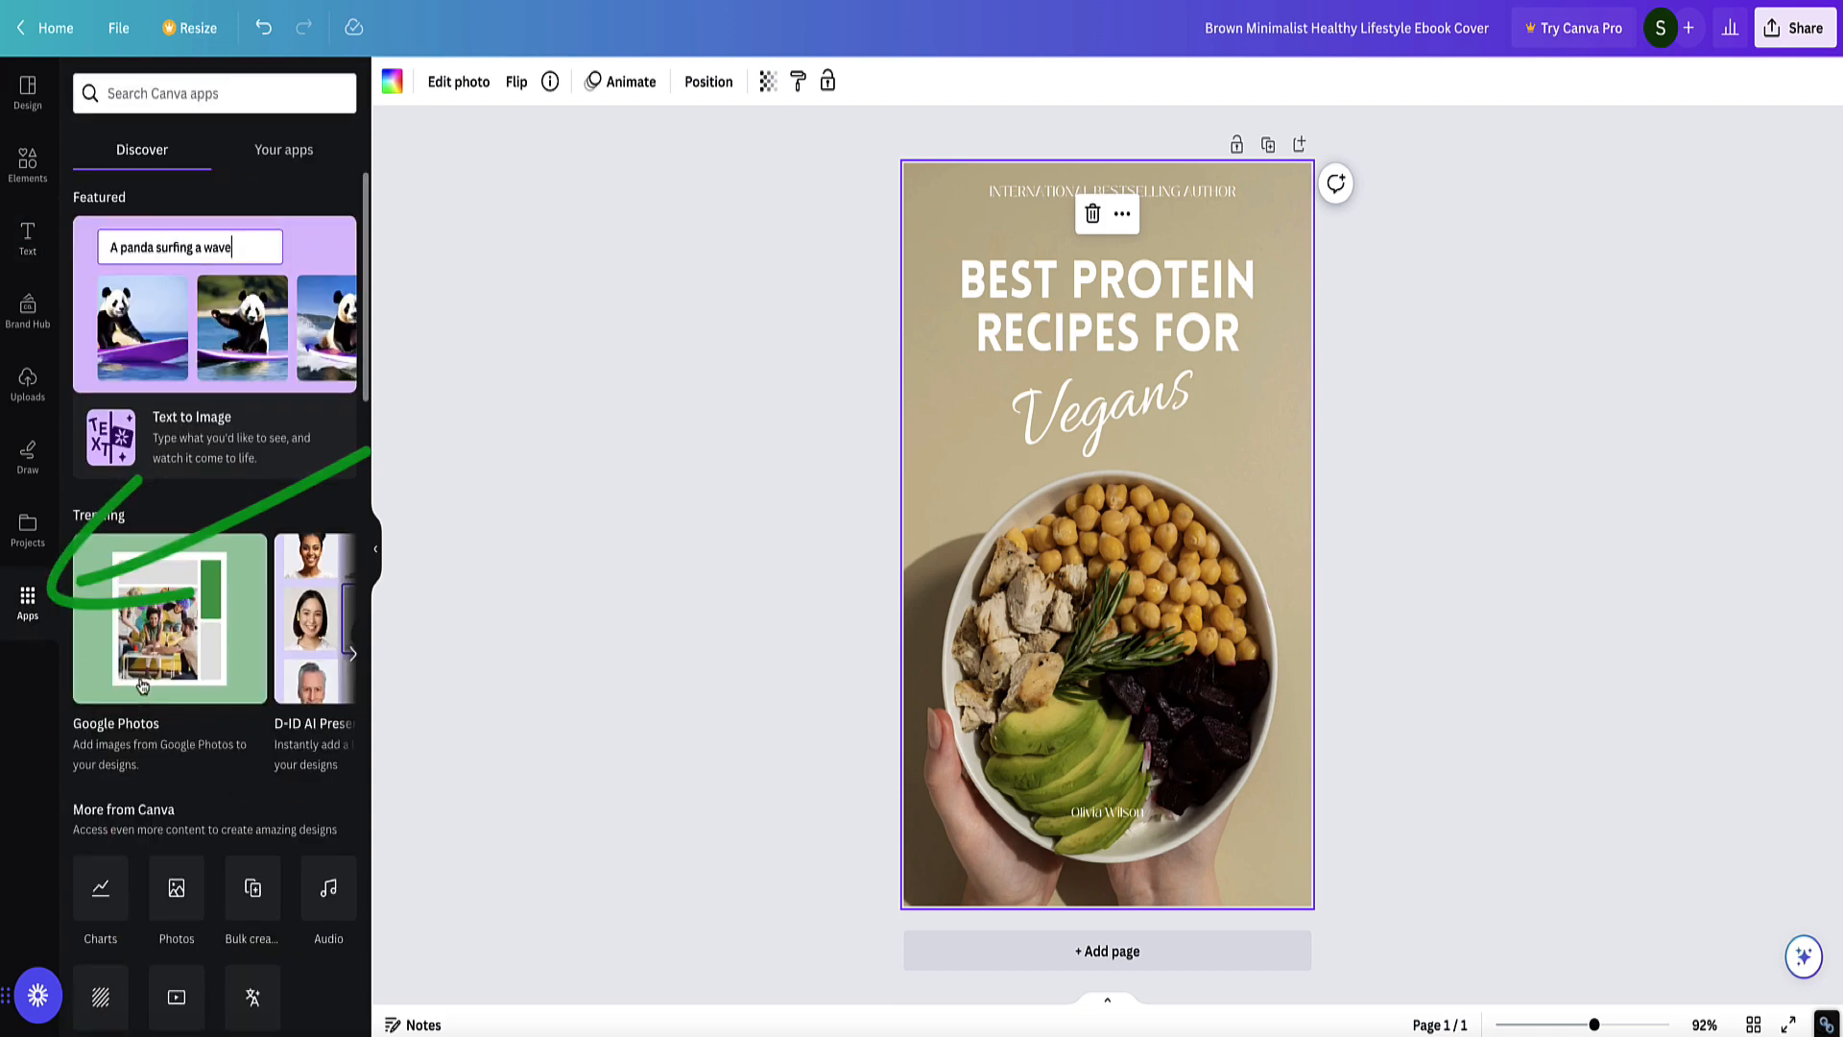
pyautogui.scroll(-2, 142, 683)
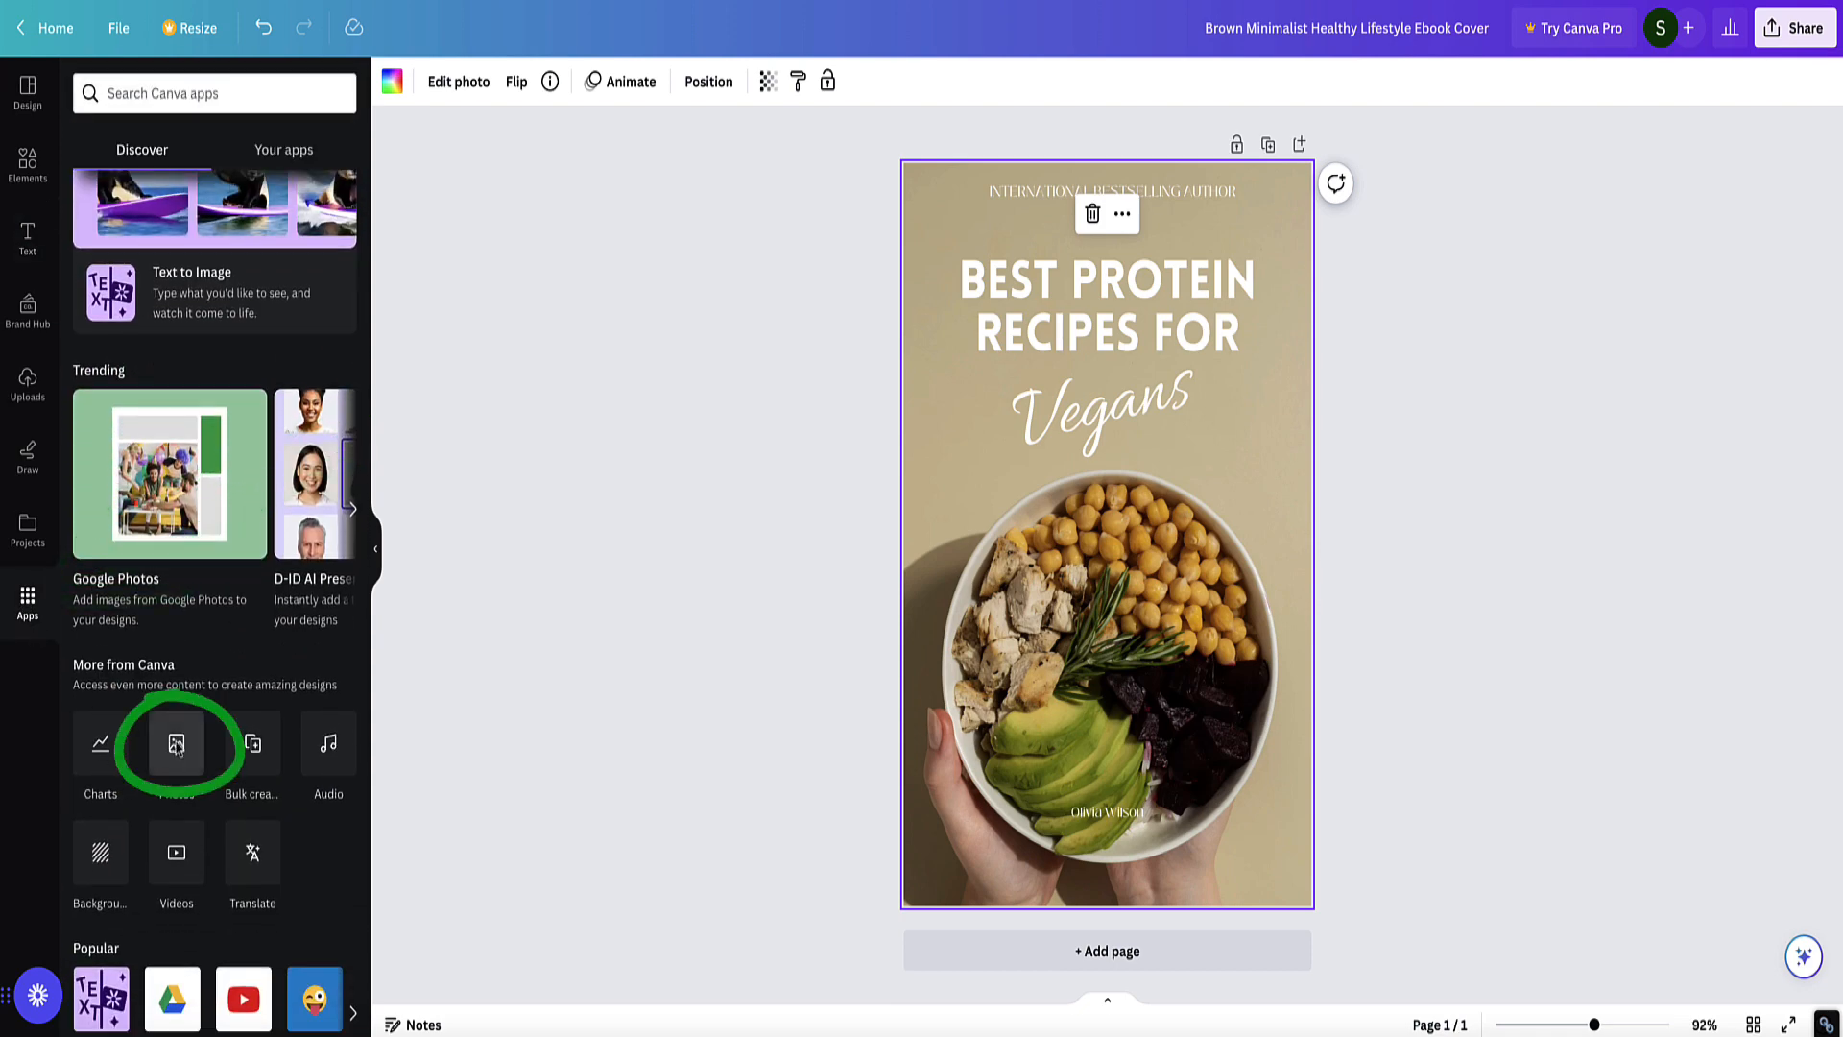
pyautogui.click(177, 746)
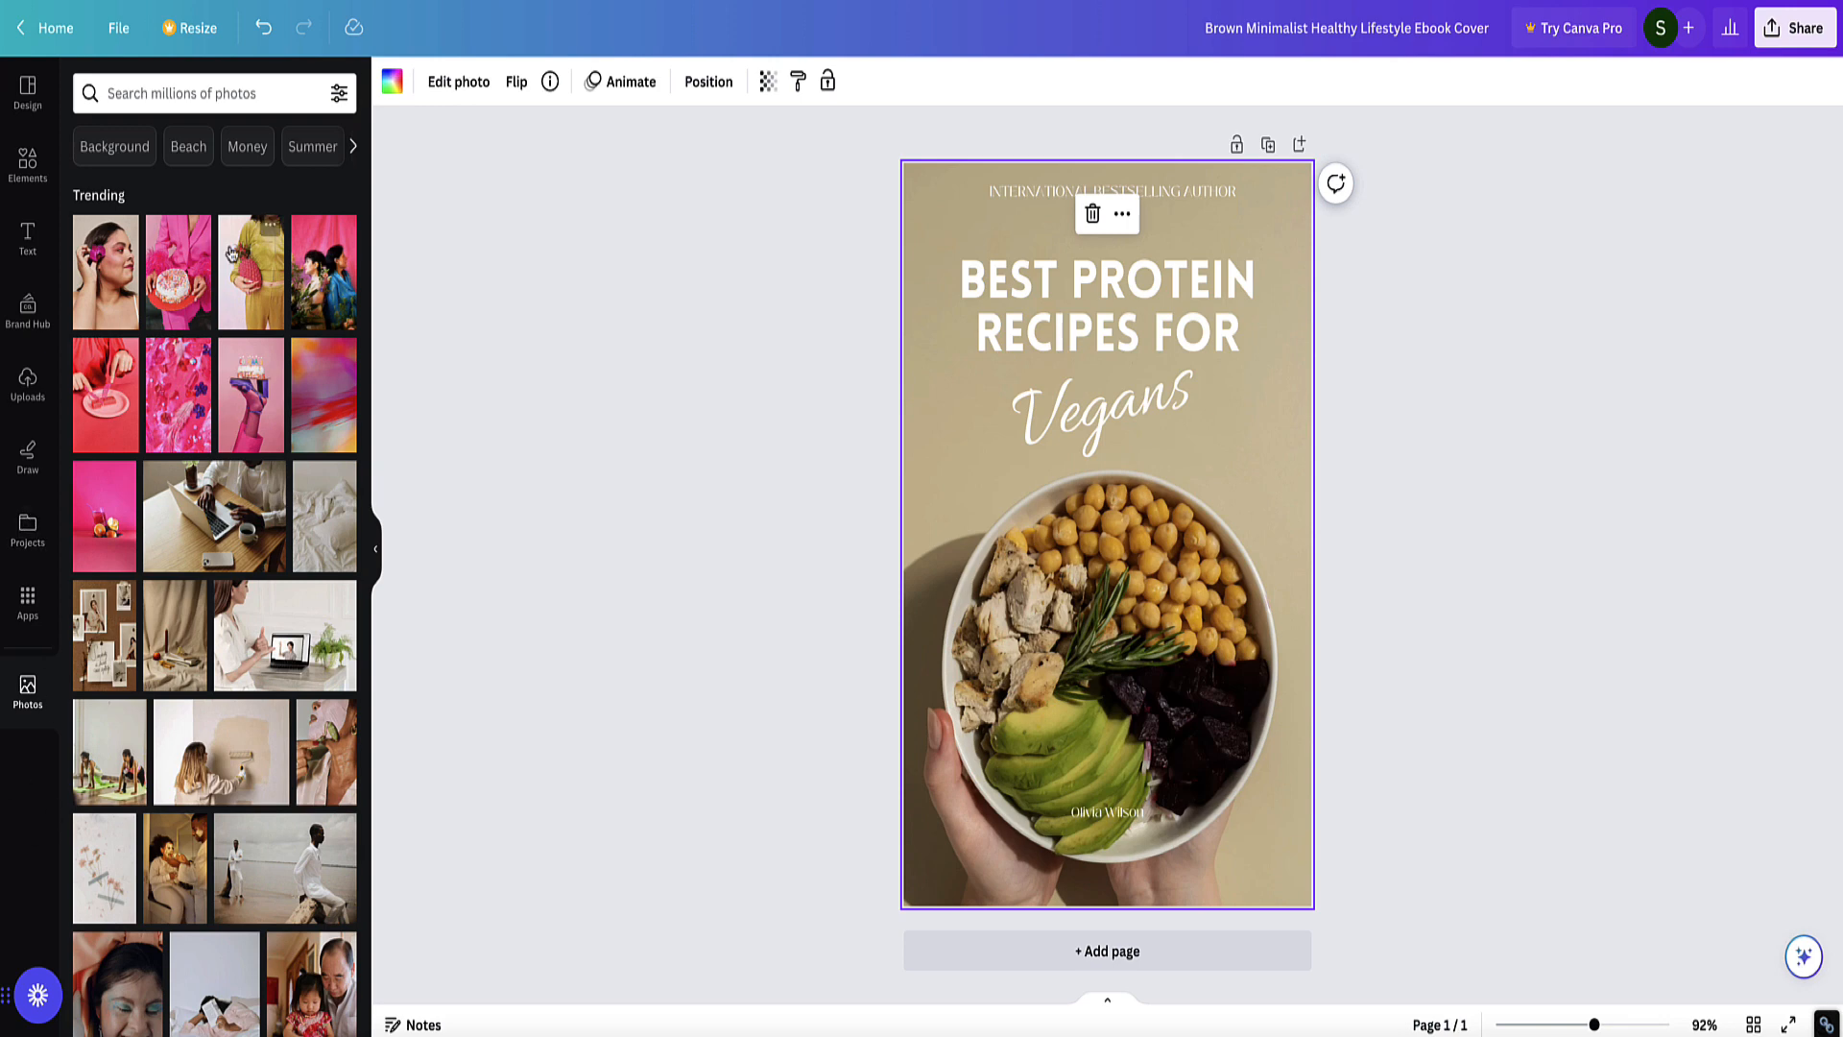
pyautogui.click(187, 84)
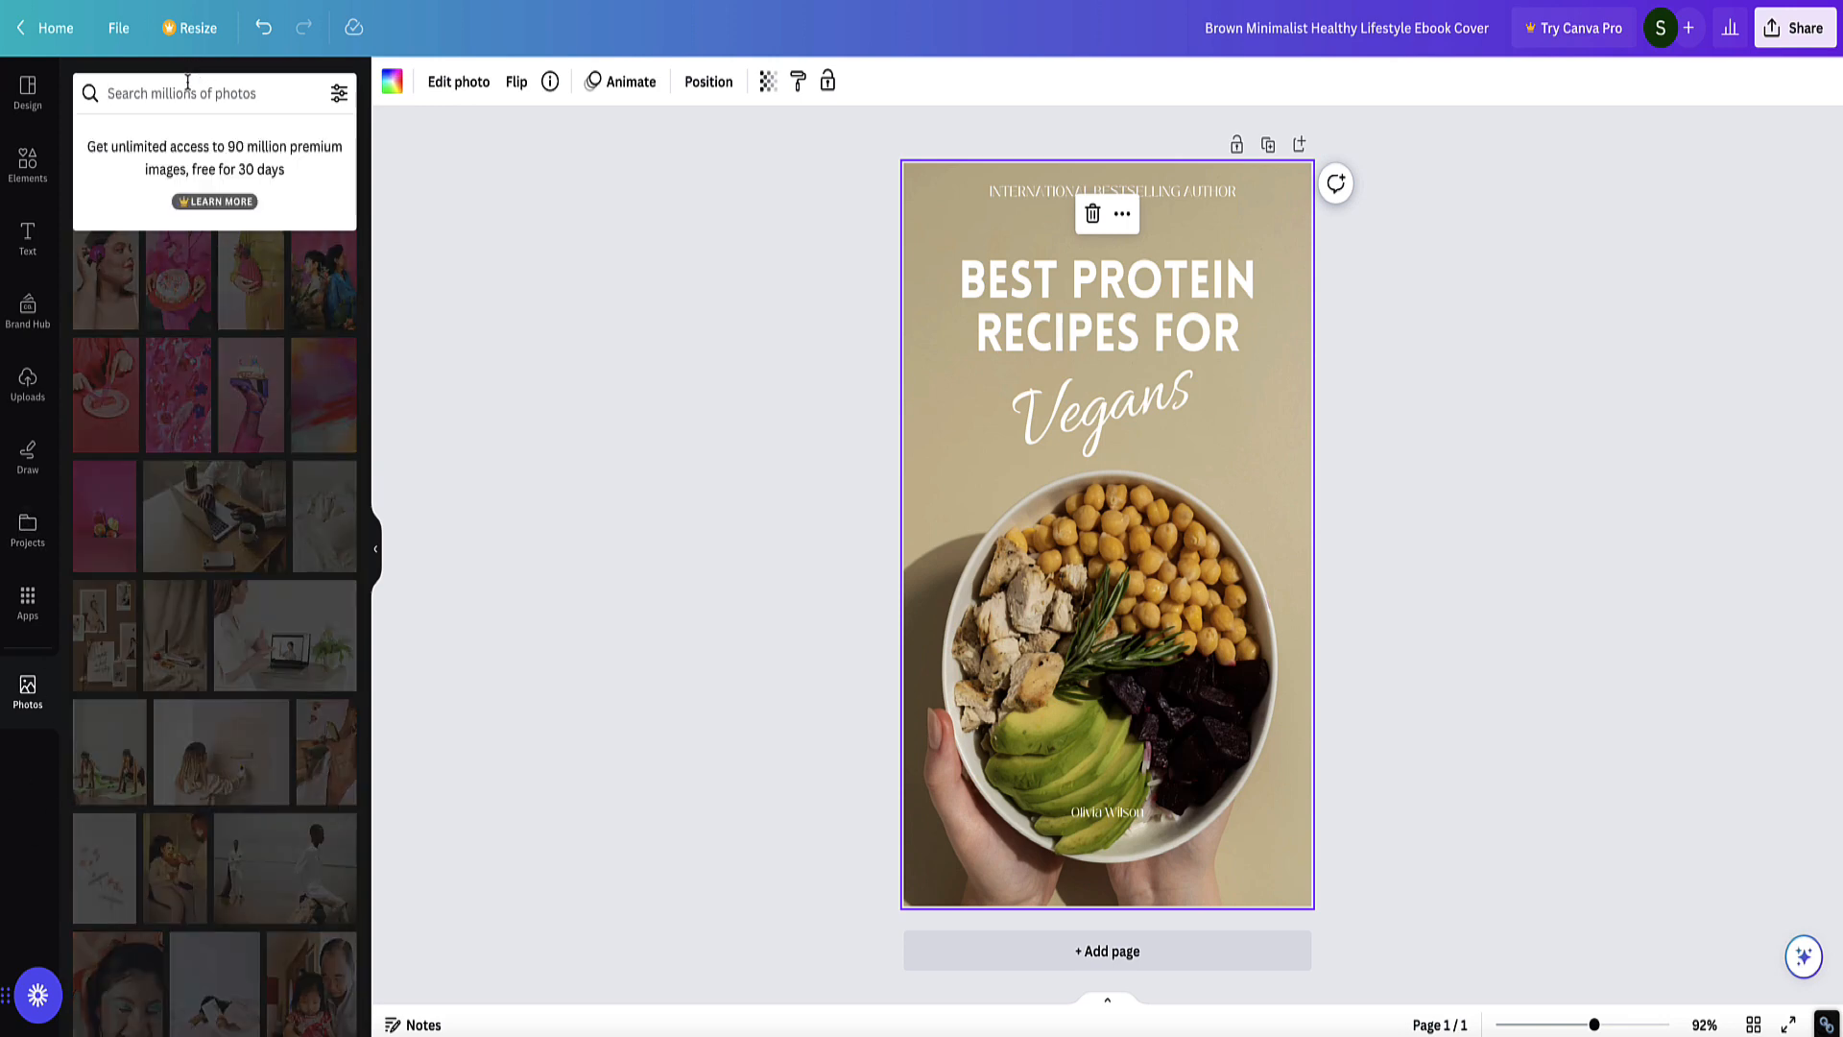
pyautogui.write('helthy')
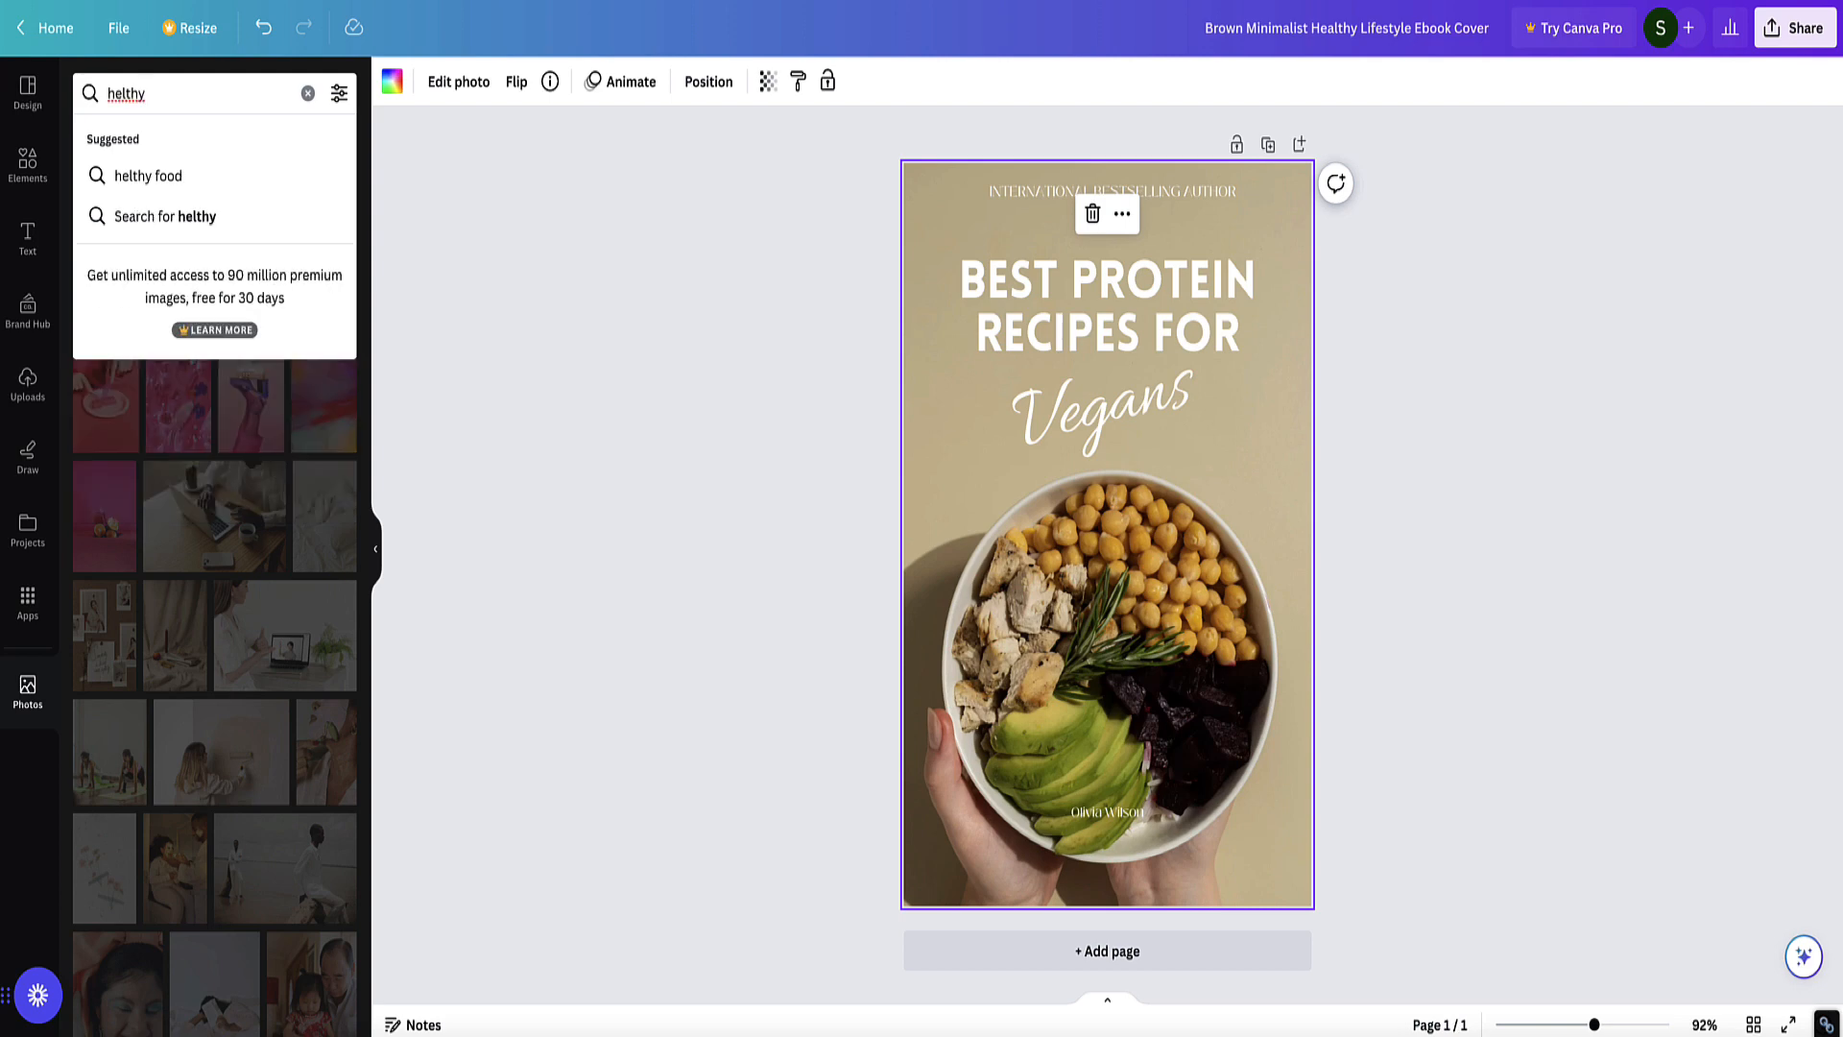
pyautogui.click(148, 175)
pyautogui.scroll(-3, 276, 370)
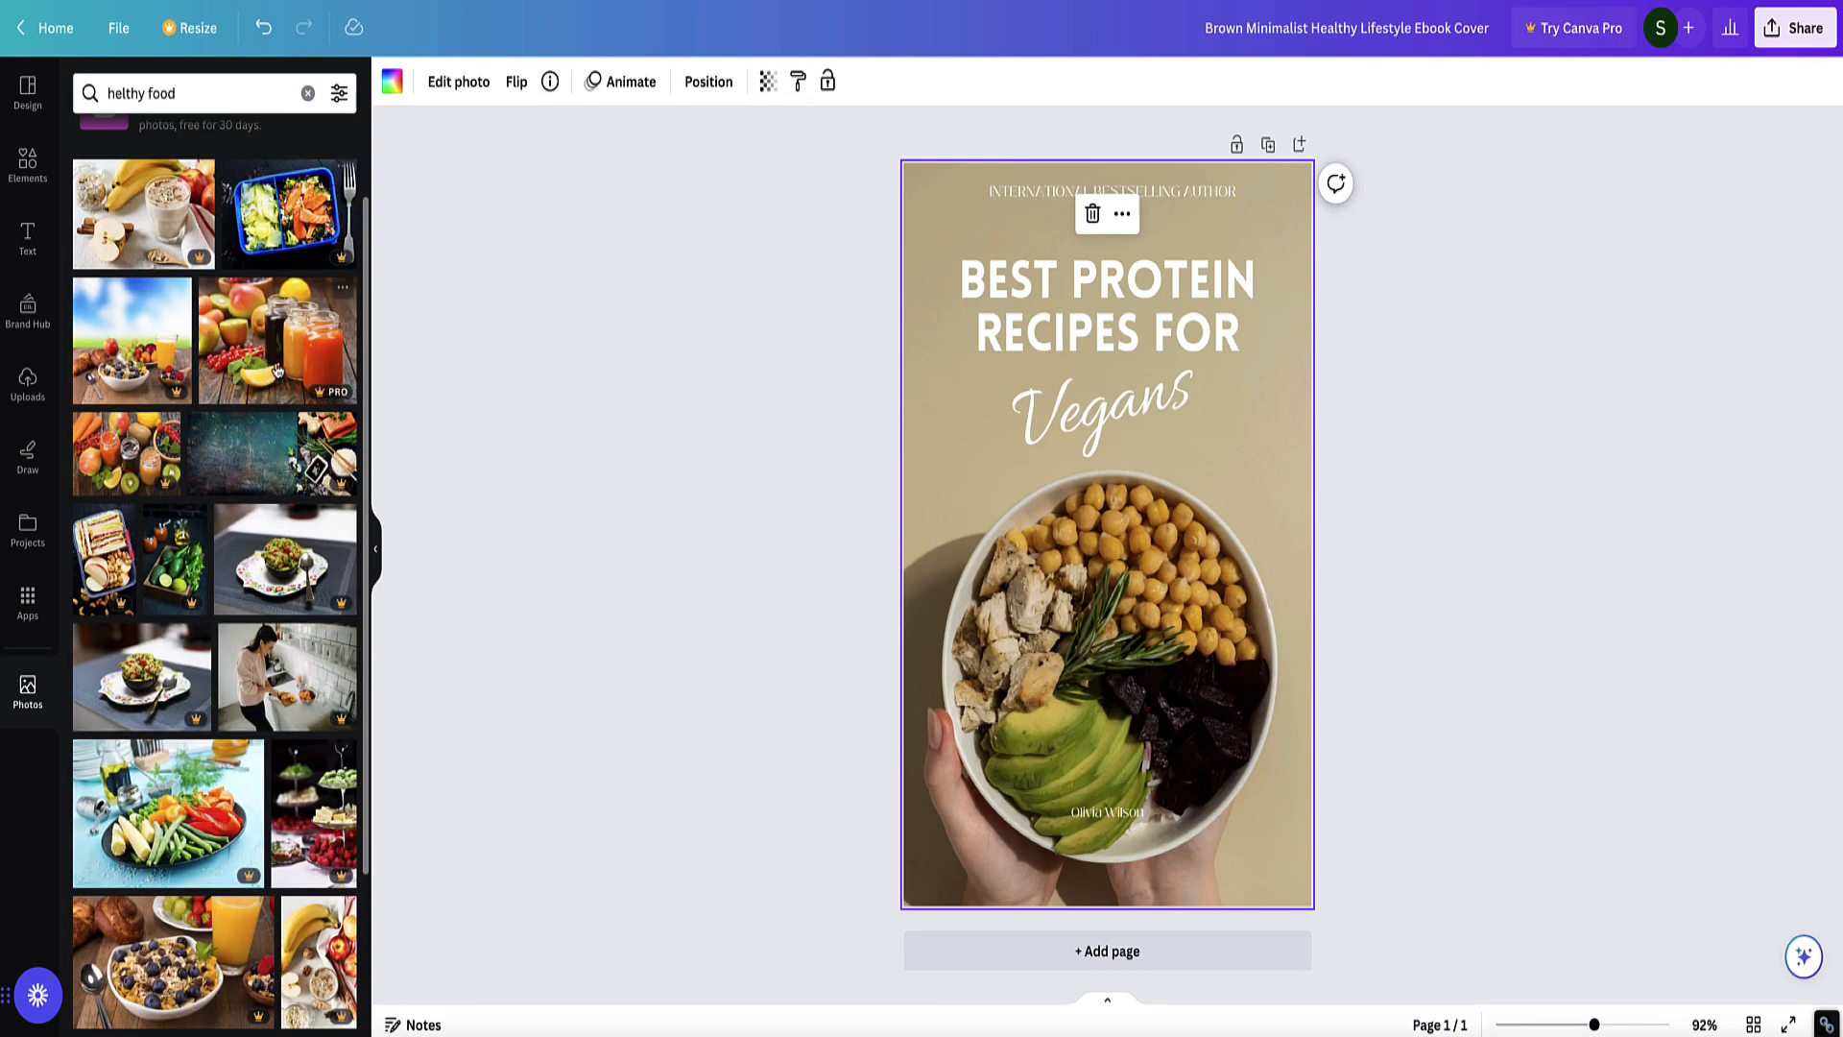
pyautogui.scroll(-5, 277, 370)
pyautogui.scroll(10, 241, 352)
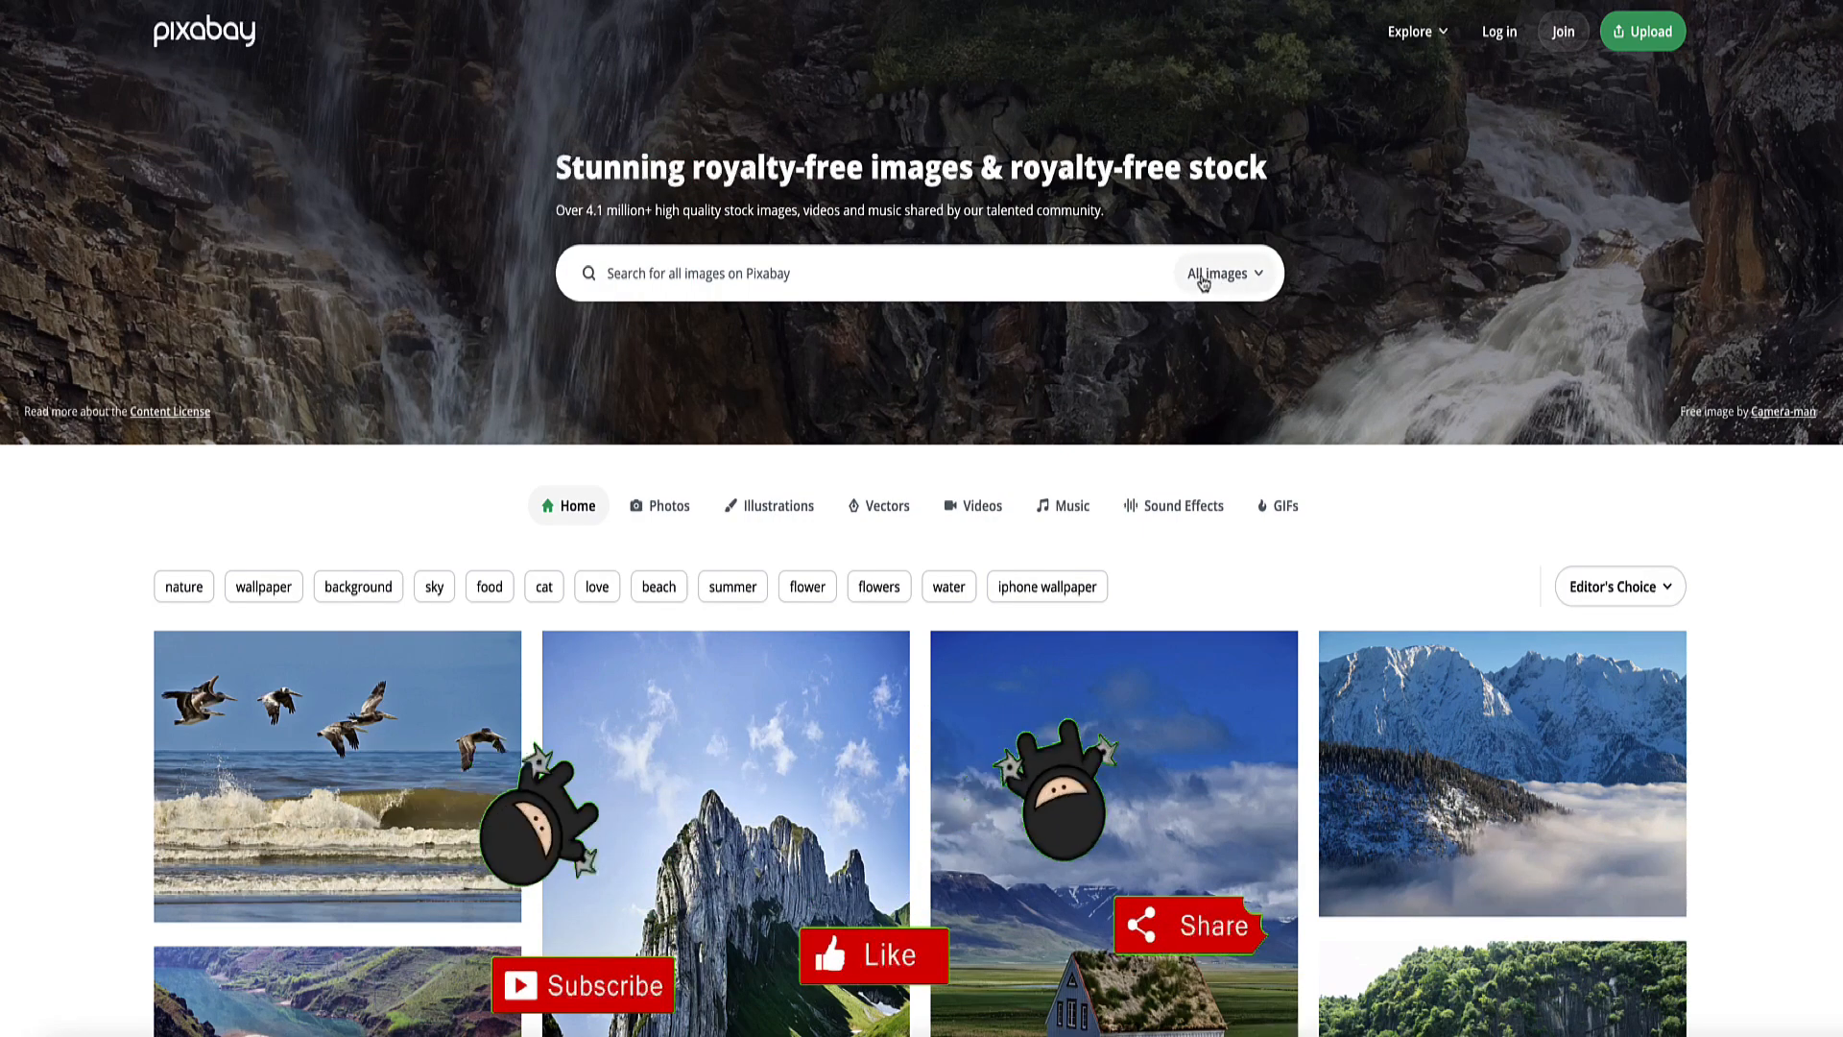
# Switch to Pixabay, search all images for "healthy food" and browse for a suitable cover photo.
pyautogui.click(847, 272)
pyautogui.write('healthy food')
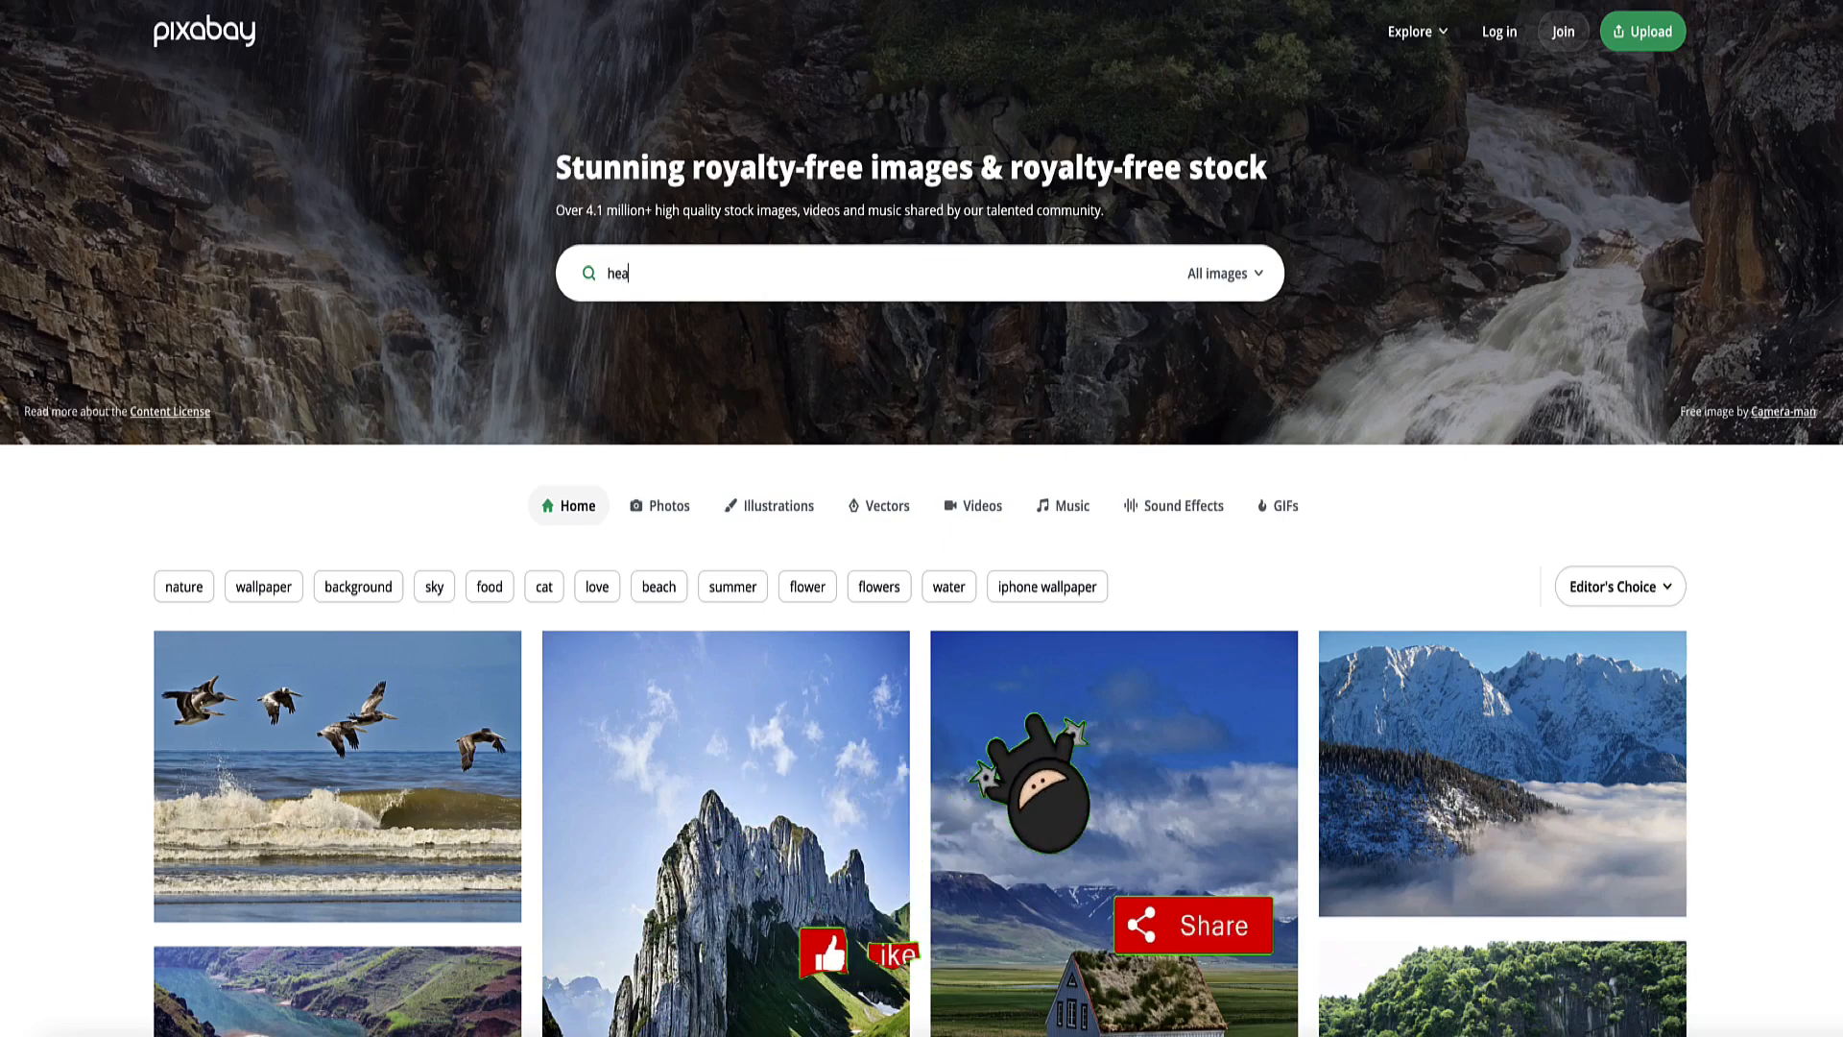
pyautogui.press('Return')
pyautogui.scroll(-7, 756, 451)
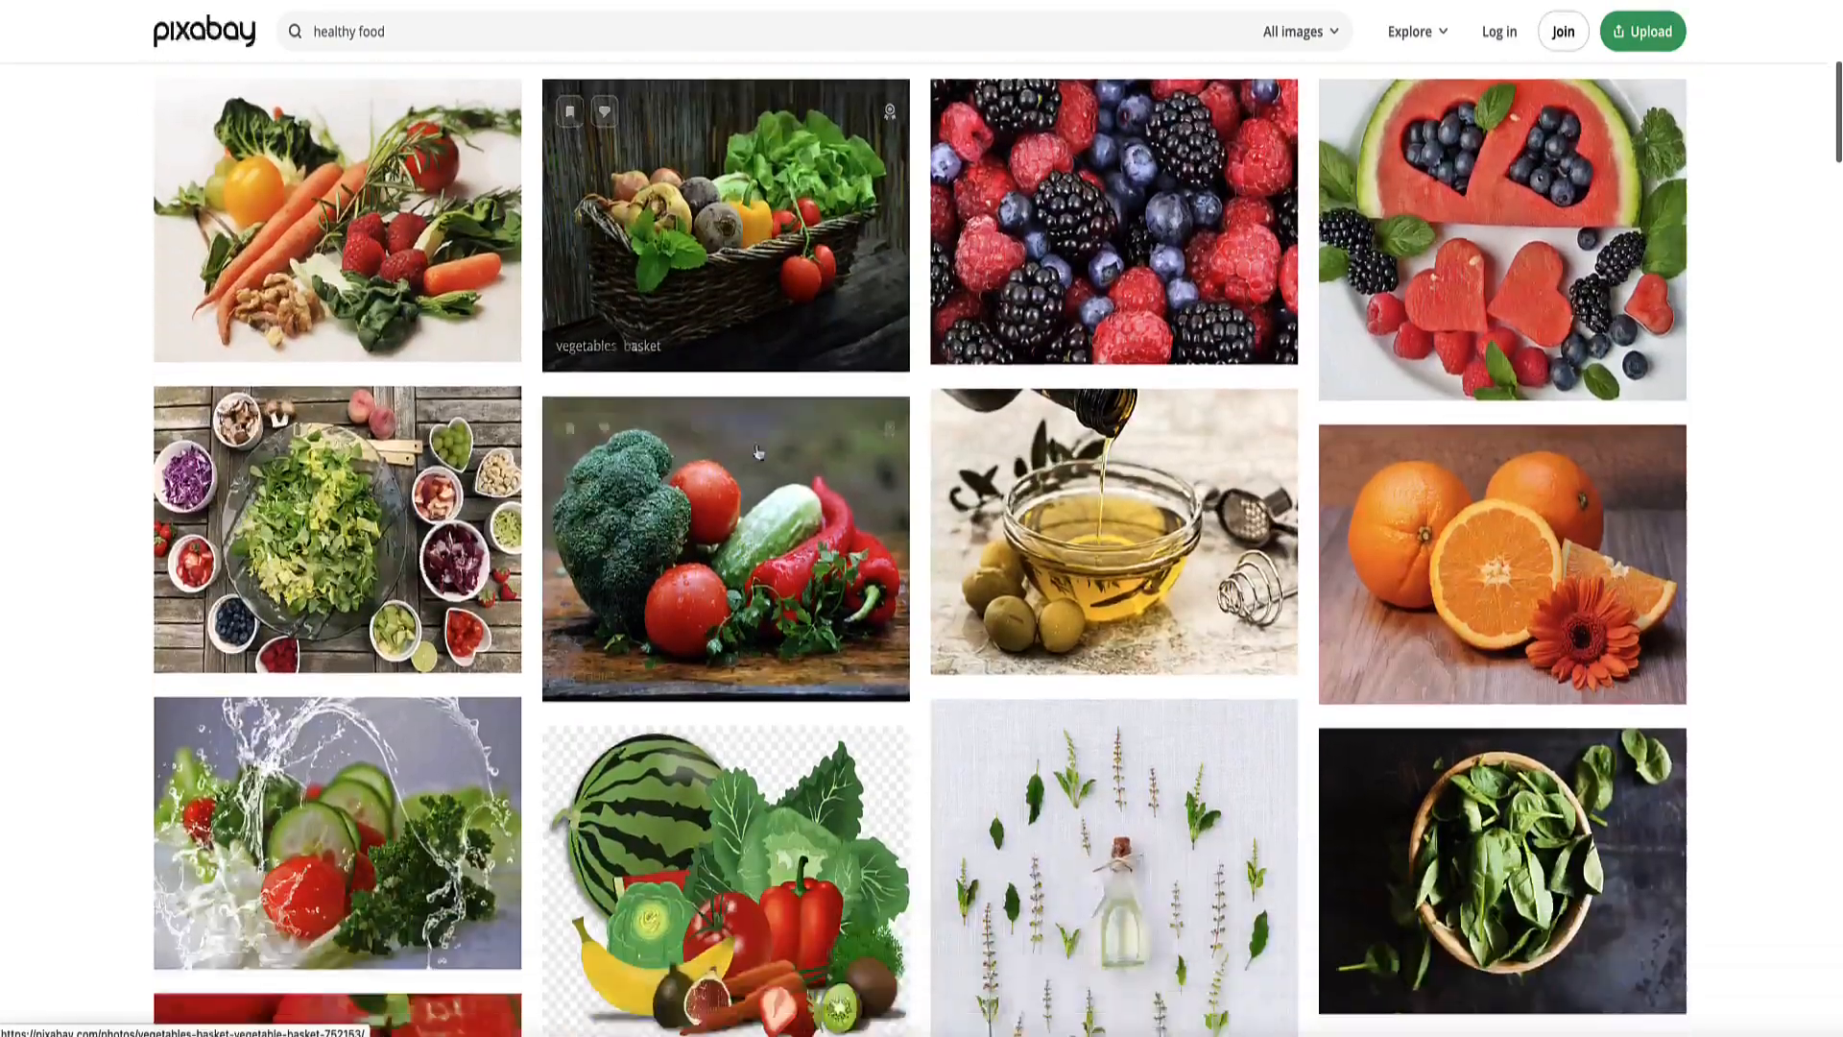
pyautogui.scroll(-7, 756, 452)
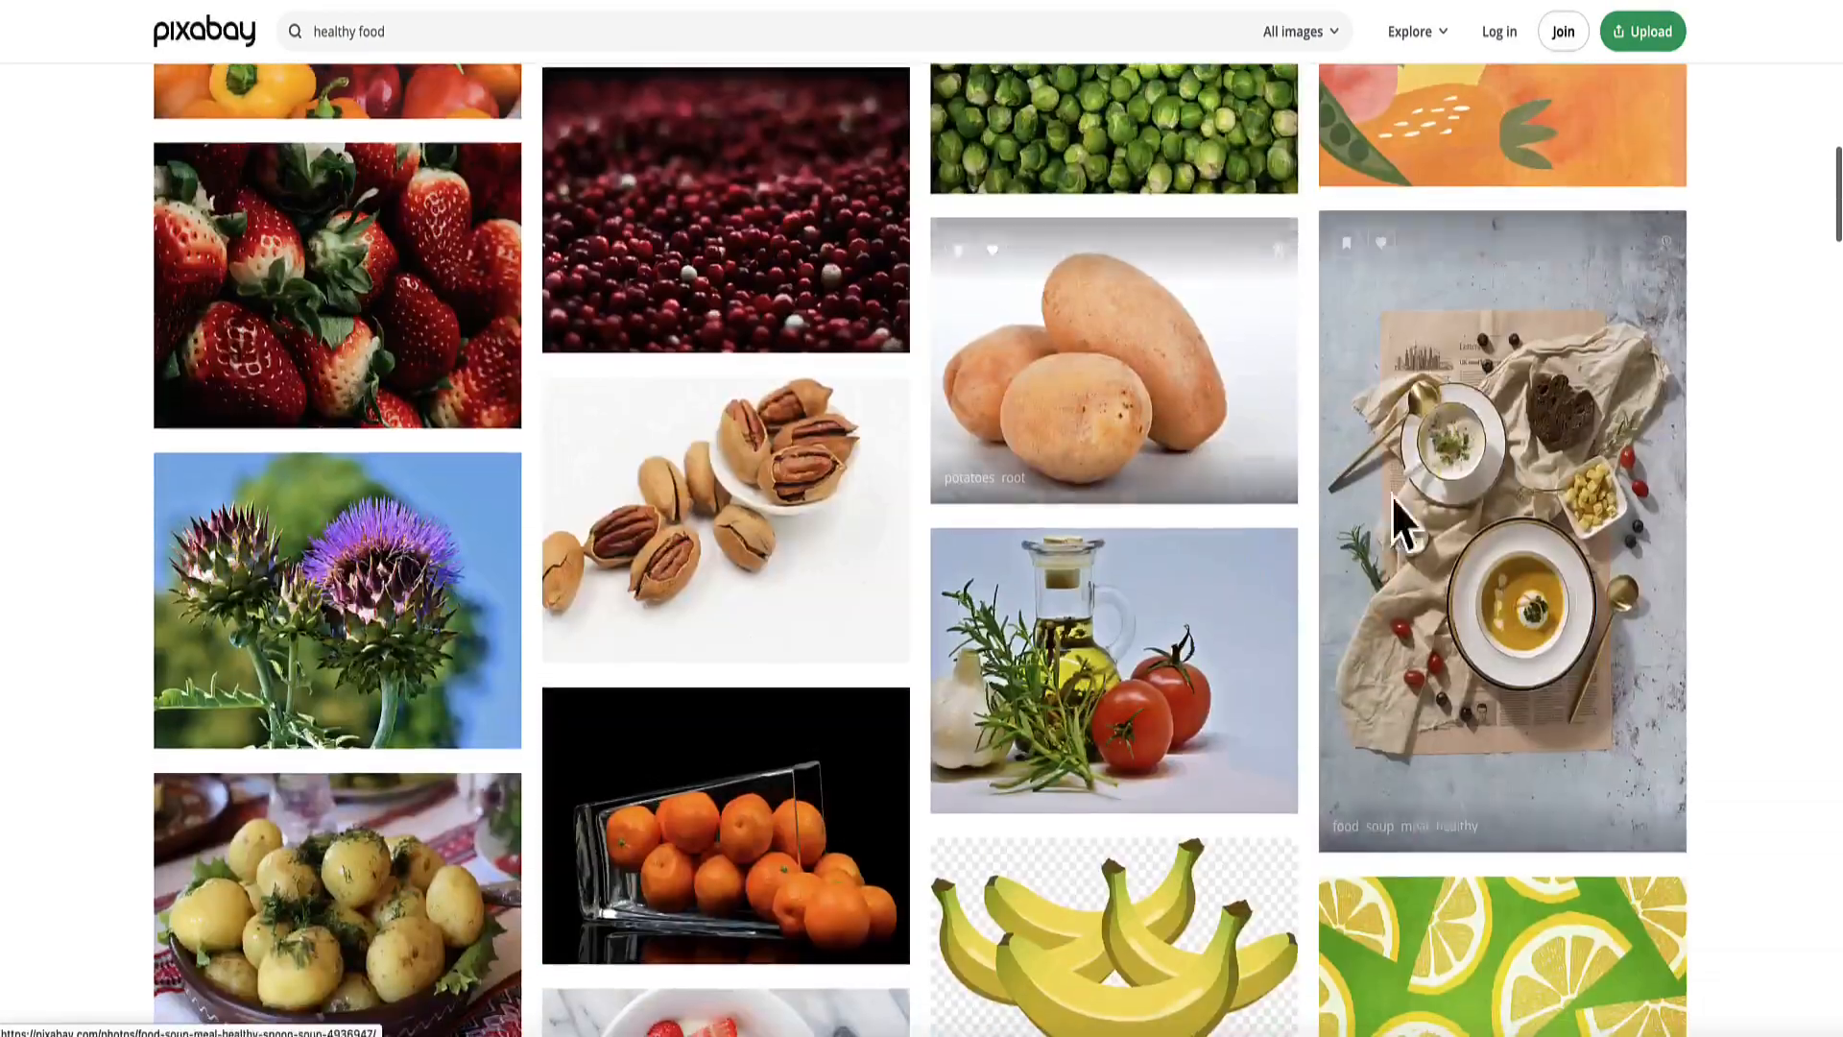
# Open the tall overhead photo of soup bowls on crumpled paper and view its download sizes and Content License summary.
pyautogui.click(1494, 493)
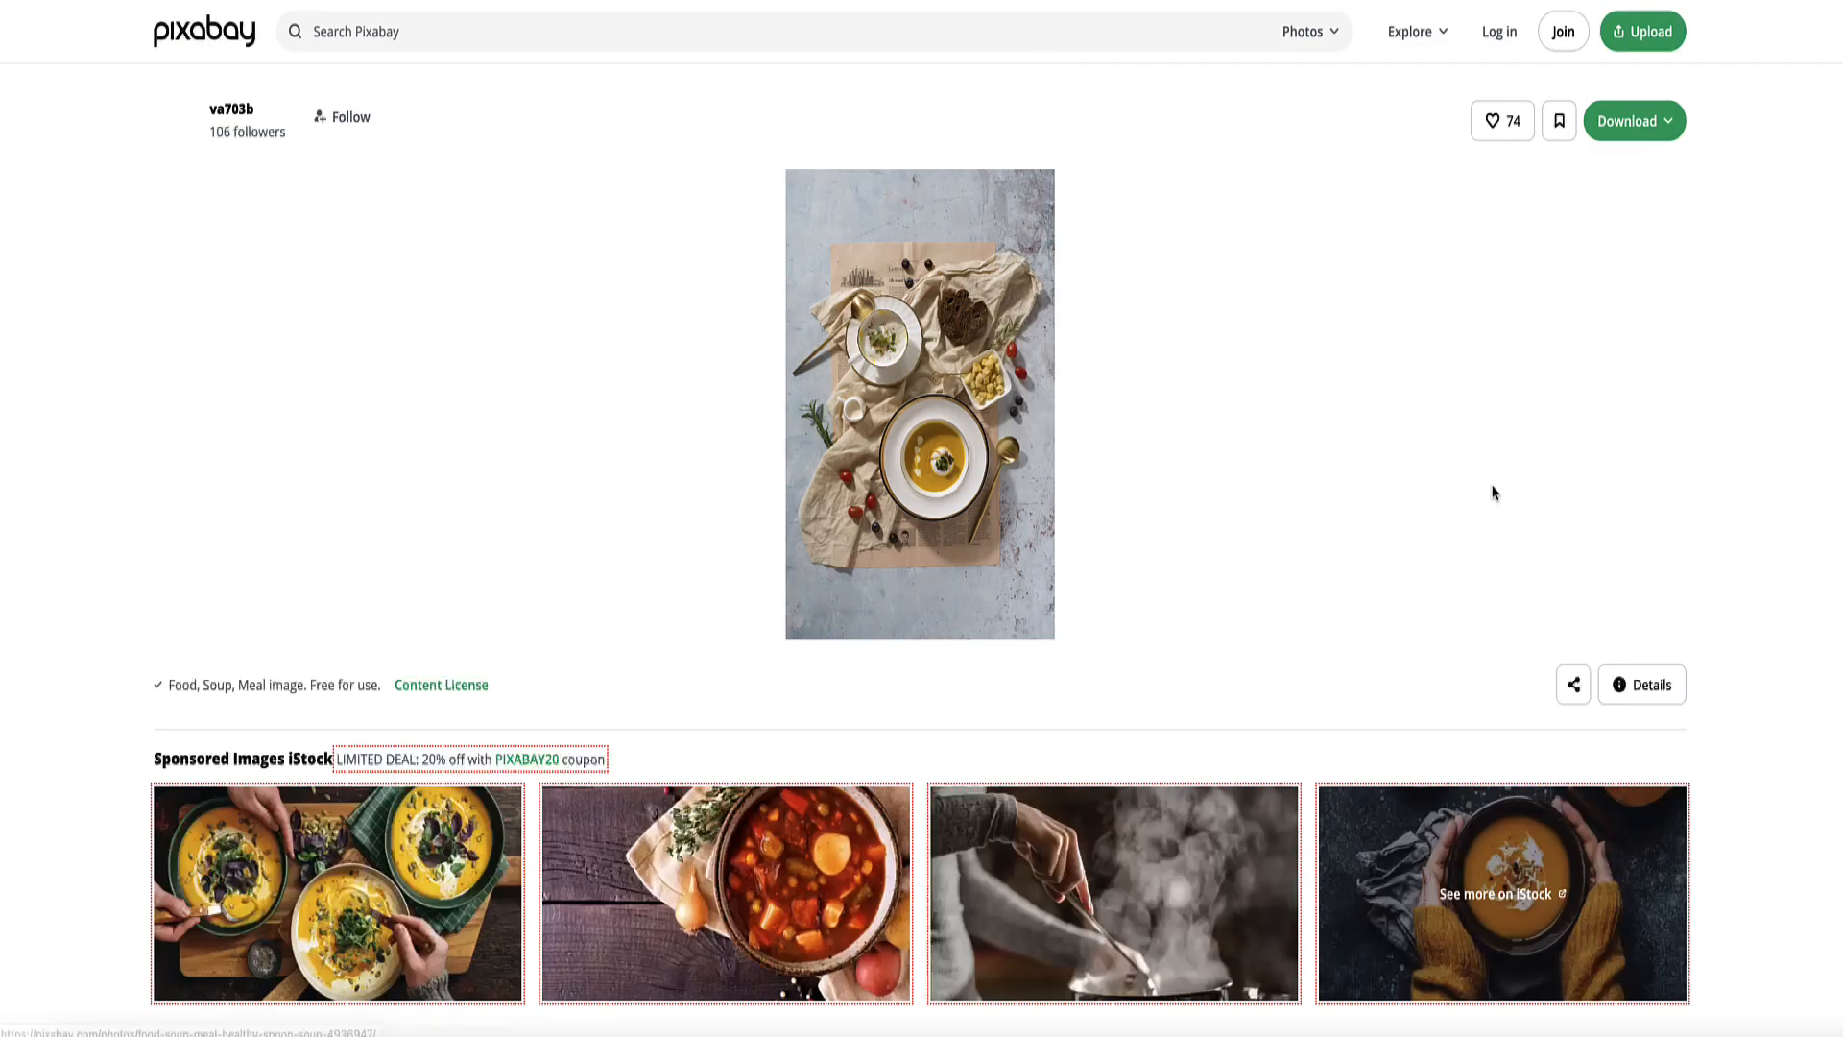
pyautogui.click(1651, 119)
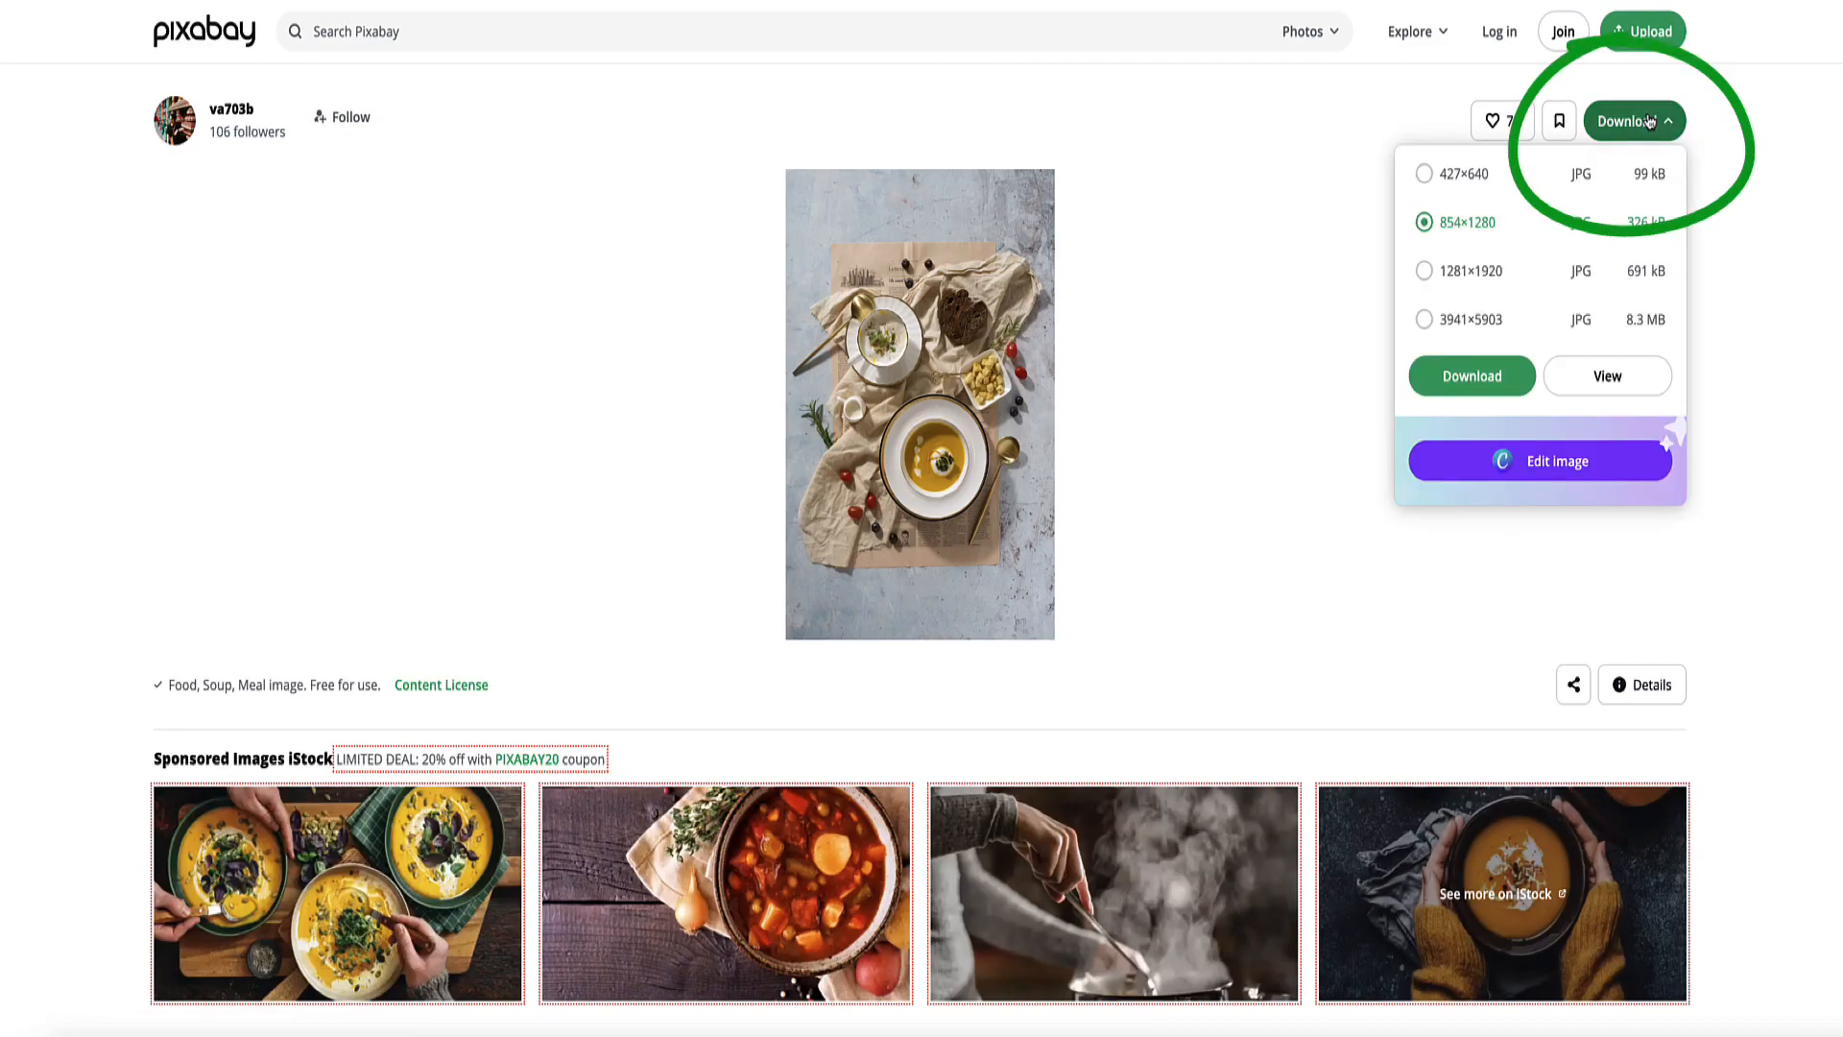
pyautogui.click(1244, 518)
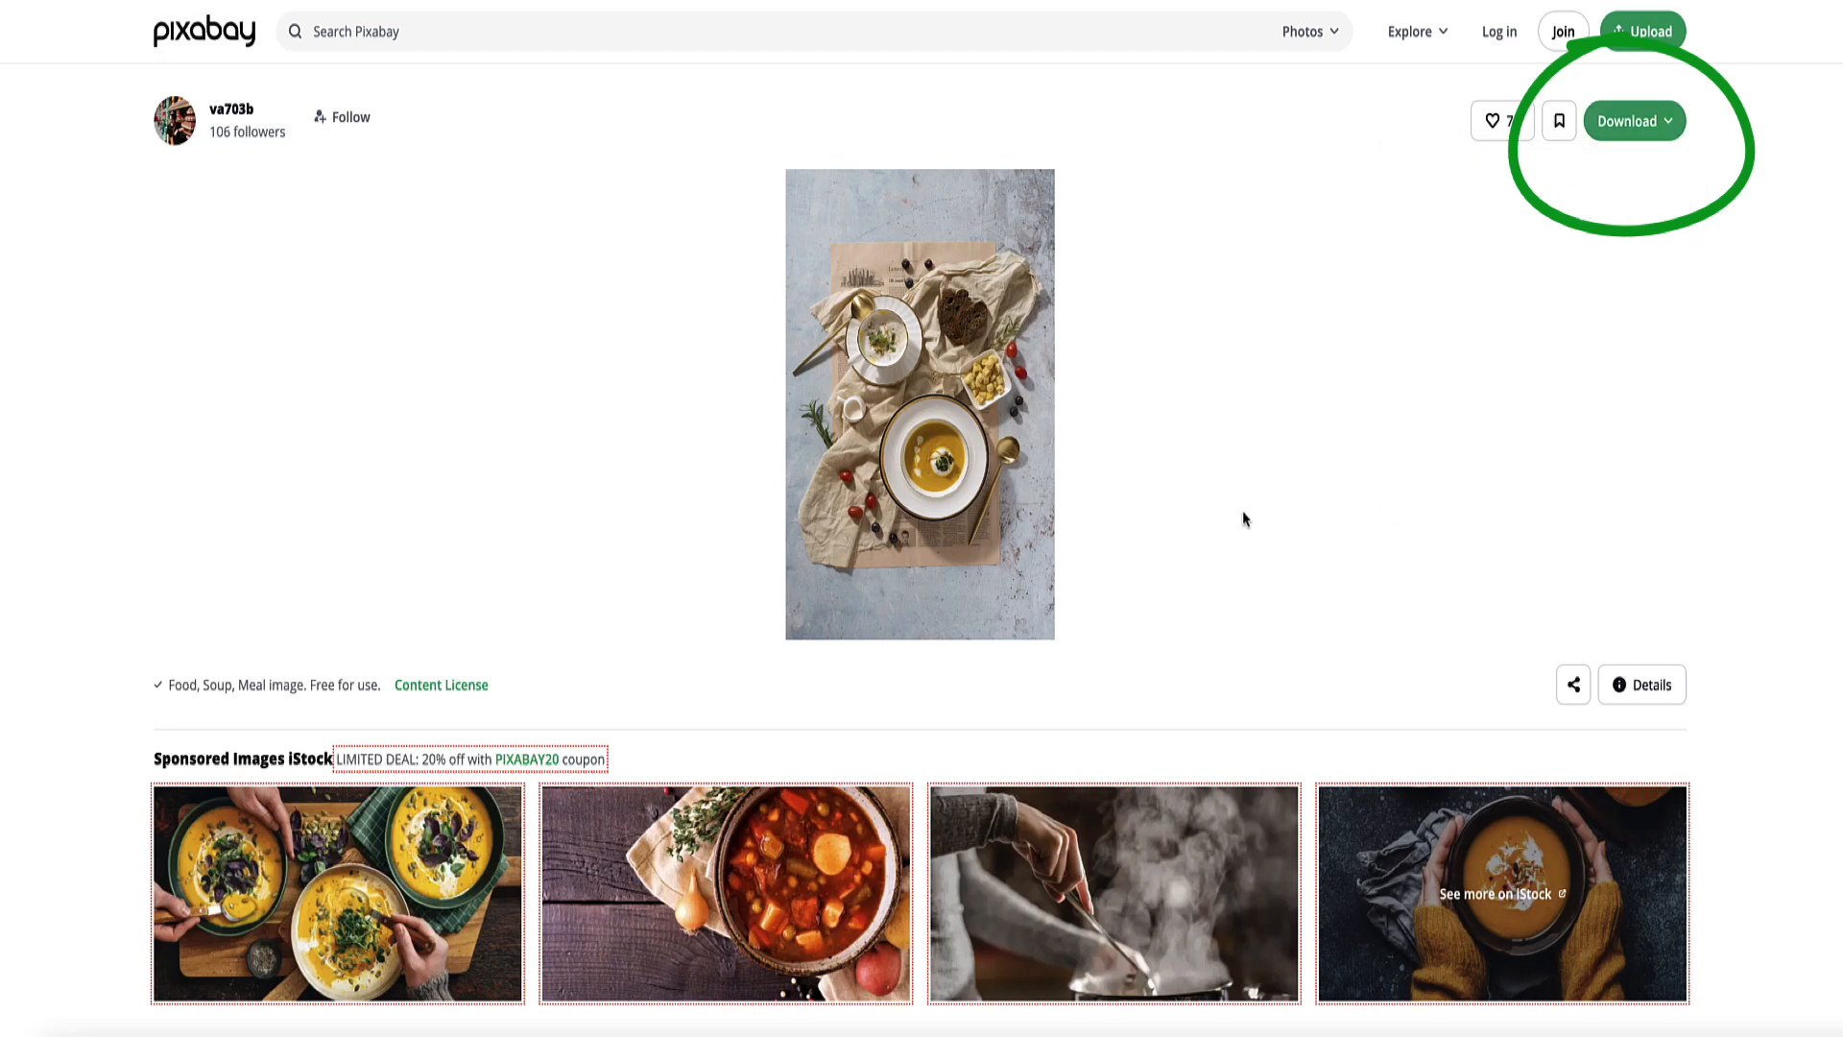
pyautogui.click(440, 686)
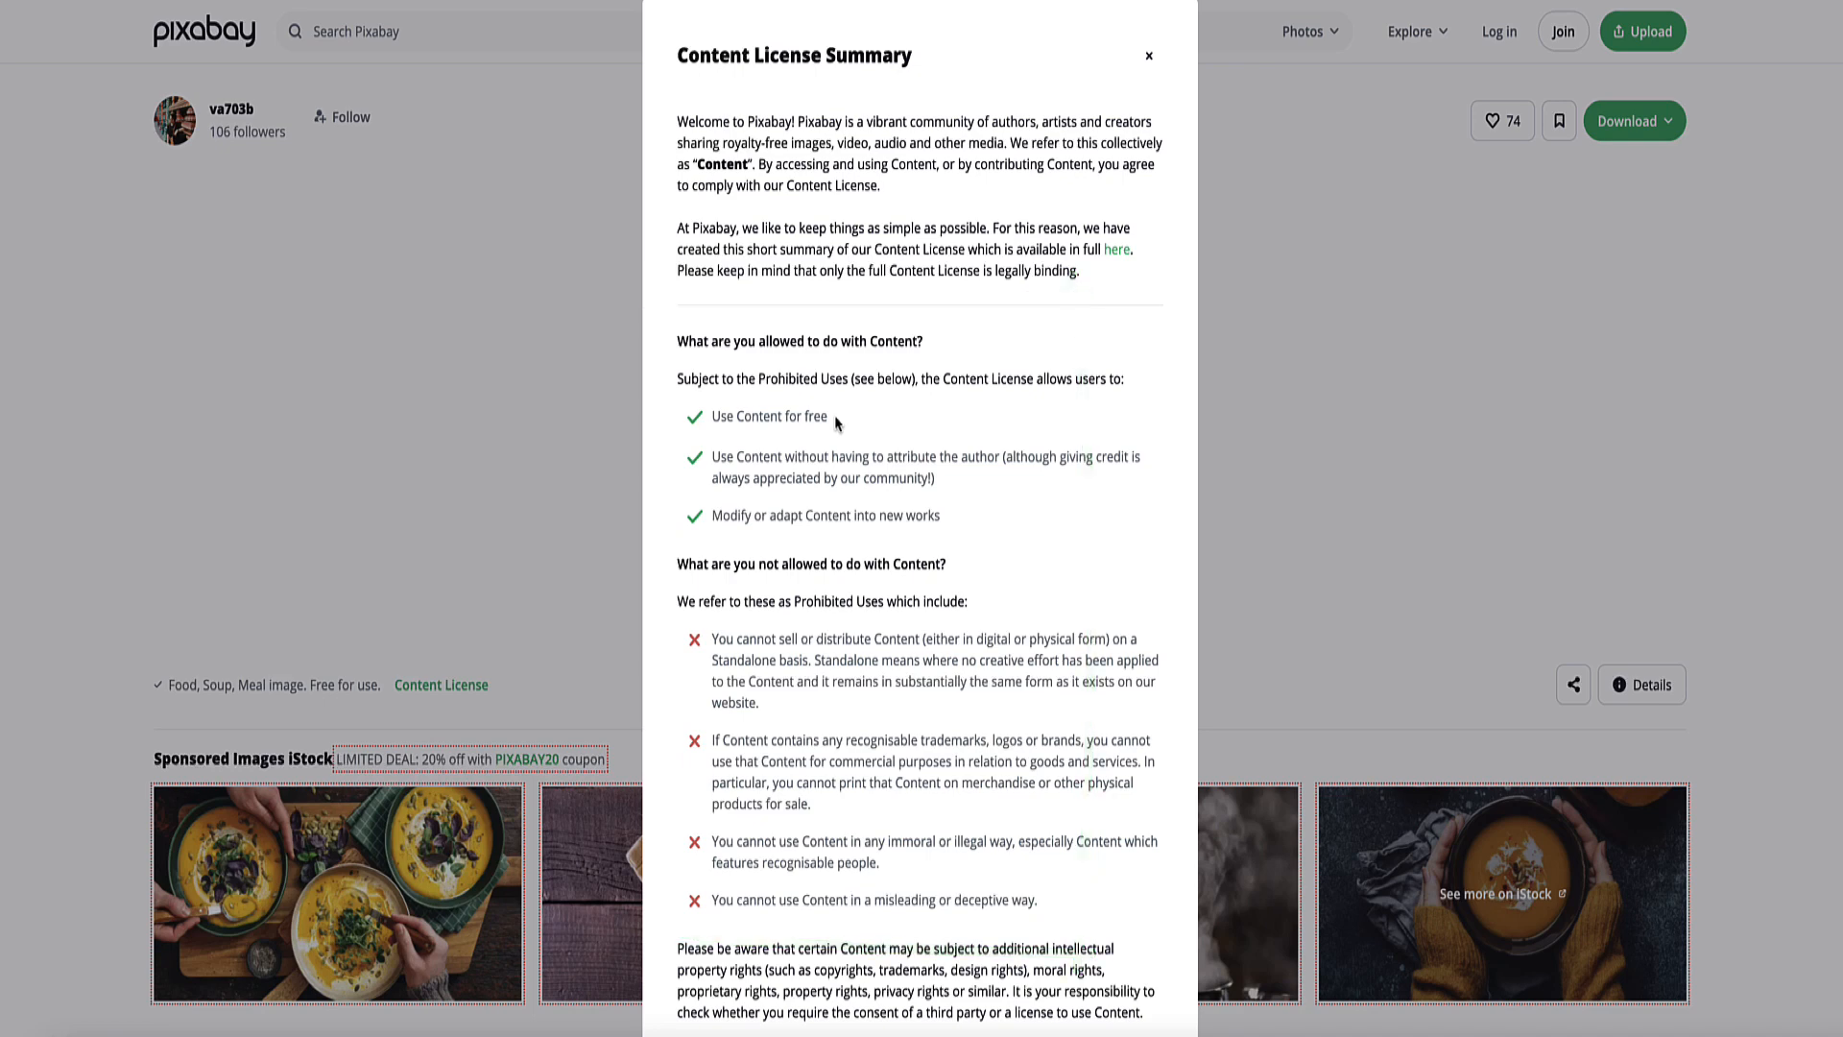
# Read which uses the Content License Summary allows, including free use and modifying or adapting the content, and close the summary.
pyautogui.moveTo(836, 422); pyautogui.dragTo(715, 421)
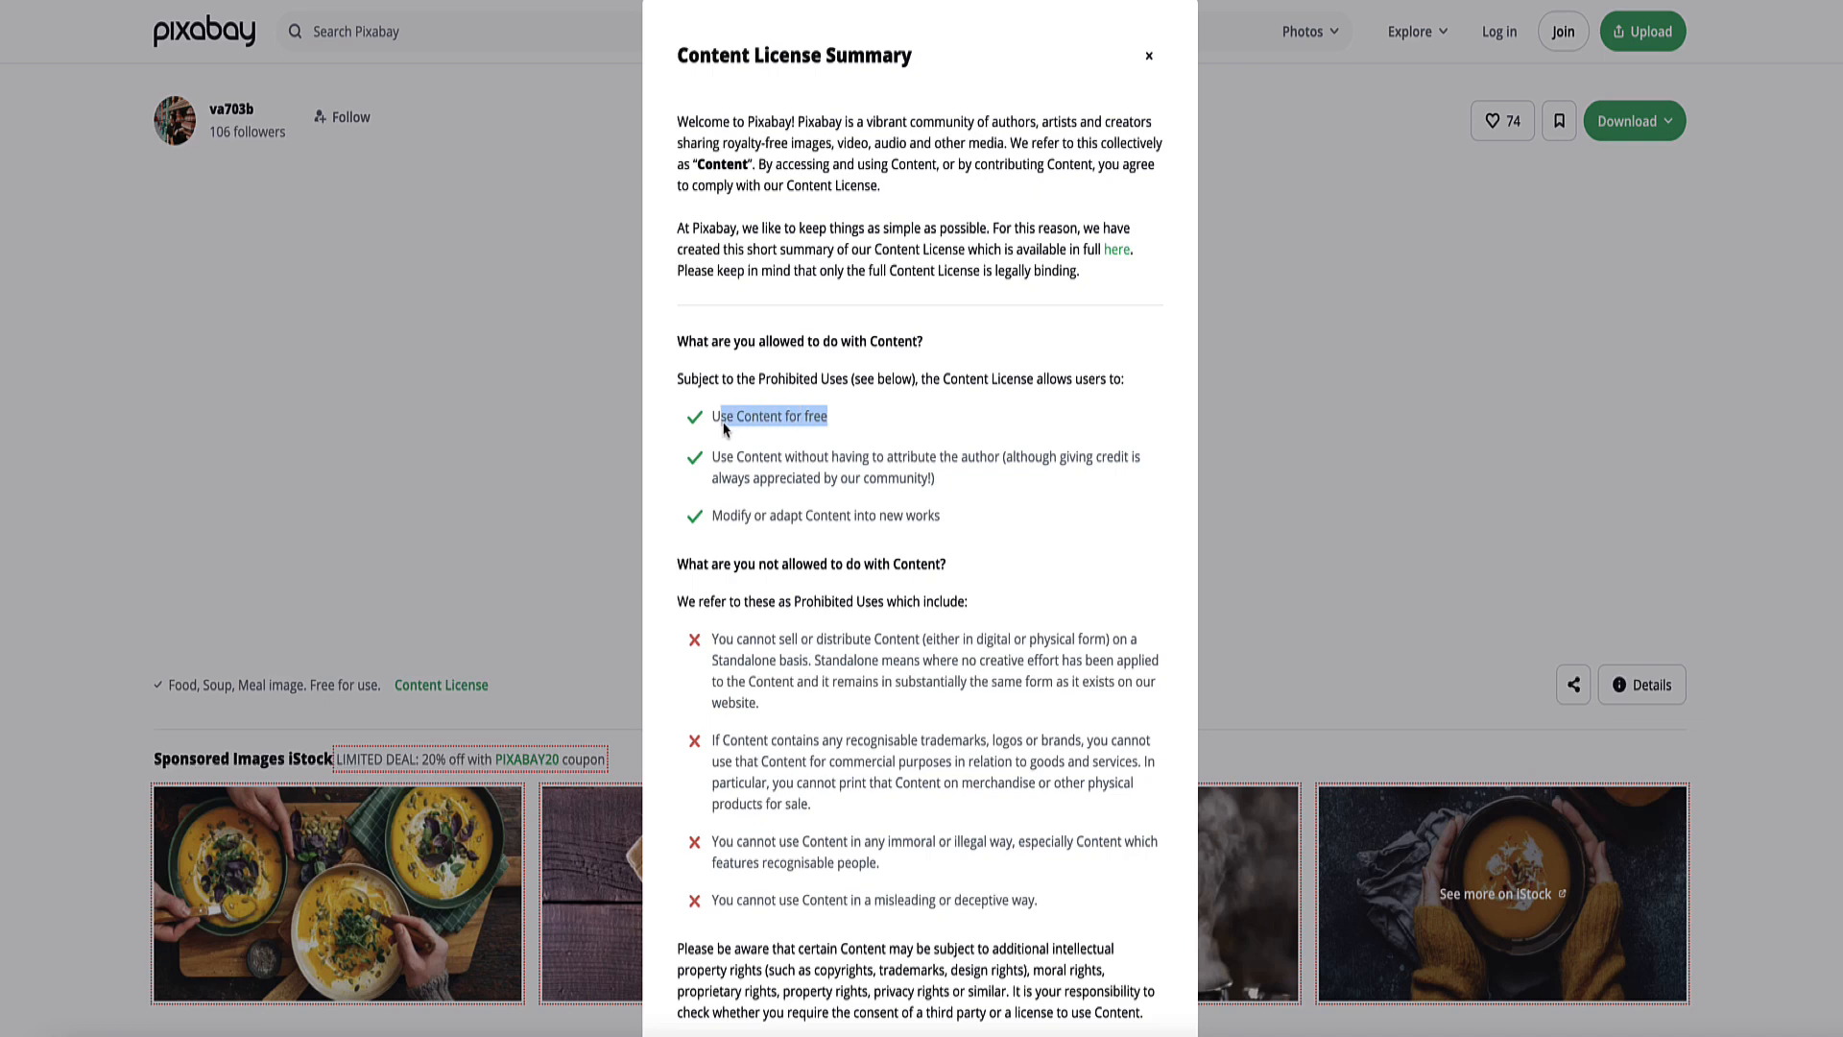
pyautogui.click(744, 434)
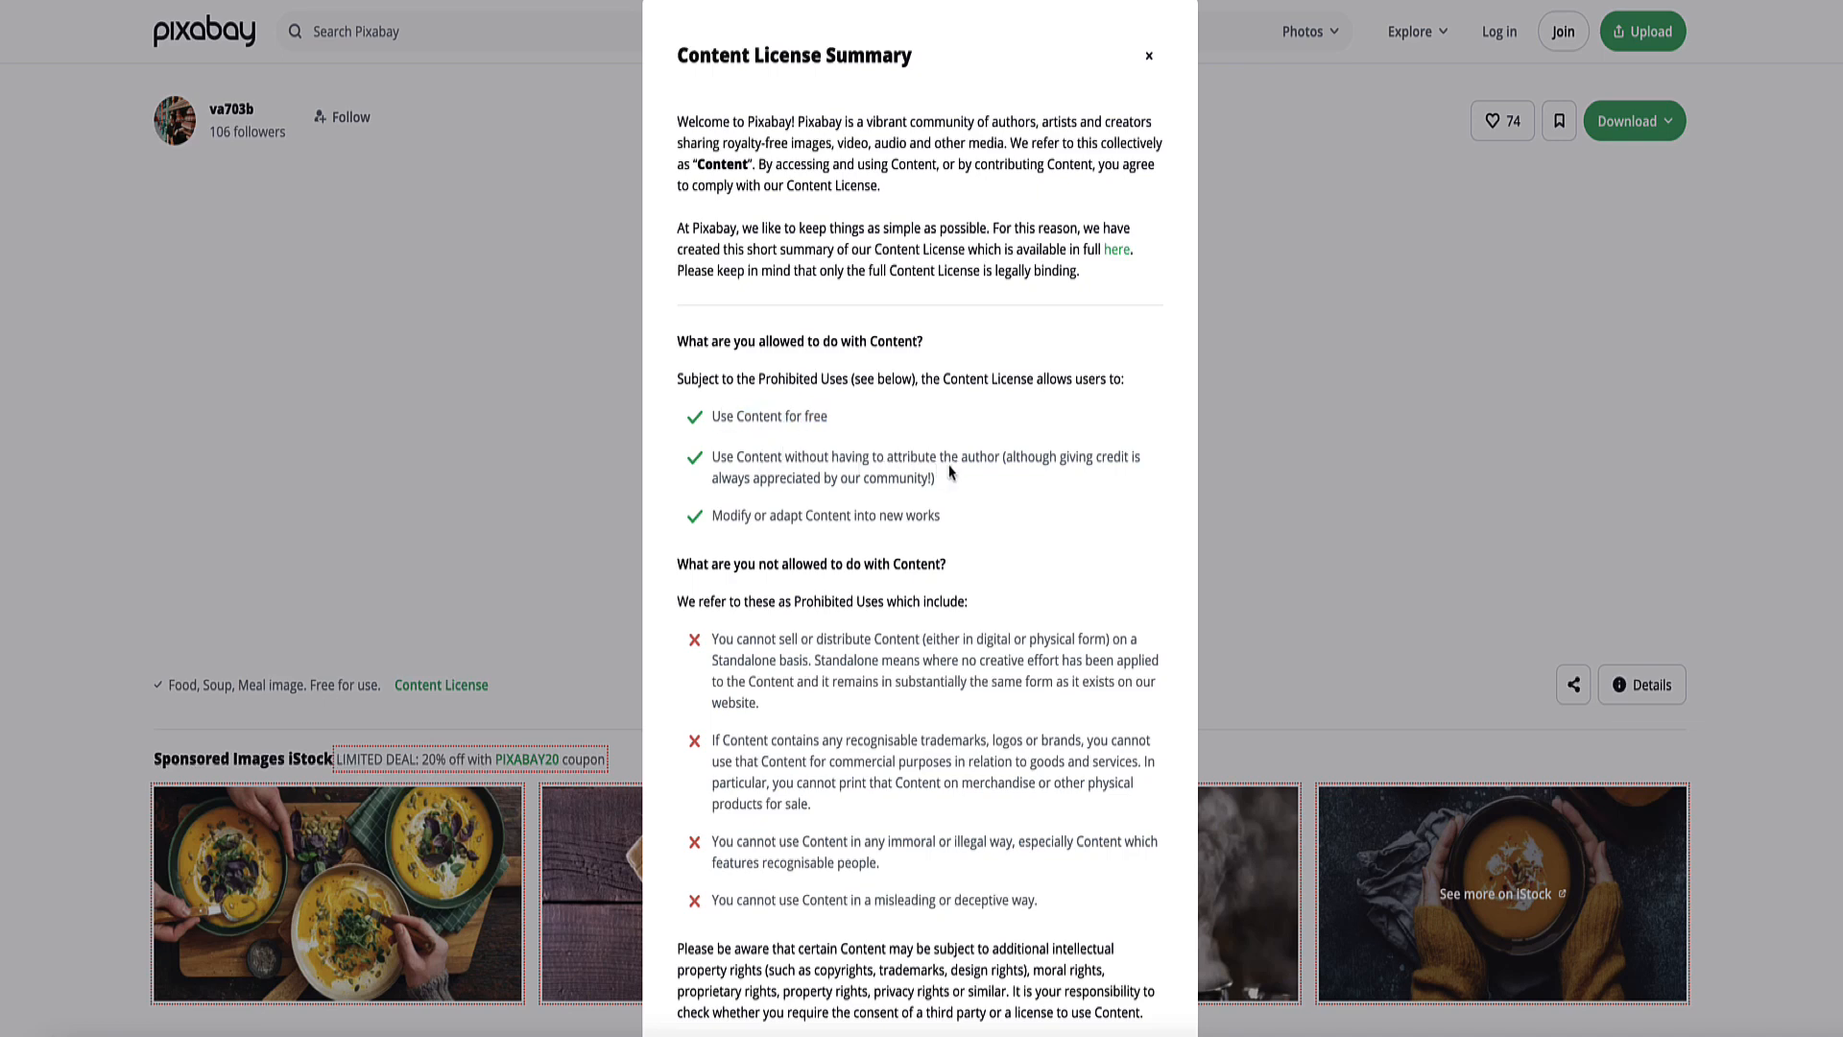
pyautogui.moveTo(943, 519); pyautogui.dragTo(725, 519)
pyautogui.click(1149, 56)
# Download the overhead soup bowls photo as a JPG at 1281×1920.
pyautogui.click(1634, 121)
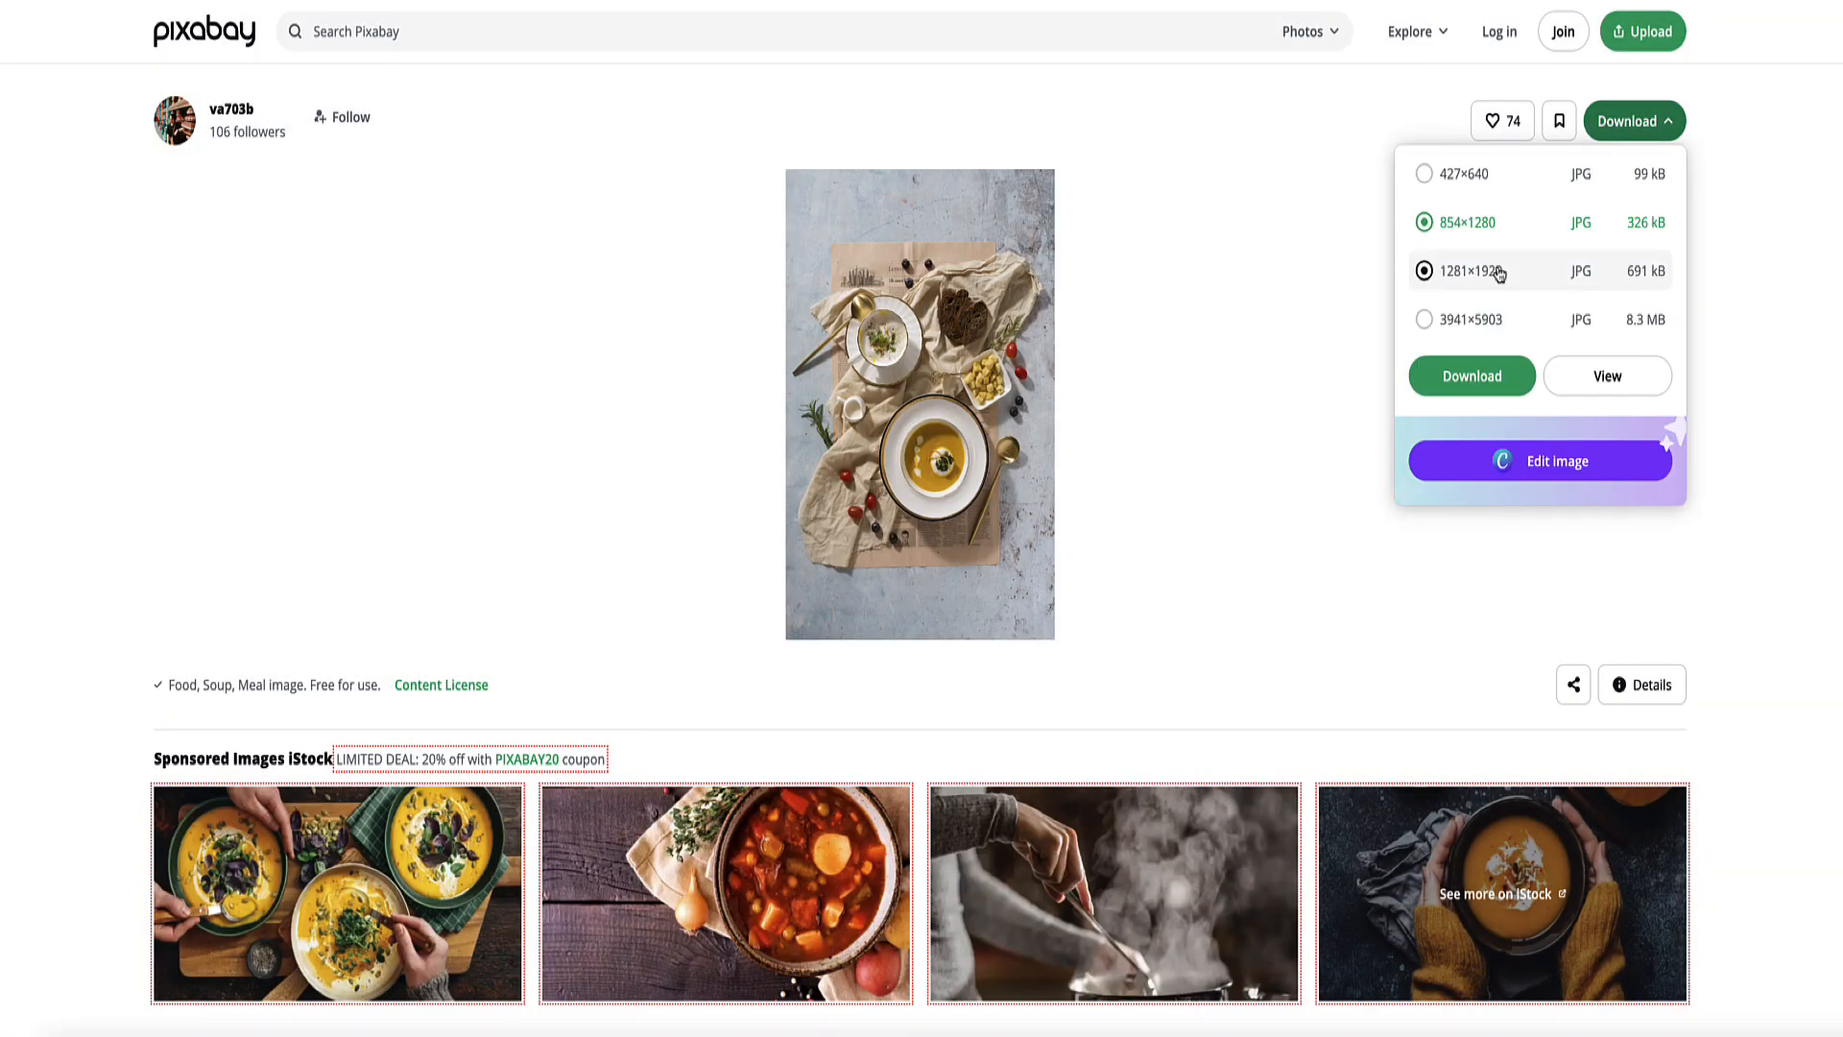
pyautogui.click(1426, 276)
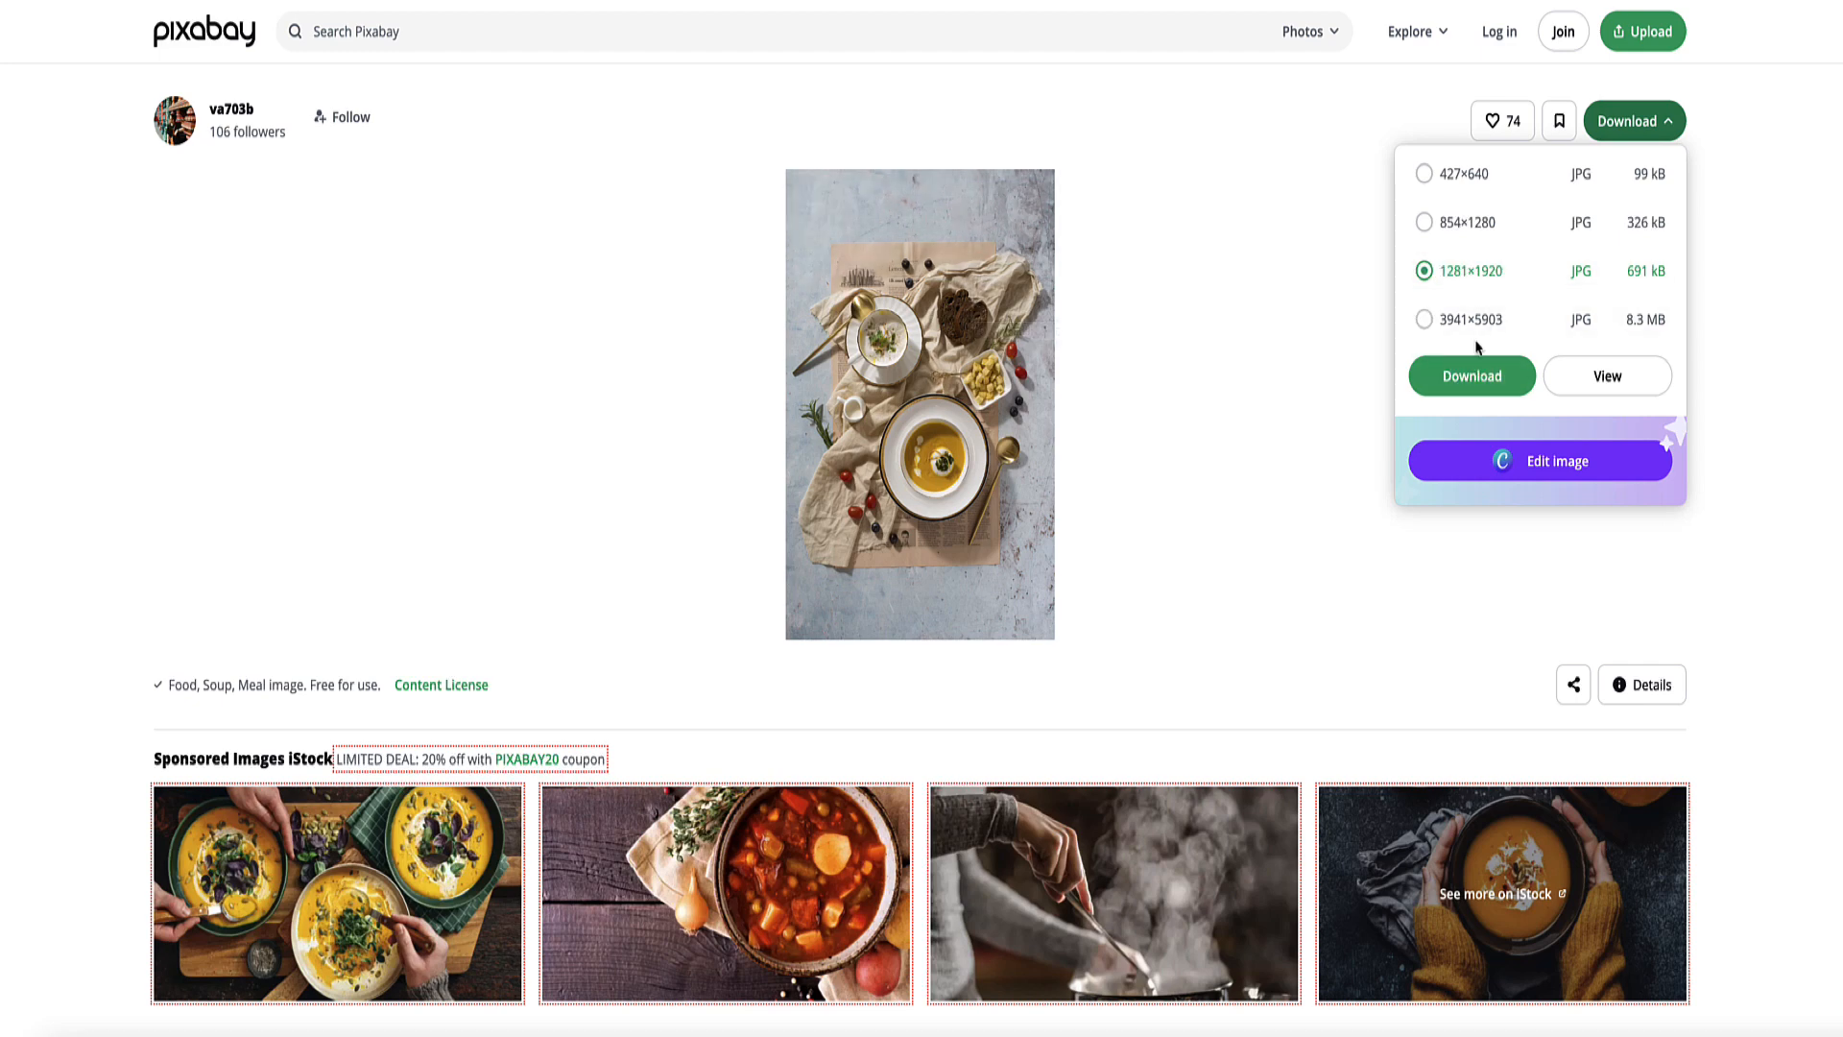
pyautogui.click(1472, 377)
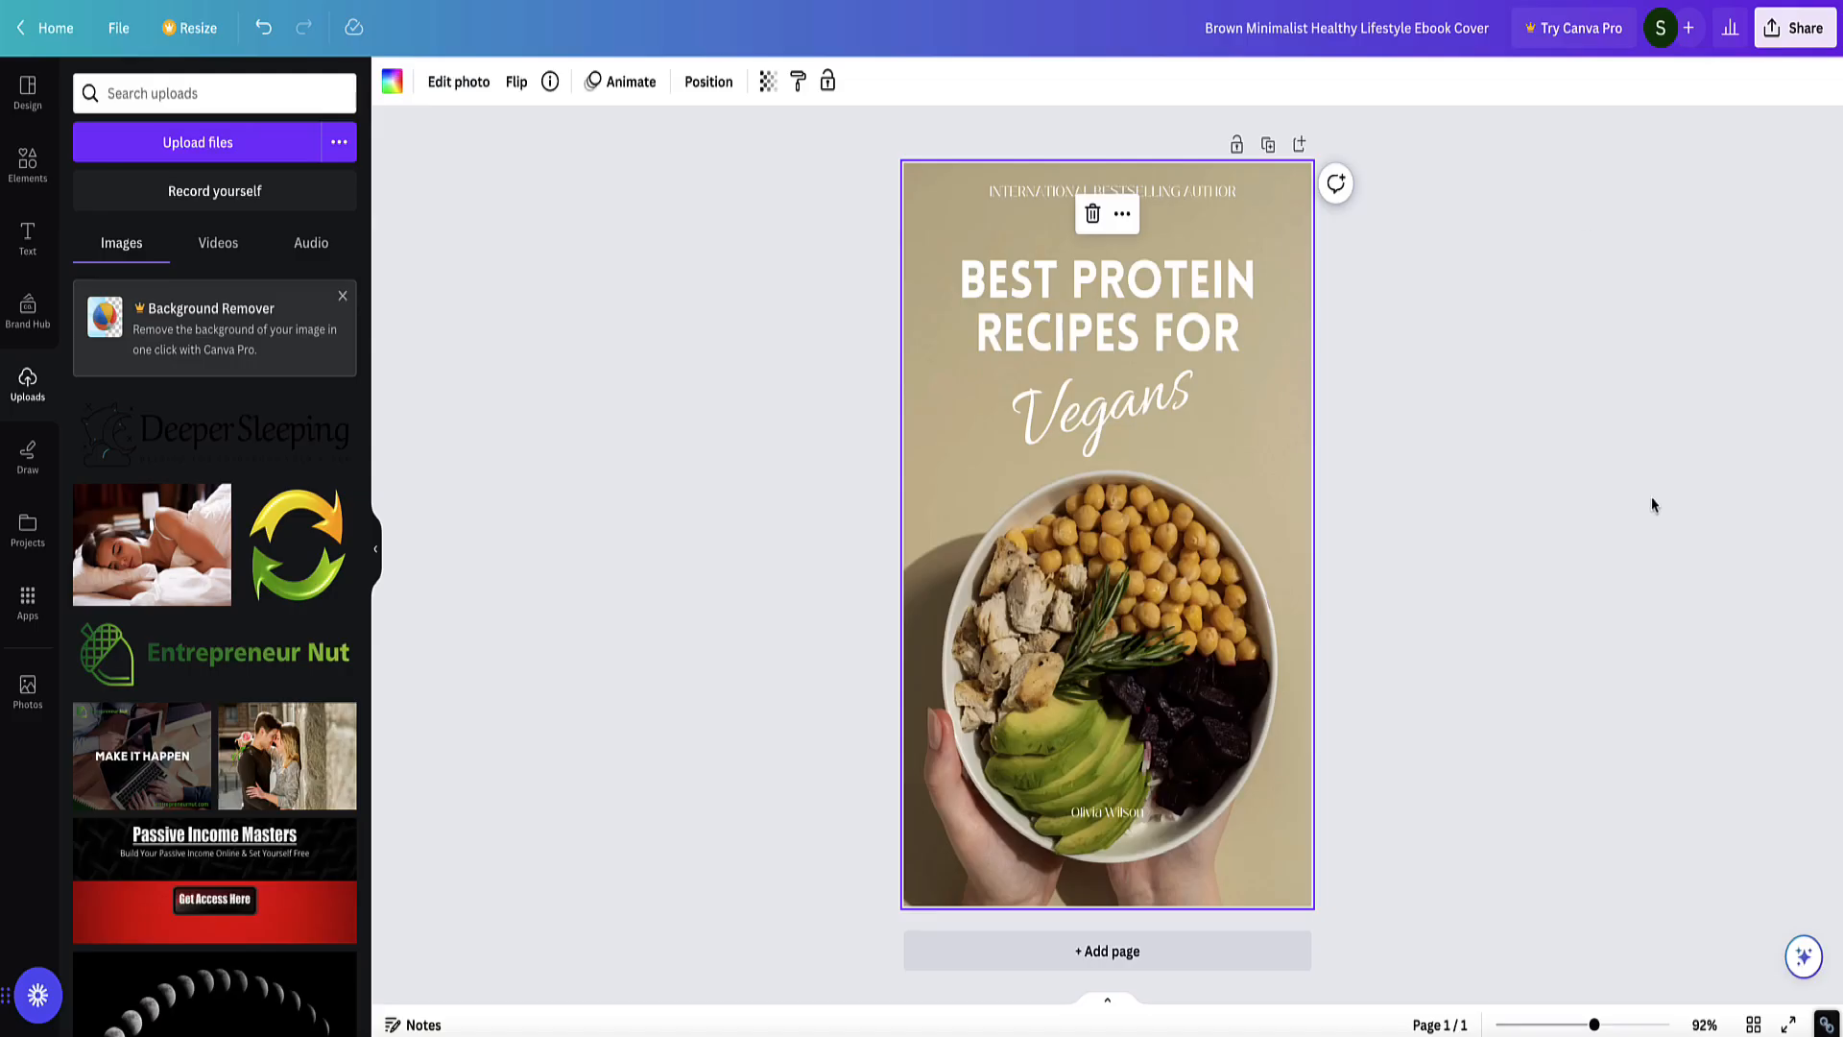
# Switch back to Canva, upload the soup bowls photo from the Downloads folder and use it as the cover's background image.
pyautogui.press('super+Tab')
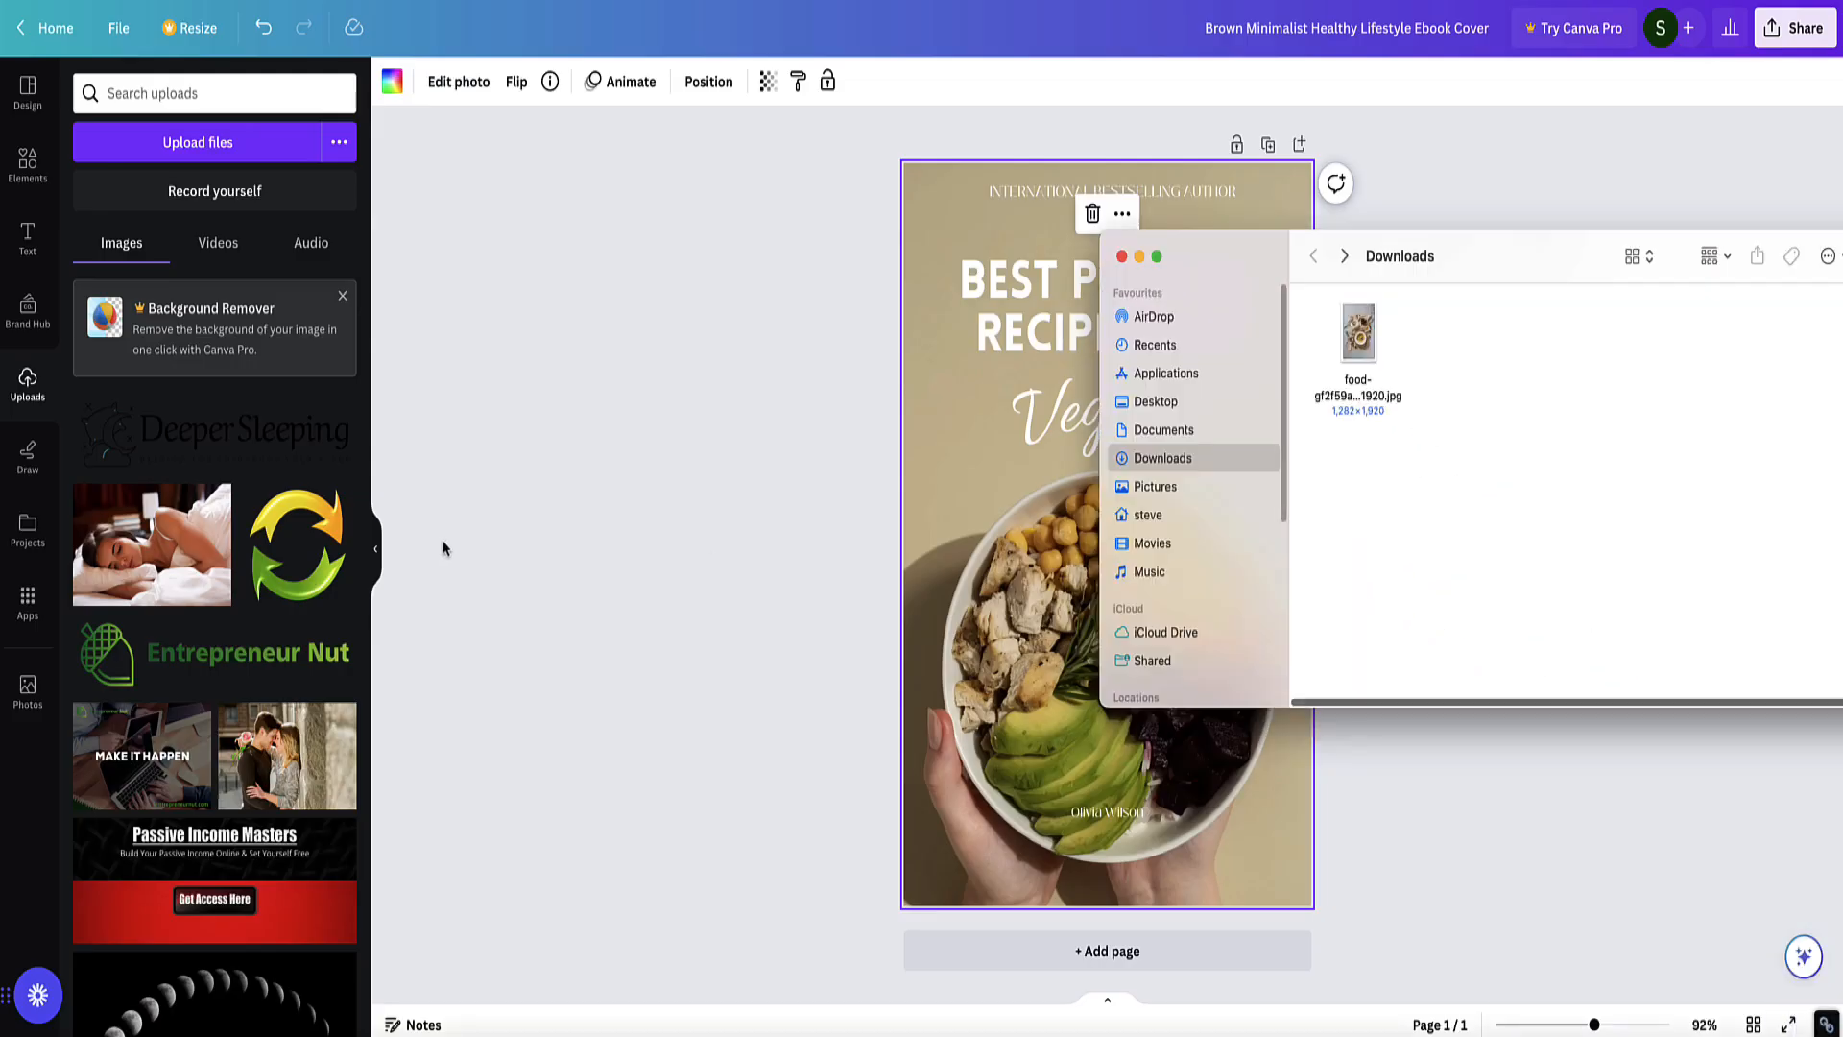
pyautogui.click(13, 389)
pyautogui.moveTo(1357, 347); pyautogui.dragTo(465, 378)
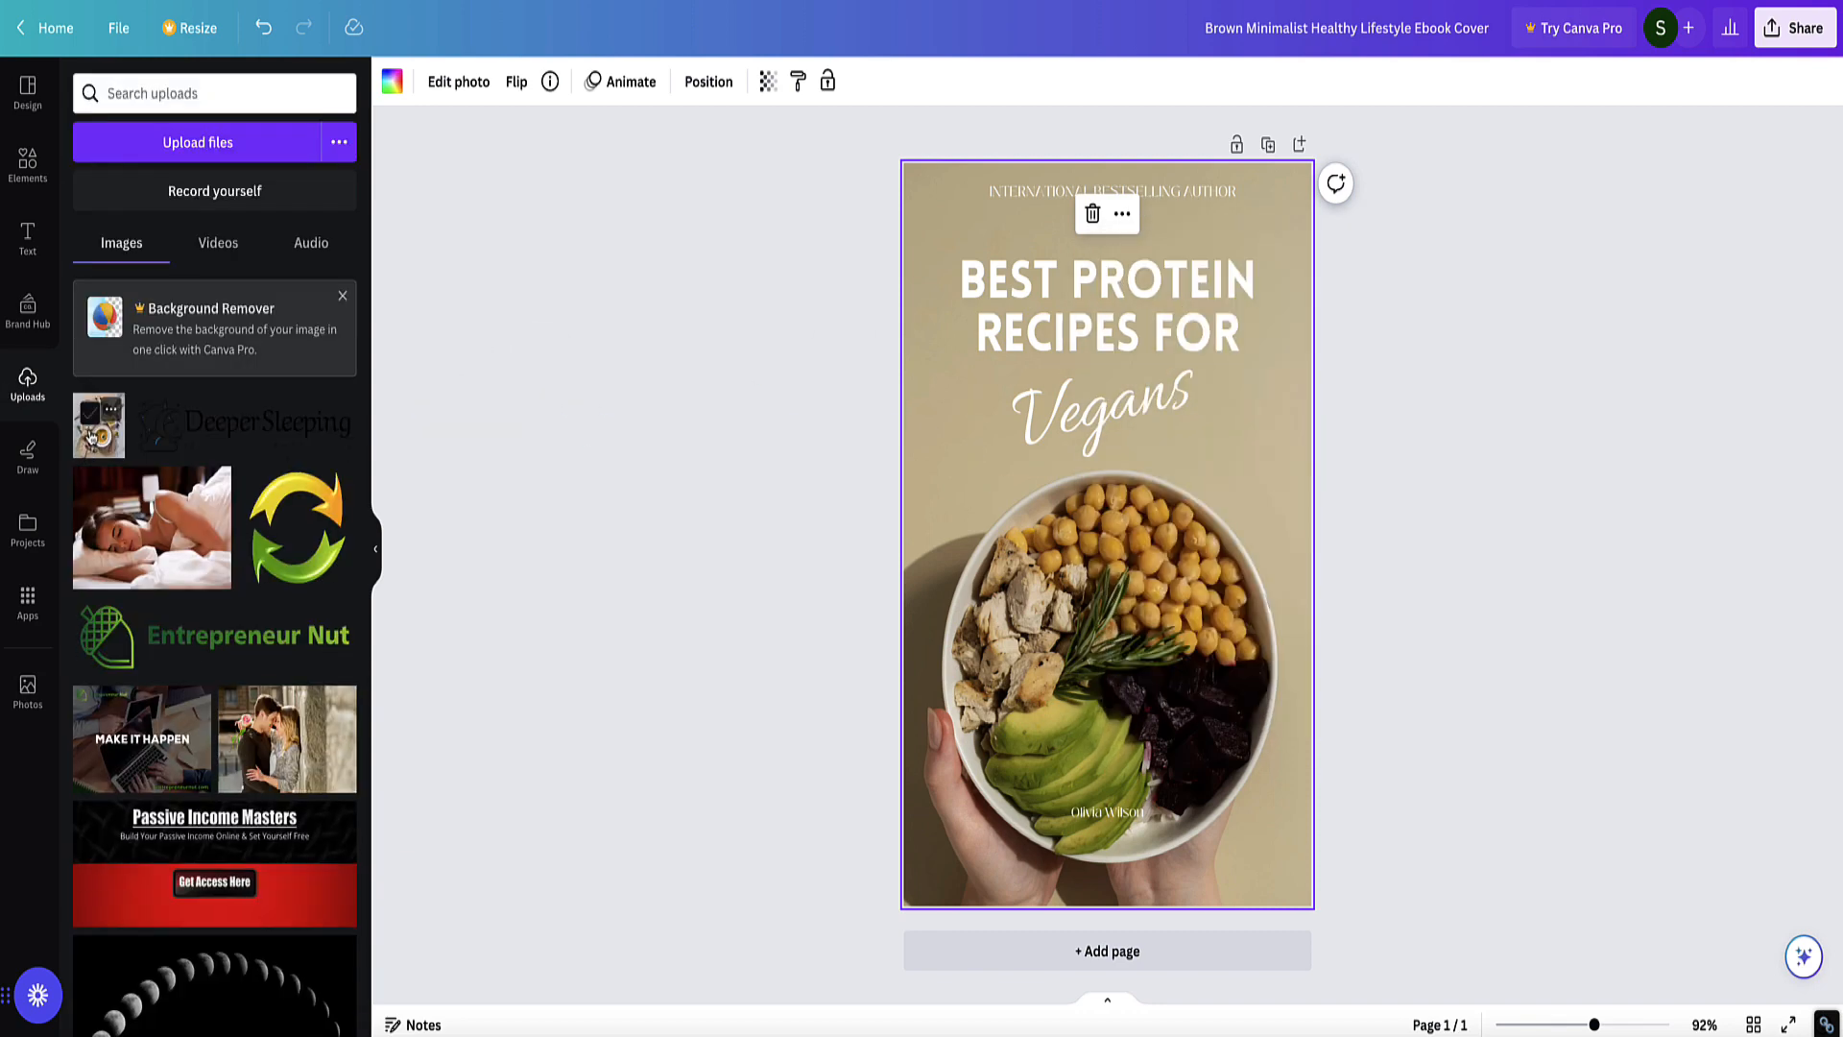
pyautogui.moveTo(96, 438); pyautogui.dragTo(936, 463)
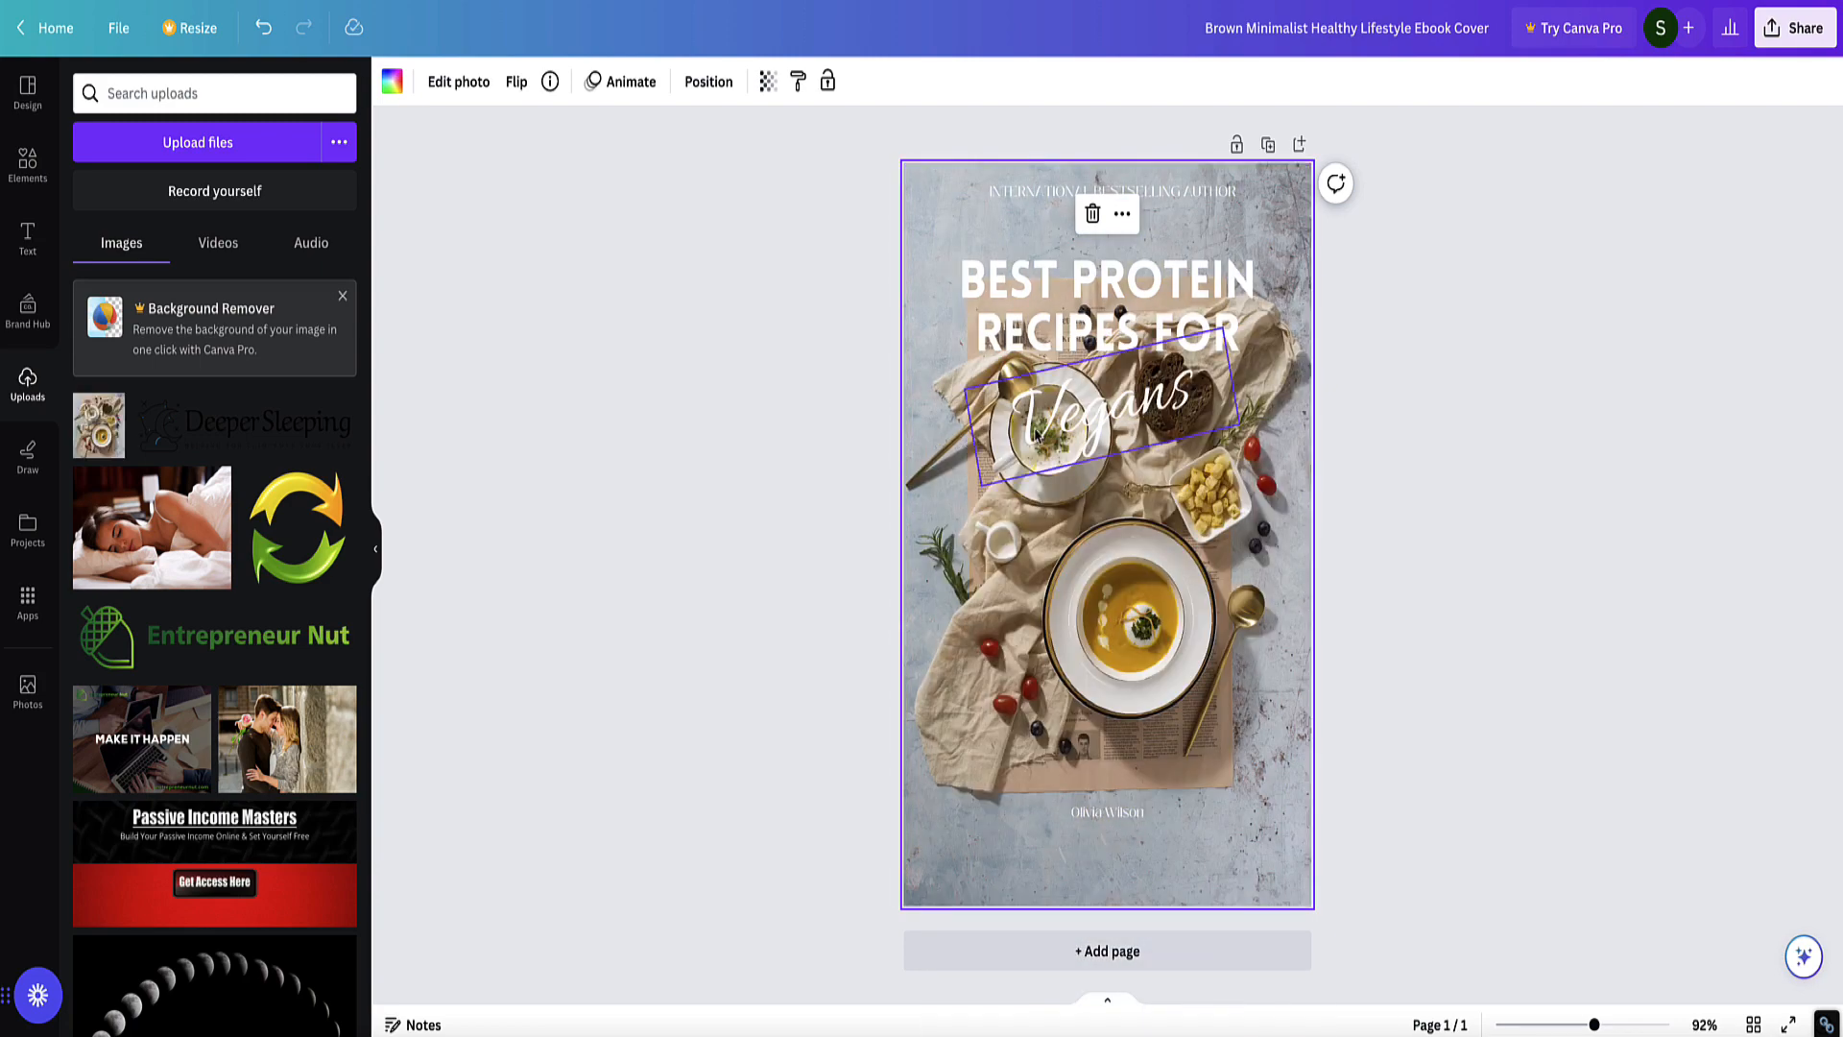
# Apply a black Outline effect with thickness 56 to the "Best Protein Recipes for" title.
pyautogui.click(1164, 280)
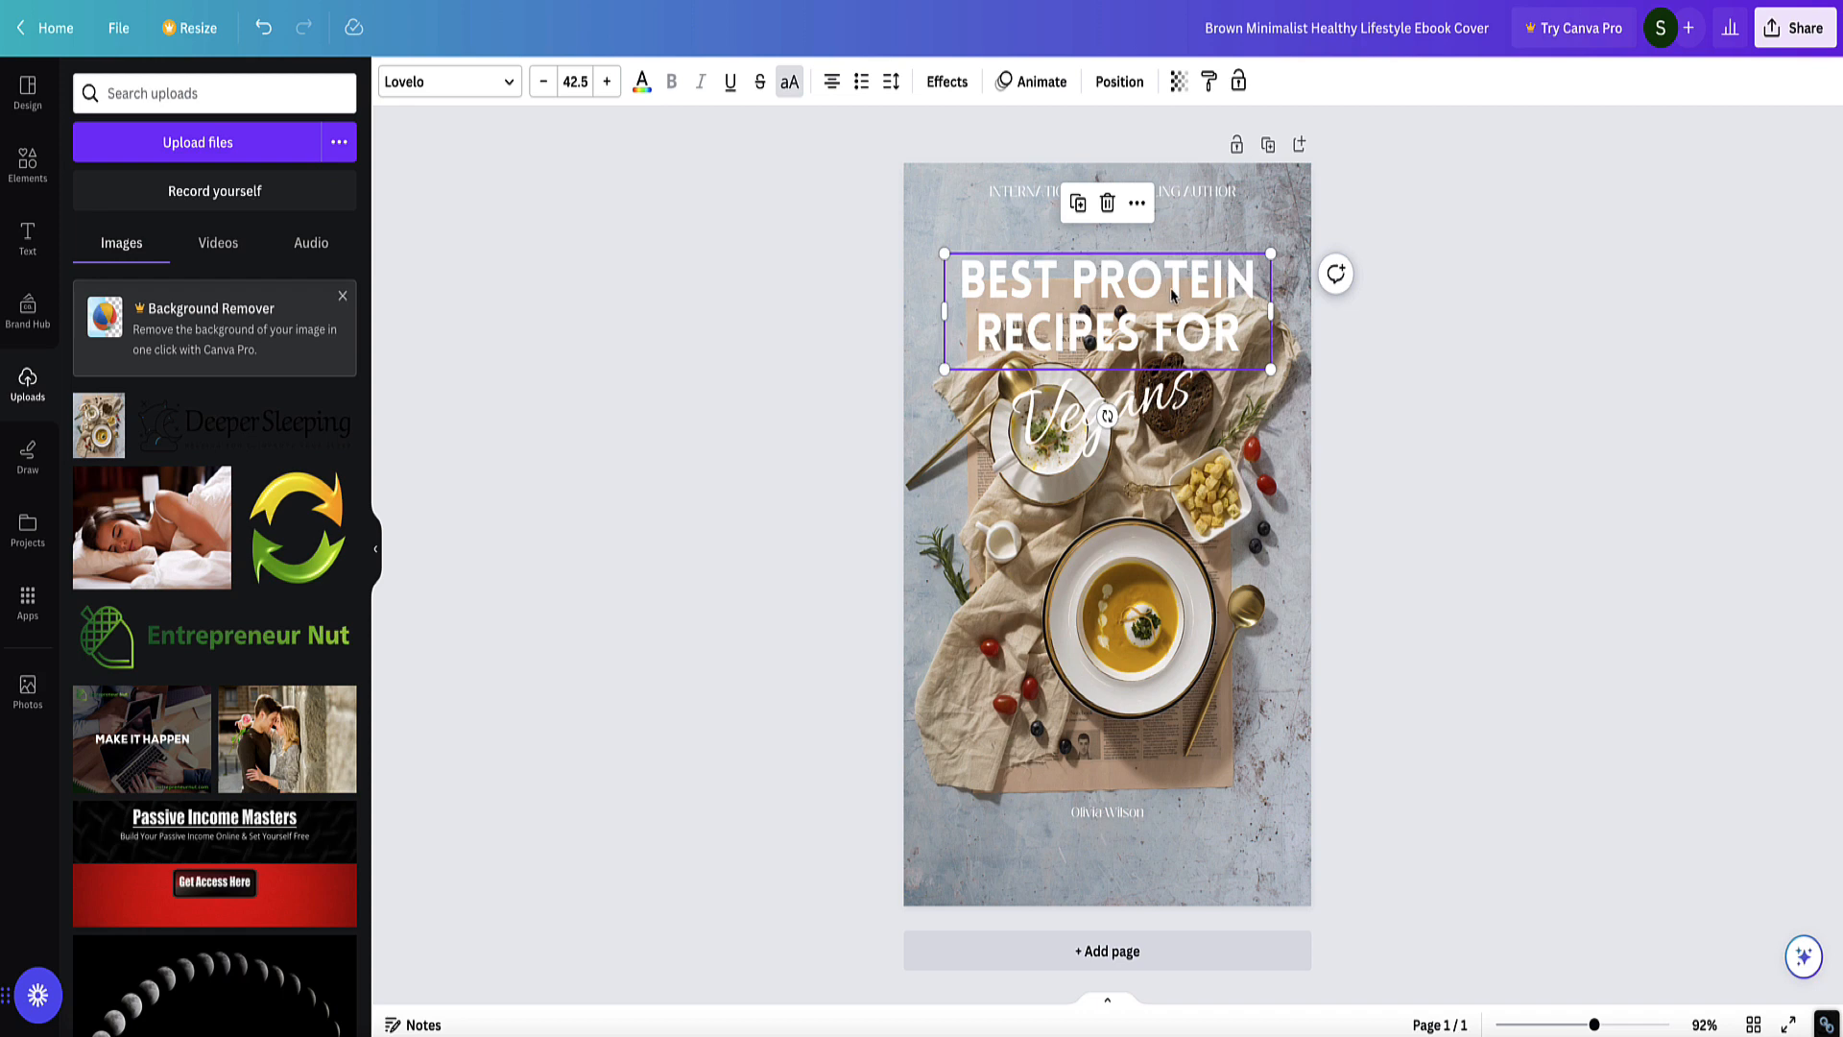
pyautogui.click(956, 93)
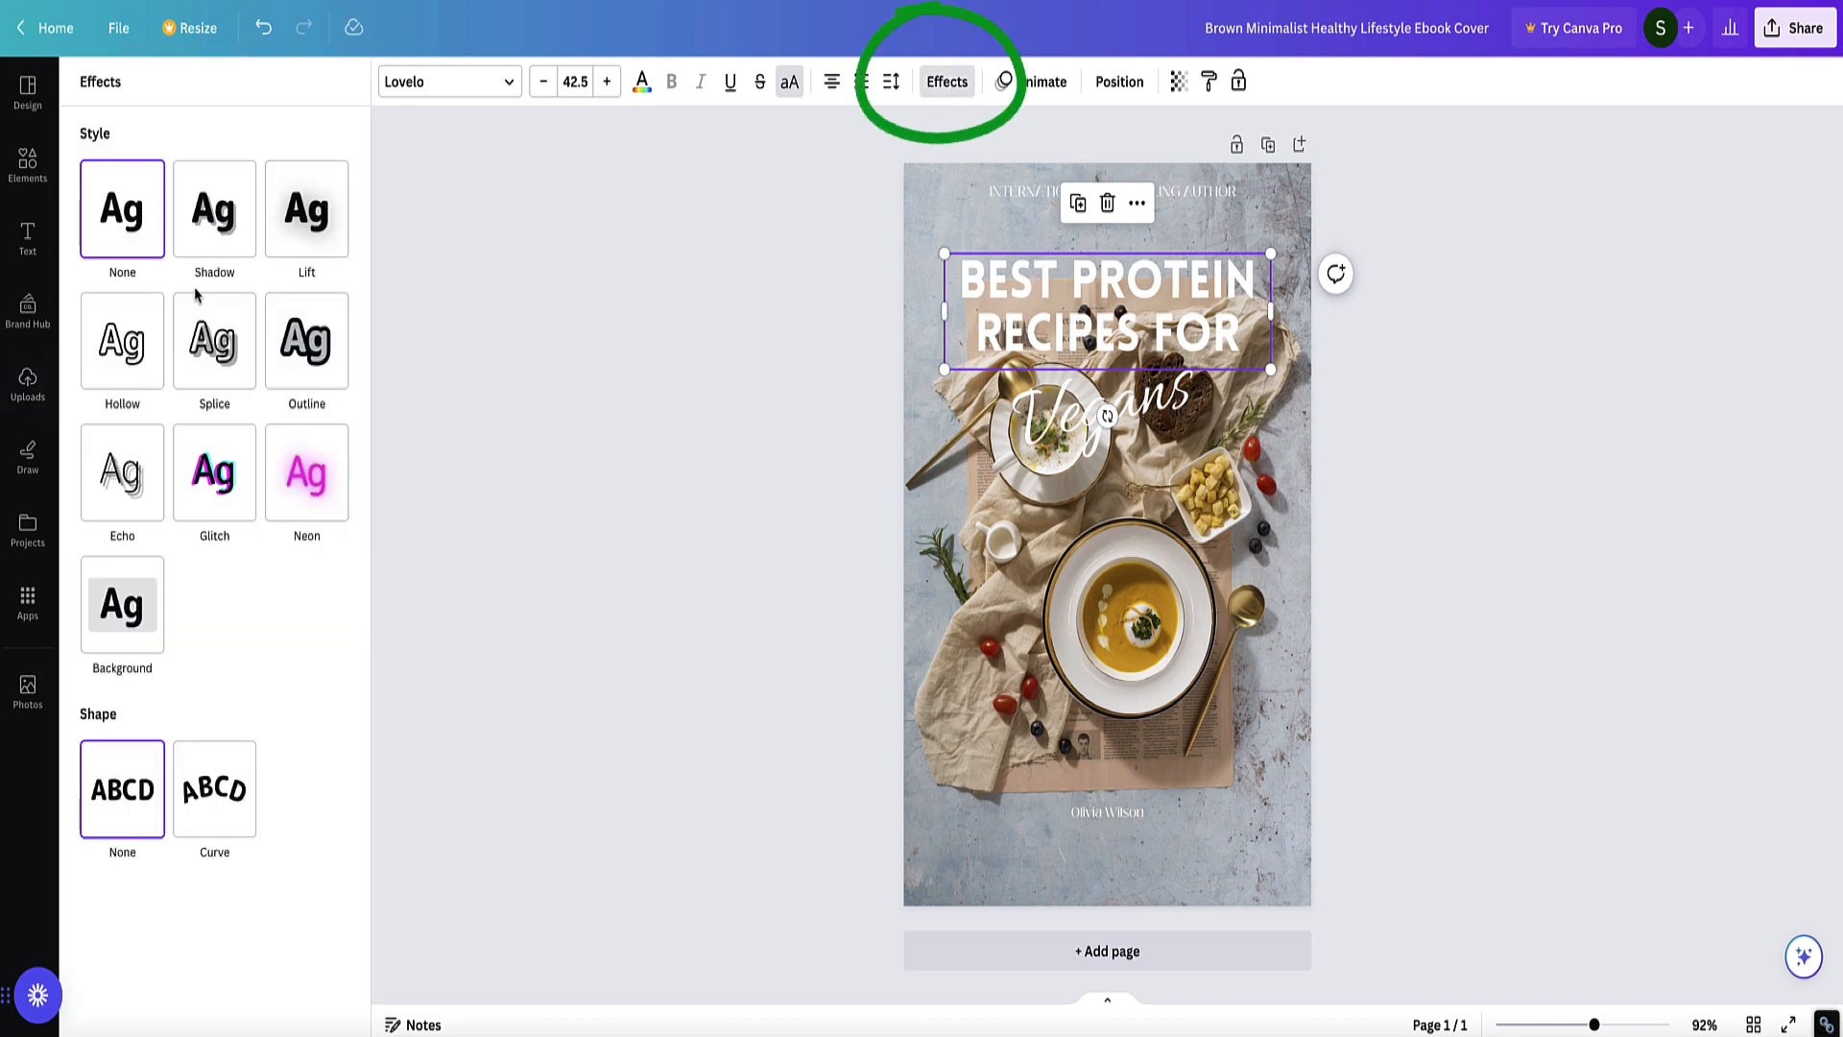
pyautogui.click(298, 348)
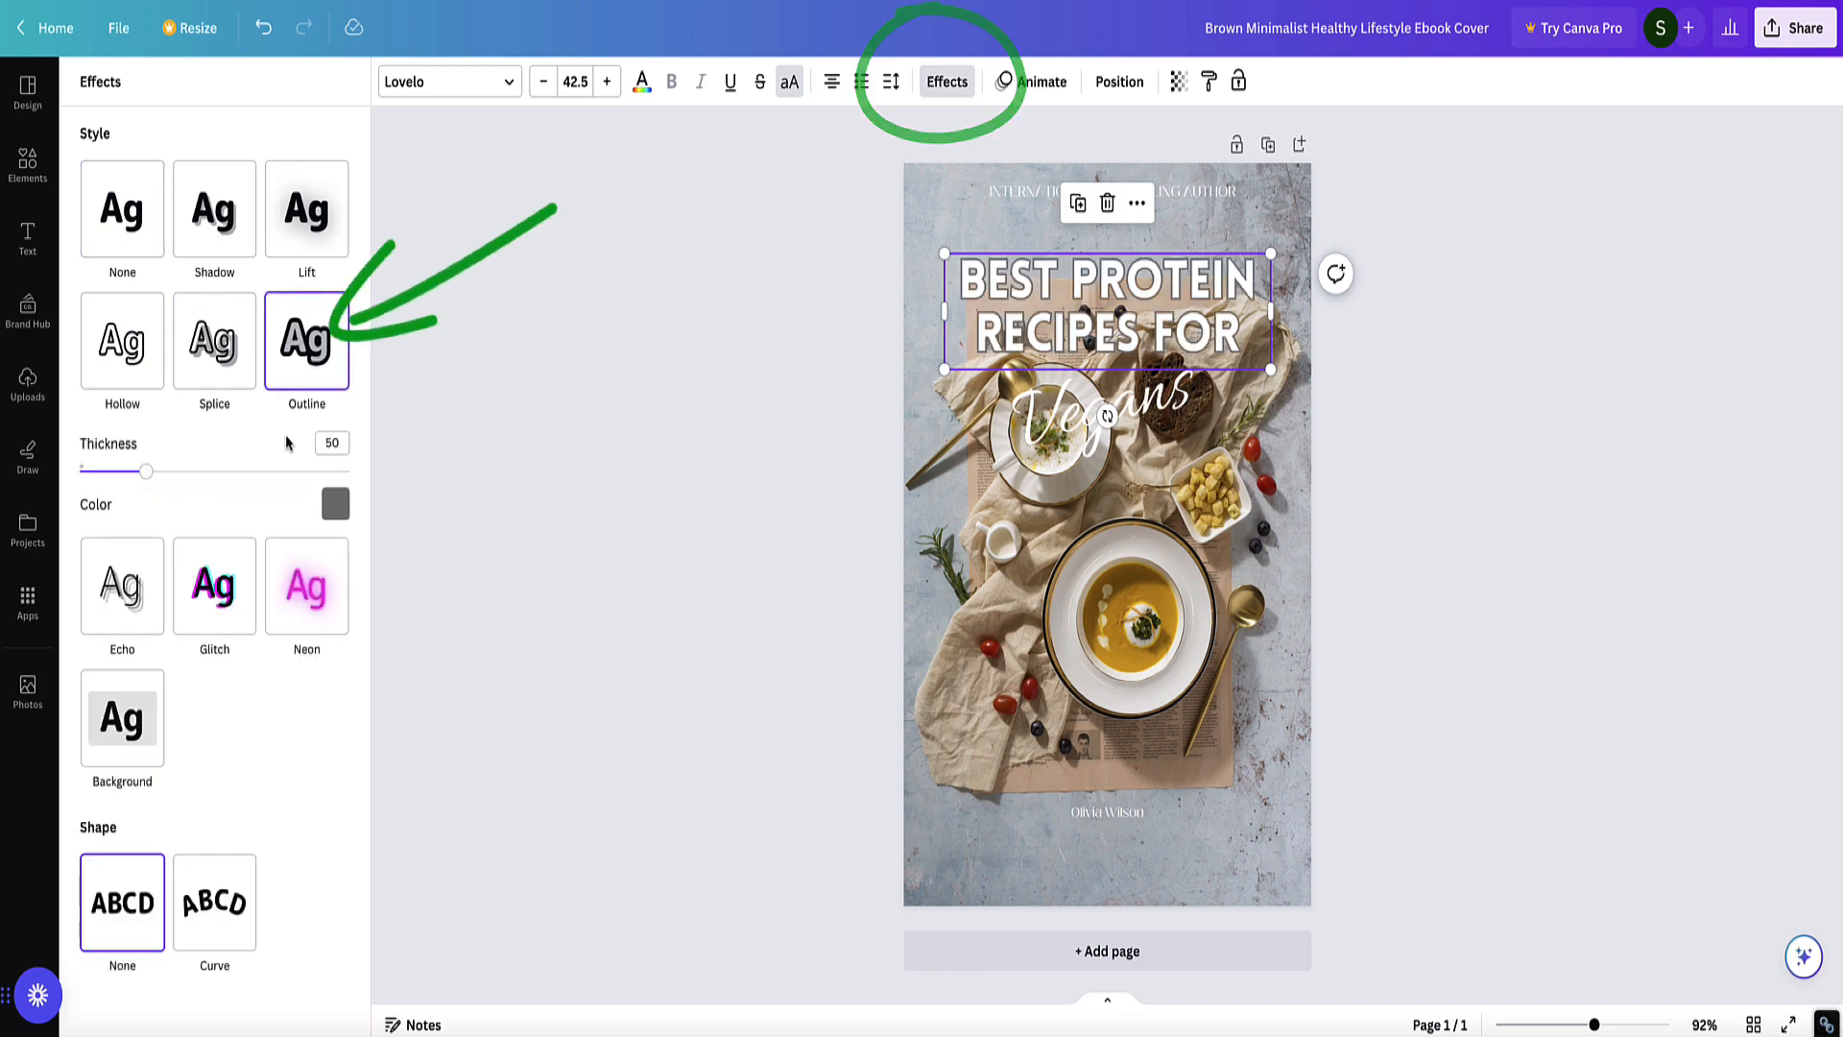
pyautogui.click(335, 504)
pyautogui.click(108, 830)
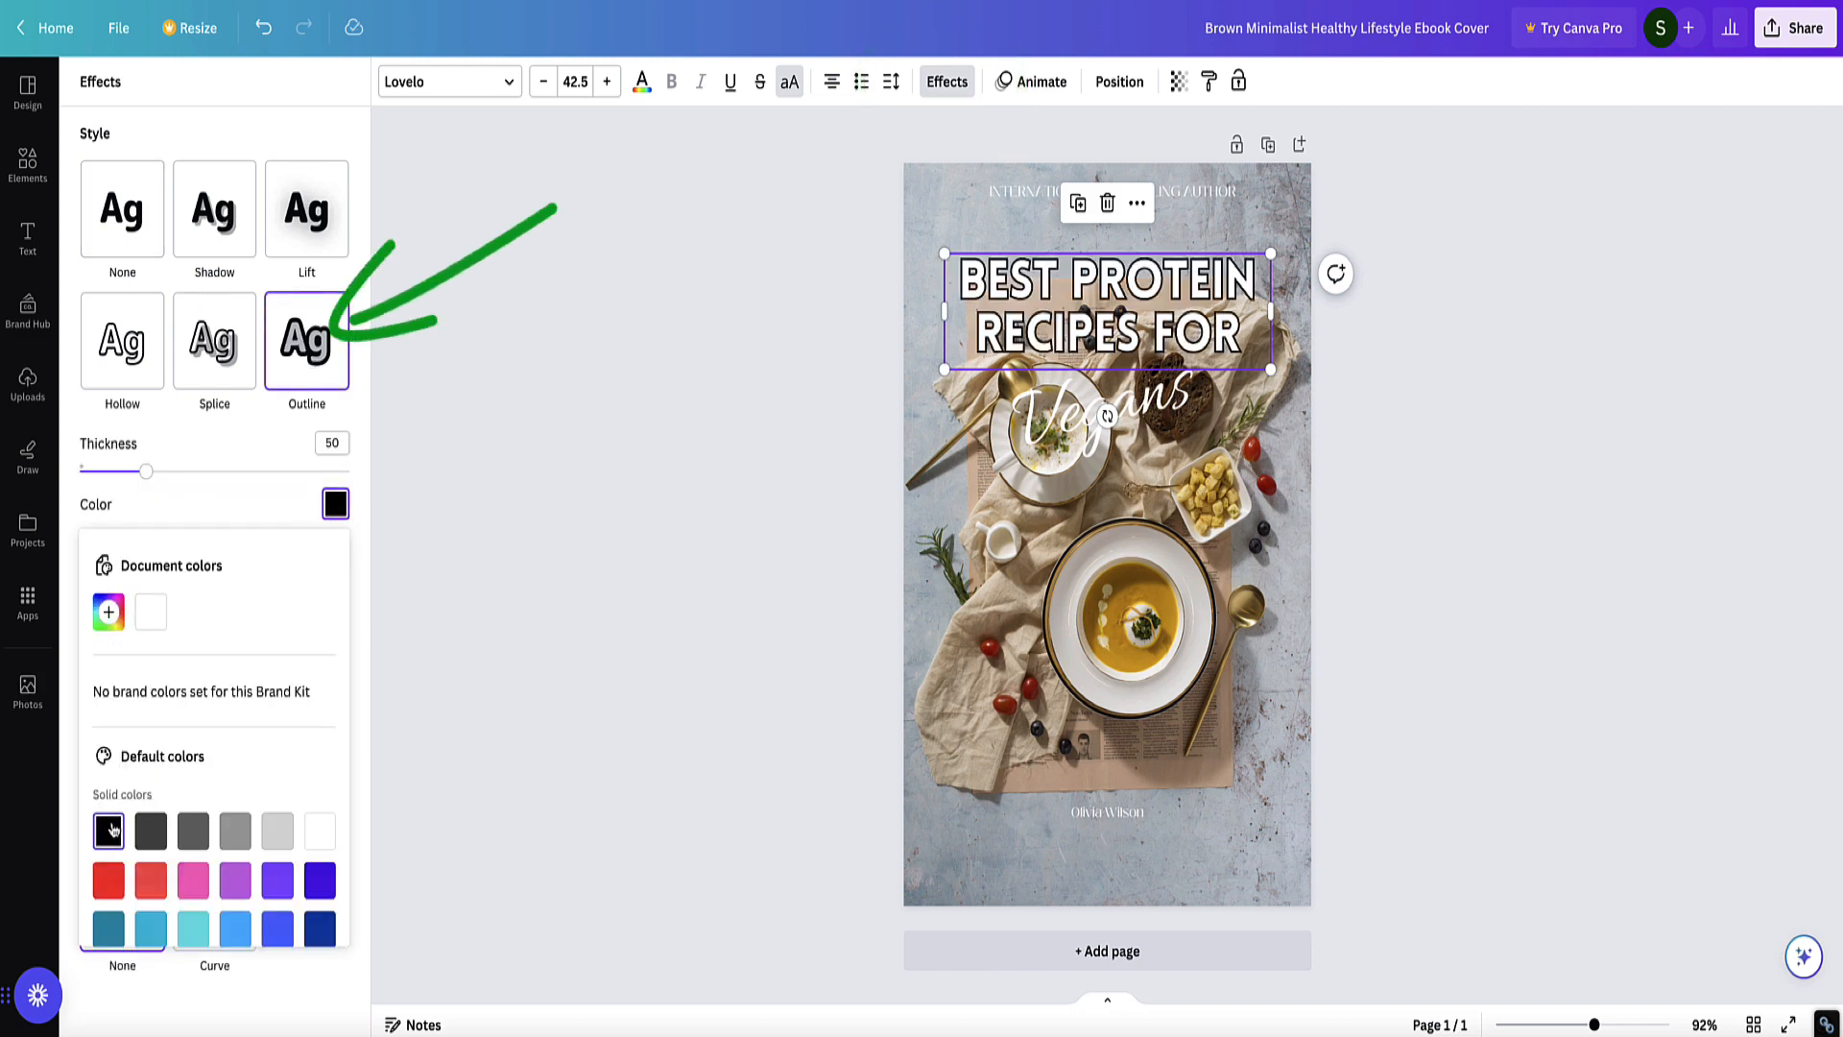
pyautogui.moveTo(146, 472); pyautogui.dragTo(151, 477)
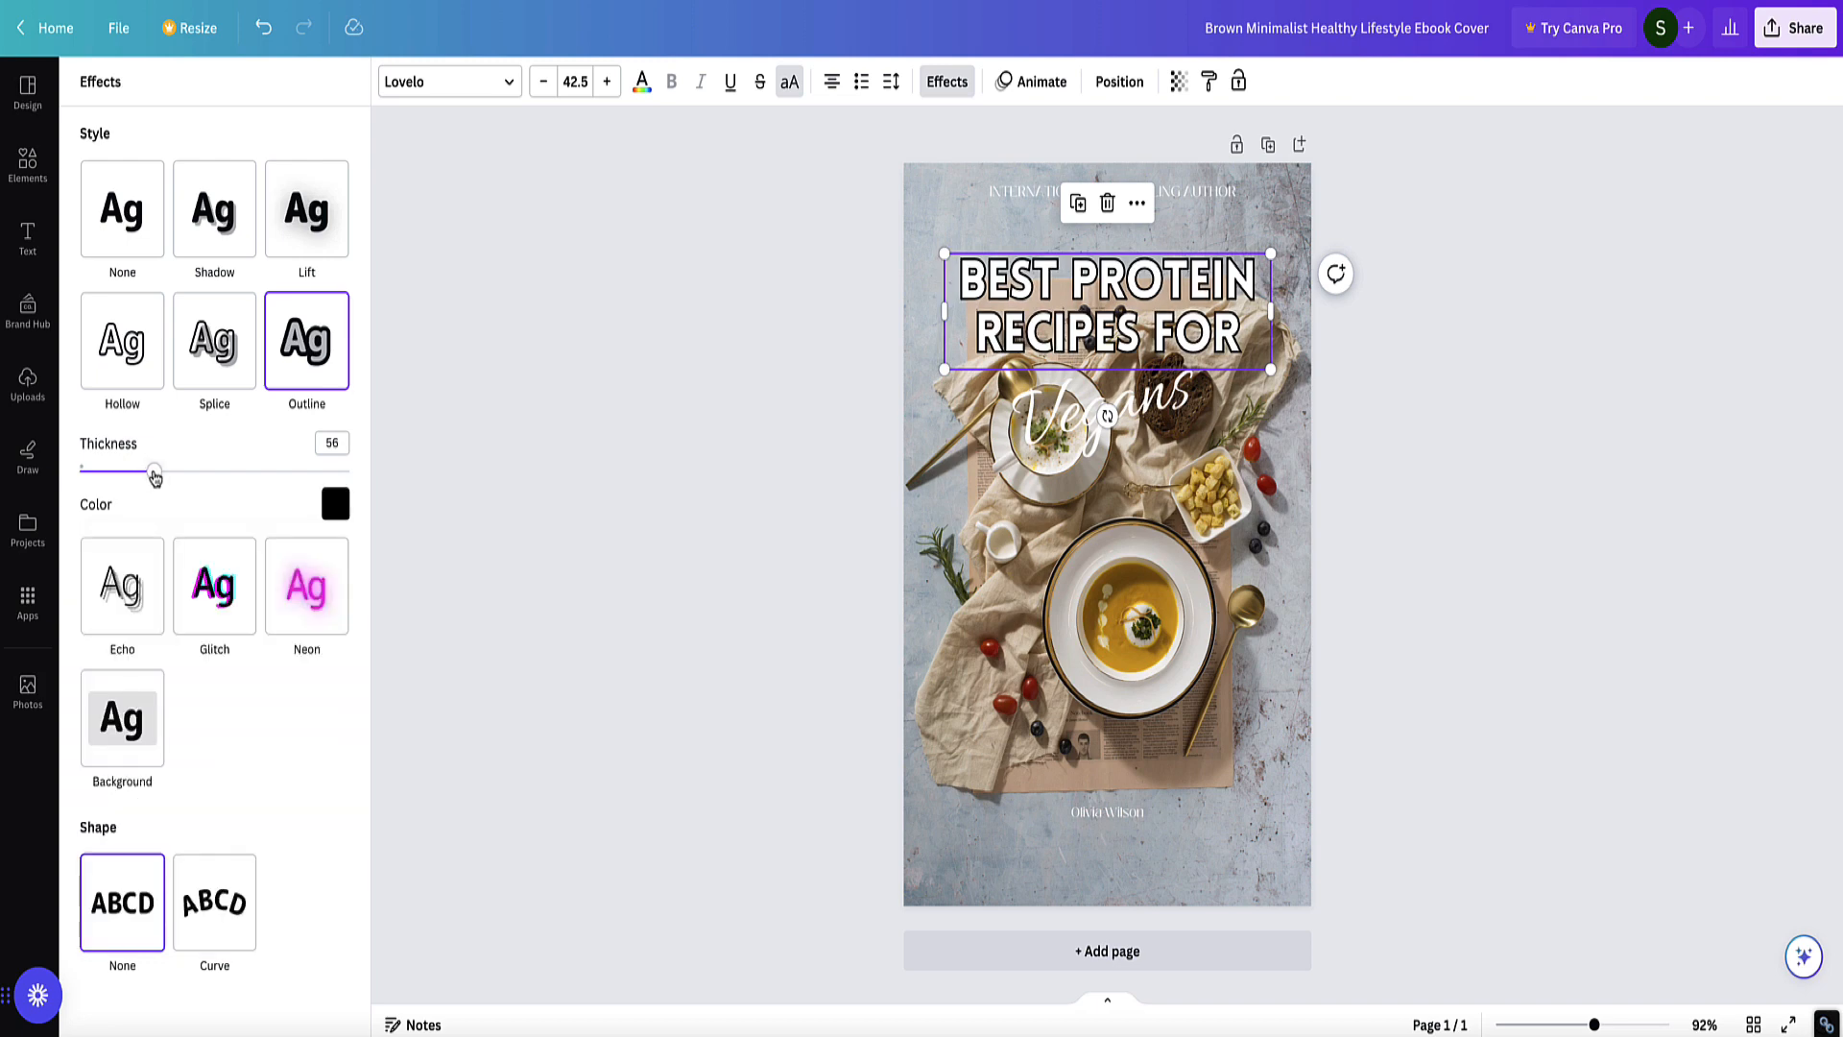
# Apply a black Outline effect to the "Vegans" text.
pyautogui.click(1047, 432)
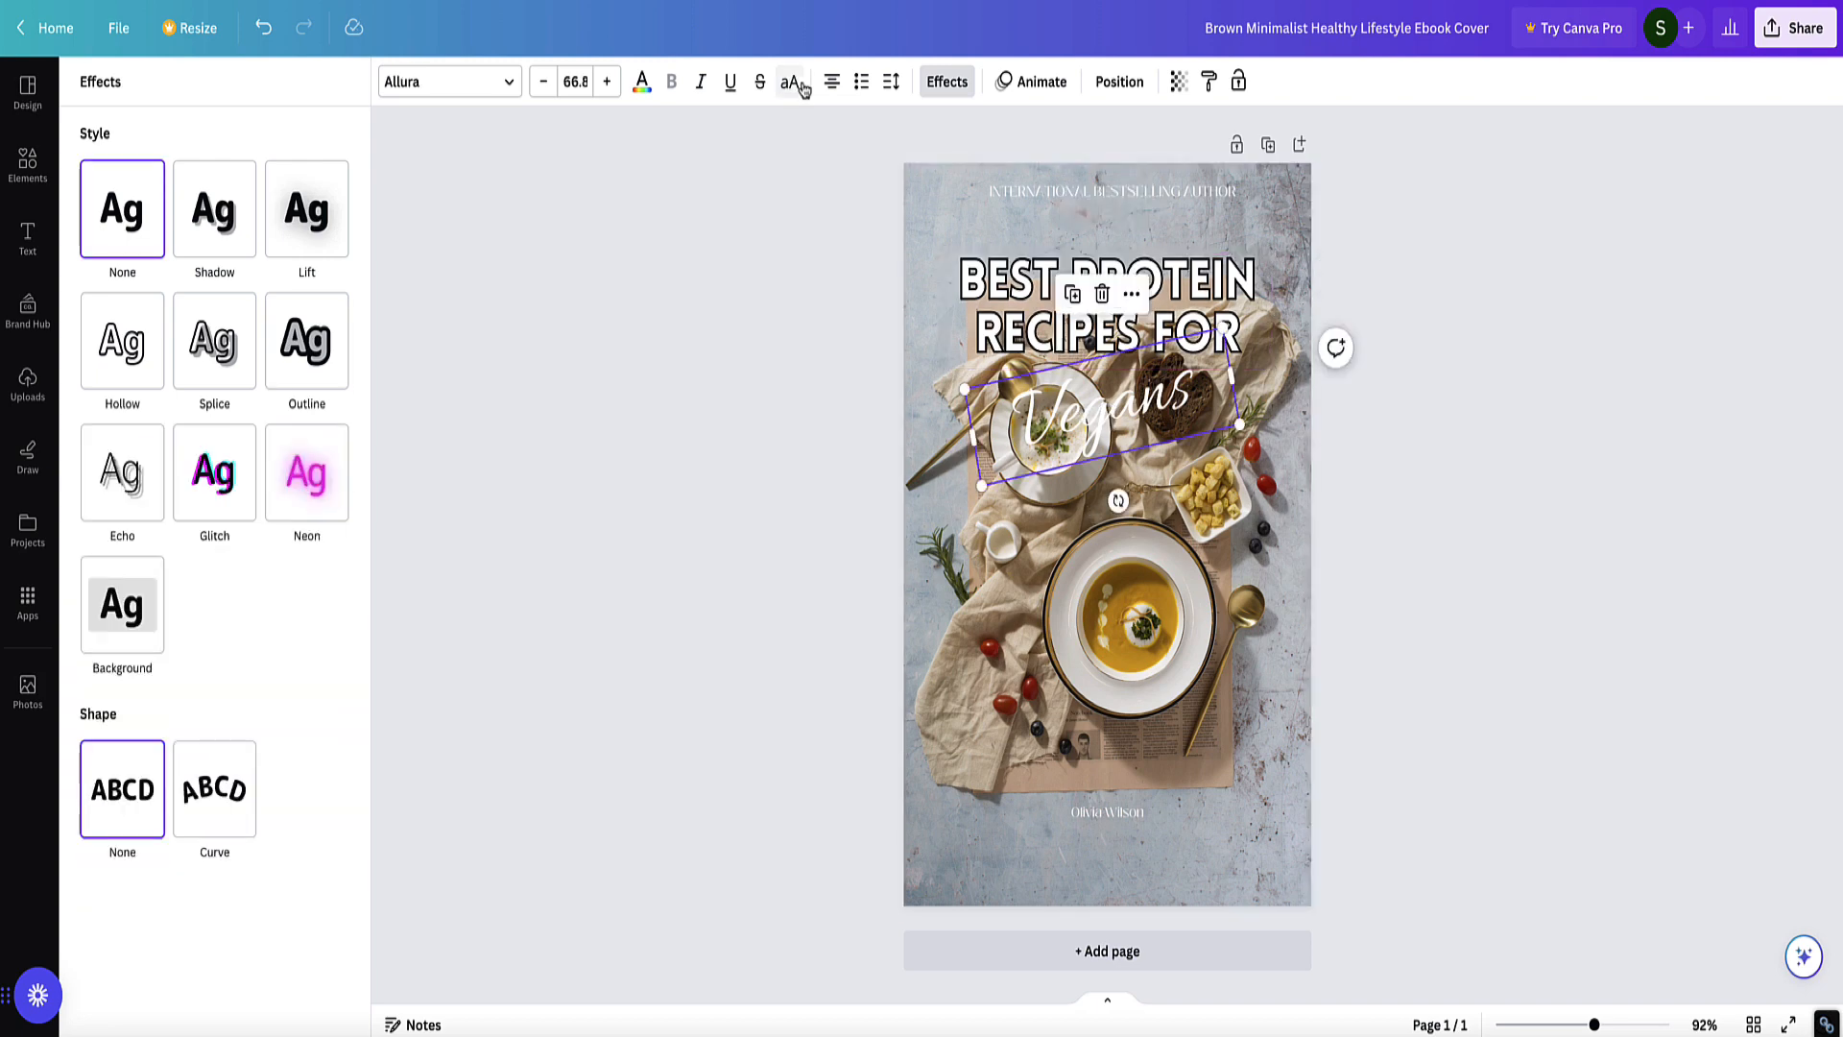
pyautogui.click(949, 83)
pyautogui.click(948, 82)
pyautogui.click(288, 344)
pyautogui.click(335, 504)
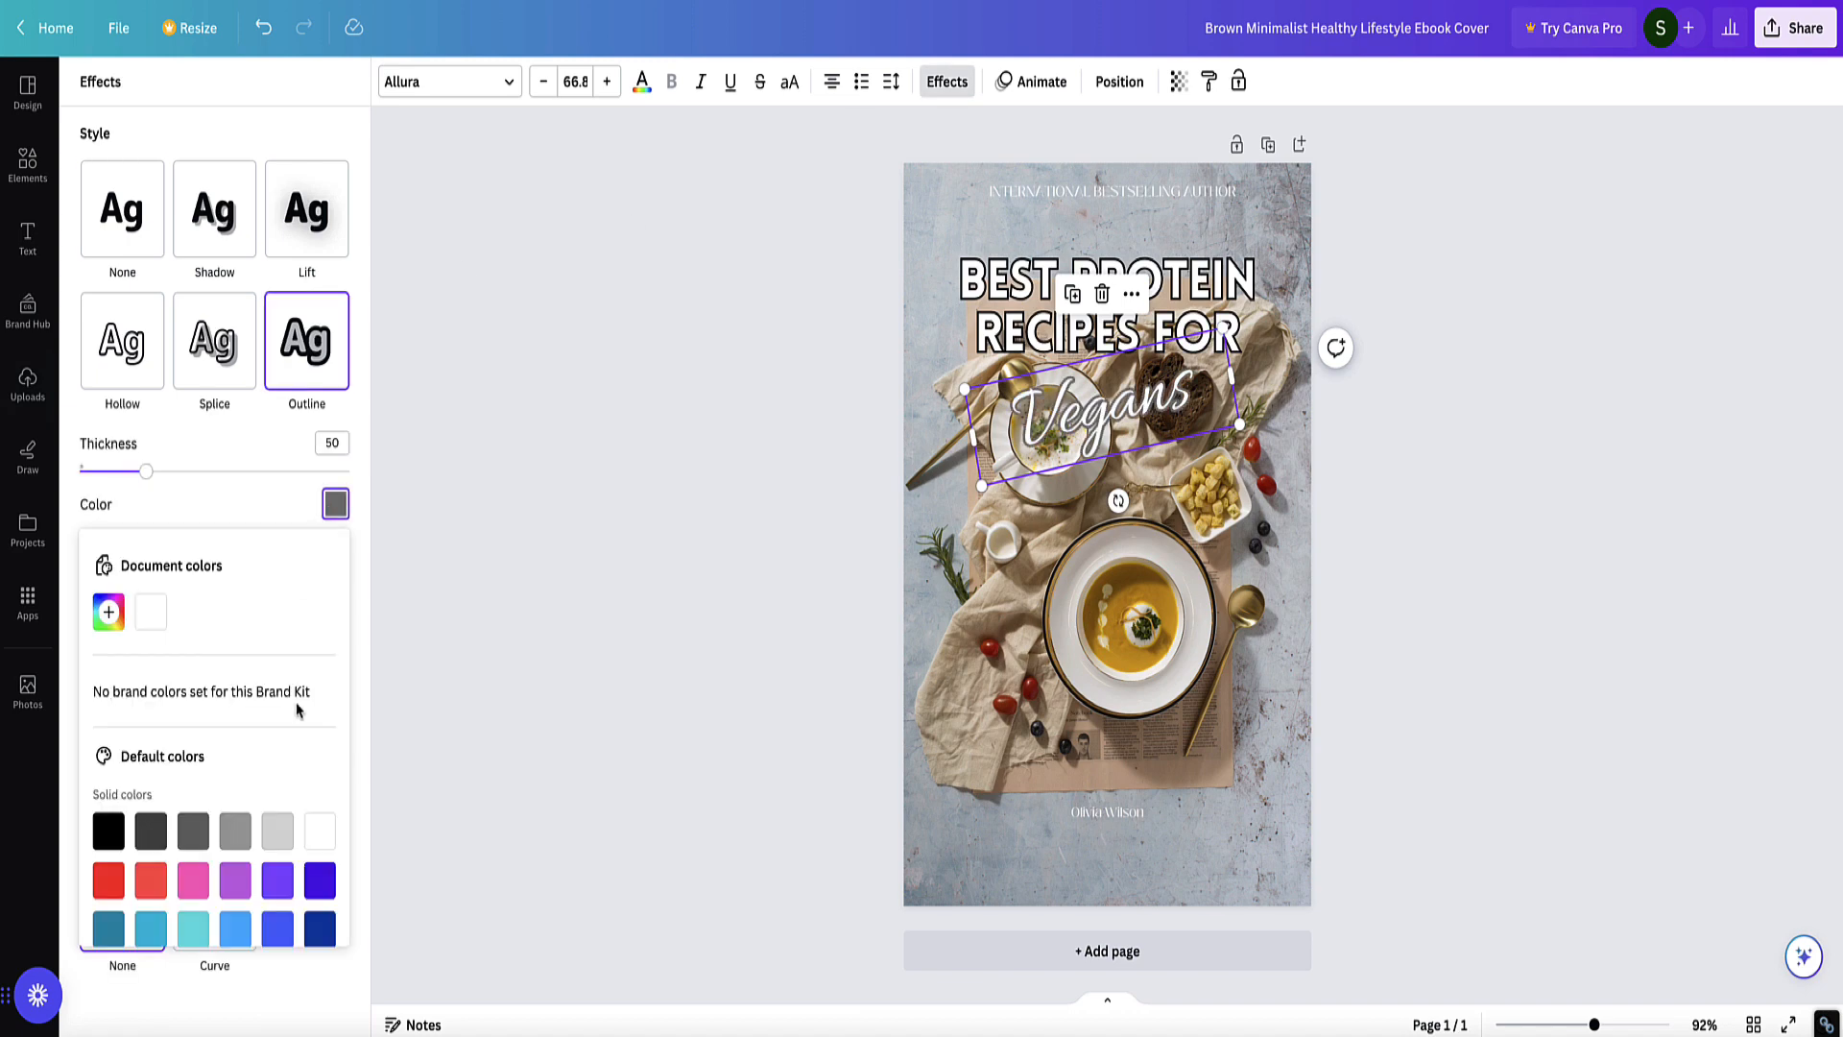
pyautogui.click(109, 831)
# Remove the "International Bestselling Author" line and move the title and "Vegans" text upward on the cover.
pyautogui.click(594, 432)
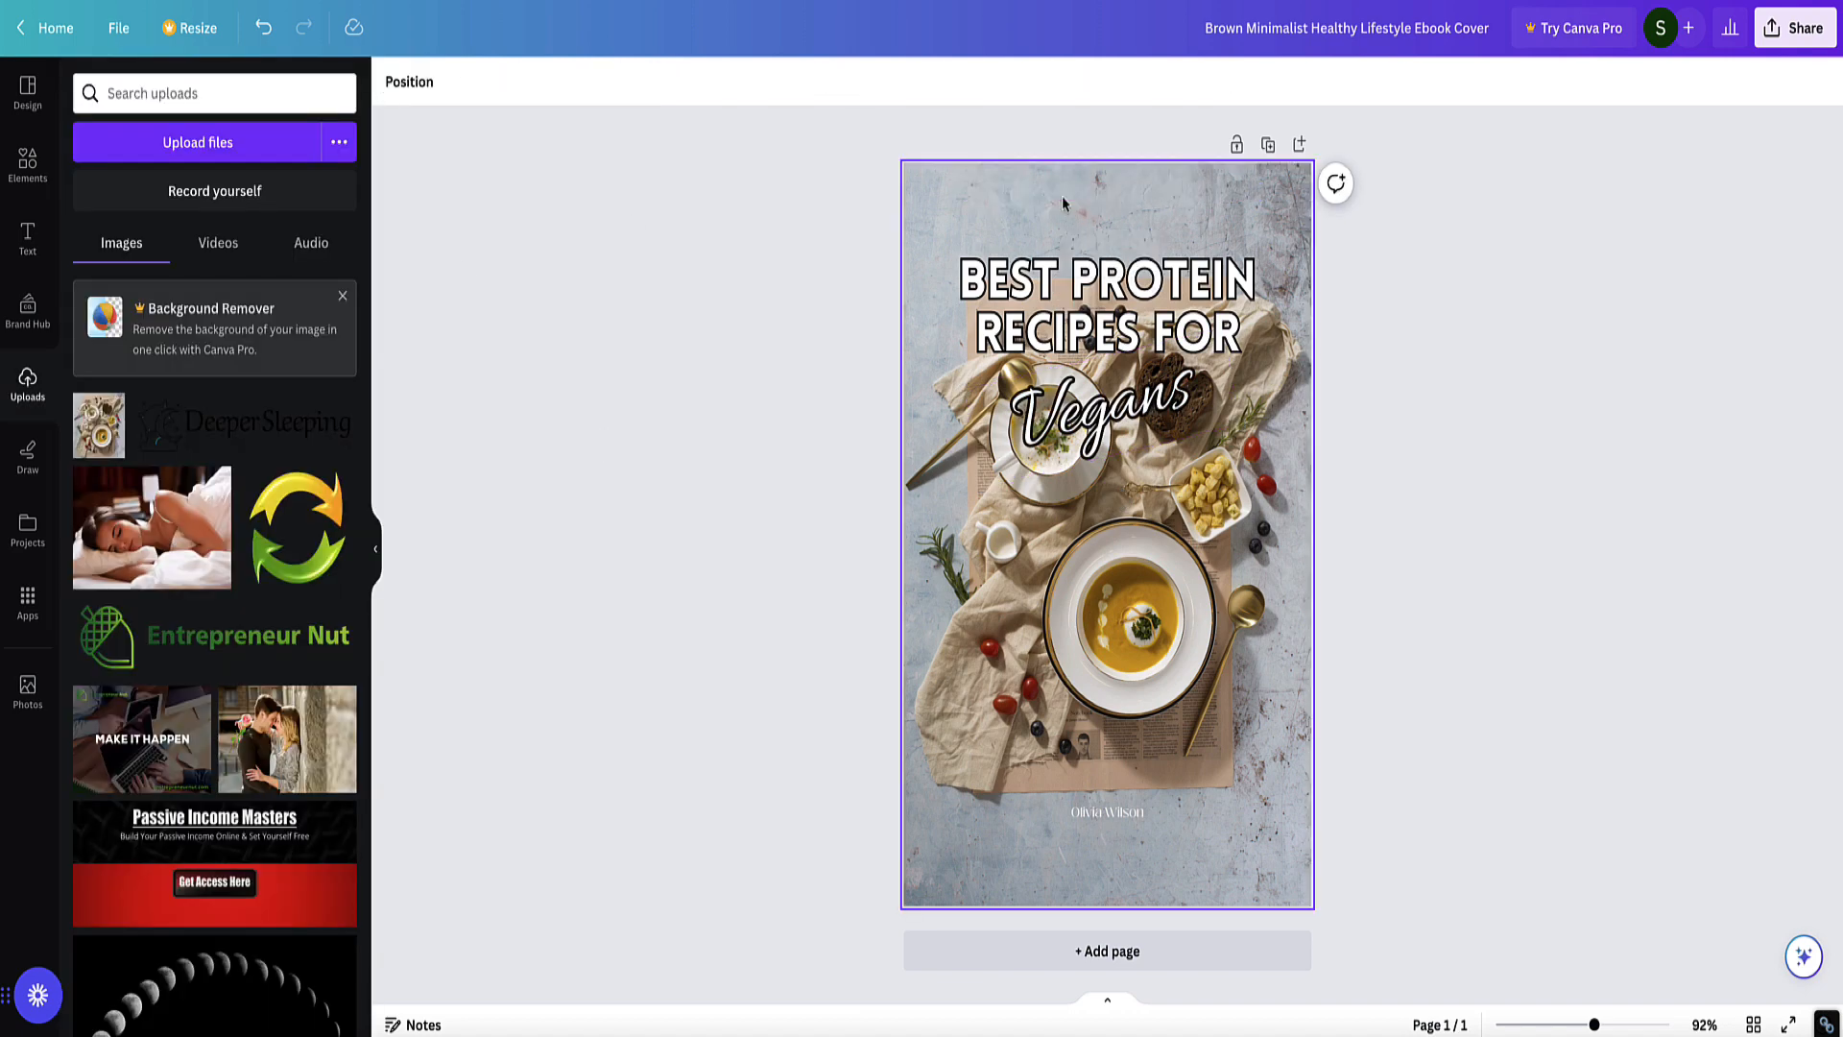
pyautogui.moveTo(1088, 290); pyautogui.dragTo(1088, 210)
pyautogui.click(753, 401)
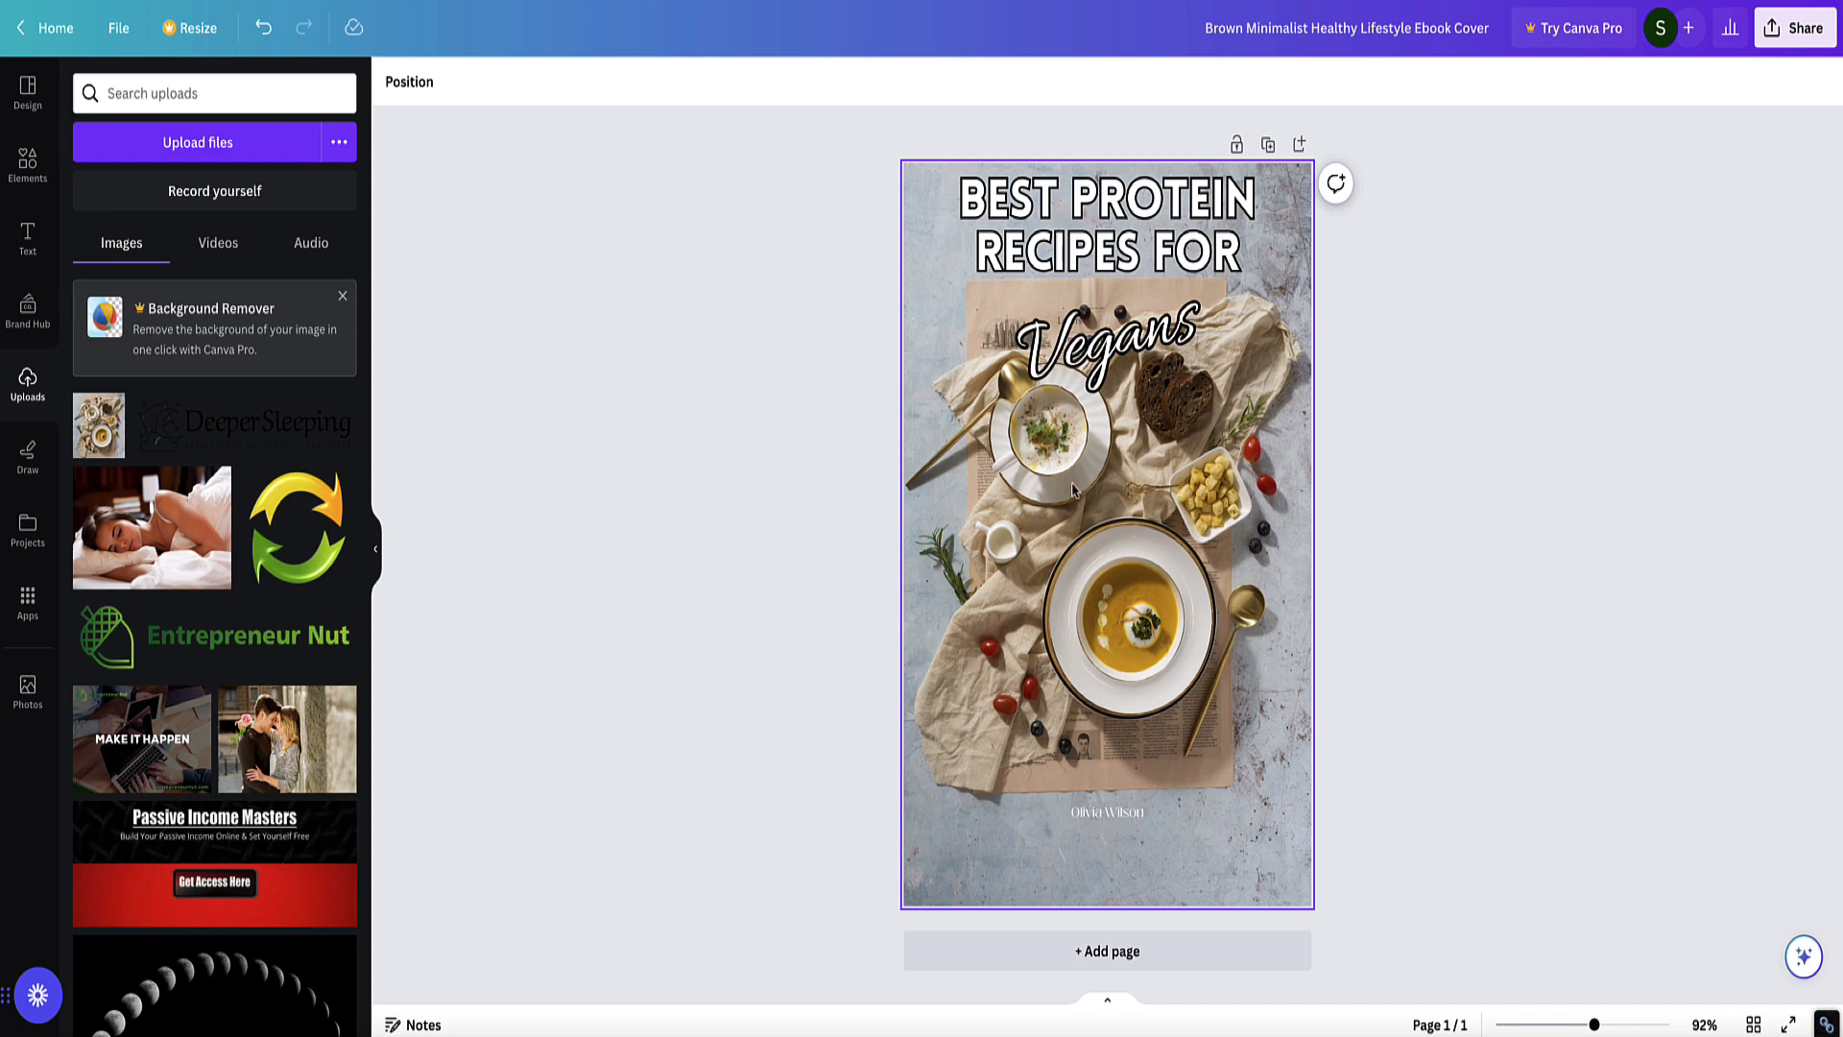
# Undo the last moves of the title and "Vegans" text and deselect everything.
pyautogui.hotkey('ctrl', 'z')
pyautogui.hotkey('ctrl', 'z')
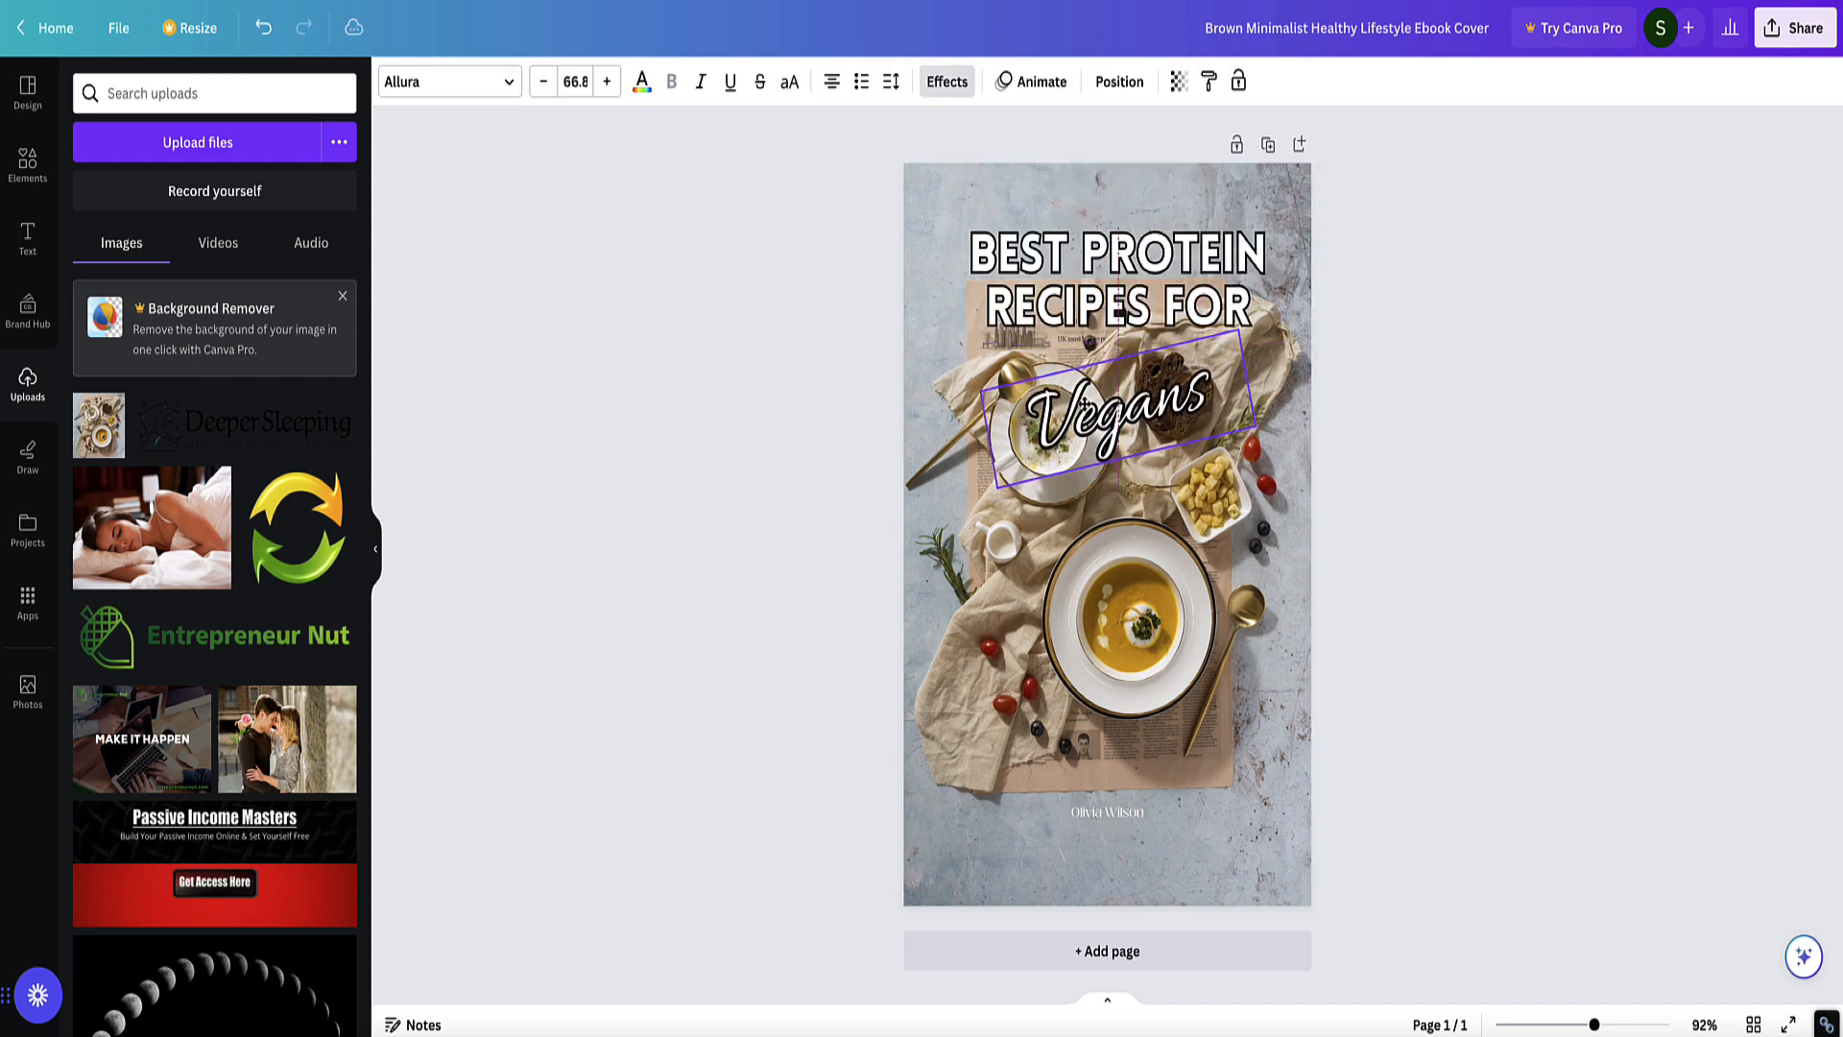
pyautogui.hotkey('ctrl', 'z')
pyautogui.click(782, 501)
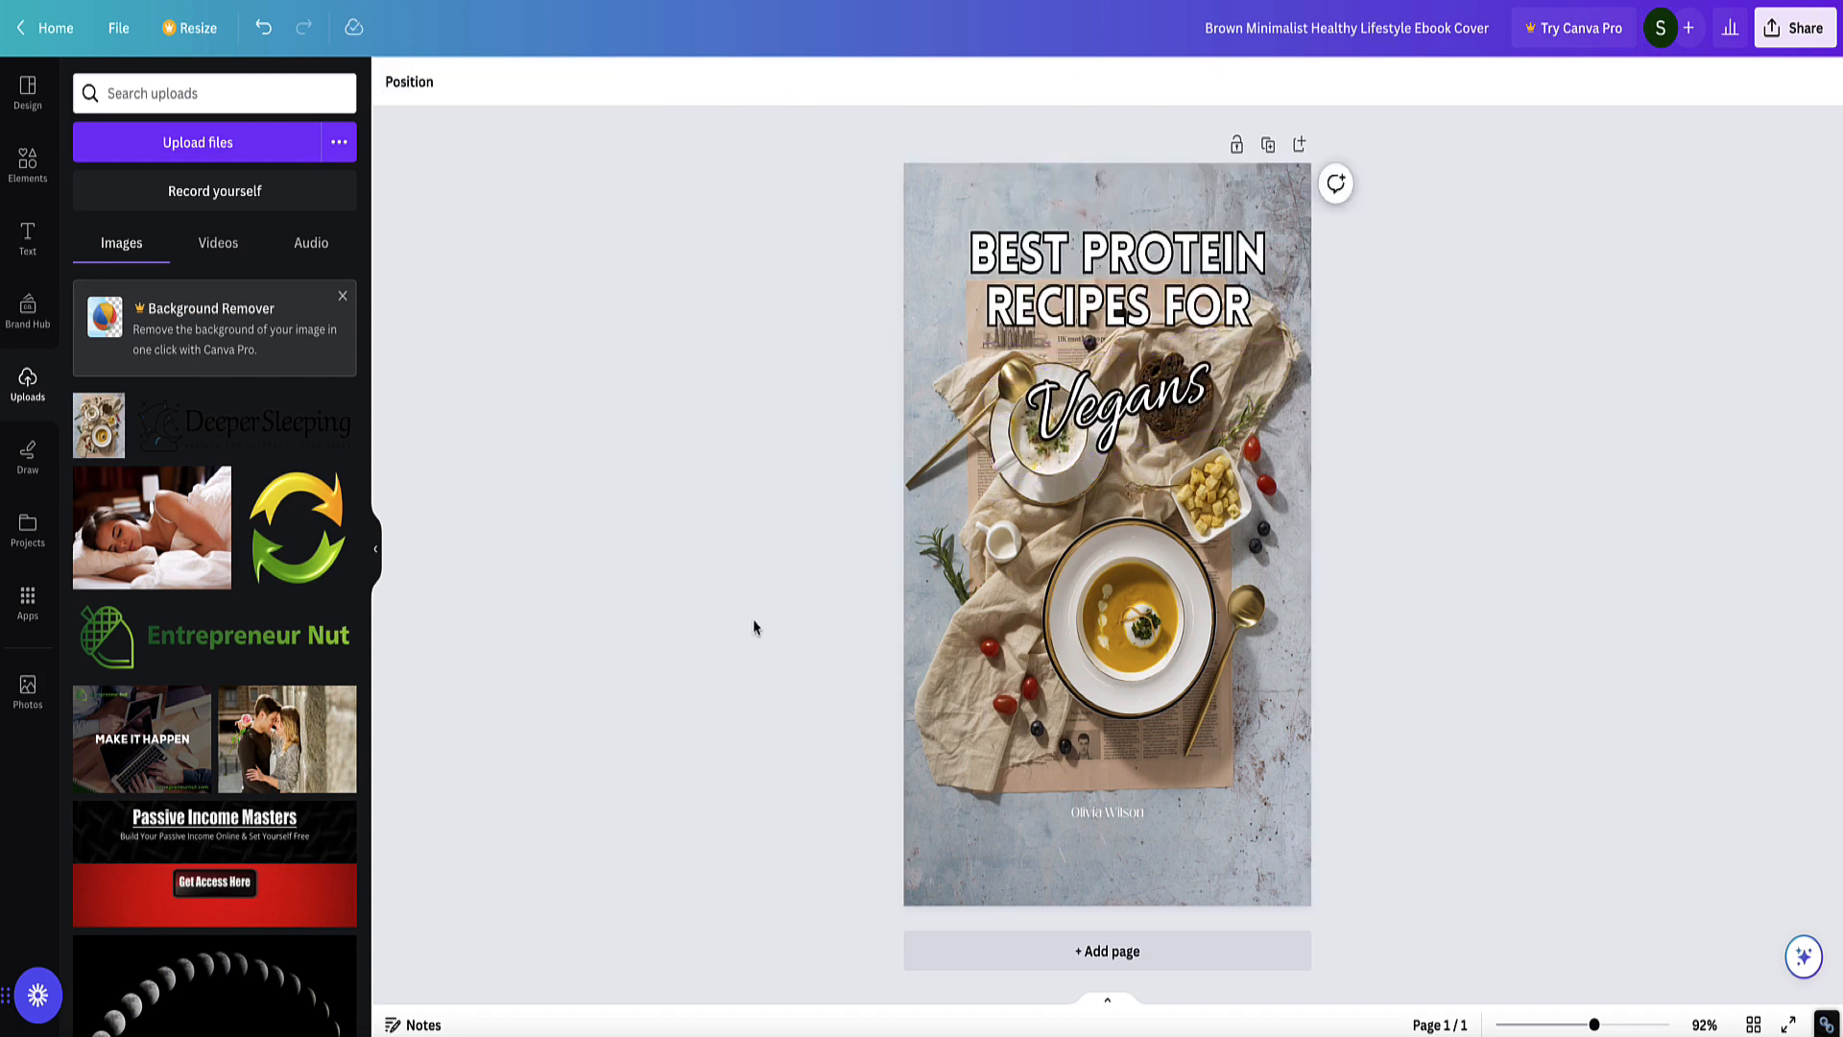
# Search the elements library for "healthy food" and show all matching graphics.
pyautogui.click(25, 163)
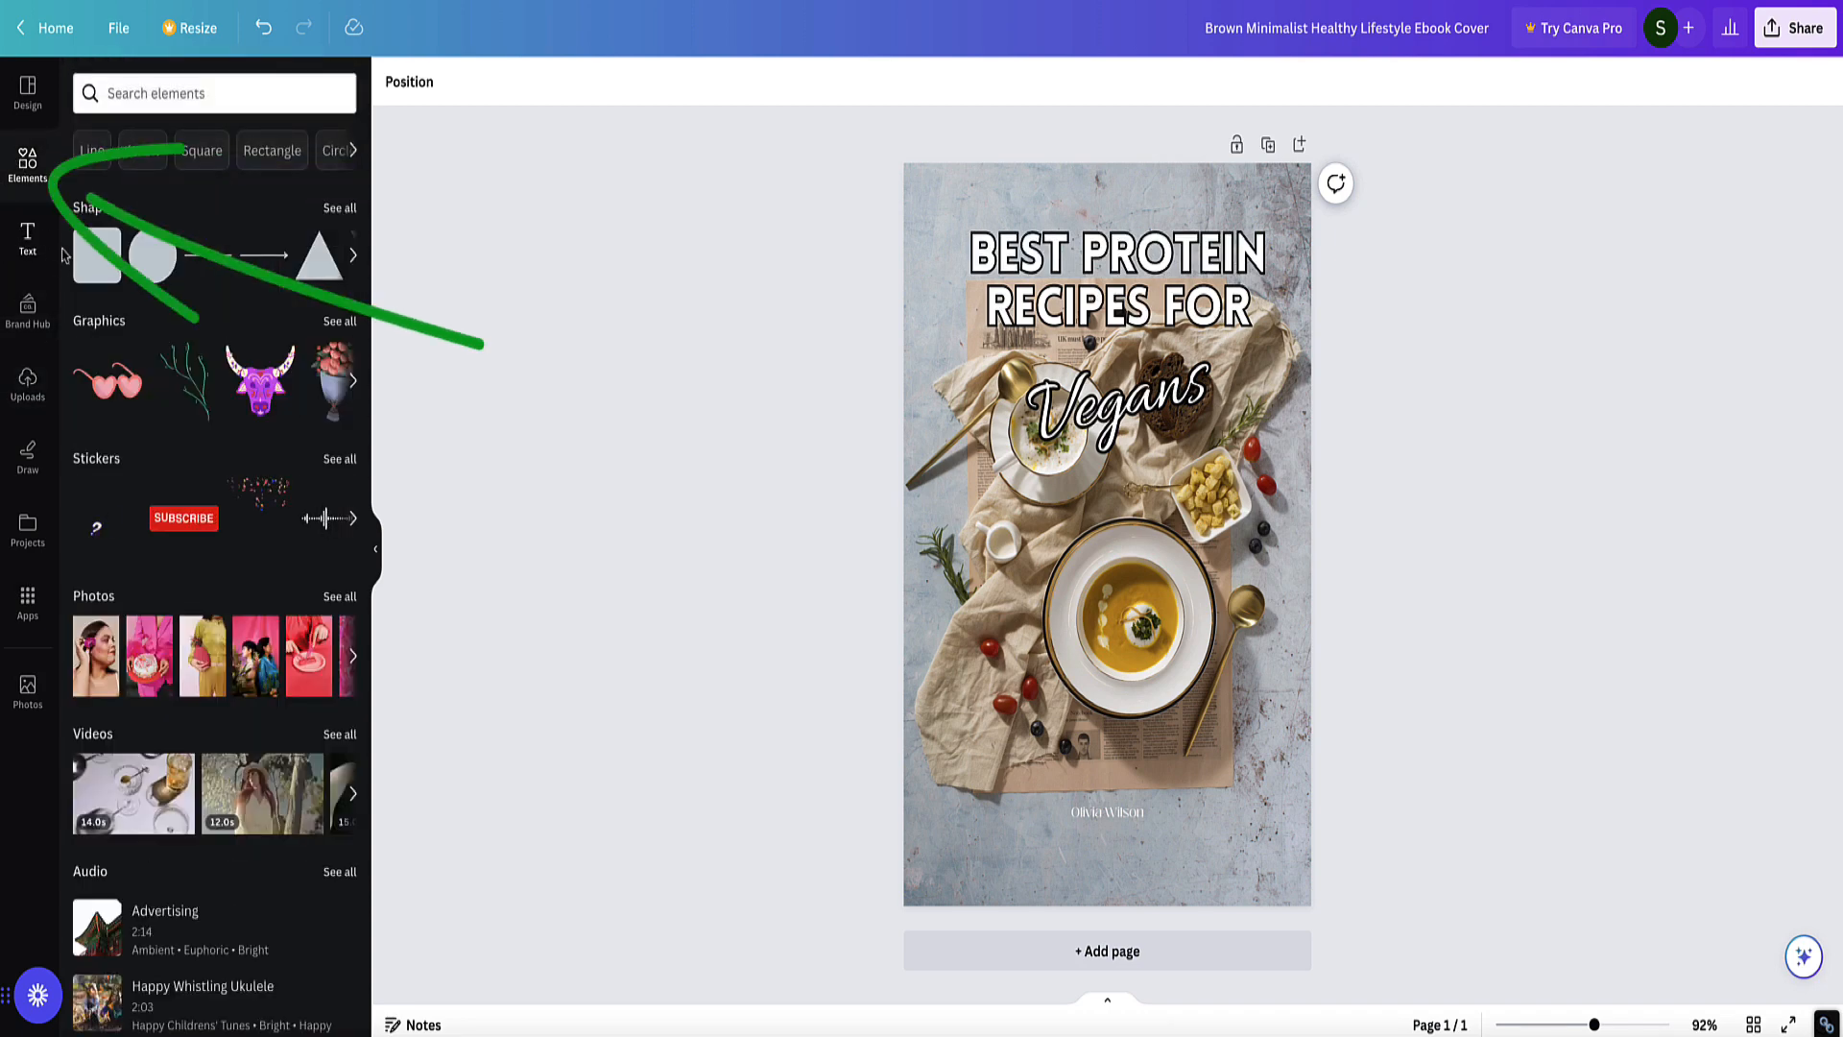
pyautogui.click(194, 93)
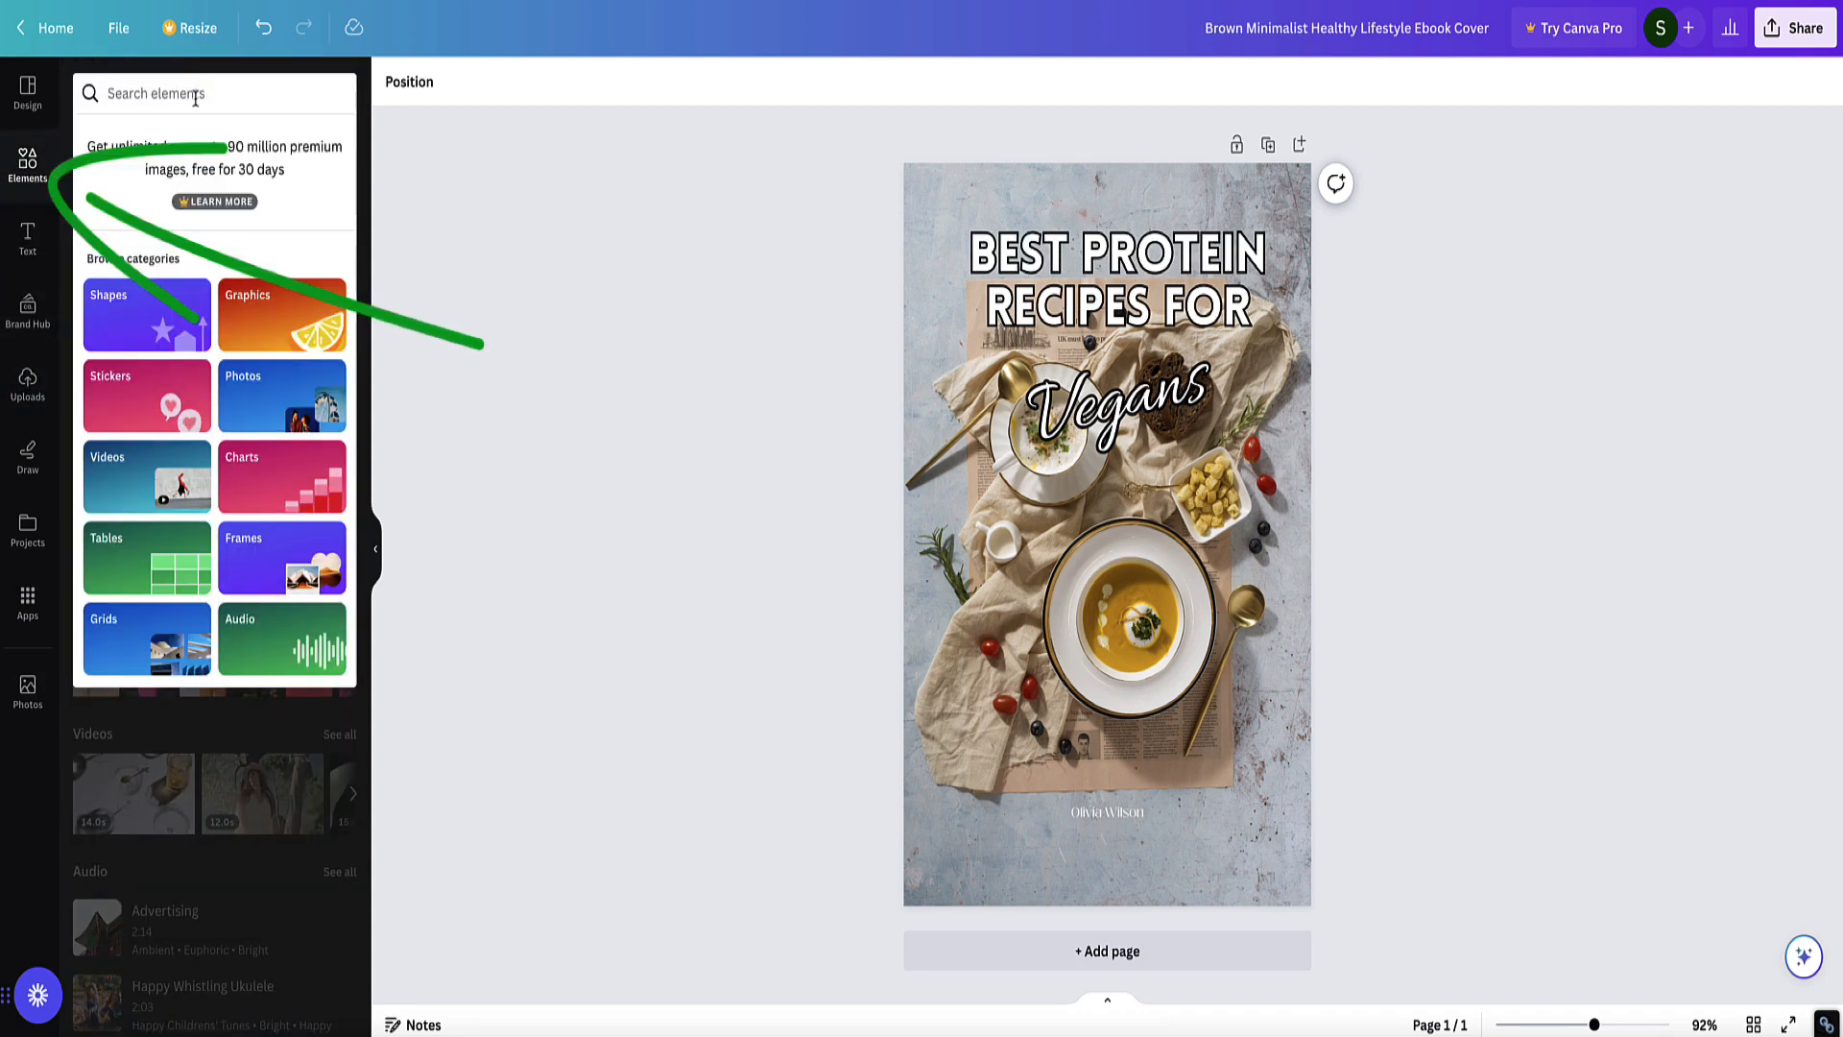
pyautogui.write('health')
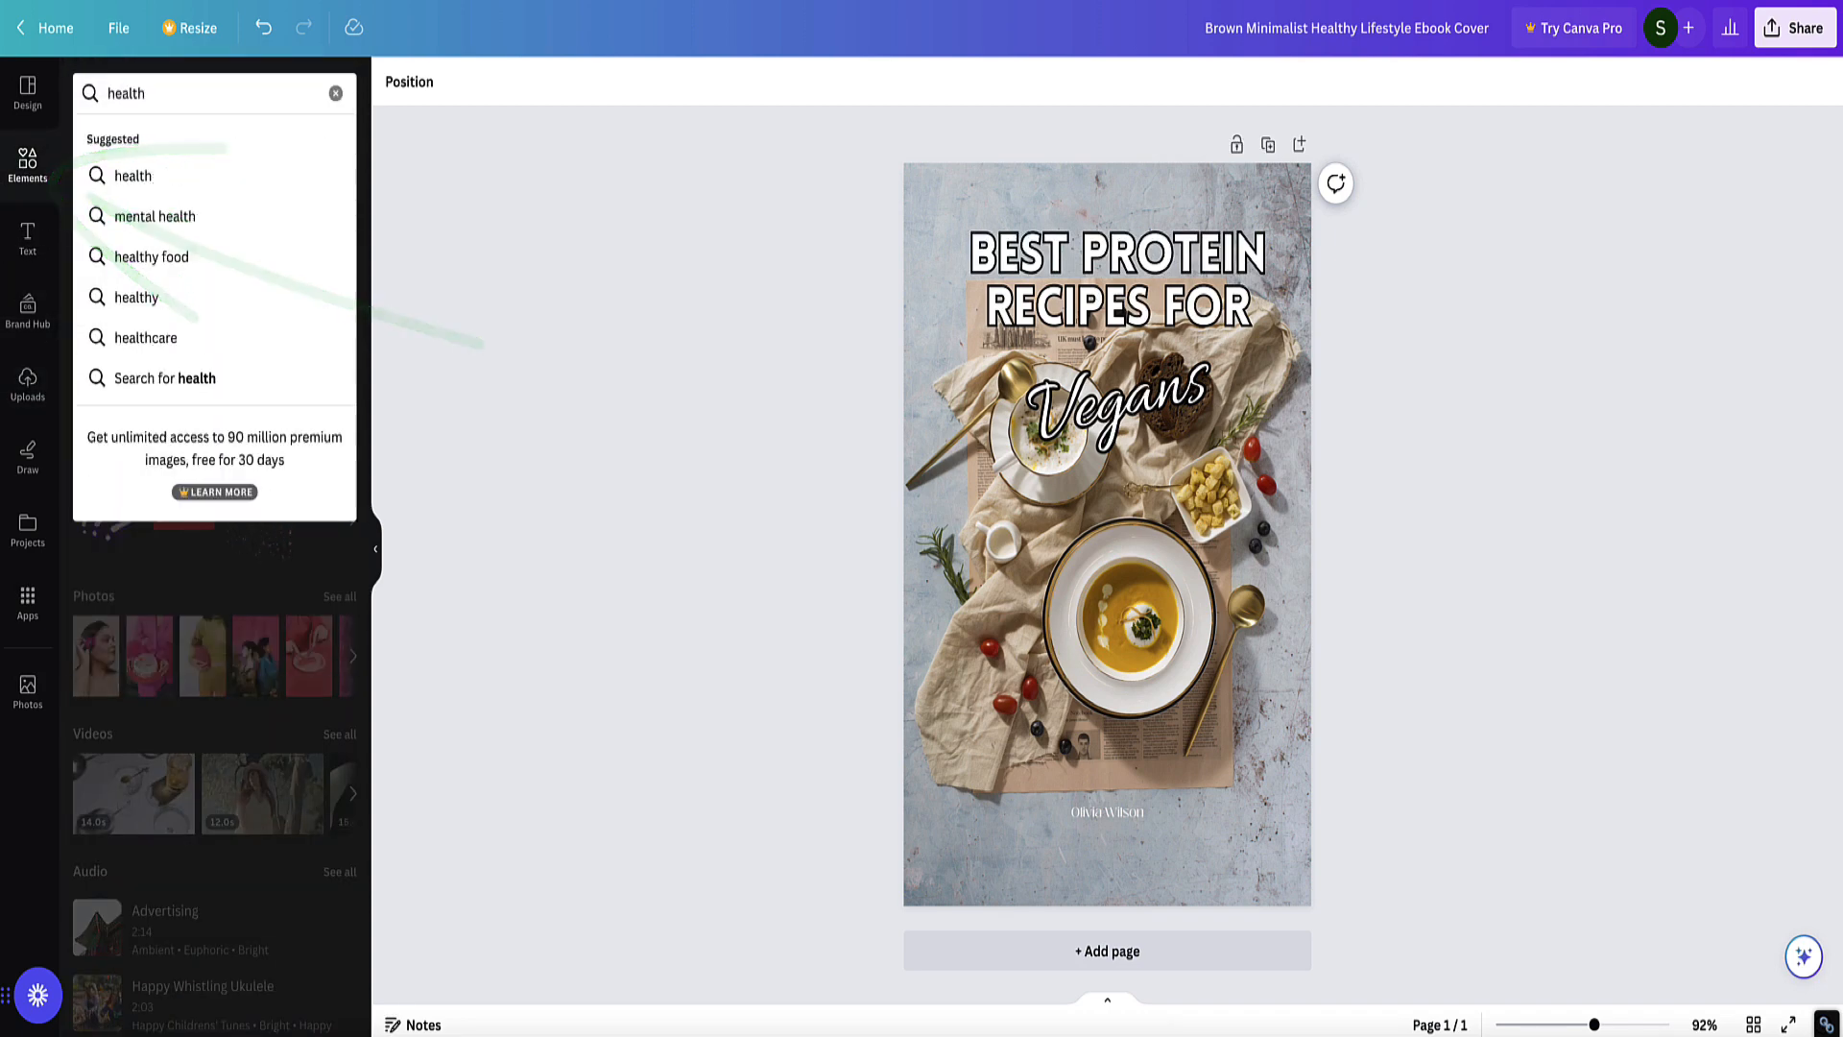
pyautogui.press('Return')
pyautogui.write('y food')
pyautogui.press('Return')
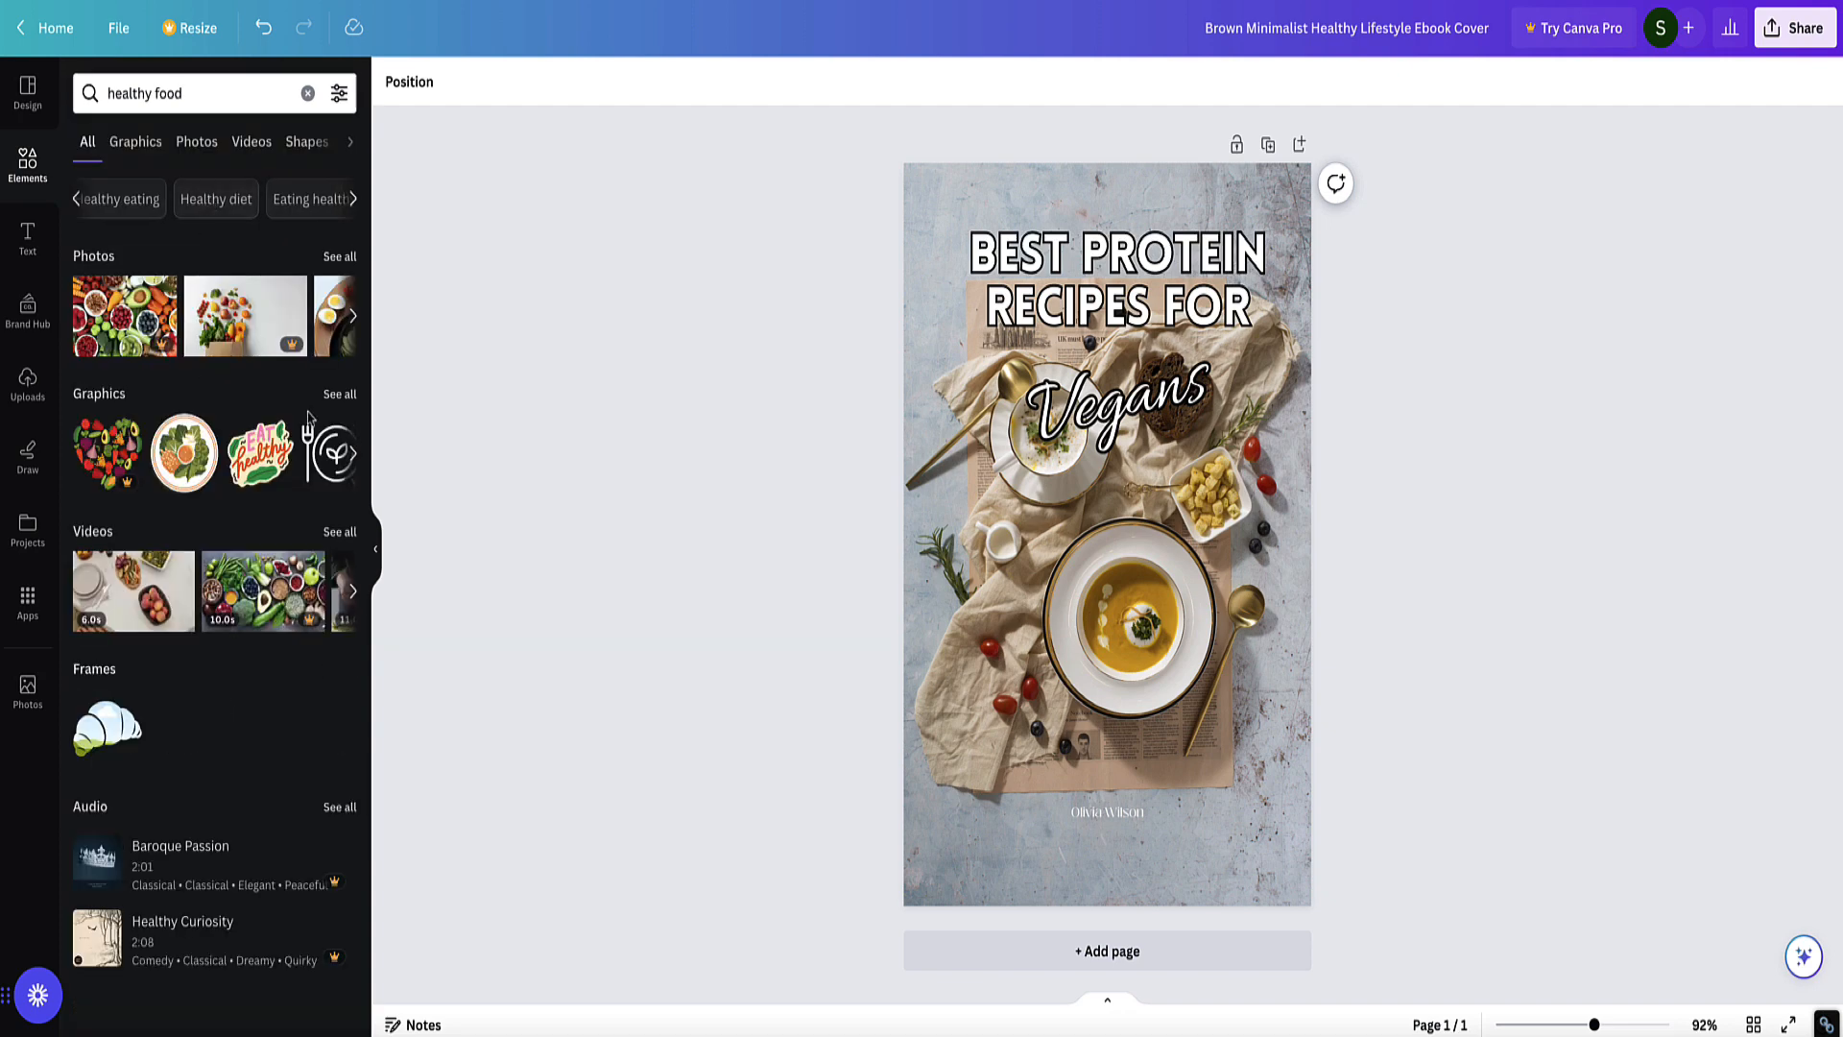
pyautogui.click(341, 395)
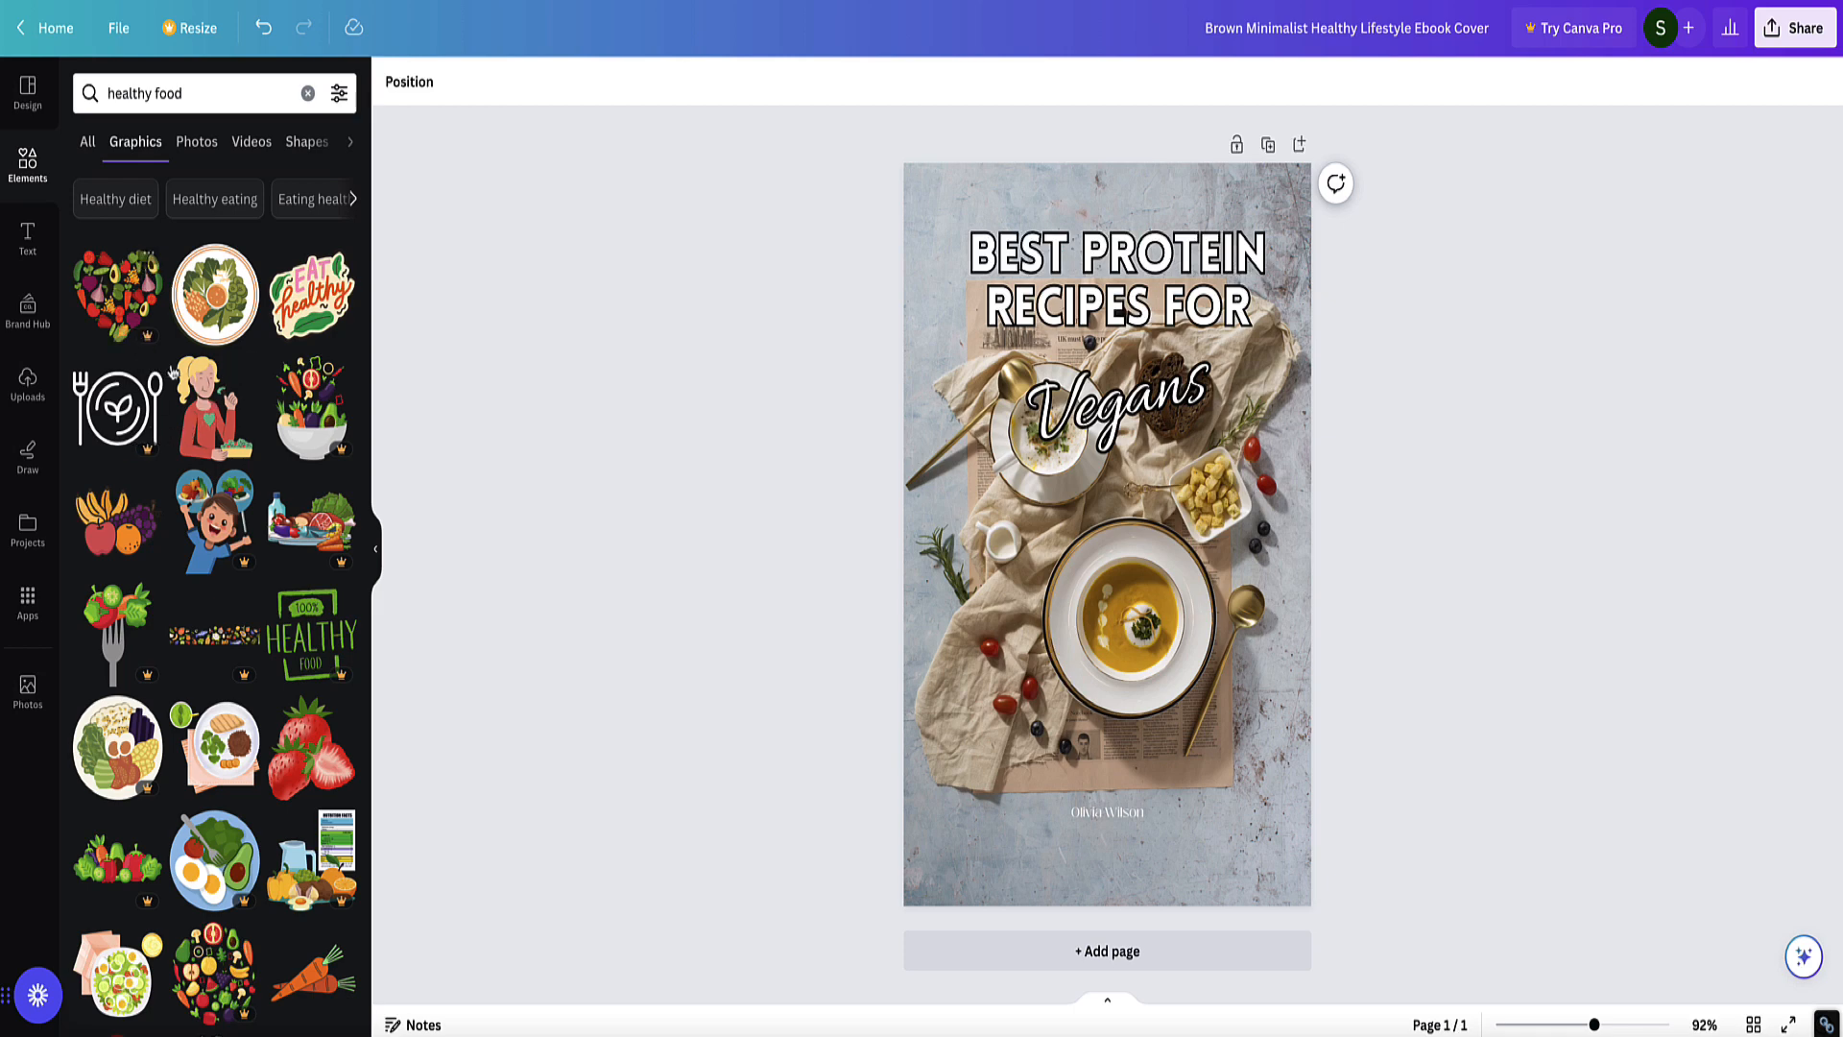
# Add the smiling avocado graphic to the cover and place it in the lower-right corner.
pyautogui.scroll(-10, 209, 557)
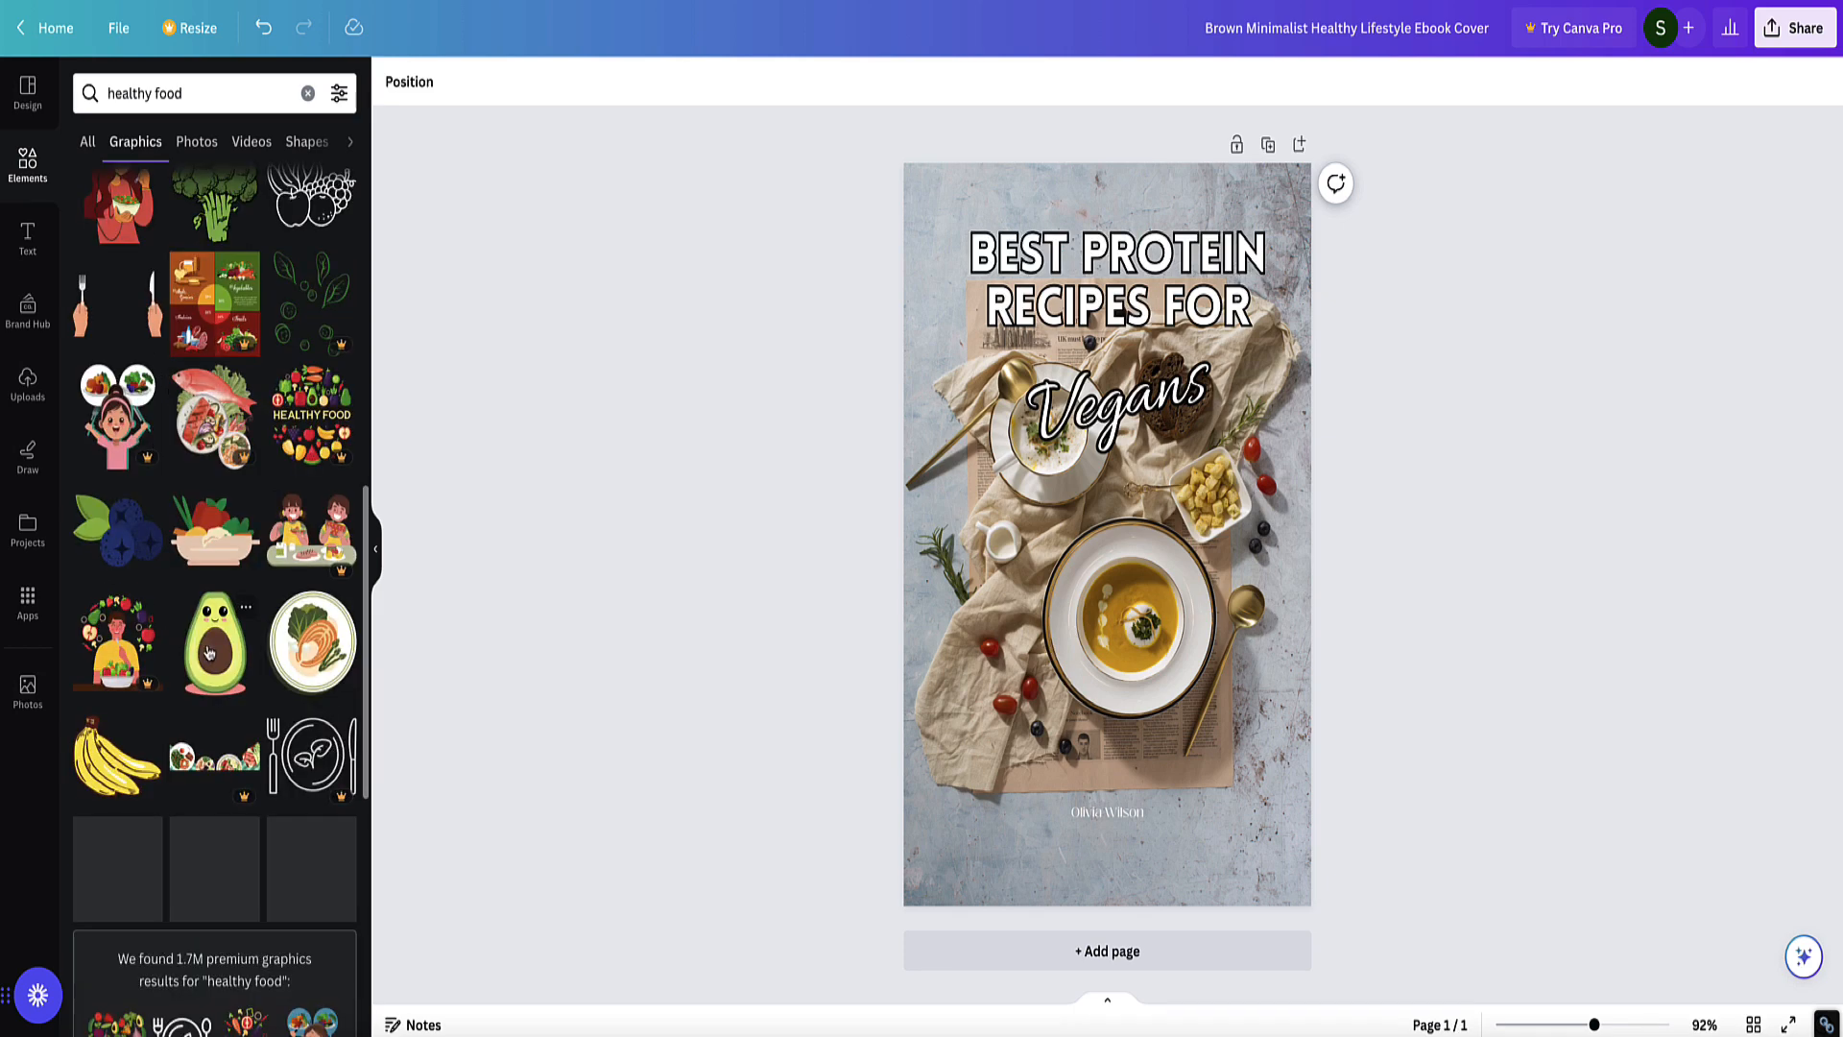
pyautogui.moveTo(213, 641); pyautogui.dragTo(1222, 803)
pyautogui.moveTo(1262, 867); pyautogui.dragTo(1246, 794)
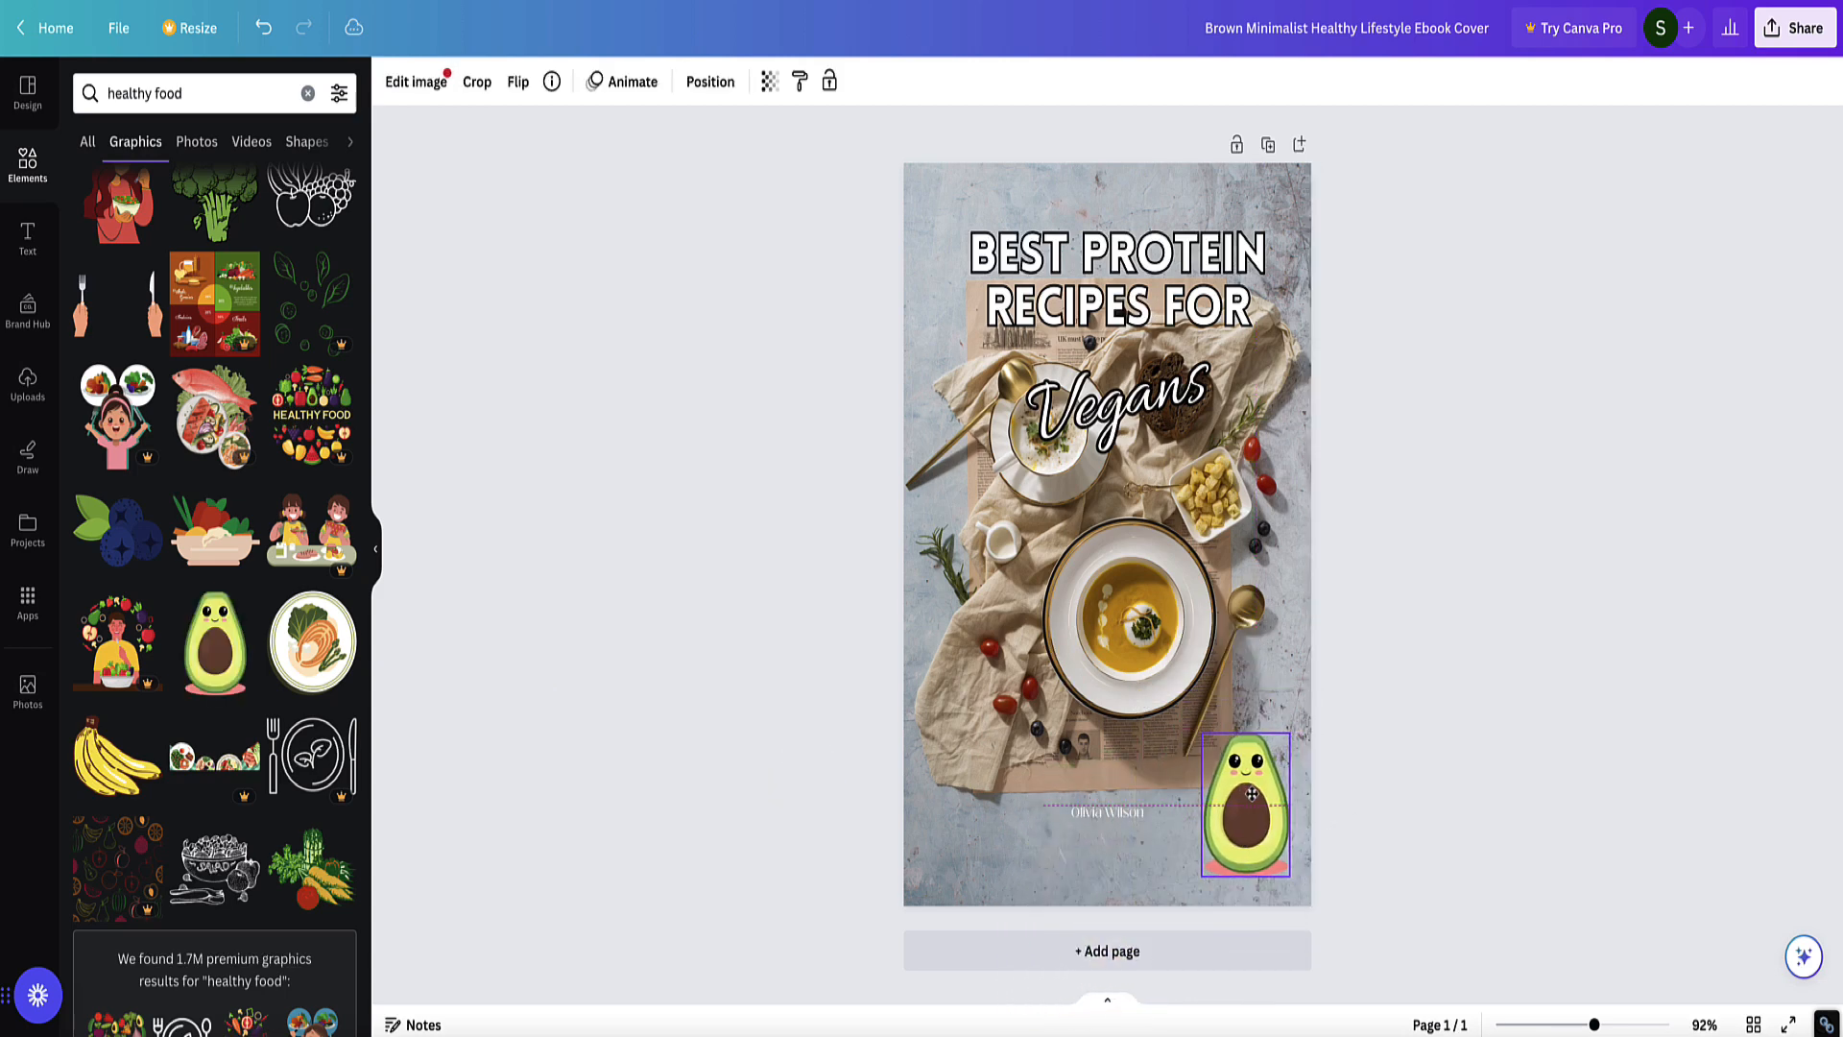
# Add the wooden vegetable crate graphic, scale it down and place it in the cover's lower-left corner.
pyautogui.scroll(-8, 213, 576)
pyautogui.moveTo(212, 518); pyautogui.dragTo(1019, 744)
pyautogui.moveTo(1105, 699); pyautogui.dragTo(1066, 870)
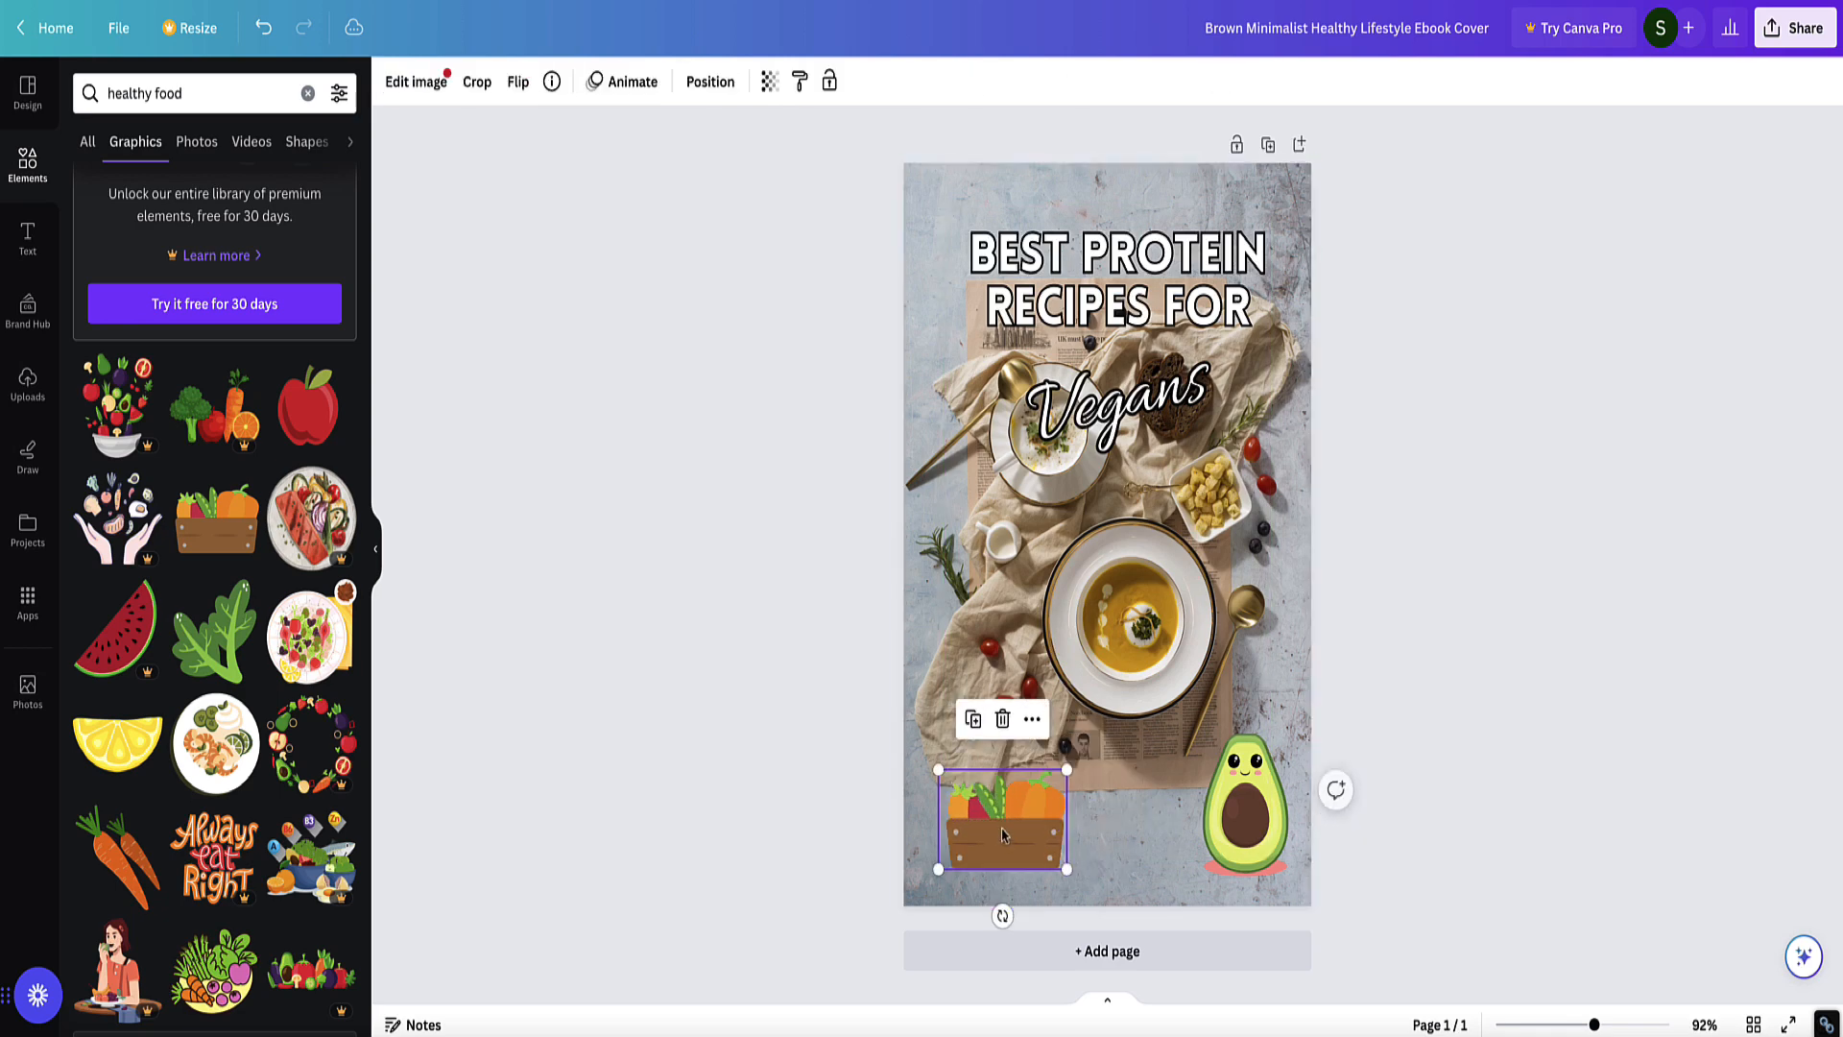
pyautogui.click(739, 777)
pyautogui.click(985, 818)
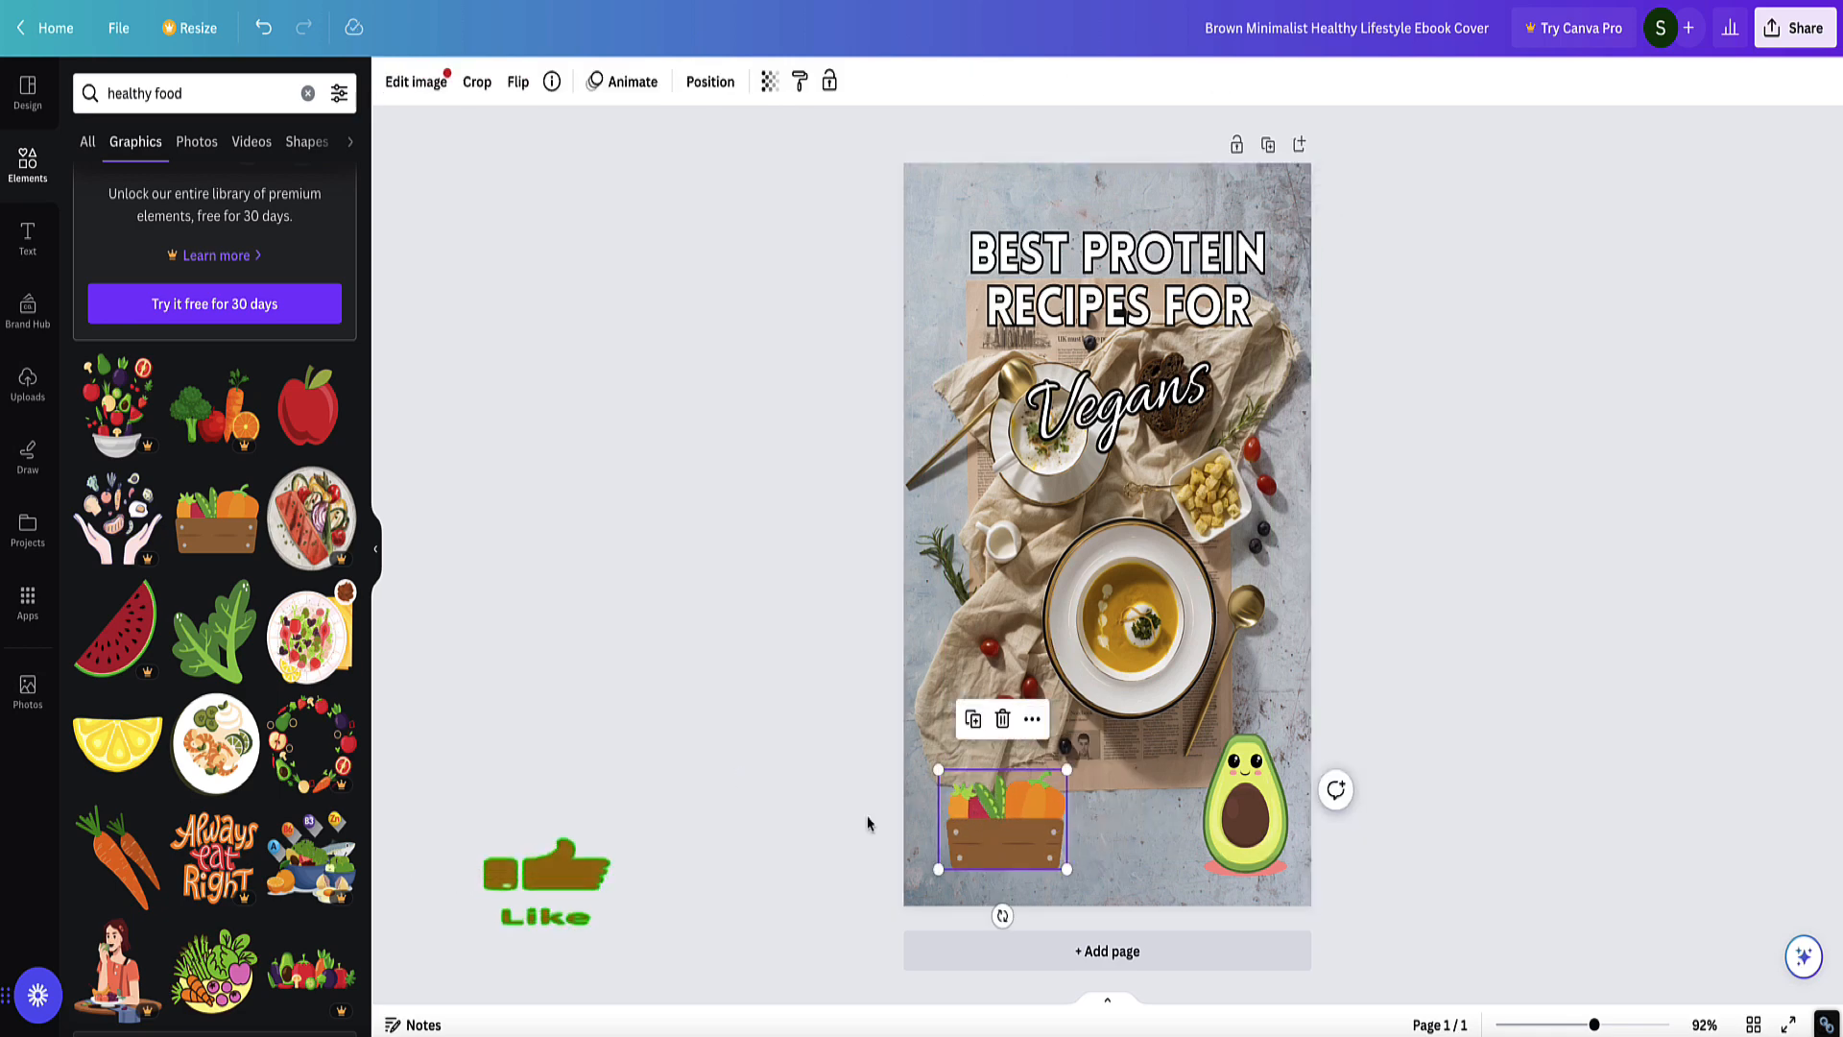
pyautogui.click(761, 711)
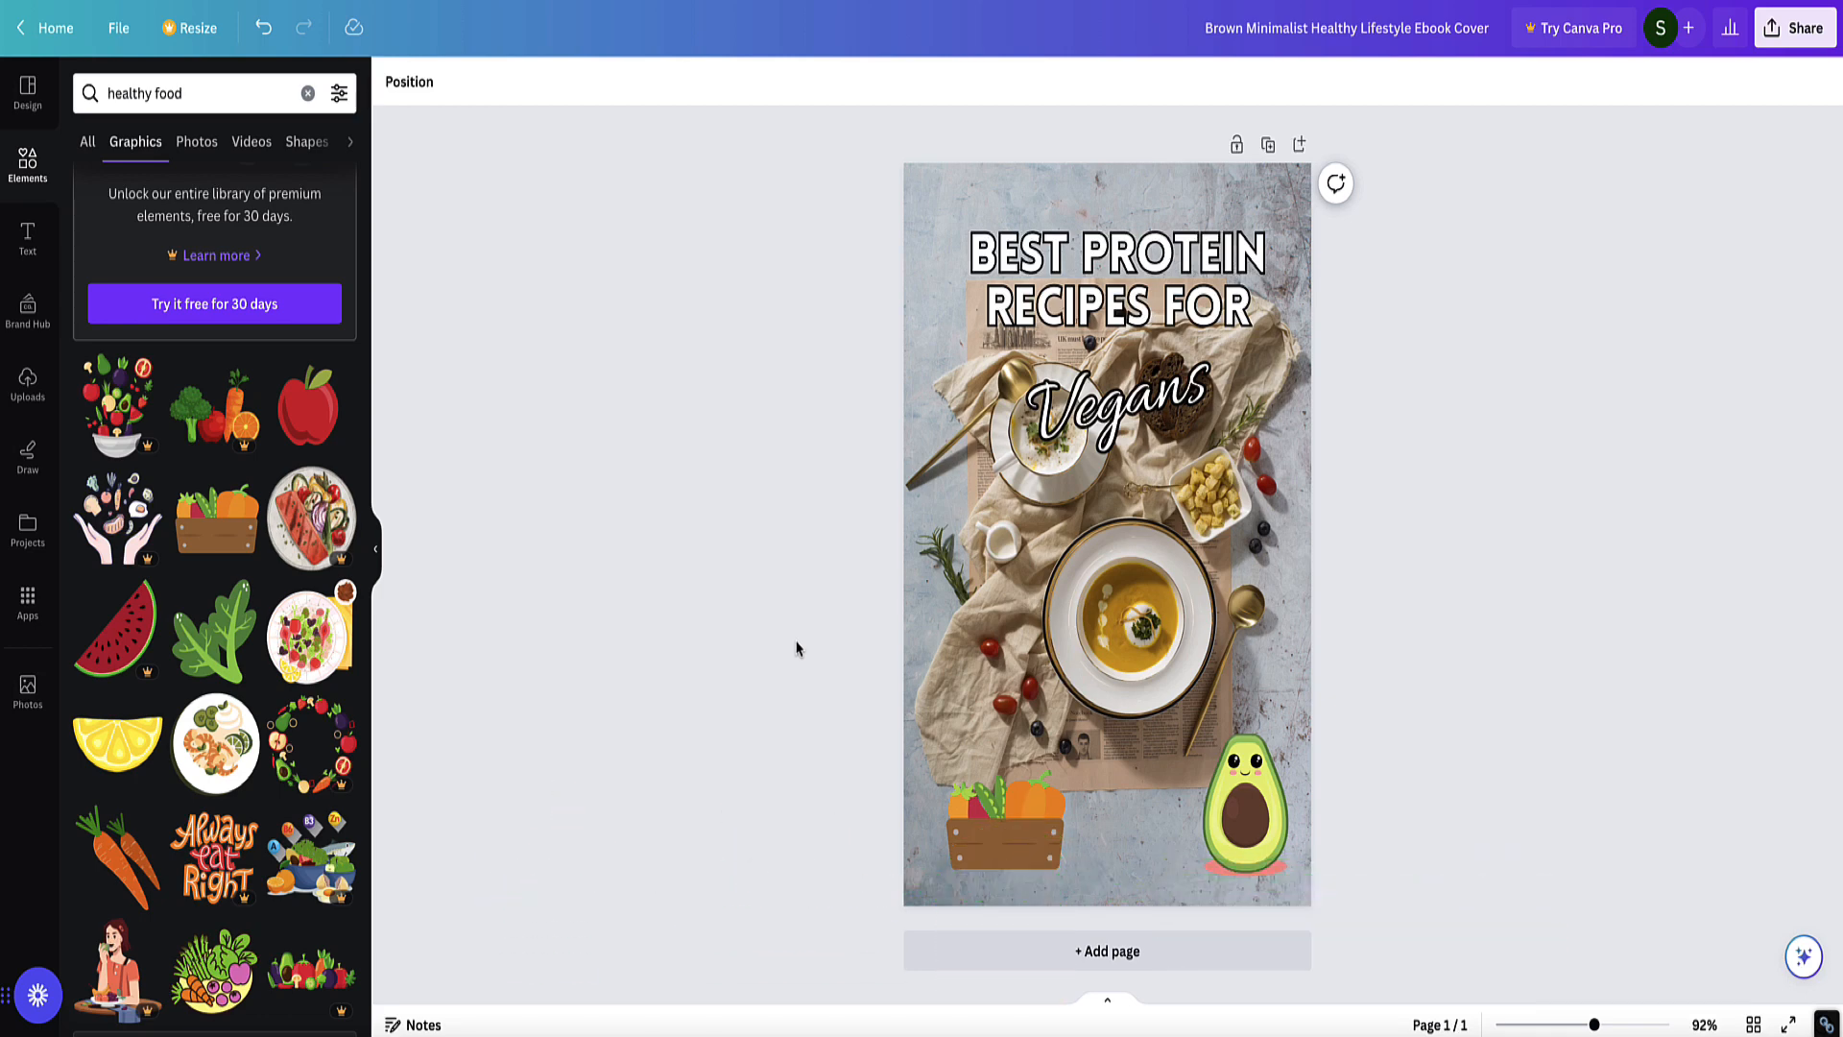
# Open the design's download settings and choose PDF Standard as the file type.
pyautogui.click(1796, 27)
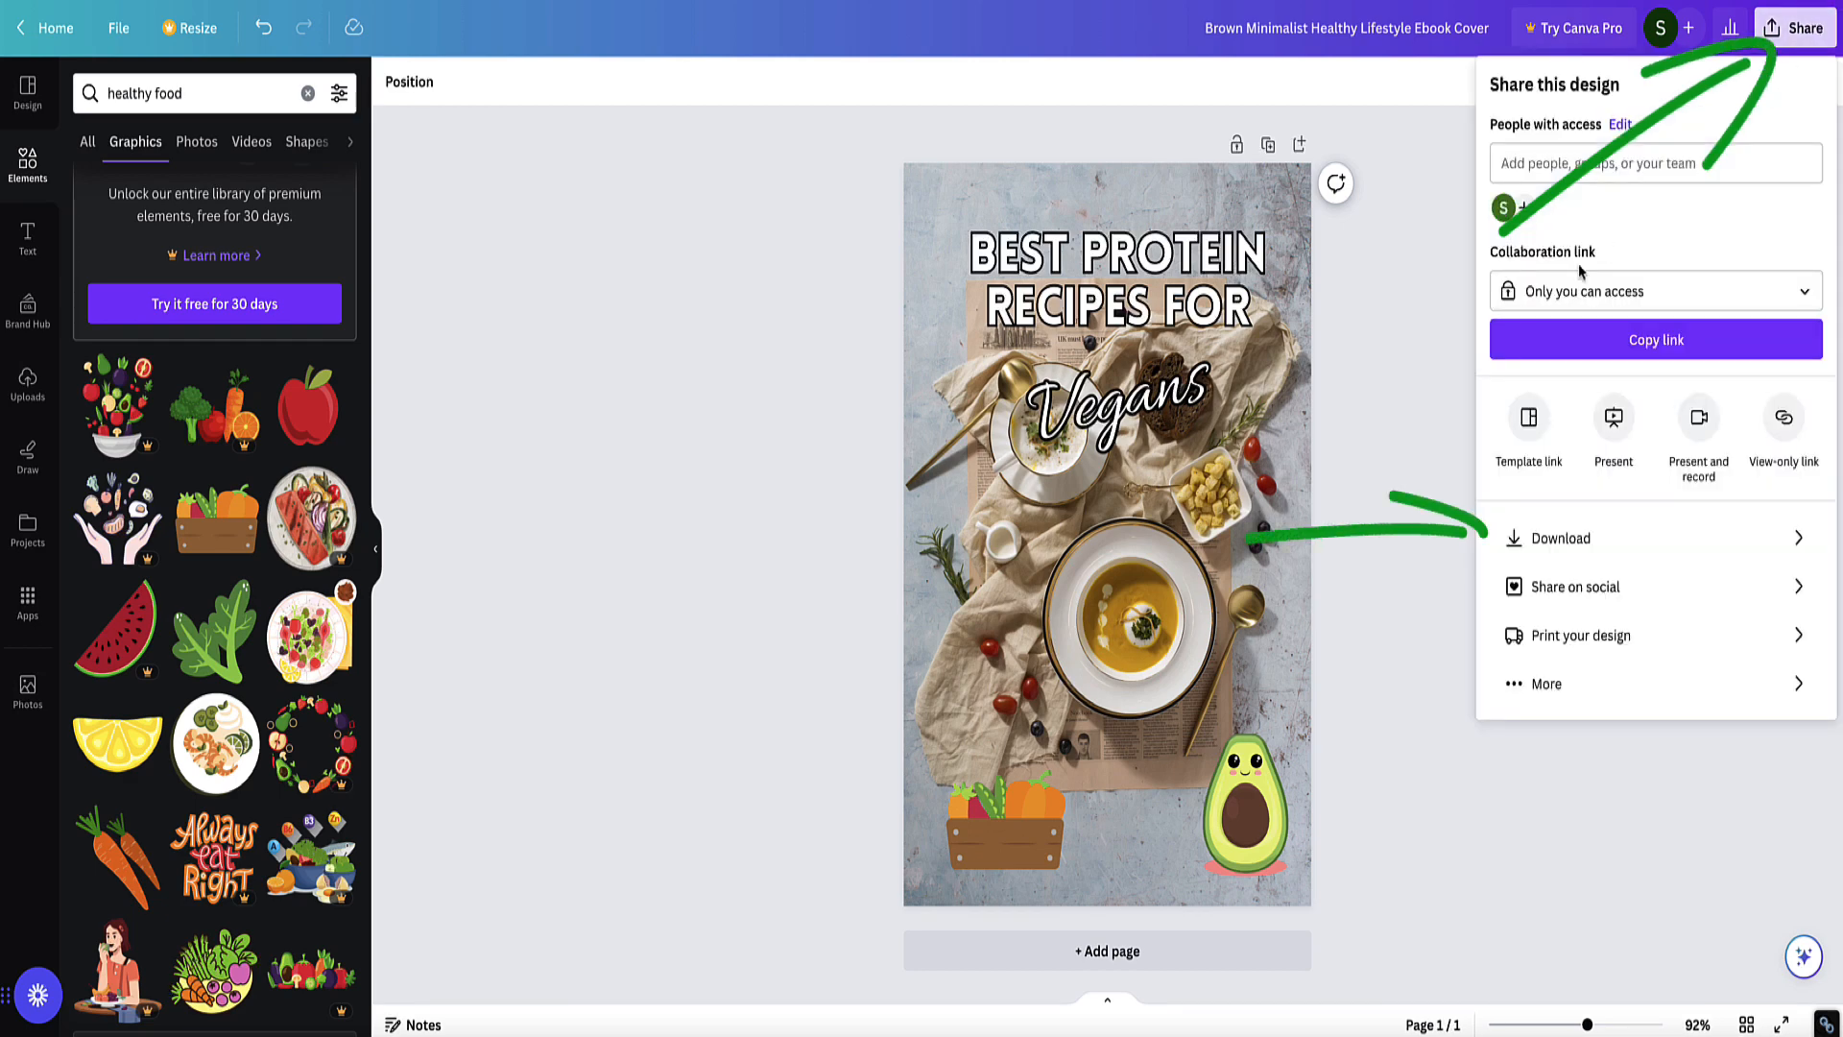
pyautogui.click(1565, 533)
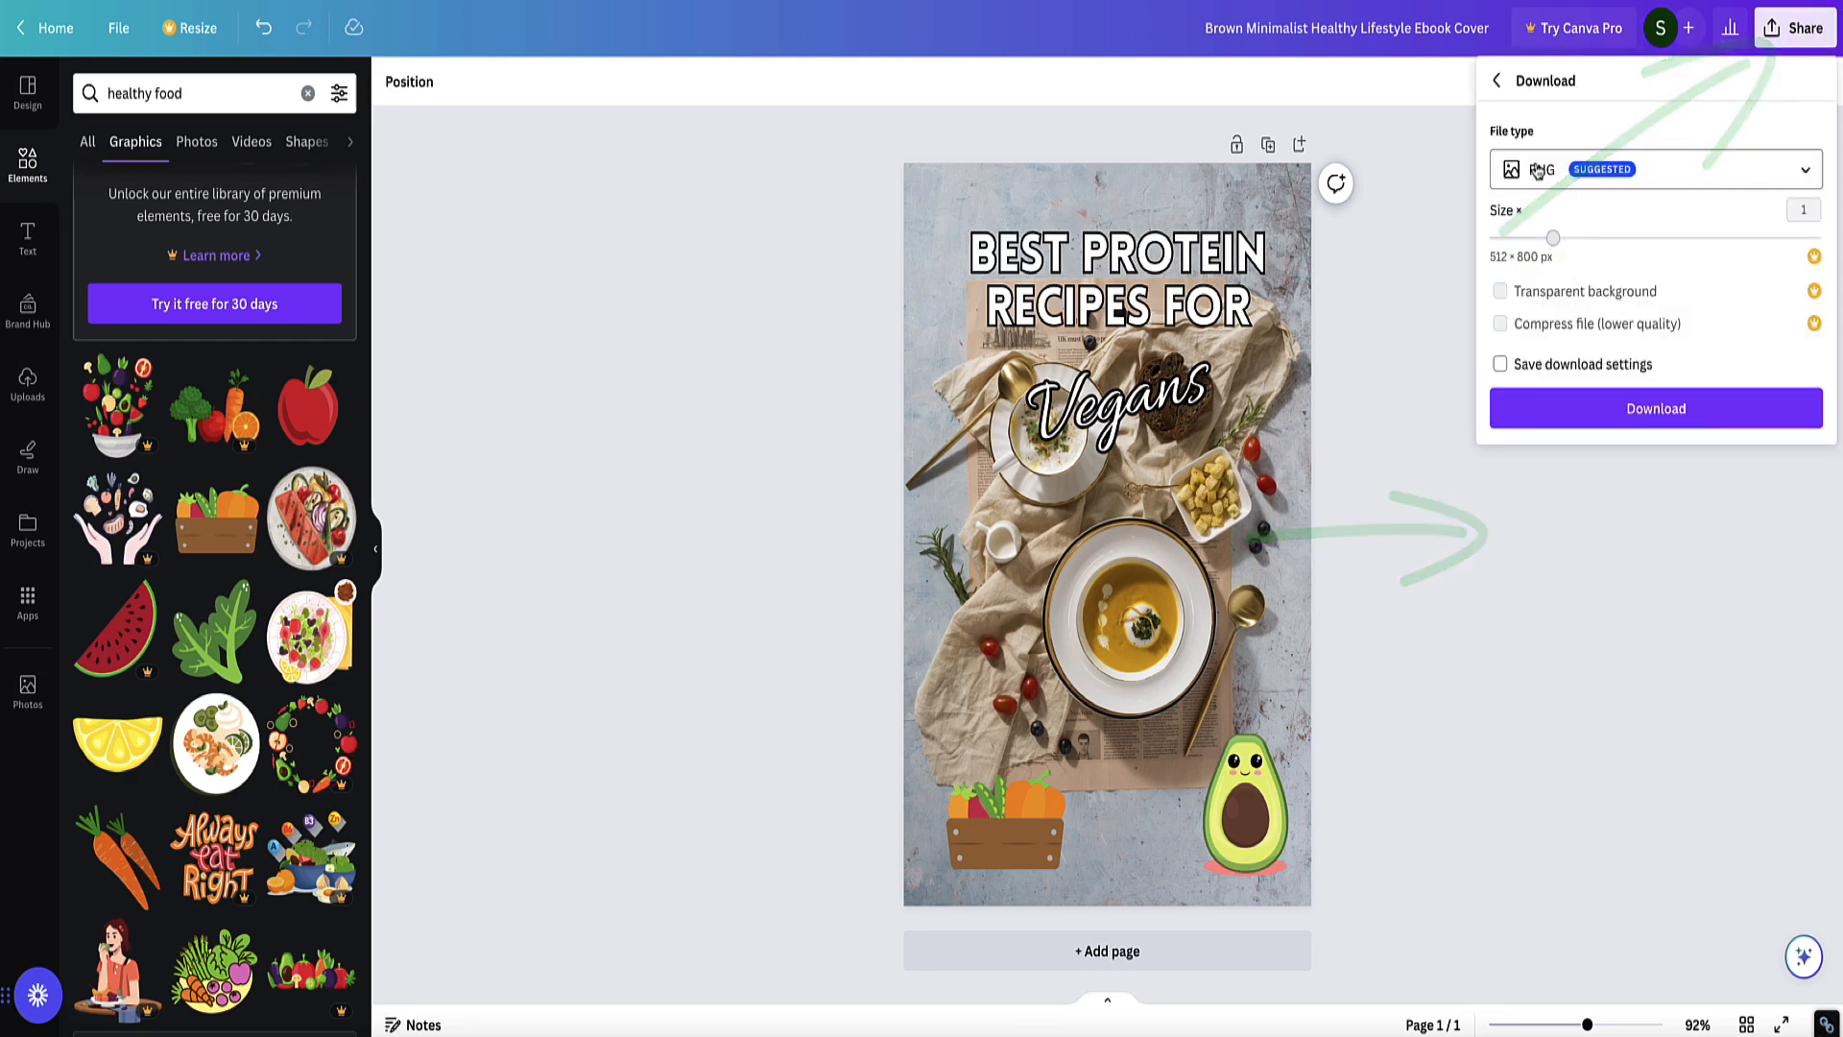
pyautogui.click(1574, 171)
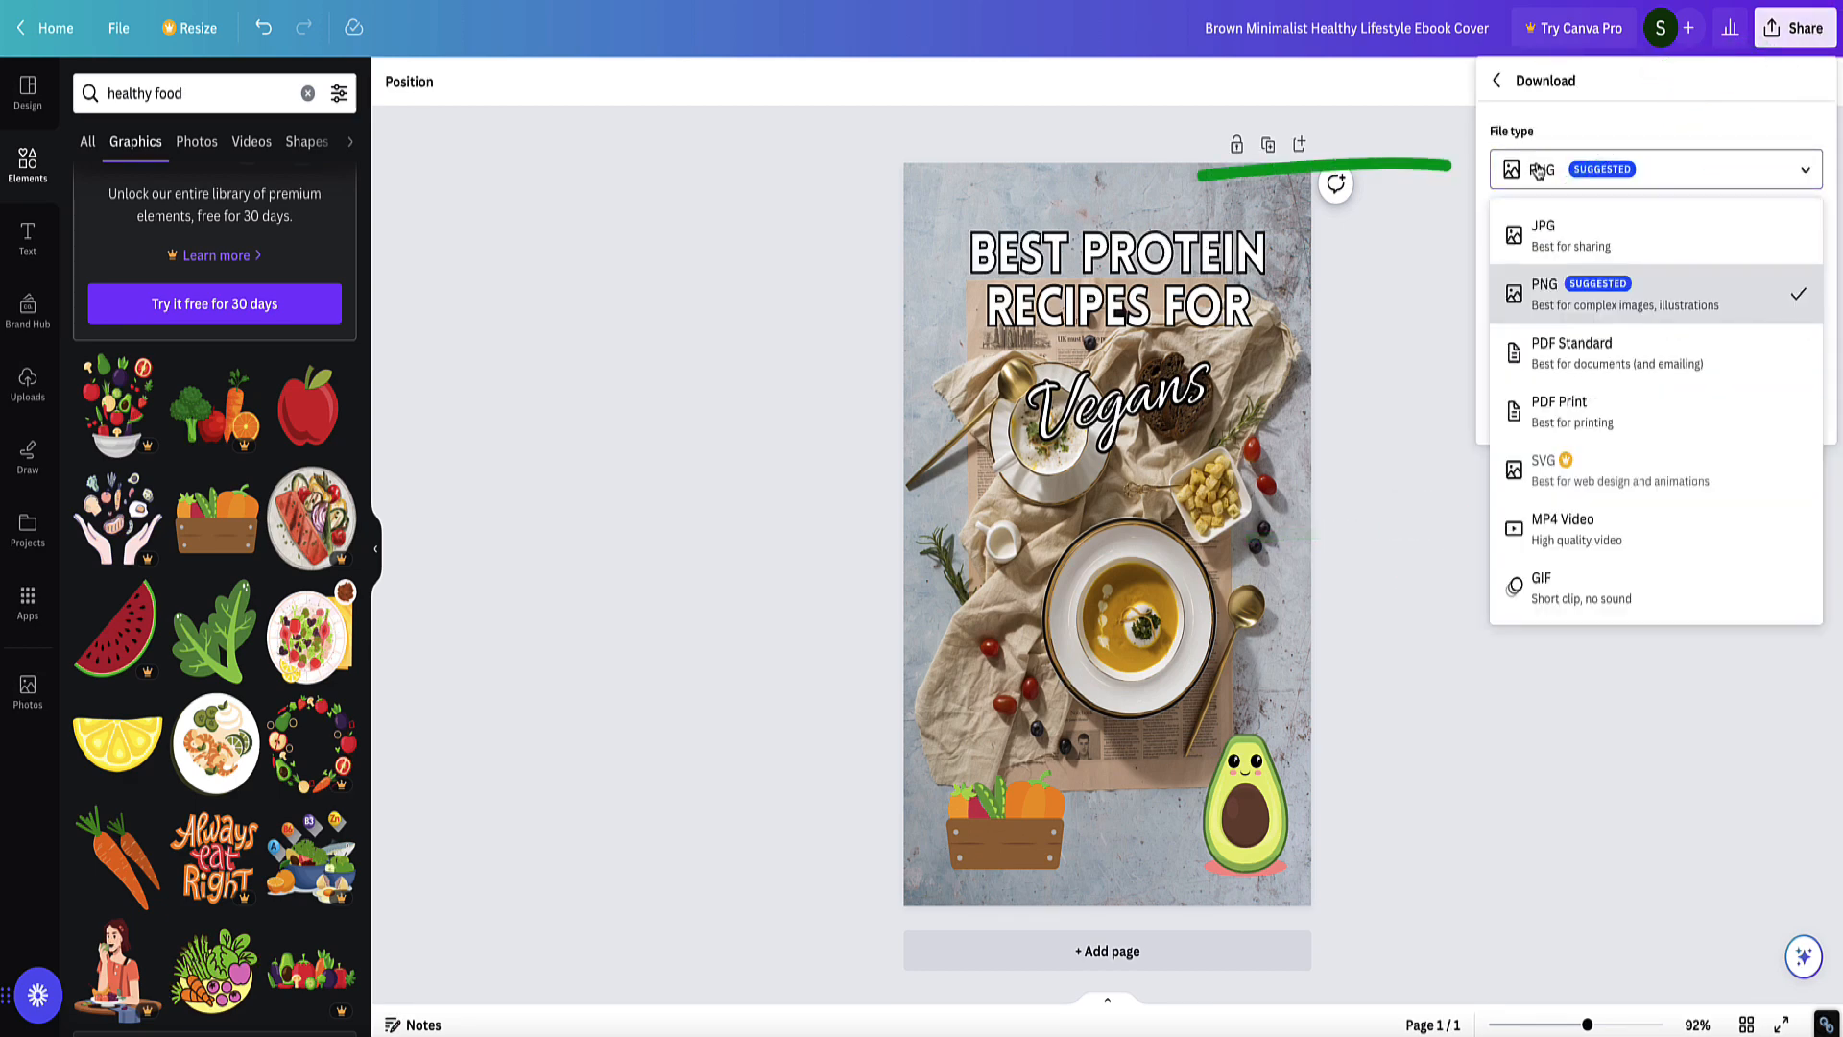
pyautogui.click(1560, 349)
pyautogui.click(1559, 326)
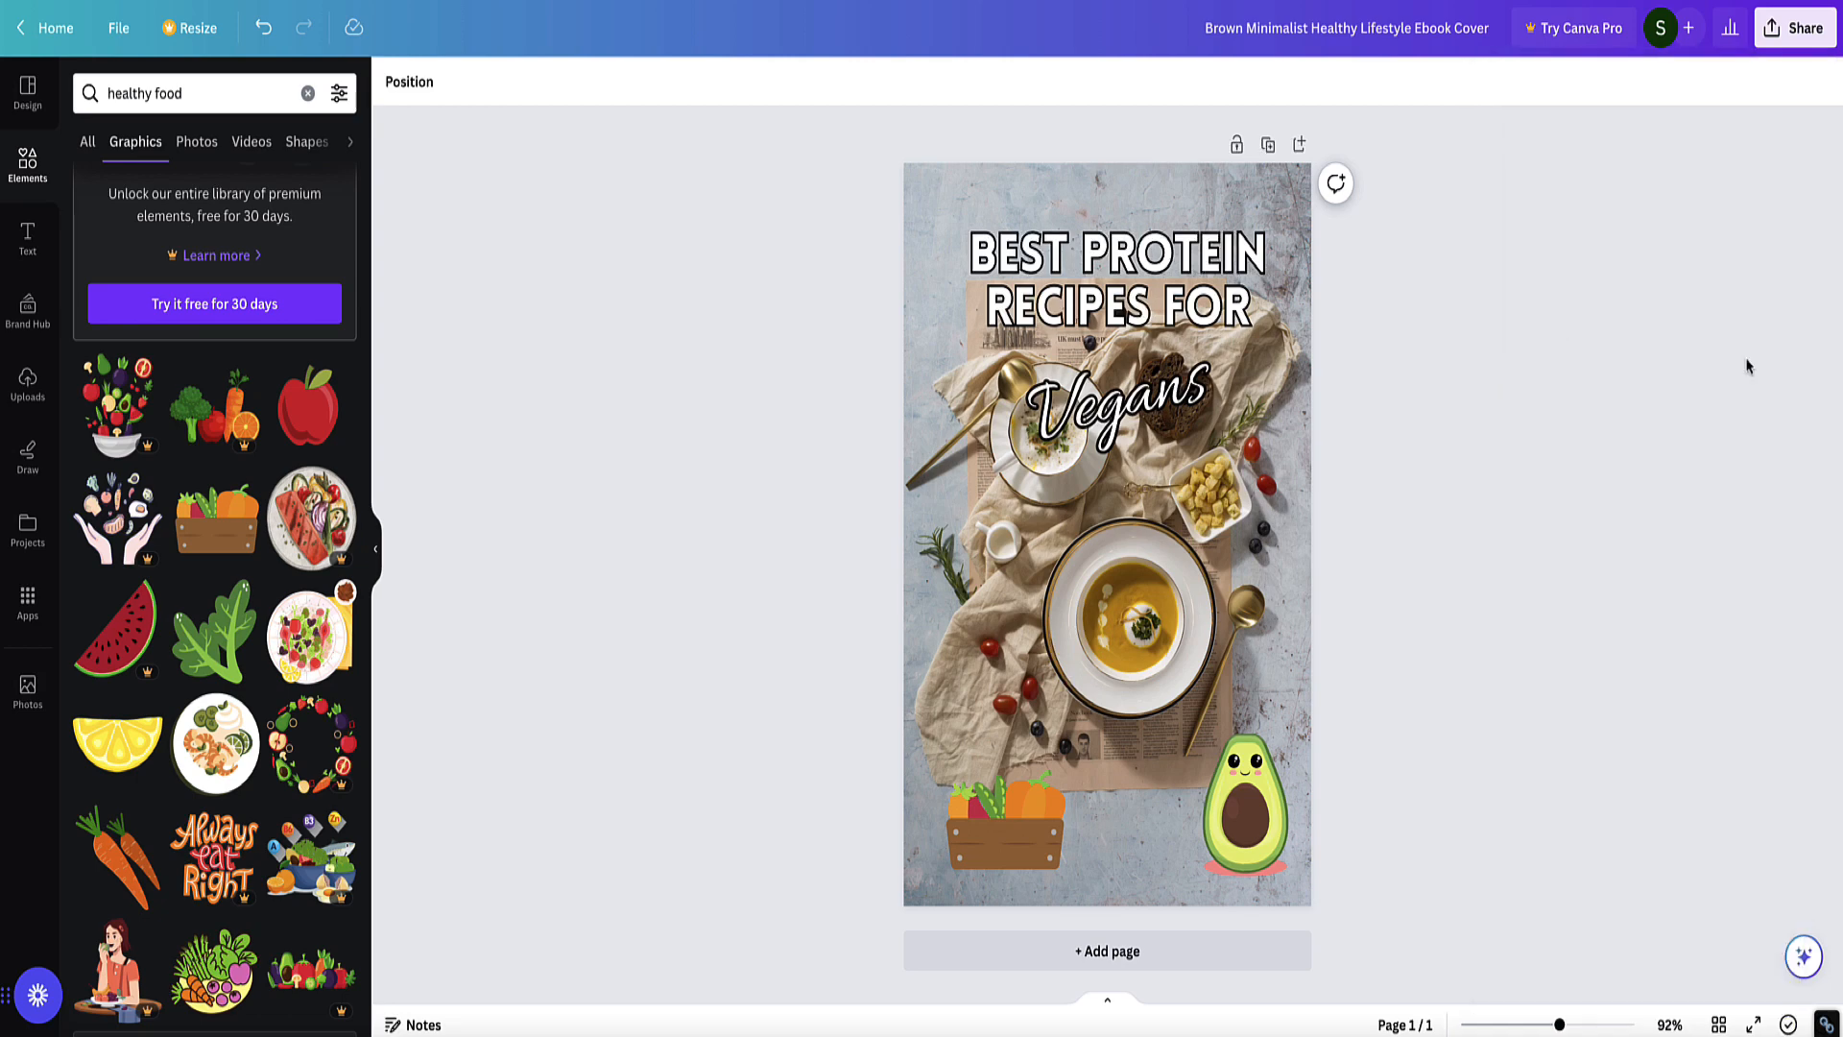
# Open the full list of sharing options and browse the social and cloud storage destinations for the design.
pyautogui.click(1797, 37)
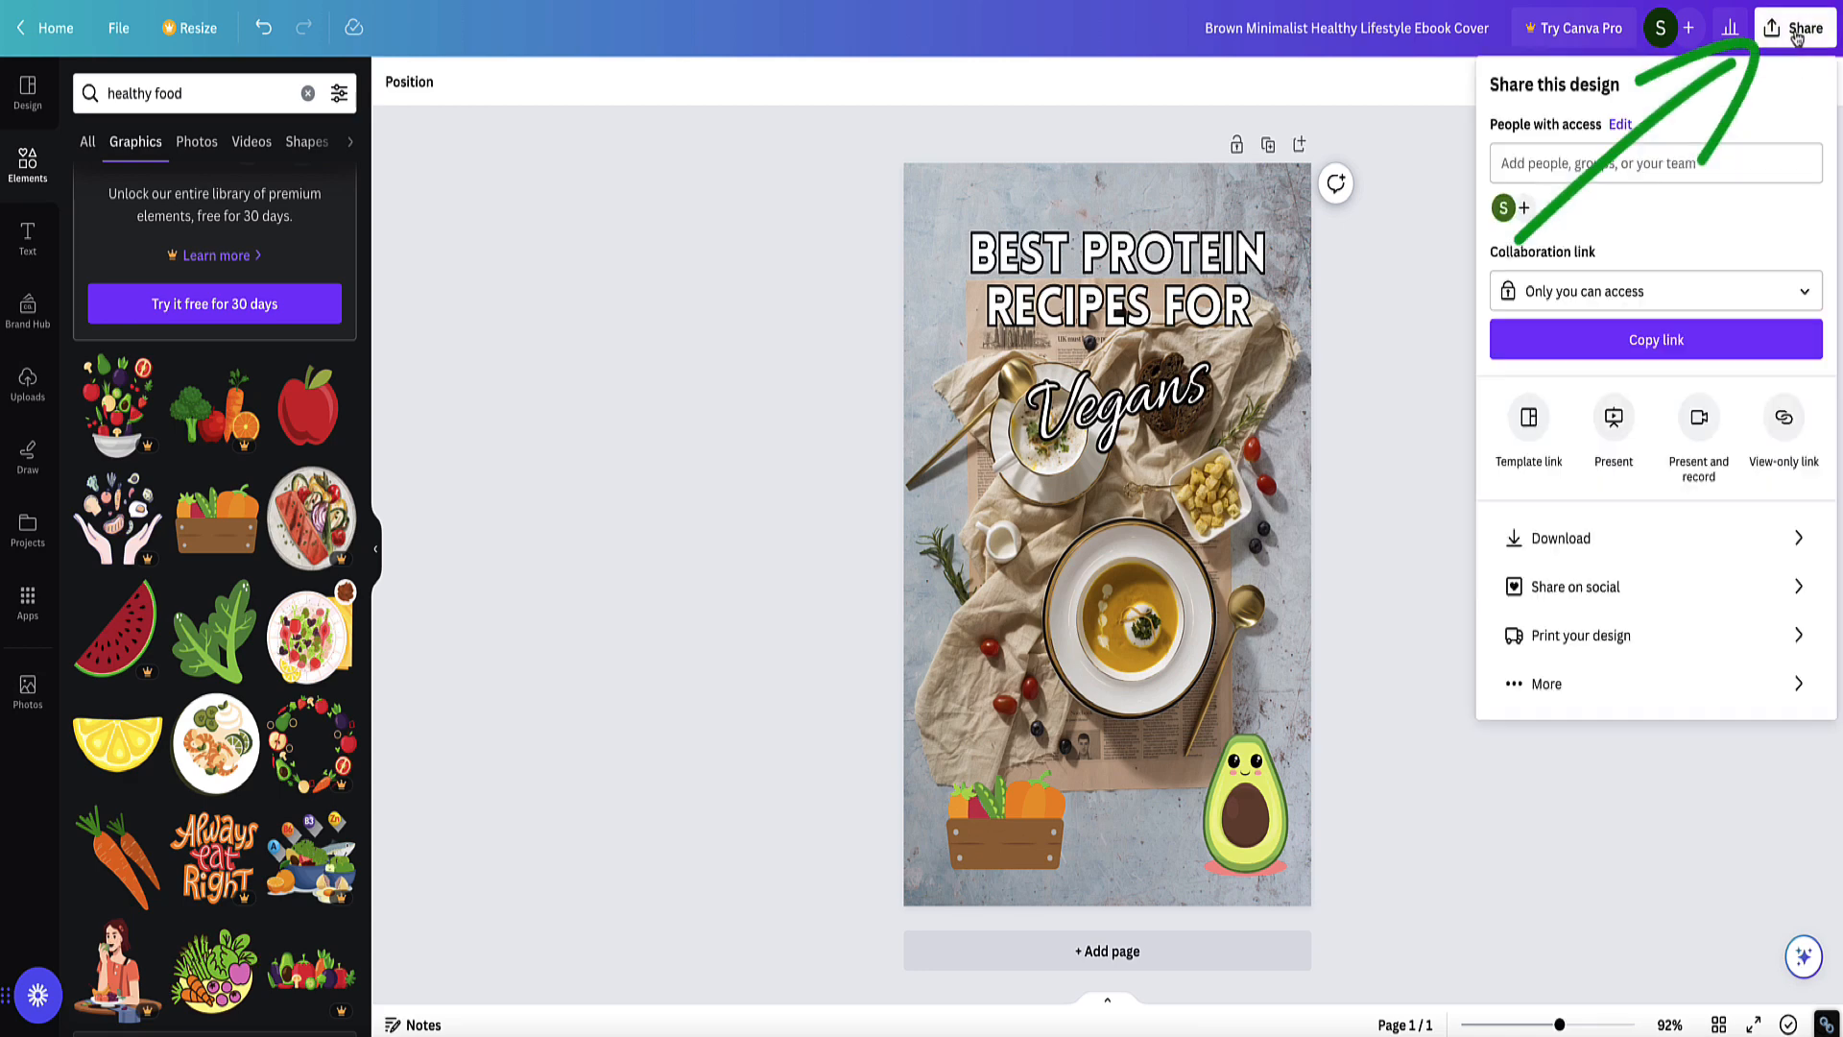
pyautogui.click(1546, 684)
pyautogui.scroll(-4, 1570, 572)
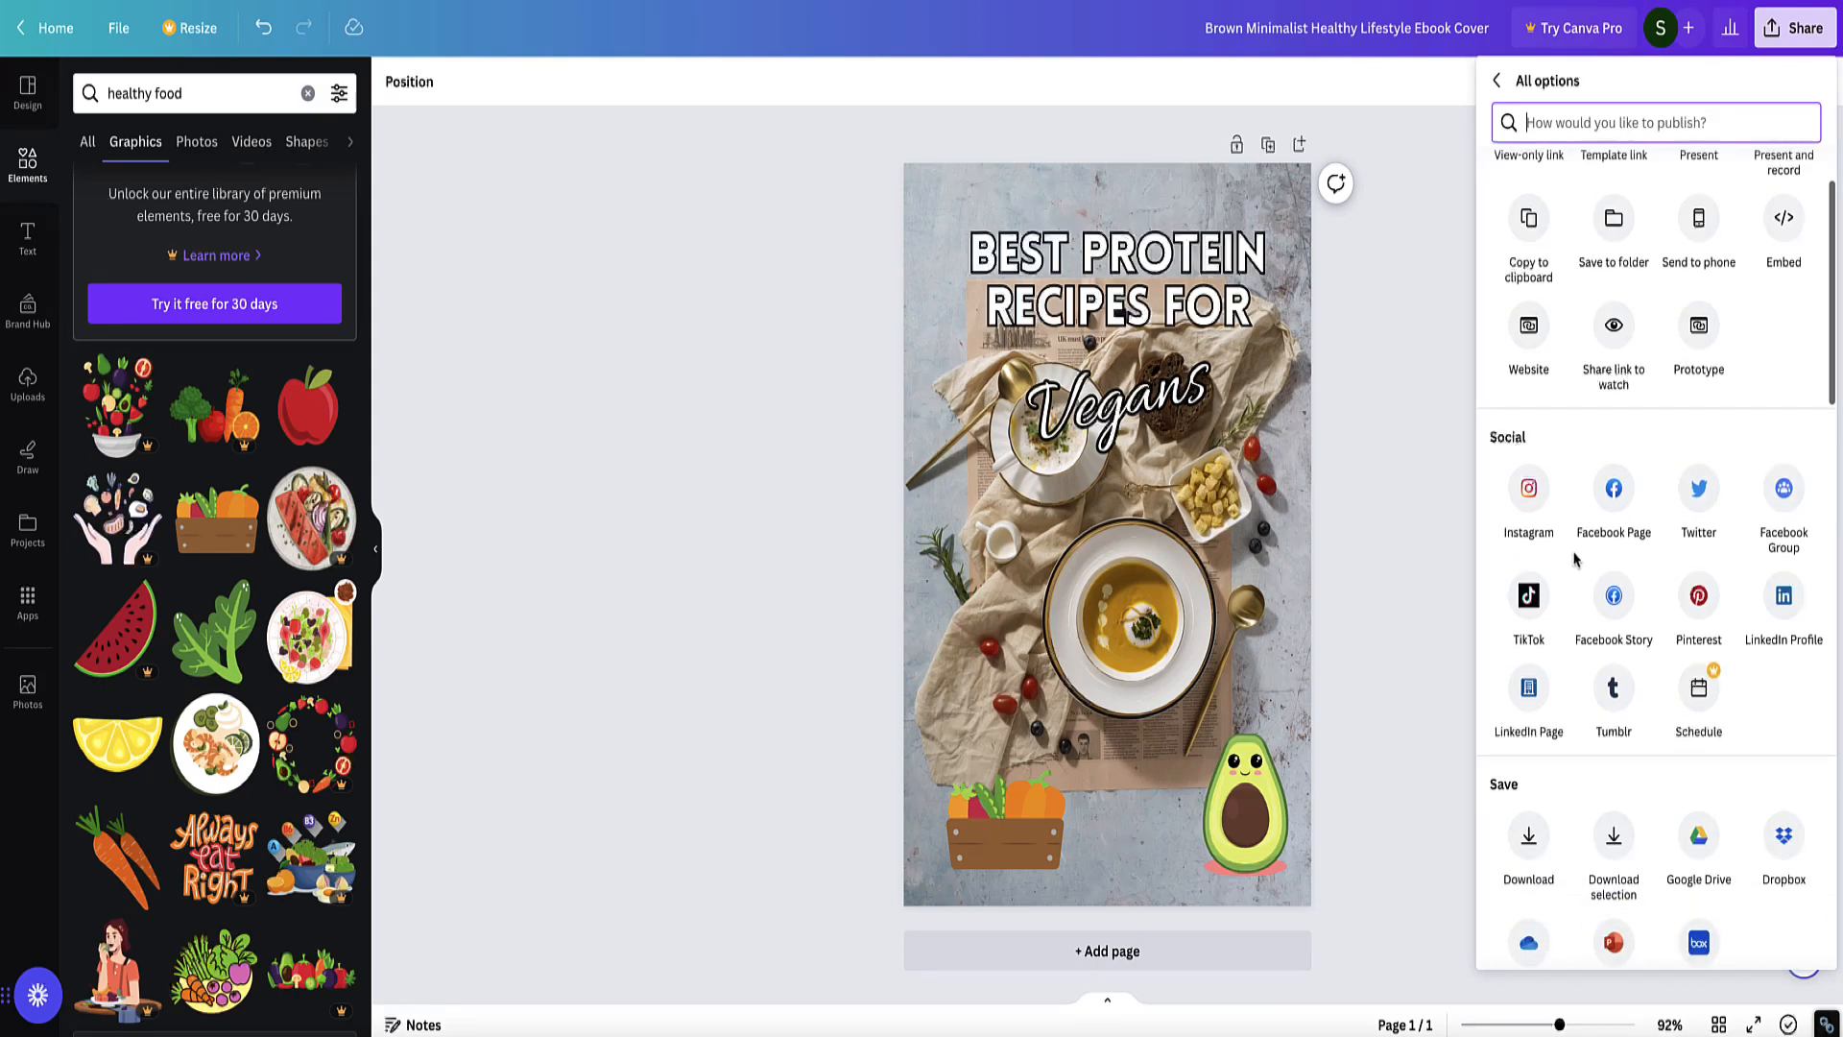
# Browse the remaining sharing options for the design and open the Smartmockups app's details.
pyautogui.scroll(-1, 1575, 561)
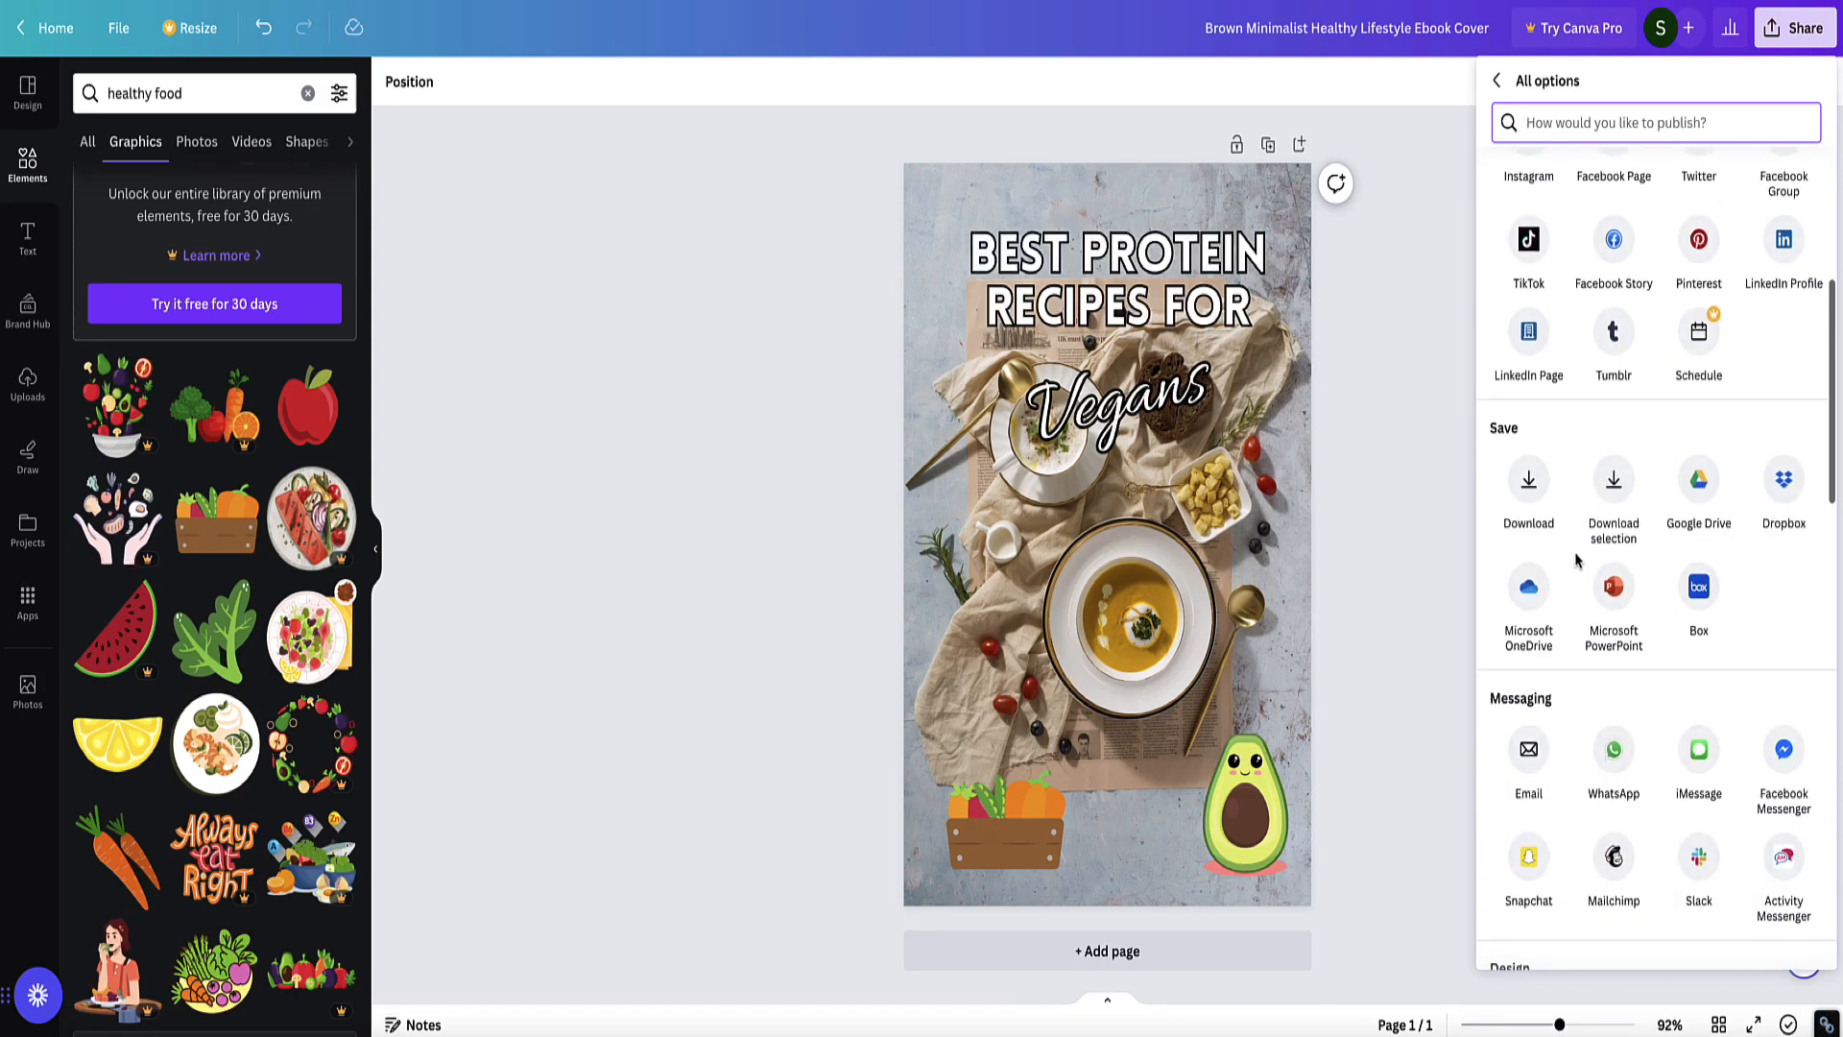
pyautogui.scroll(-6, 1575, 561)
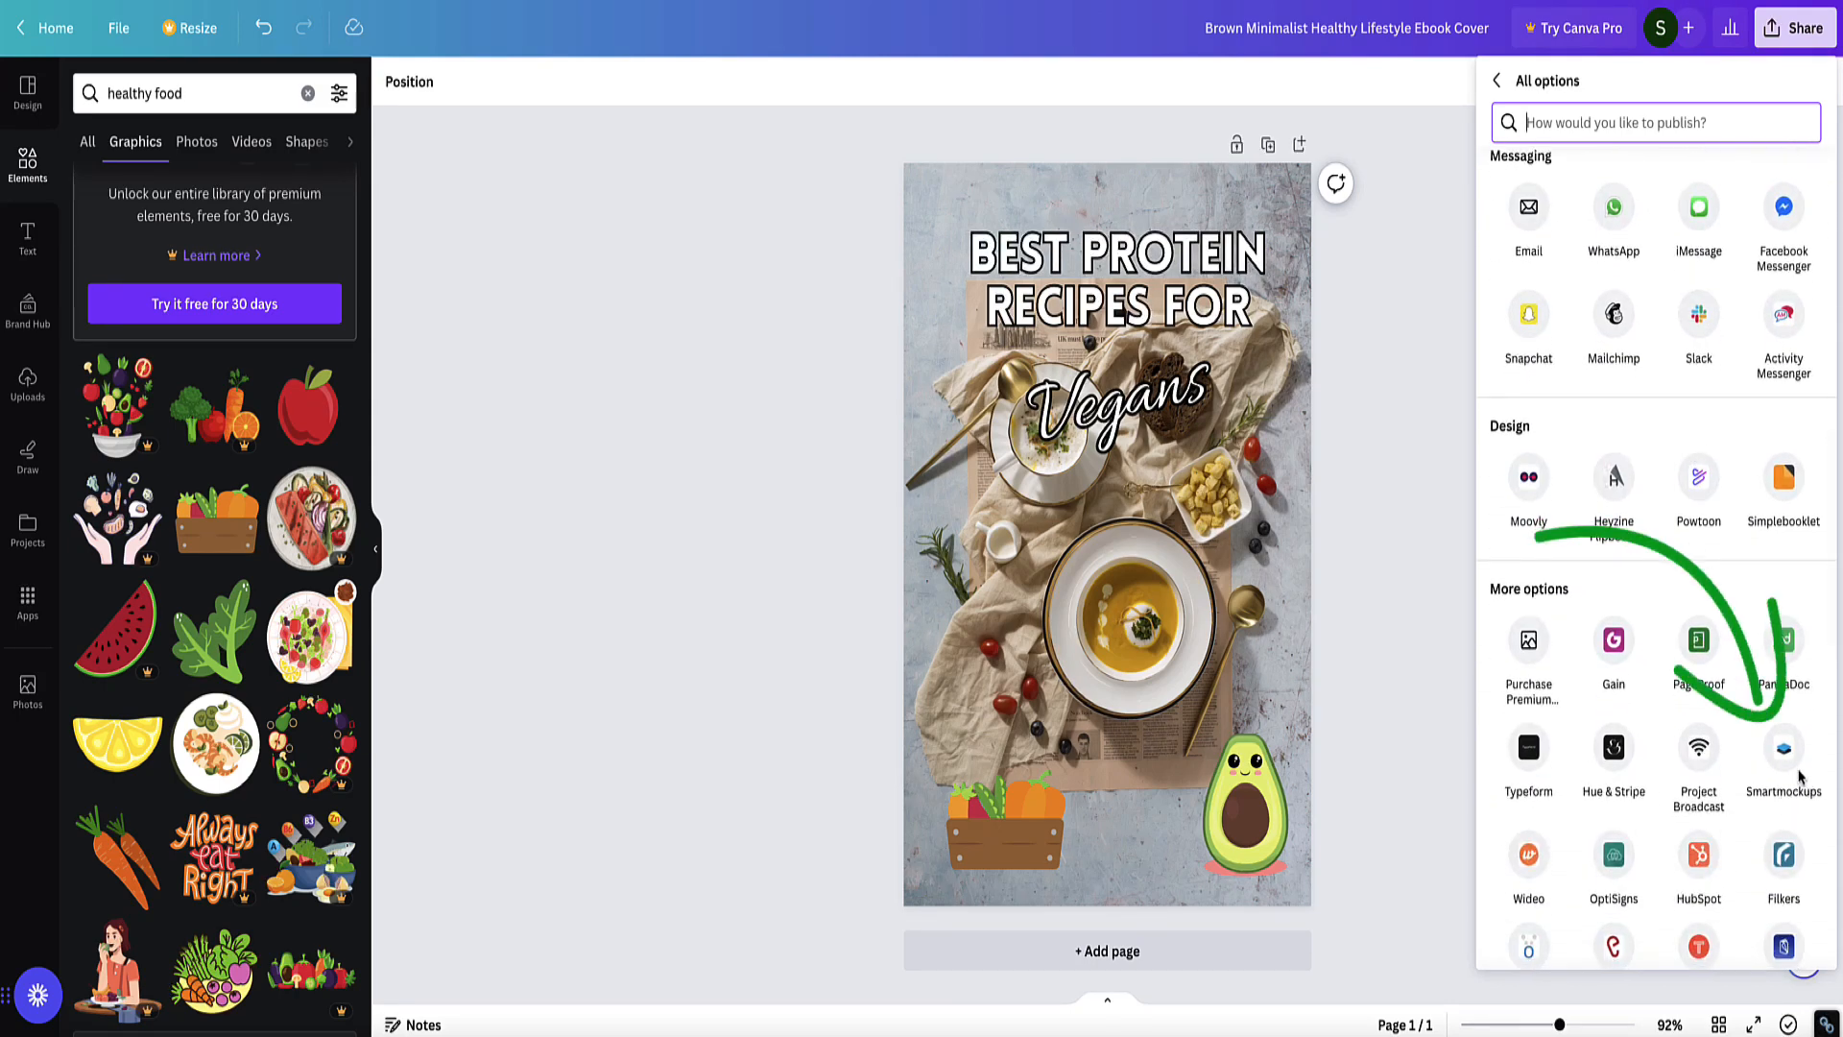
pyautogui.click(1783, 749)
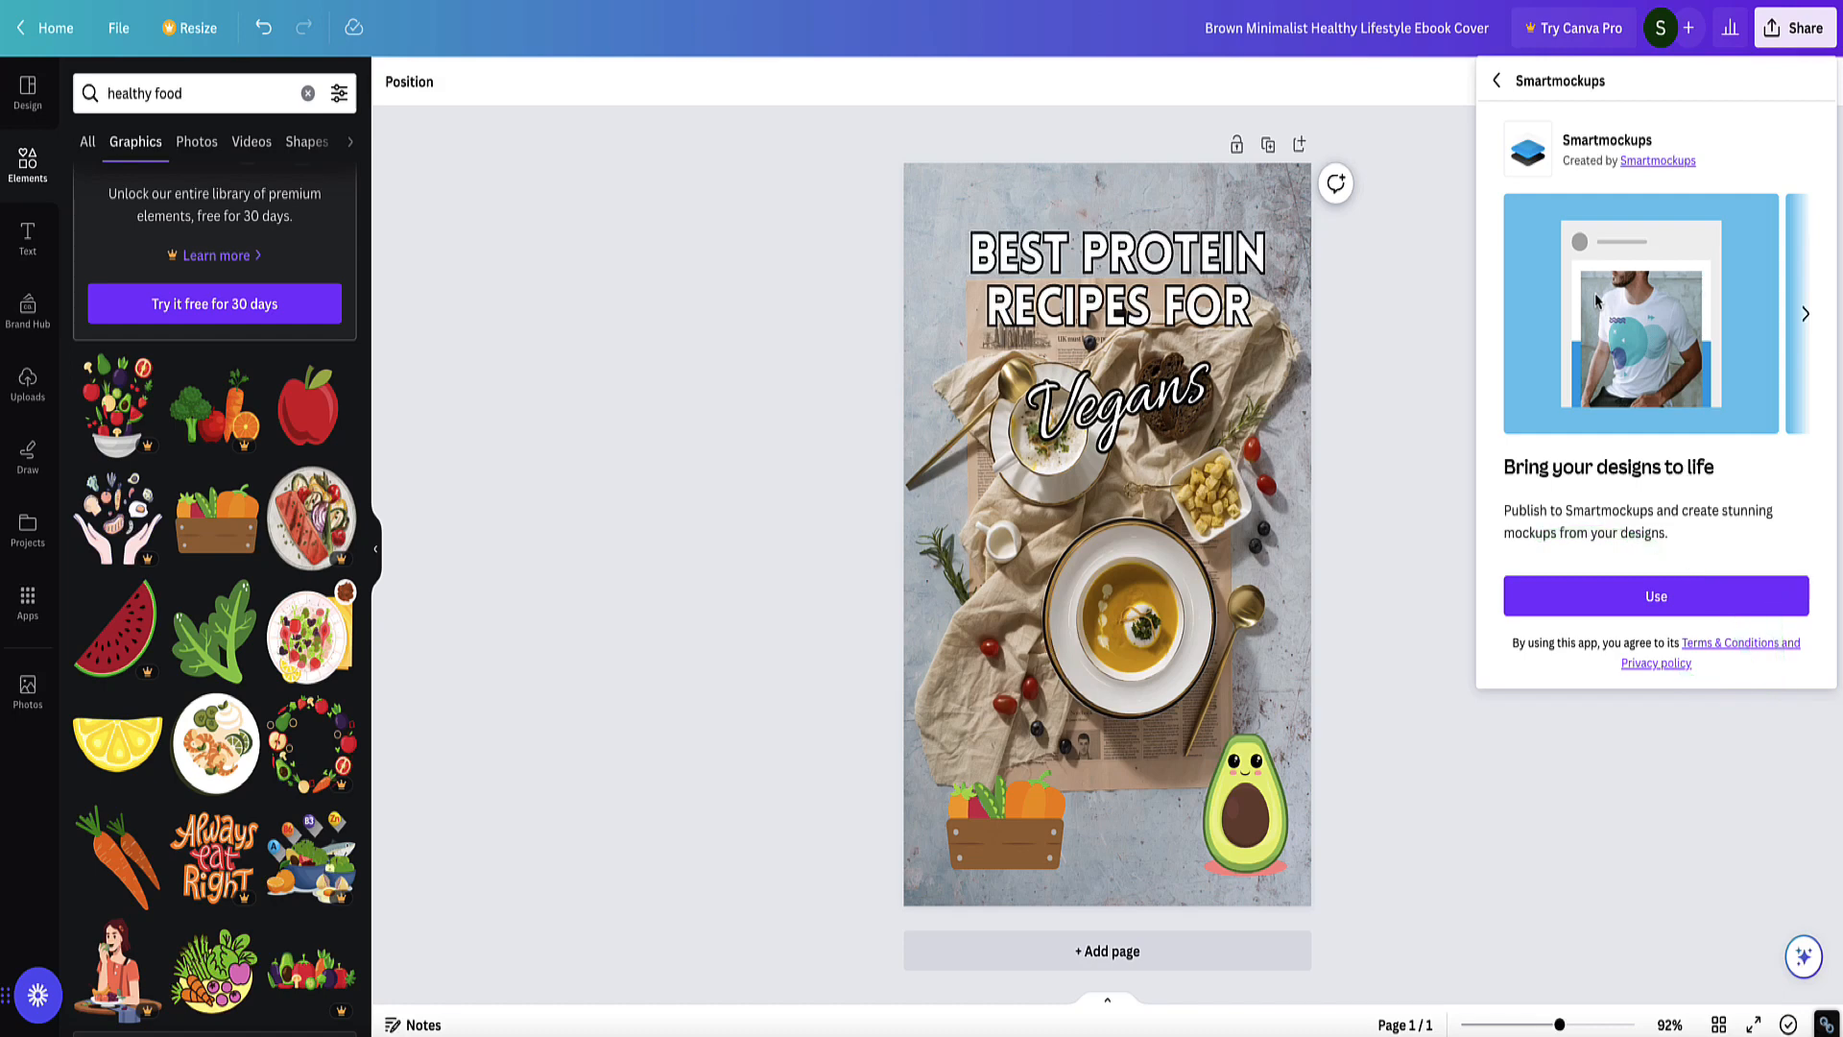
pyautogui.click(1667, 596)
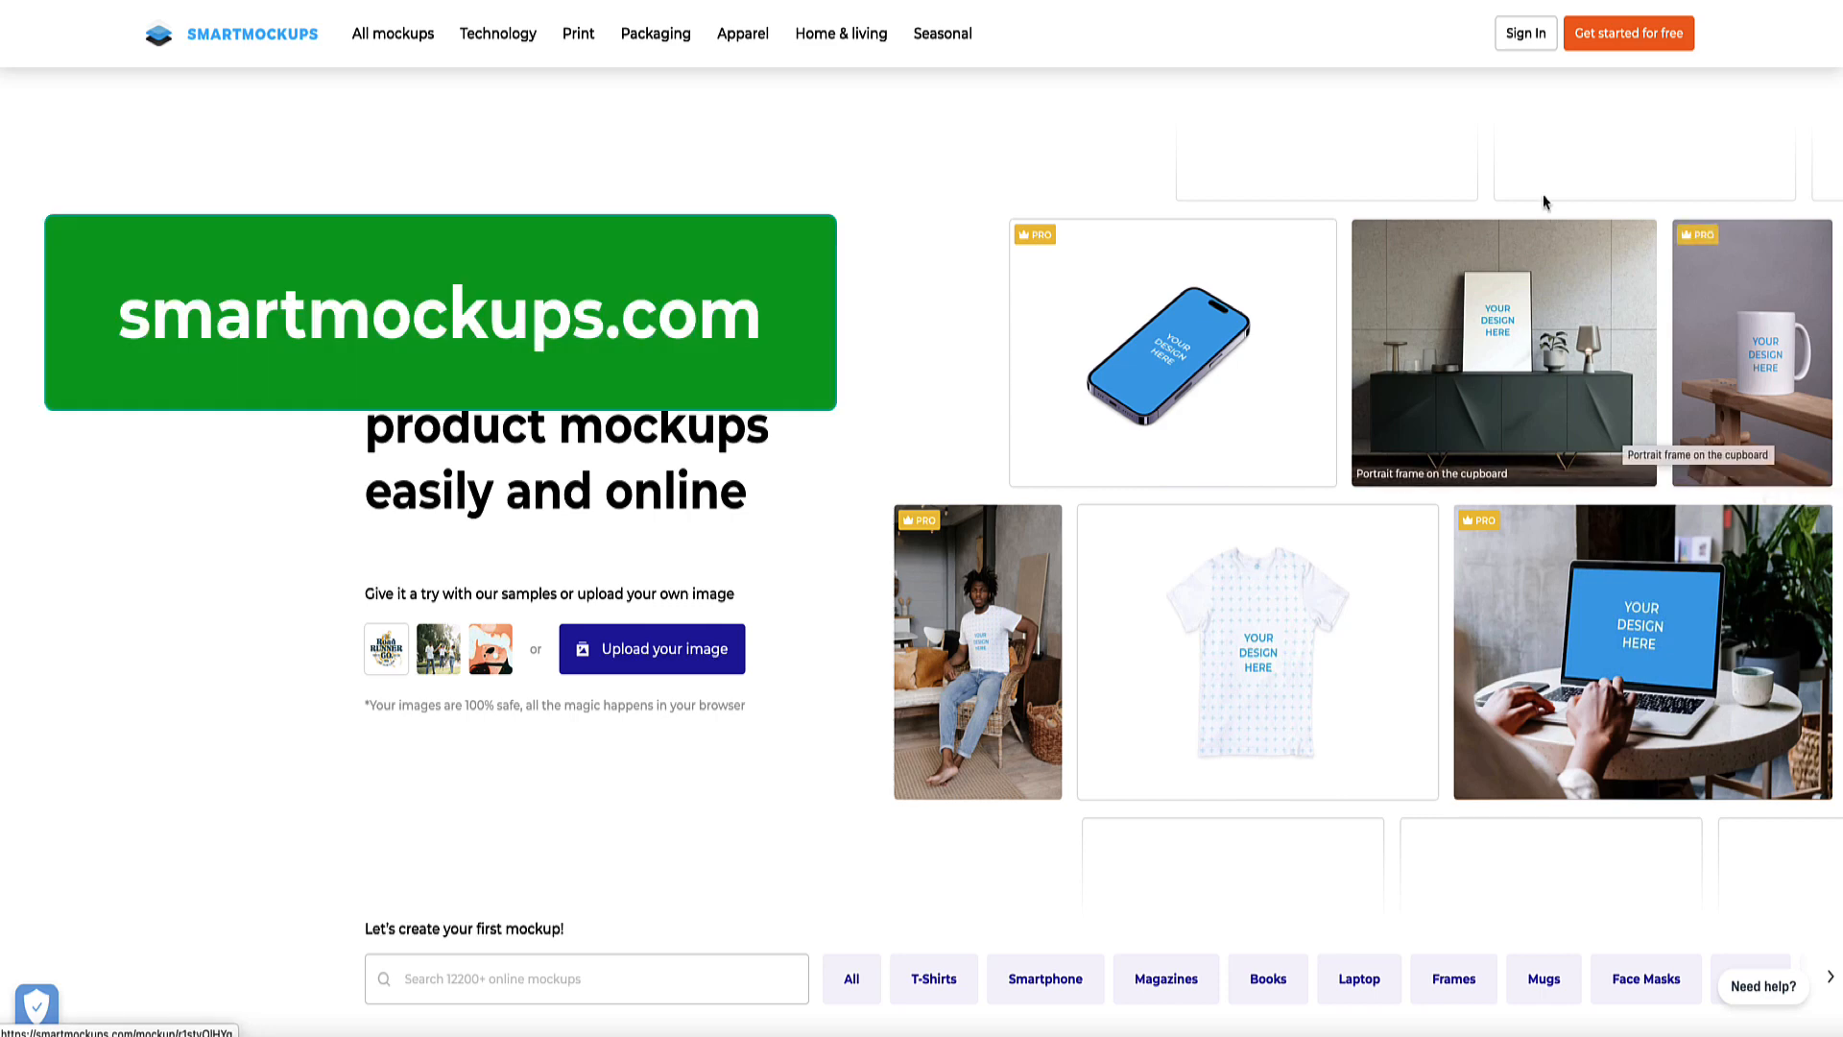
# On the Smartmockups website, sign up for a free account with Google and look over the available mockups.
pyautogui.click(1605, 41)
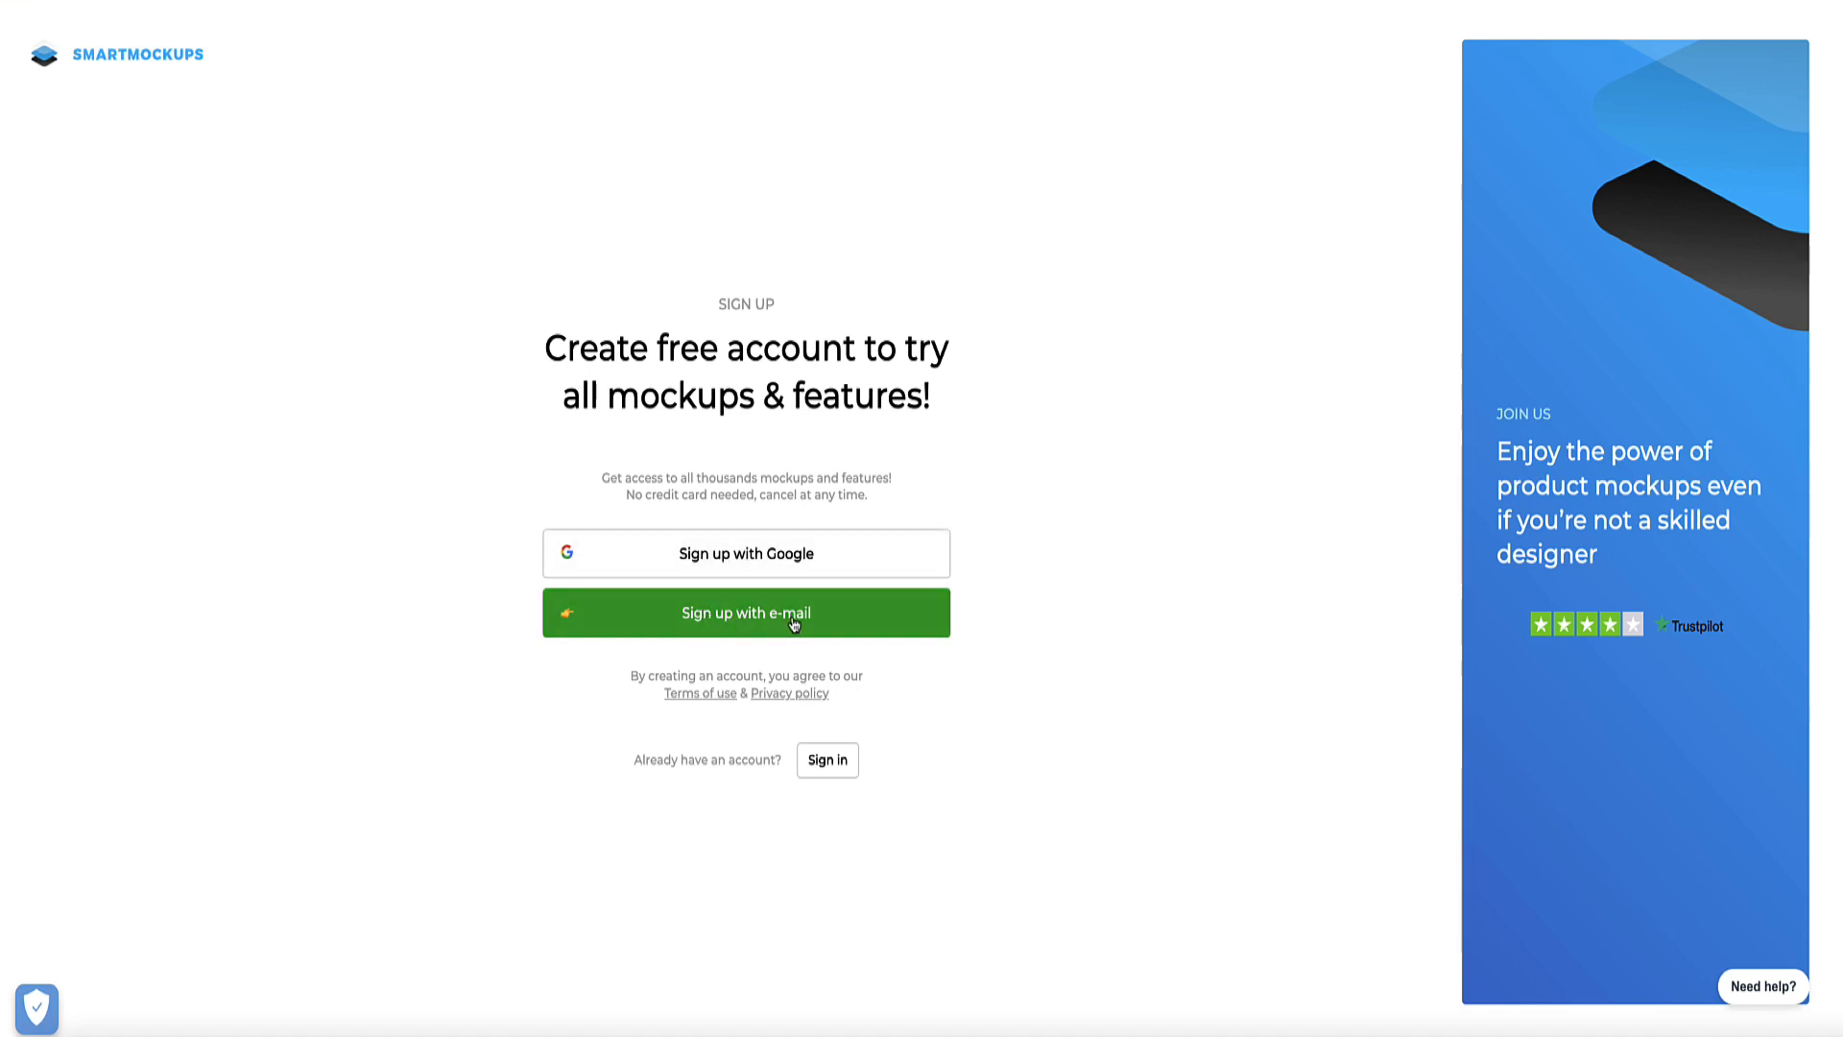
pyautogui.click(803, 554)
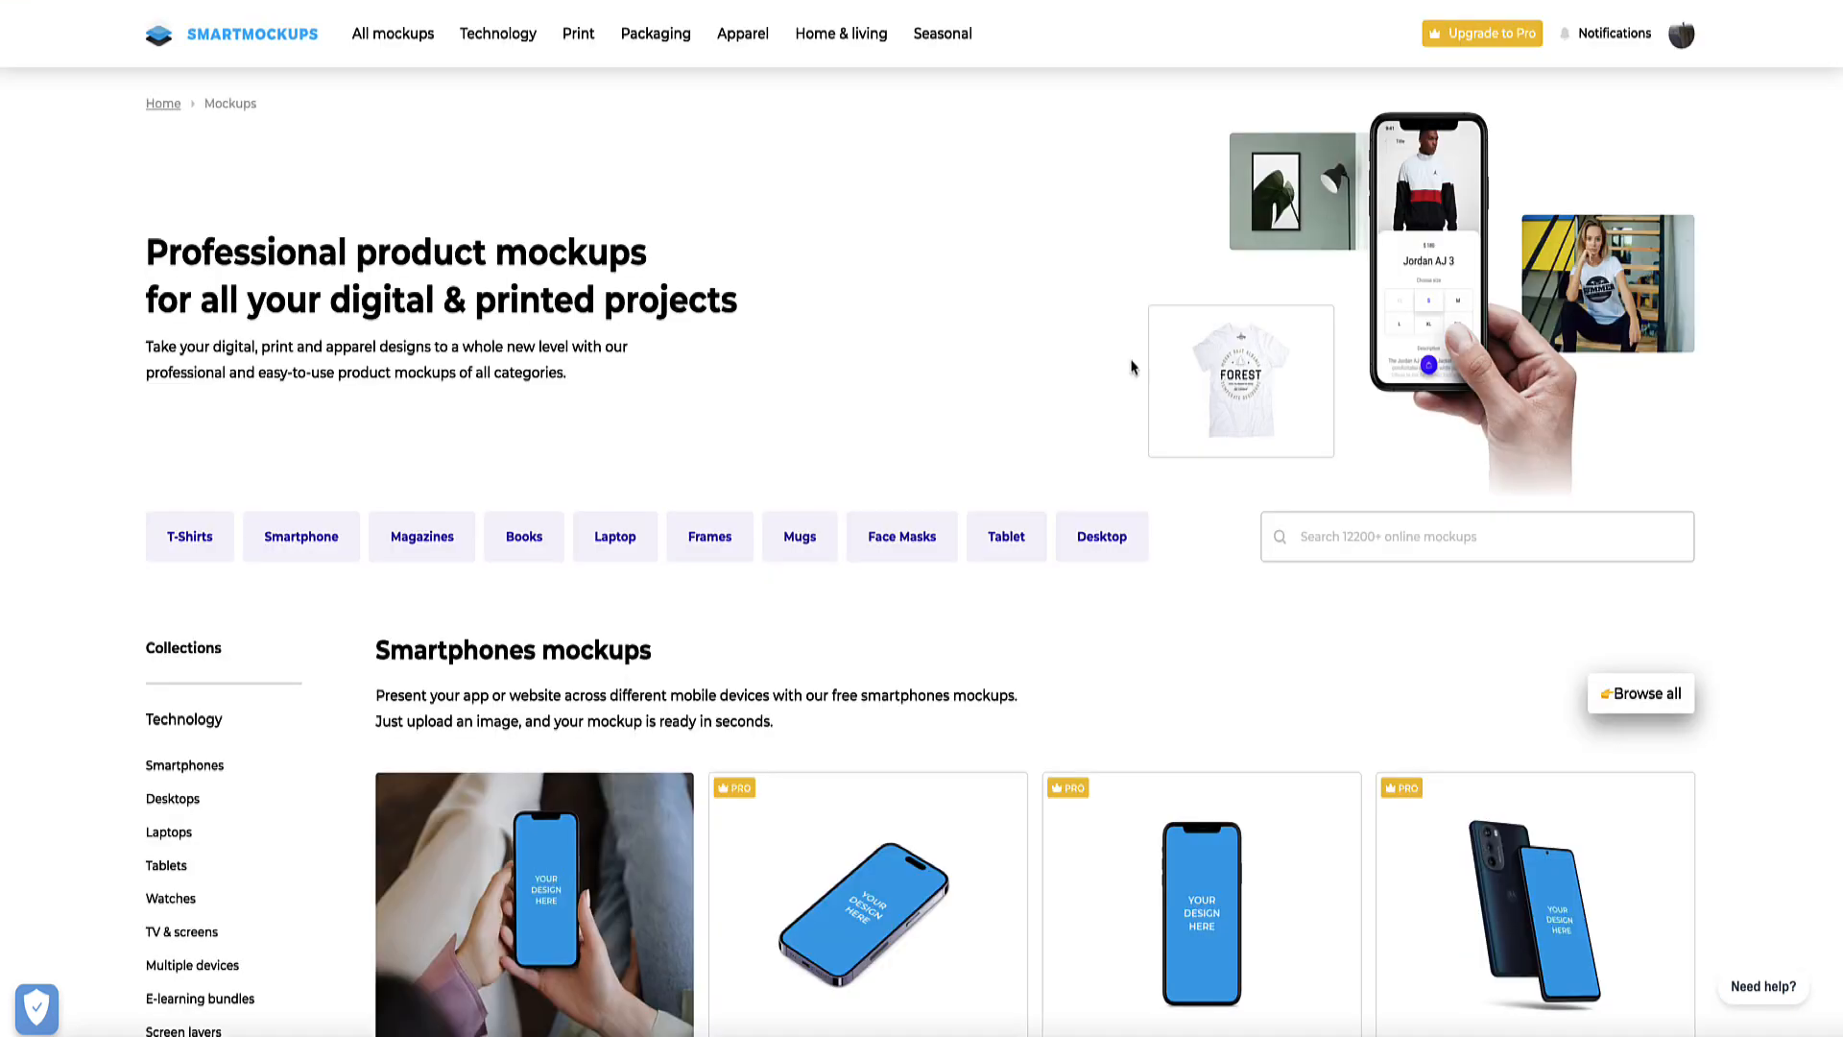
pyautogui.scroll(-8, 1001, 349)
pyautogui.scroll(8, 1001, 349)
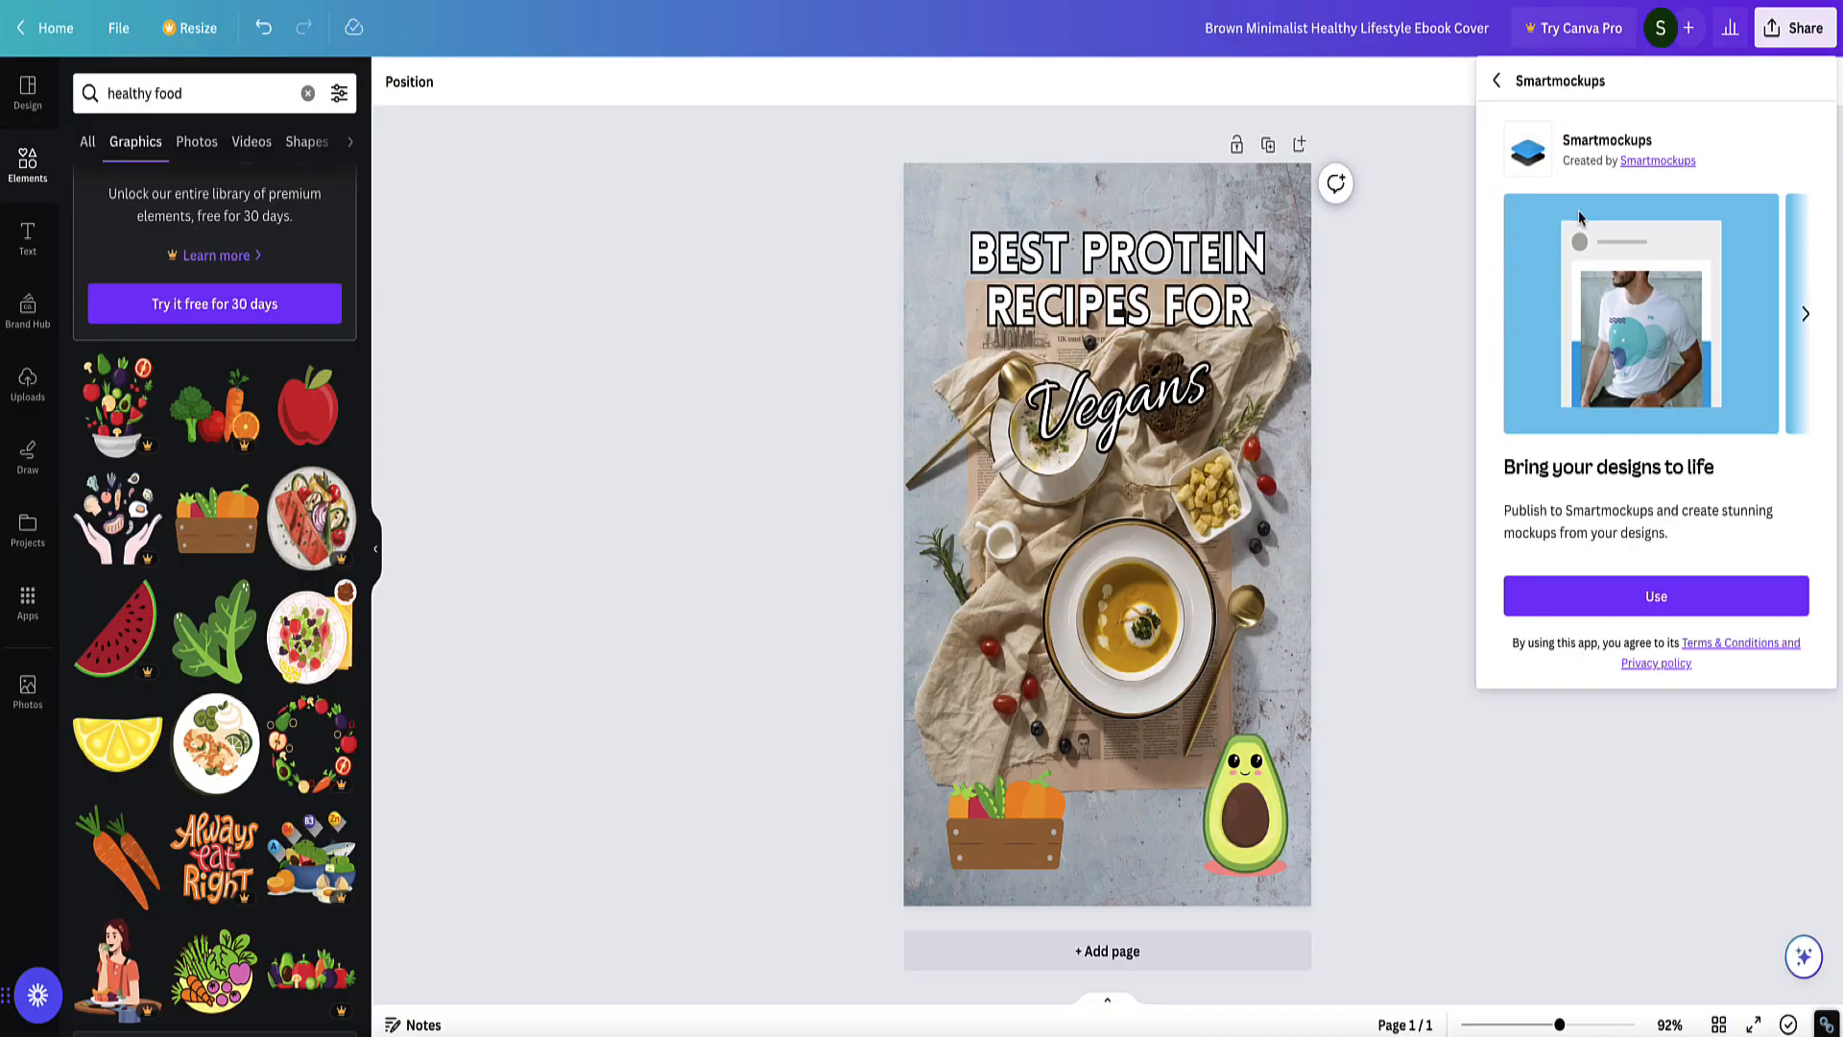
# Back in Canva, reopen all sharing options, choose to use Smartmockups and connect it to the Smartmockups account.
pyautogui.click(1792, 43)
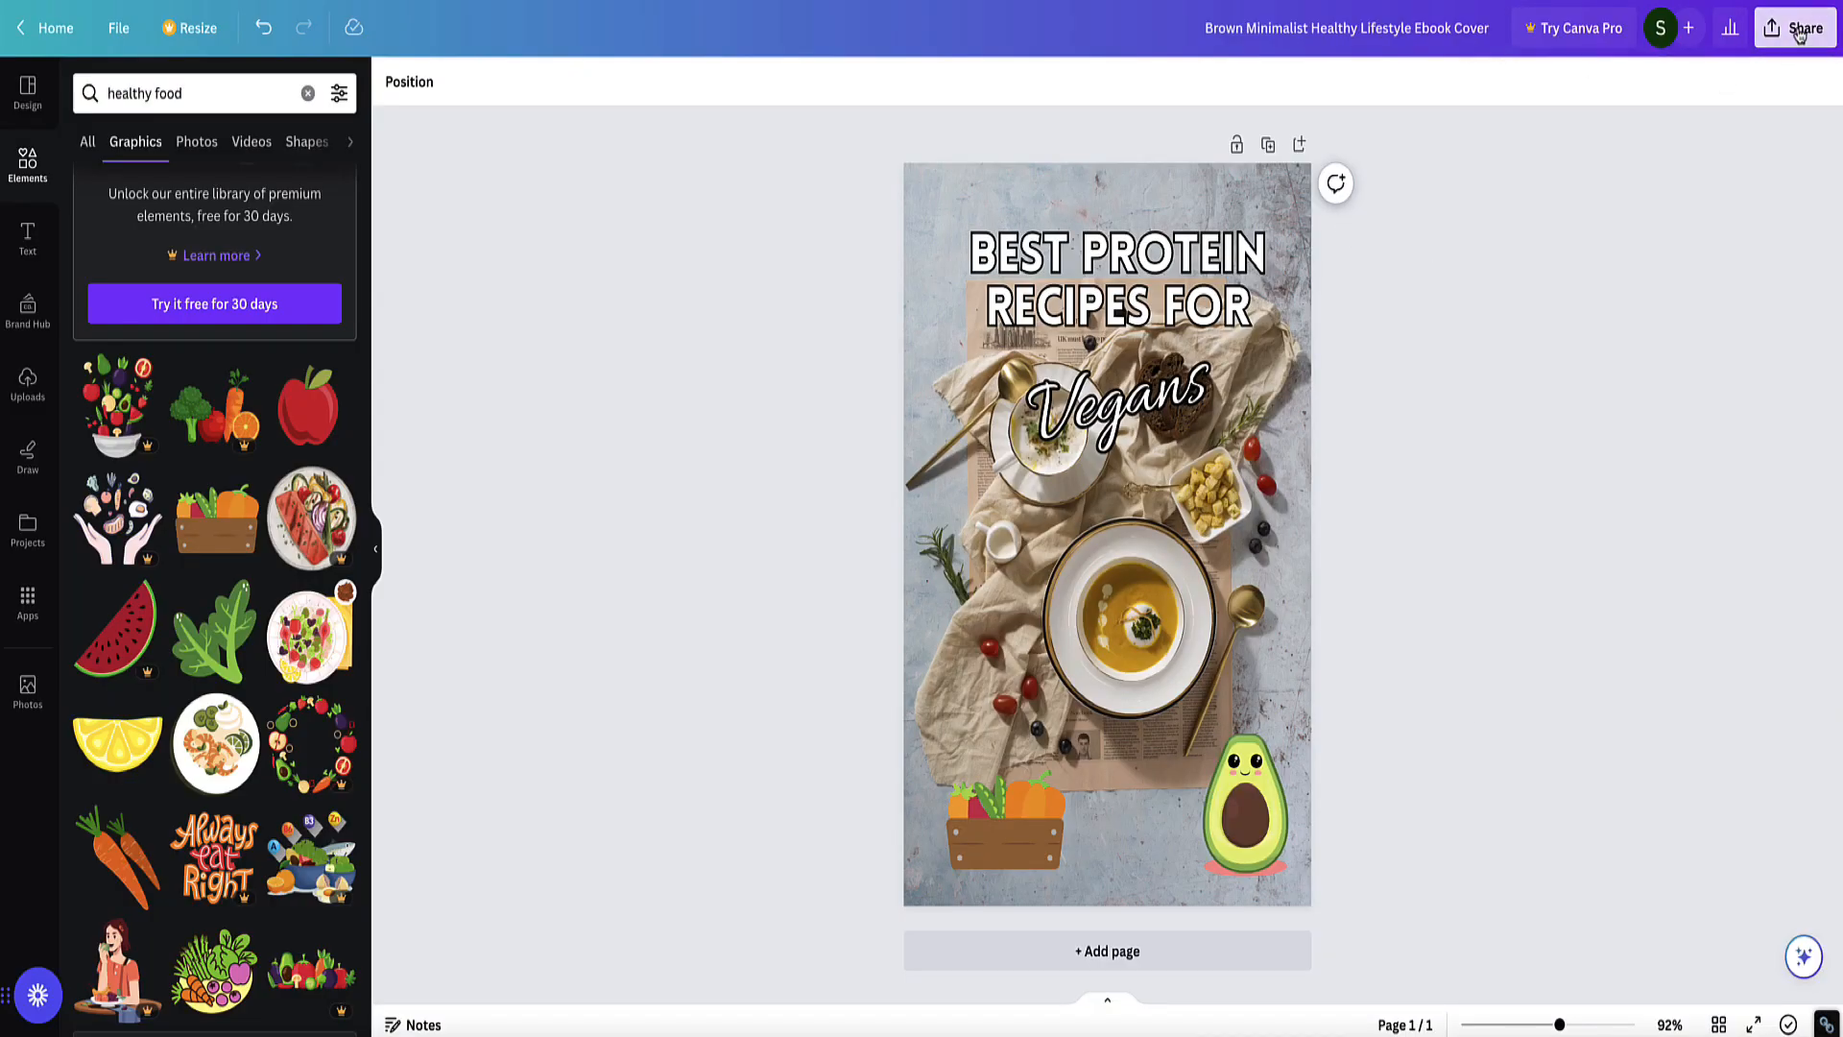
pyautogui.click(1799, 34)
pyautogui.click(1546, 684)
pyautogui.scroll(-3, 1604, 576)
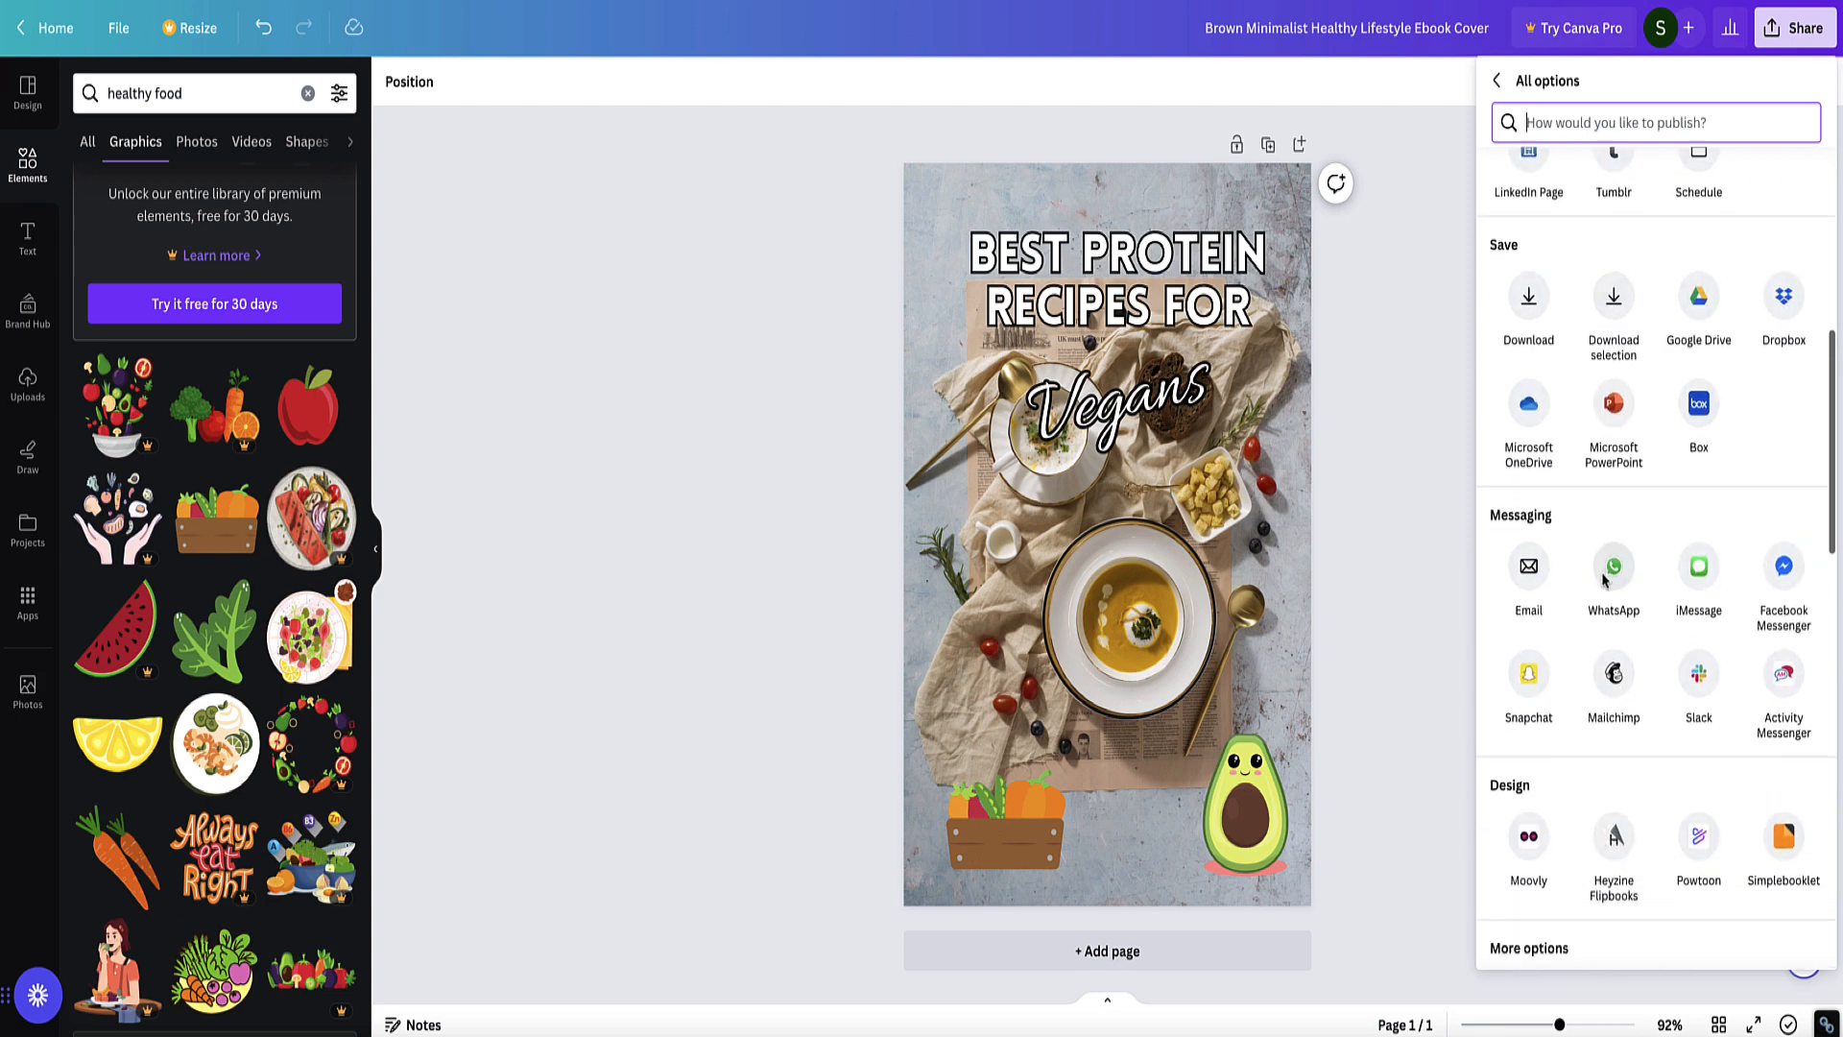
pyautogui.scroll(-5, 1603, 579)
pyautogui.click(1782, 626)
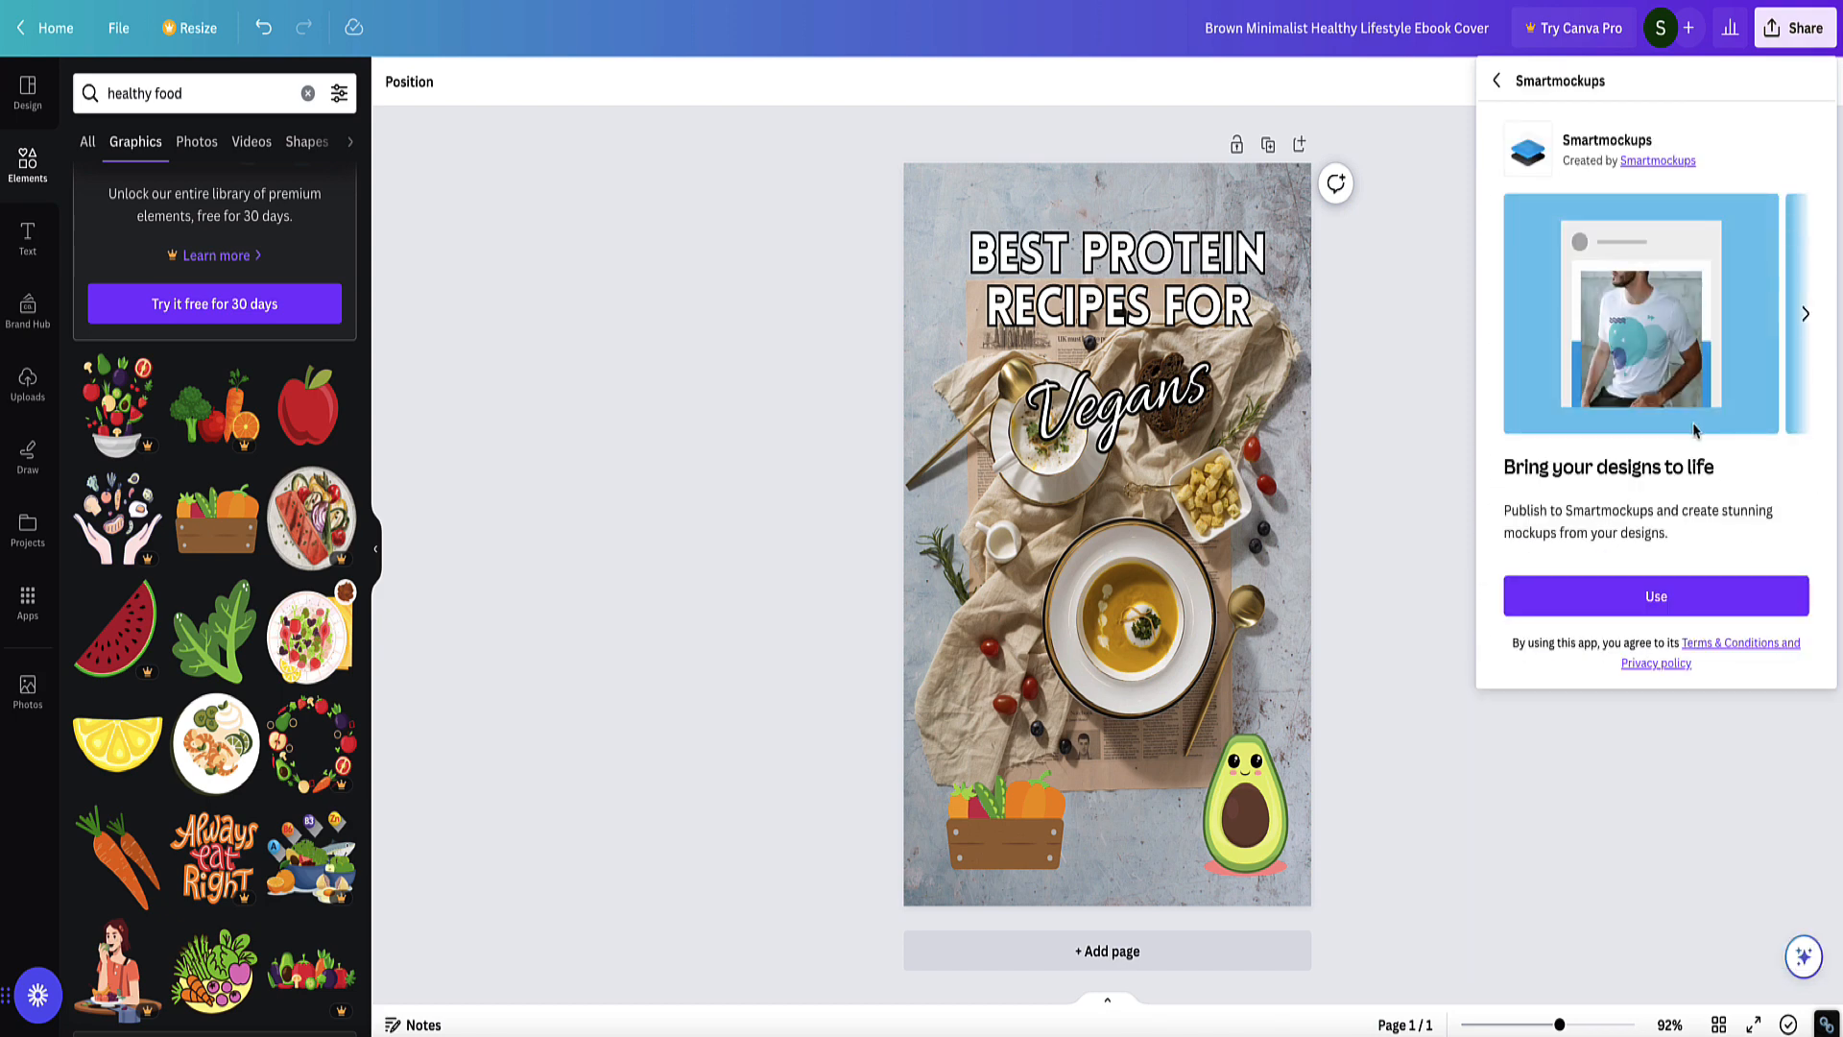
pyautogui.click(1643, 597)
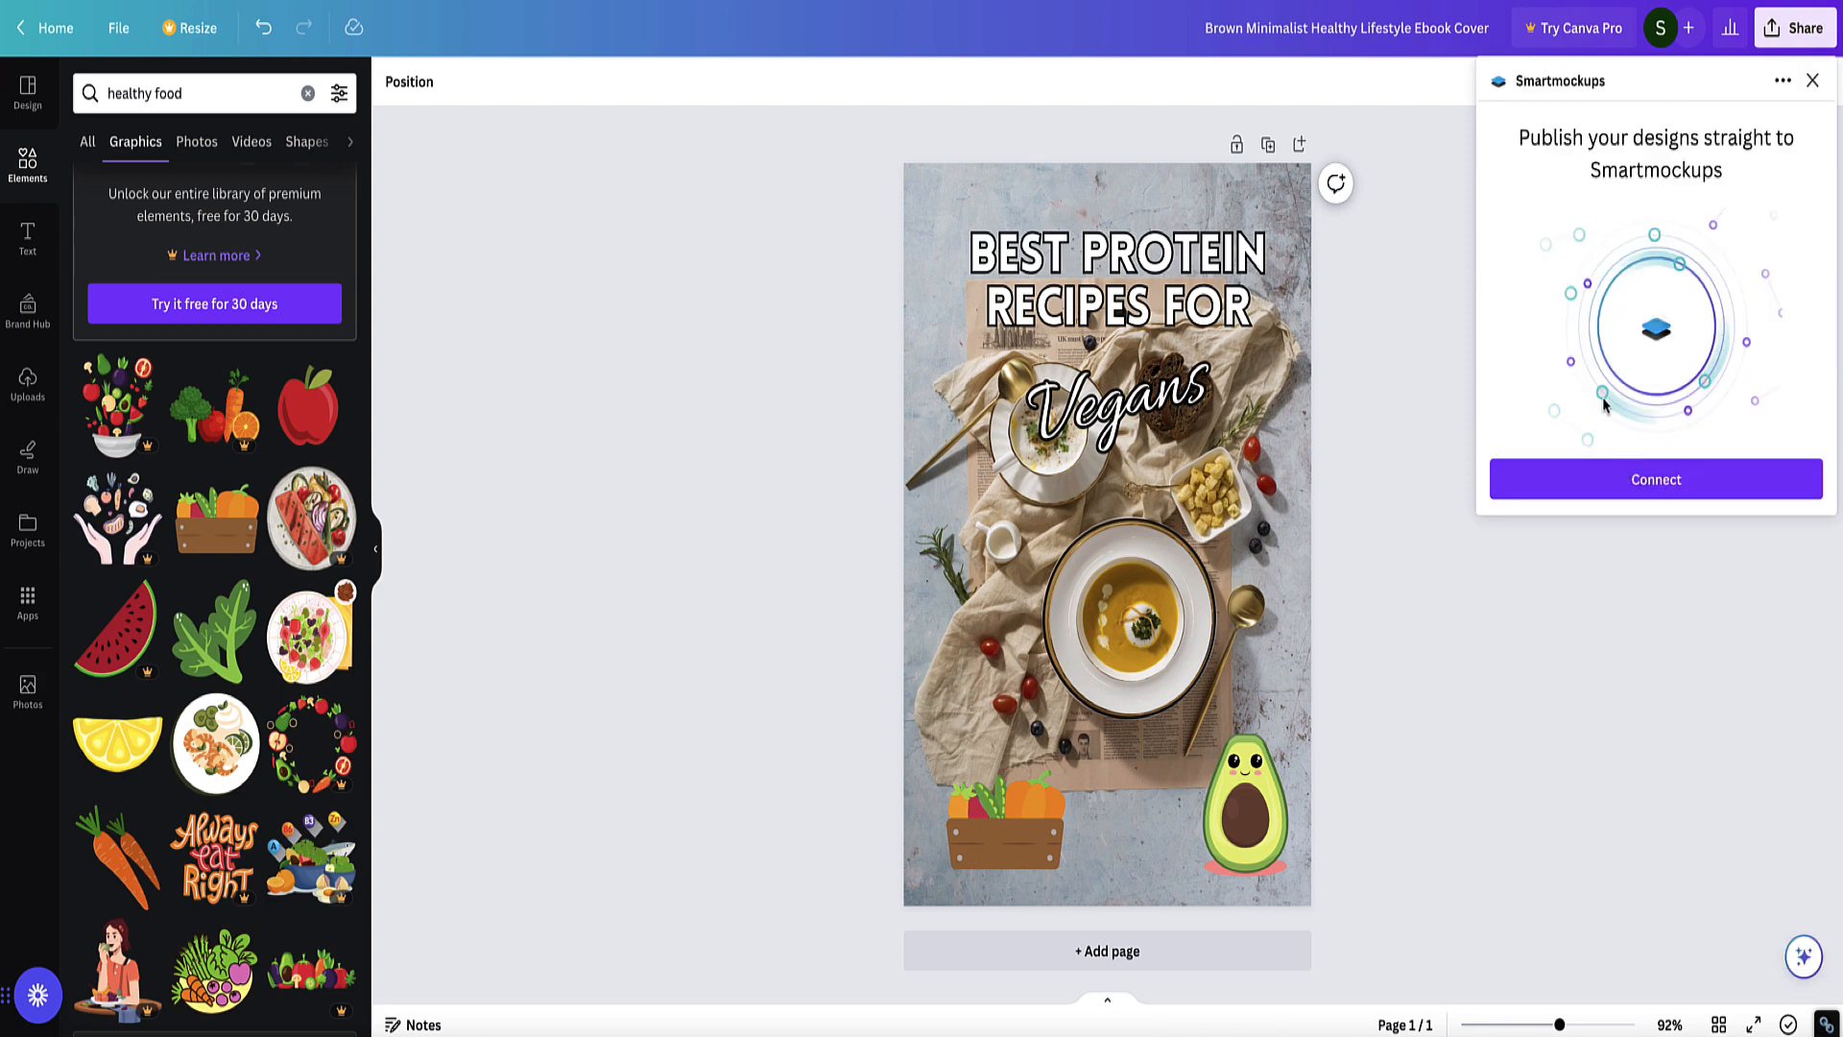
pyautogui.click(1656, 479)
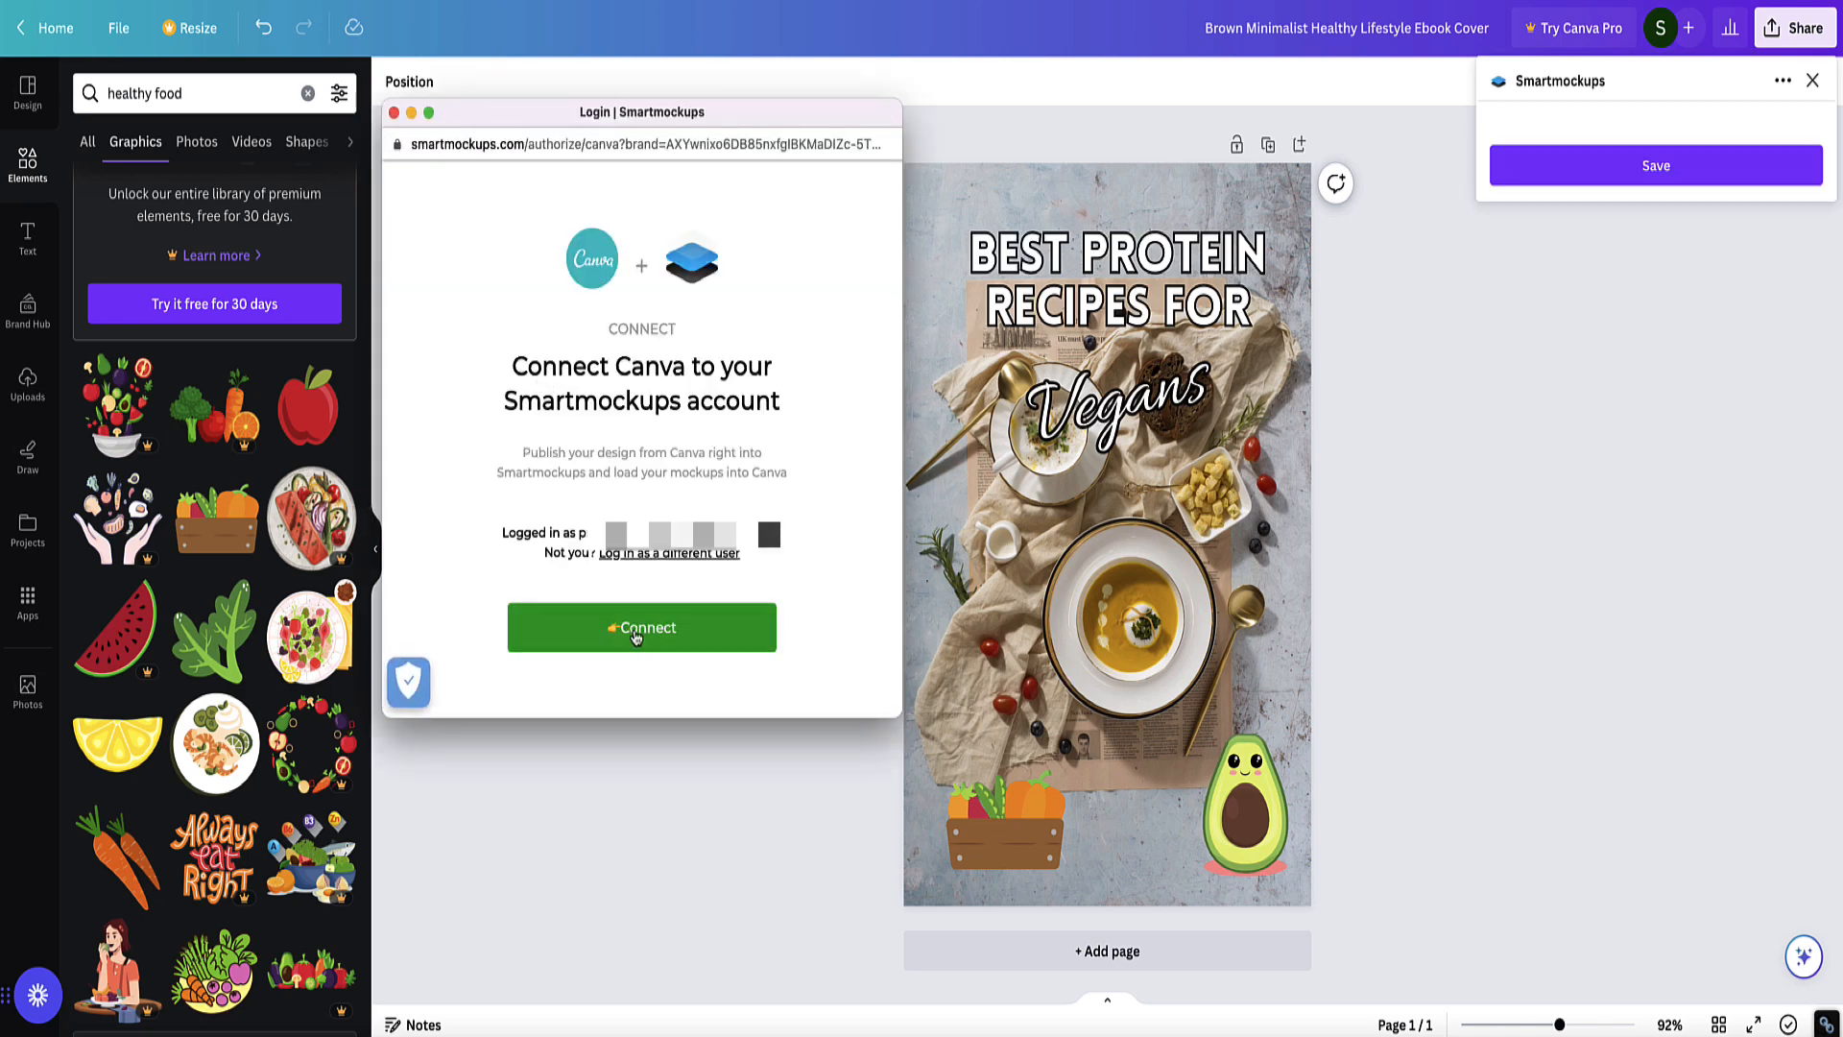
# Save the cover design to Smartmockups, view it there and look through the live mockup previews.
pyautogui.click(1652, 168)
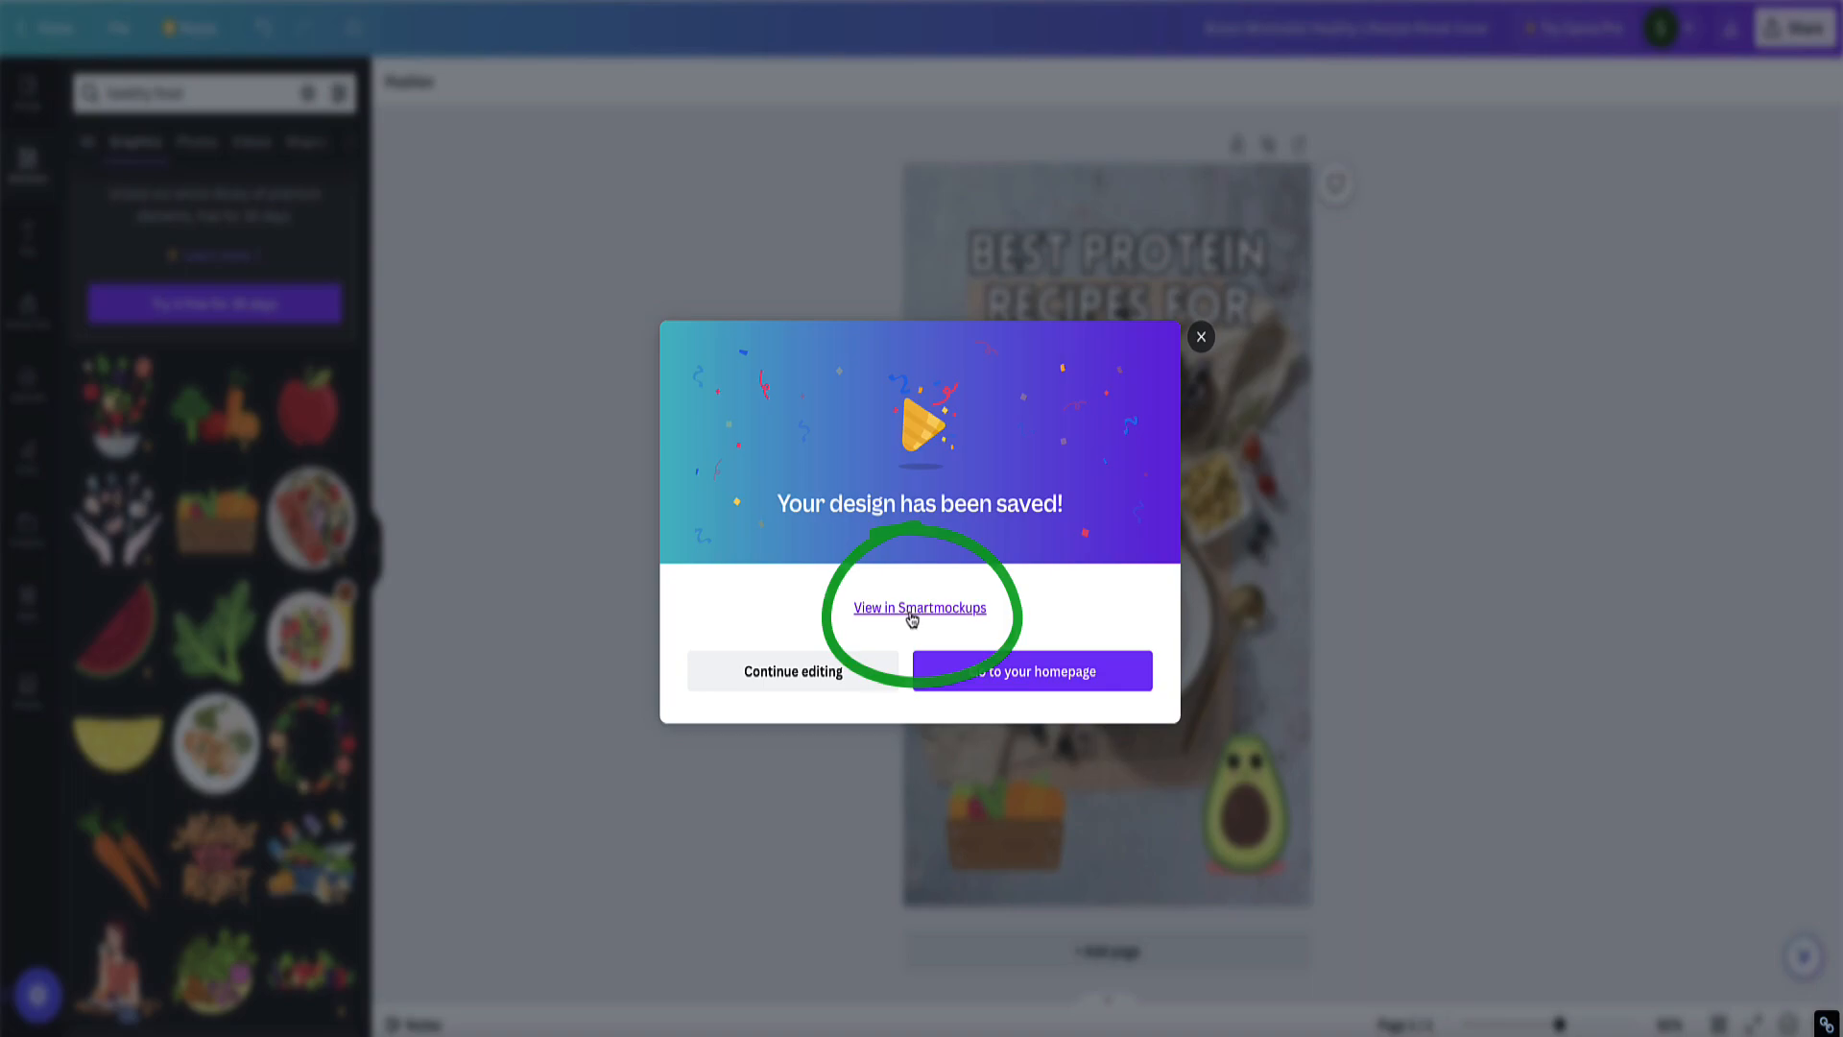
pyautogui.click(911, 618)
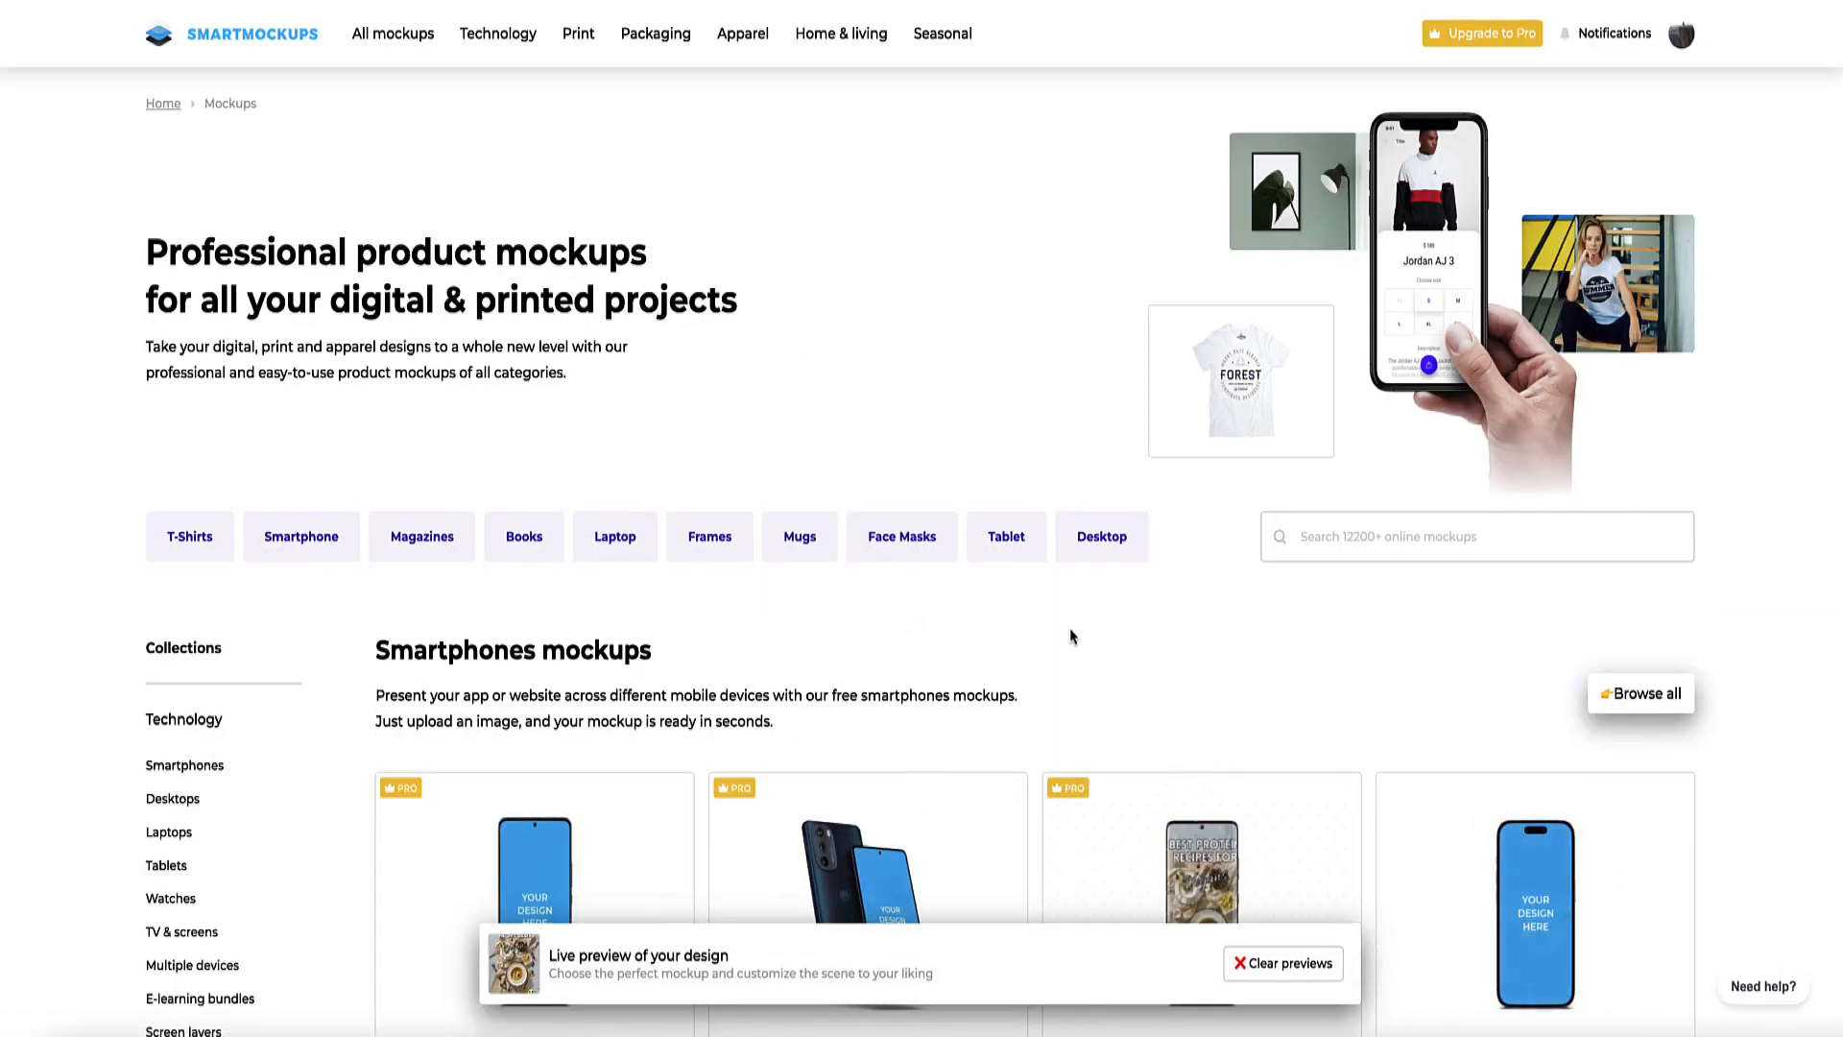
pyautogui.scroll(-1, 1072, 638)
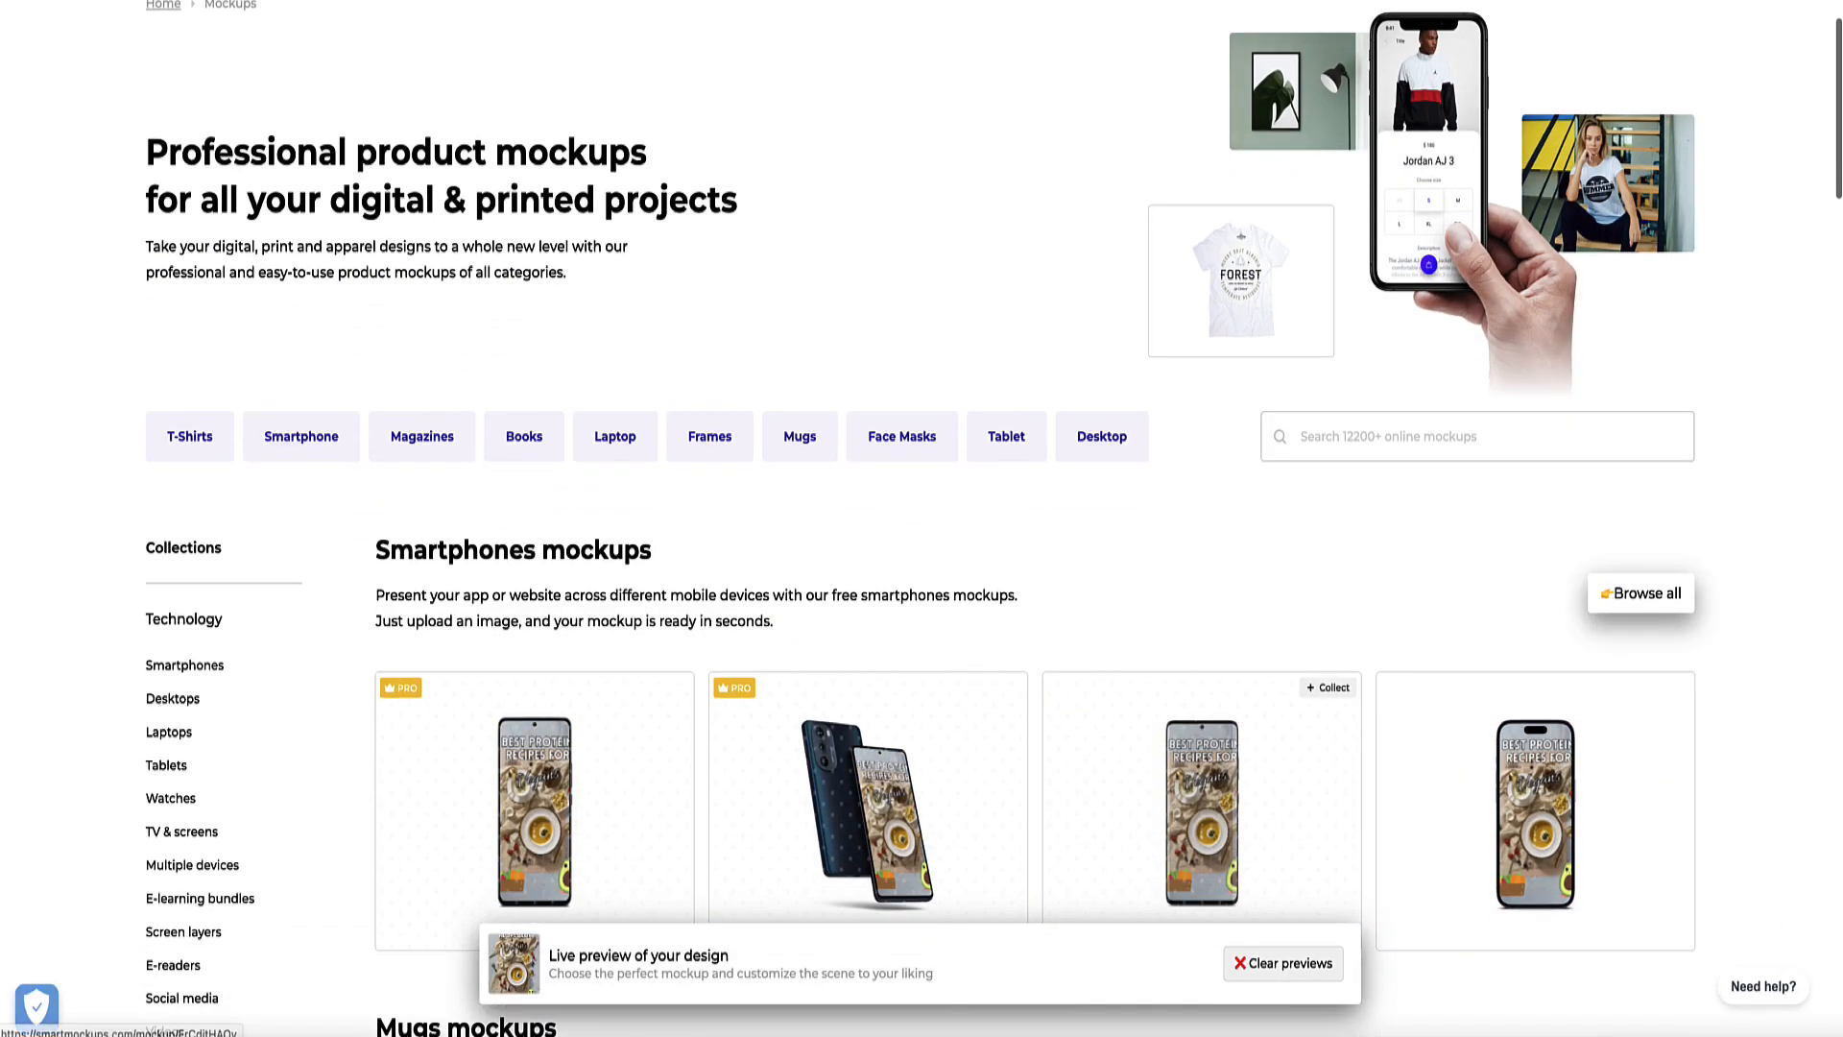
pyautogui.scroll(-3, 941, 870)
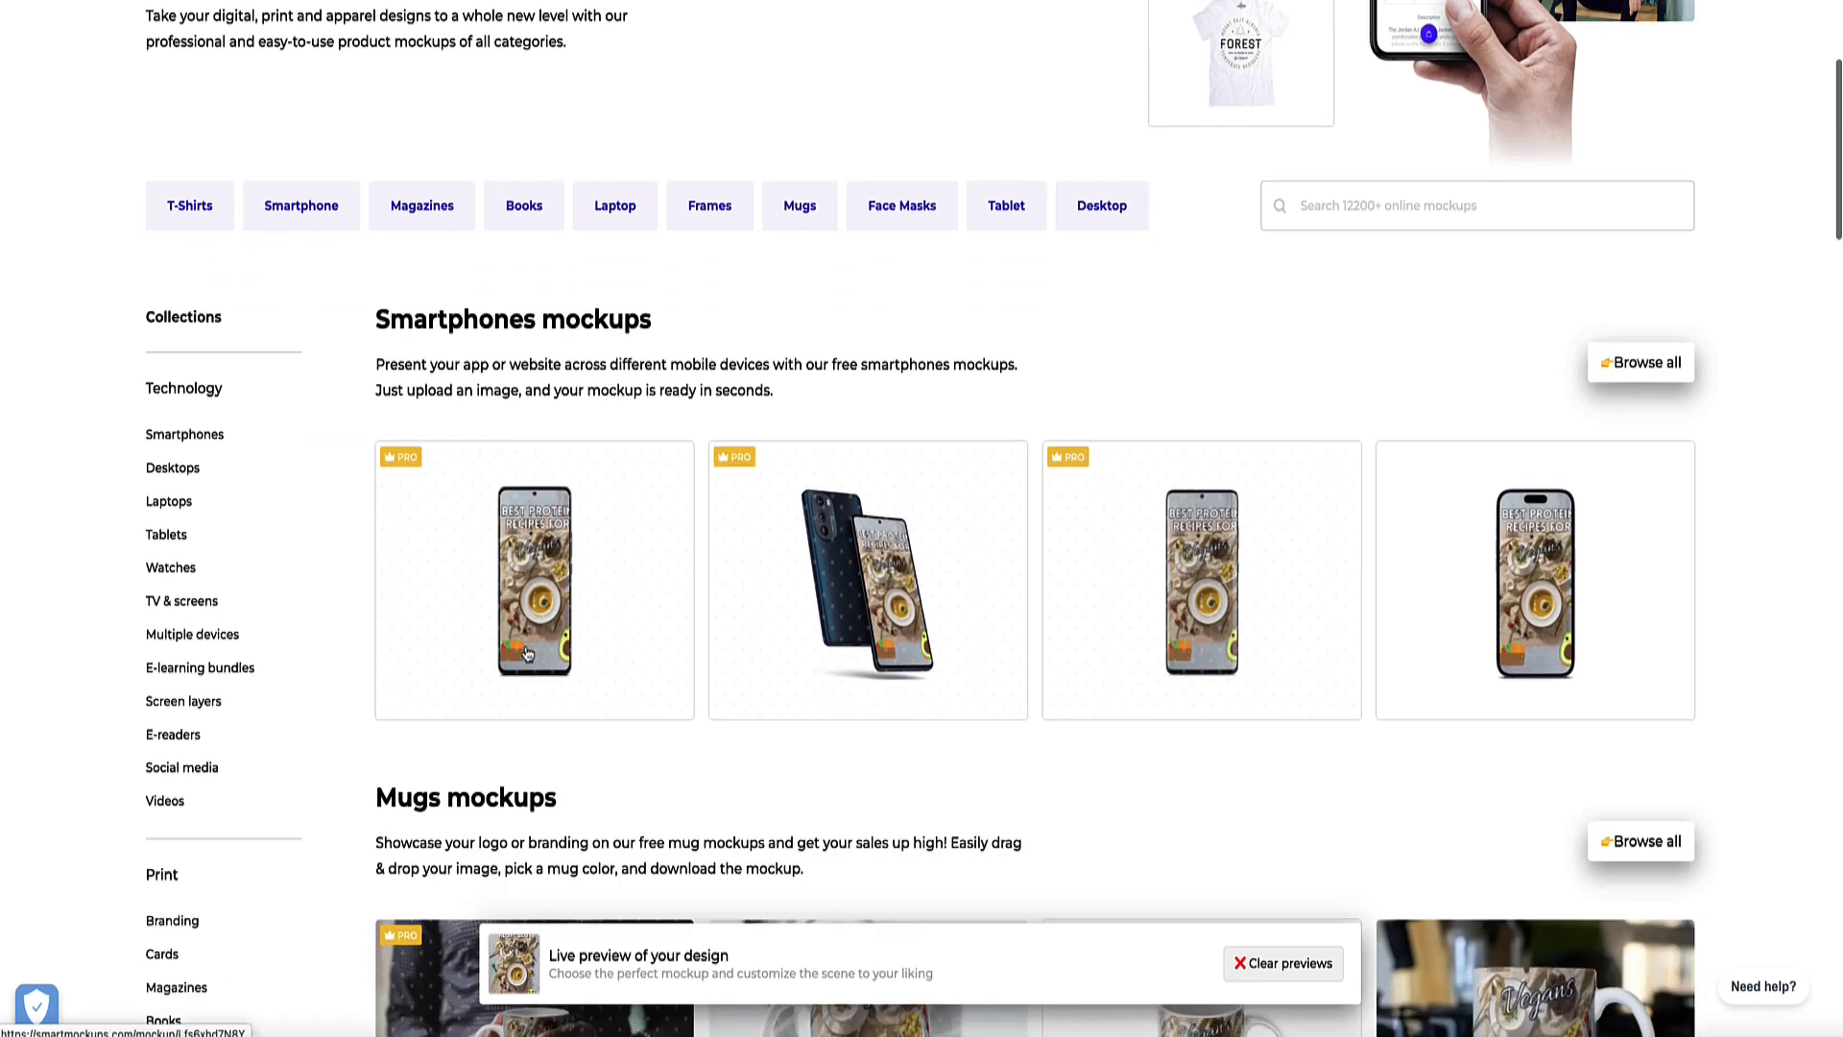
pyautogui.scroll(4, 601, 127)
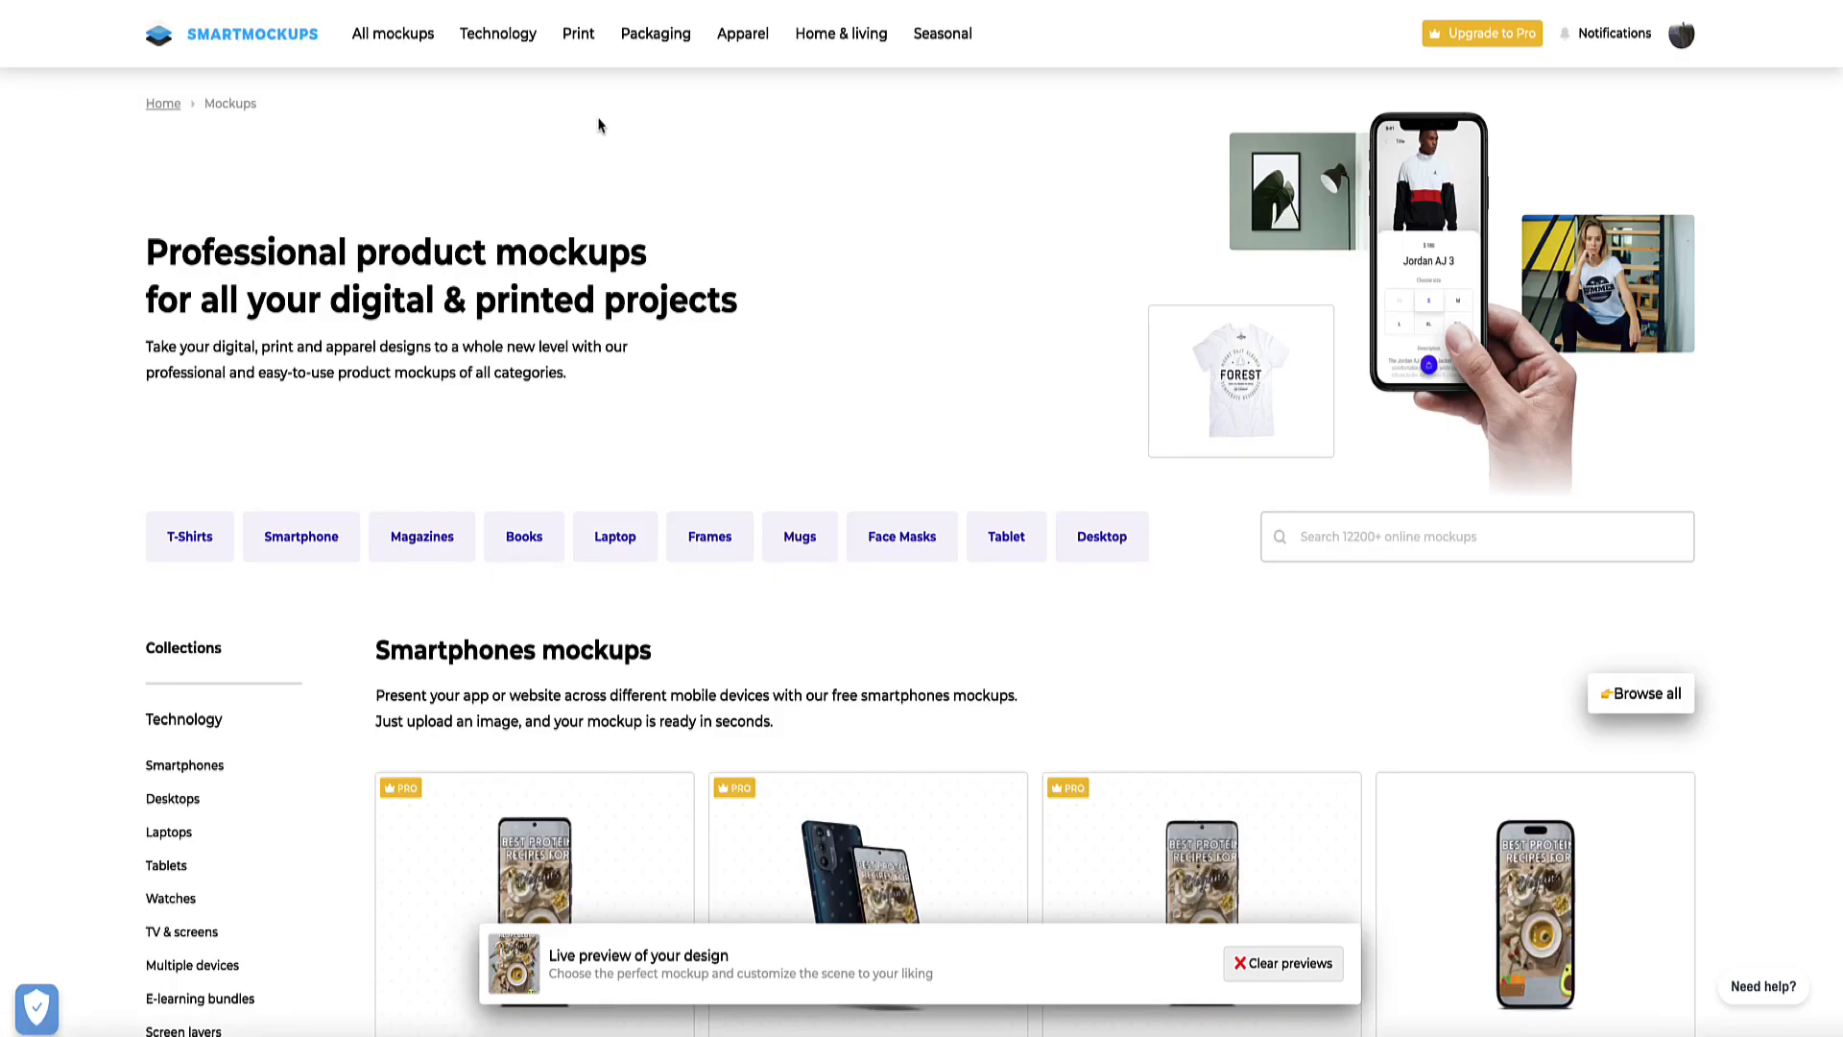
# Open the Books category of the print mockups and browse the previews showing the cover design.
pyautogui.moveTo(581, 50)
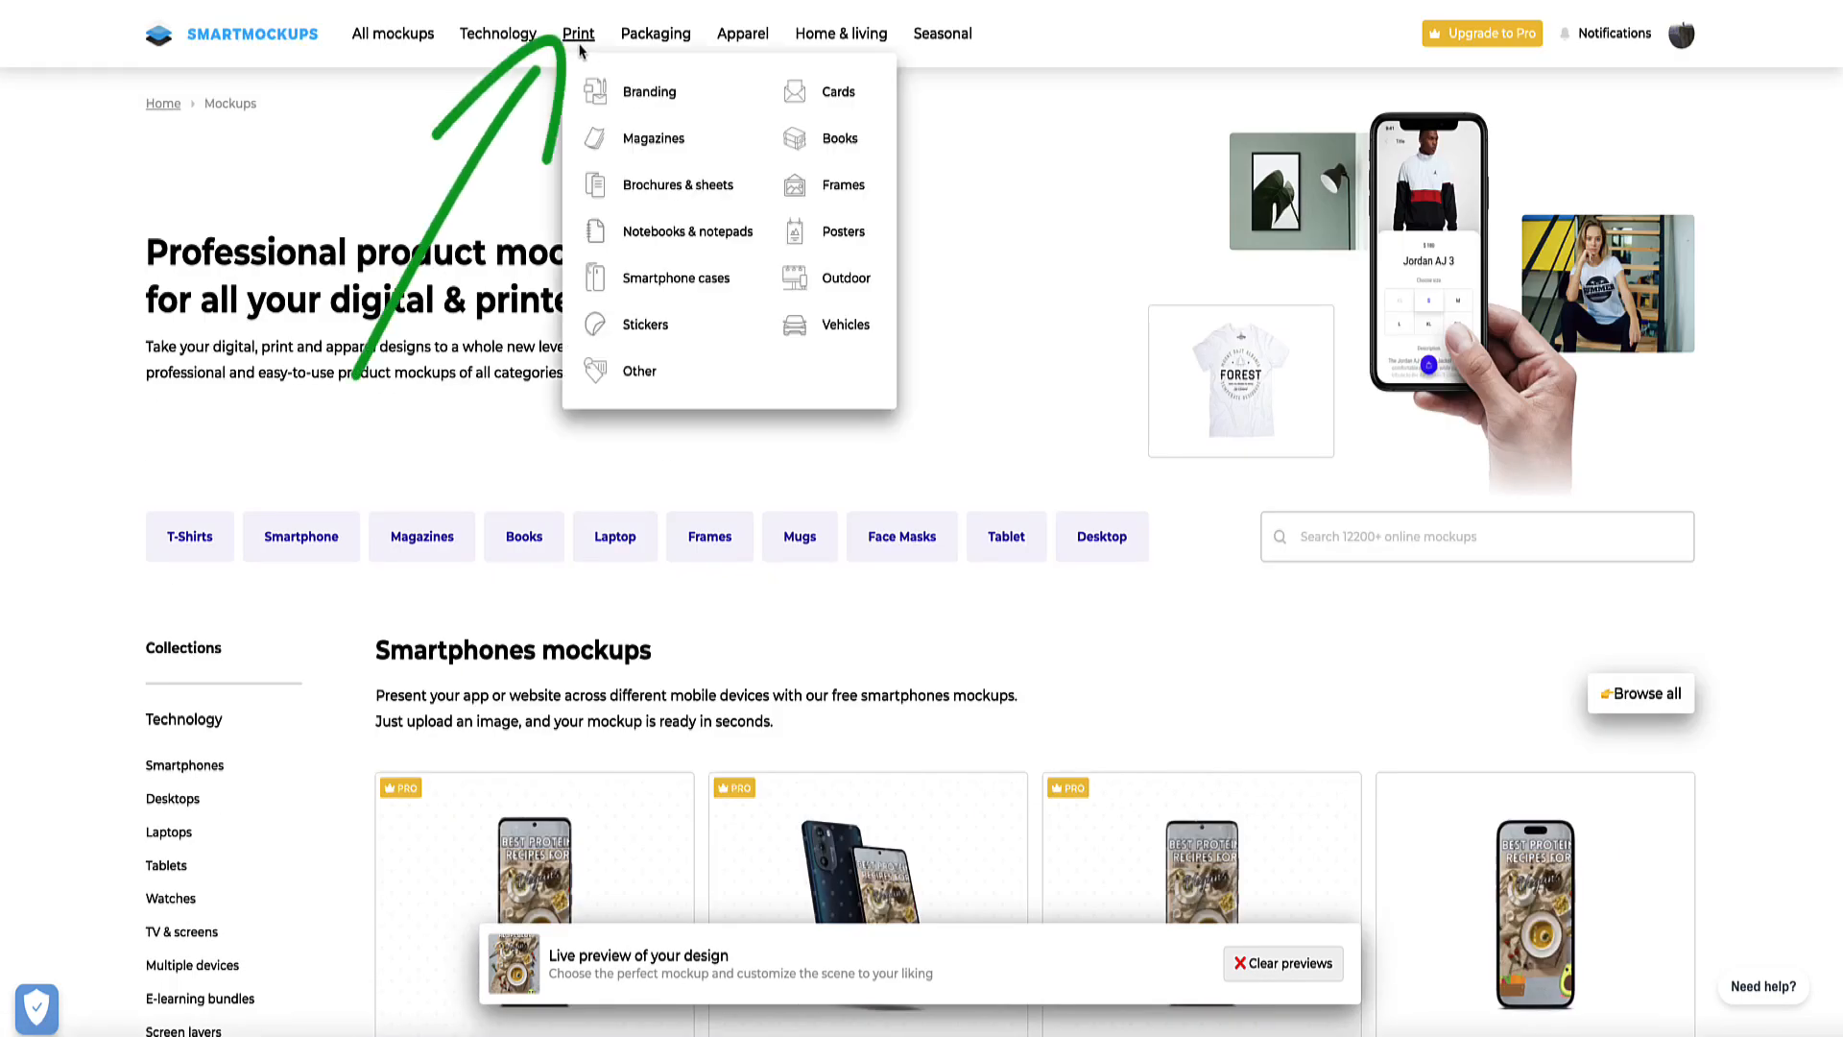
pyautogui.click(833, 144)
pyautogui.scroll(-4, 1003, 346)
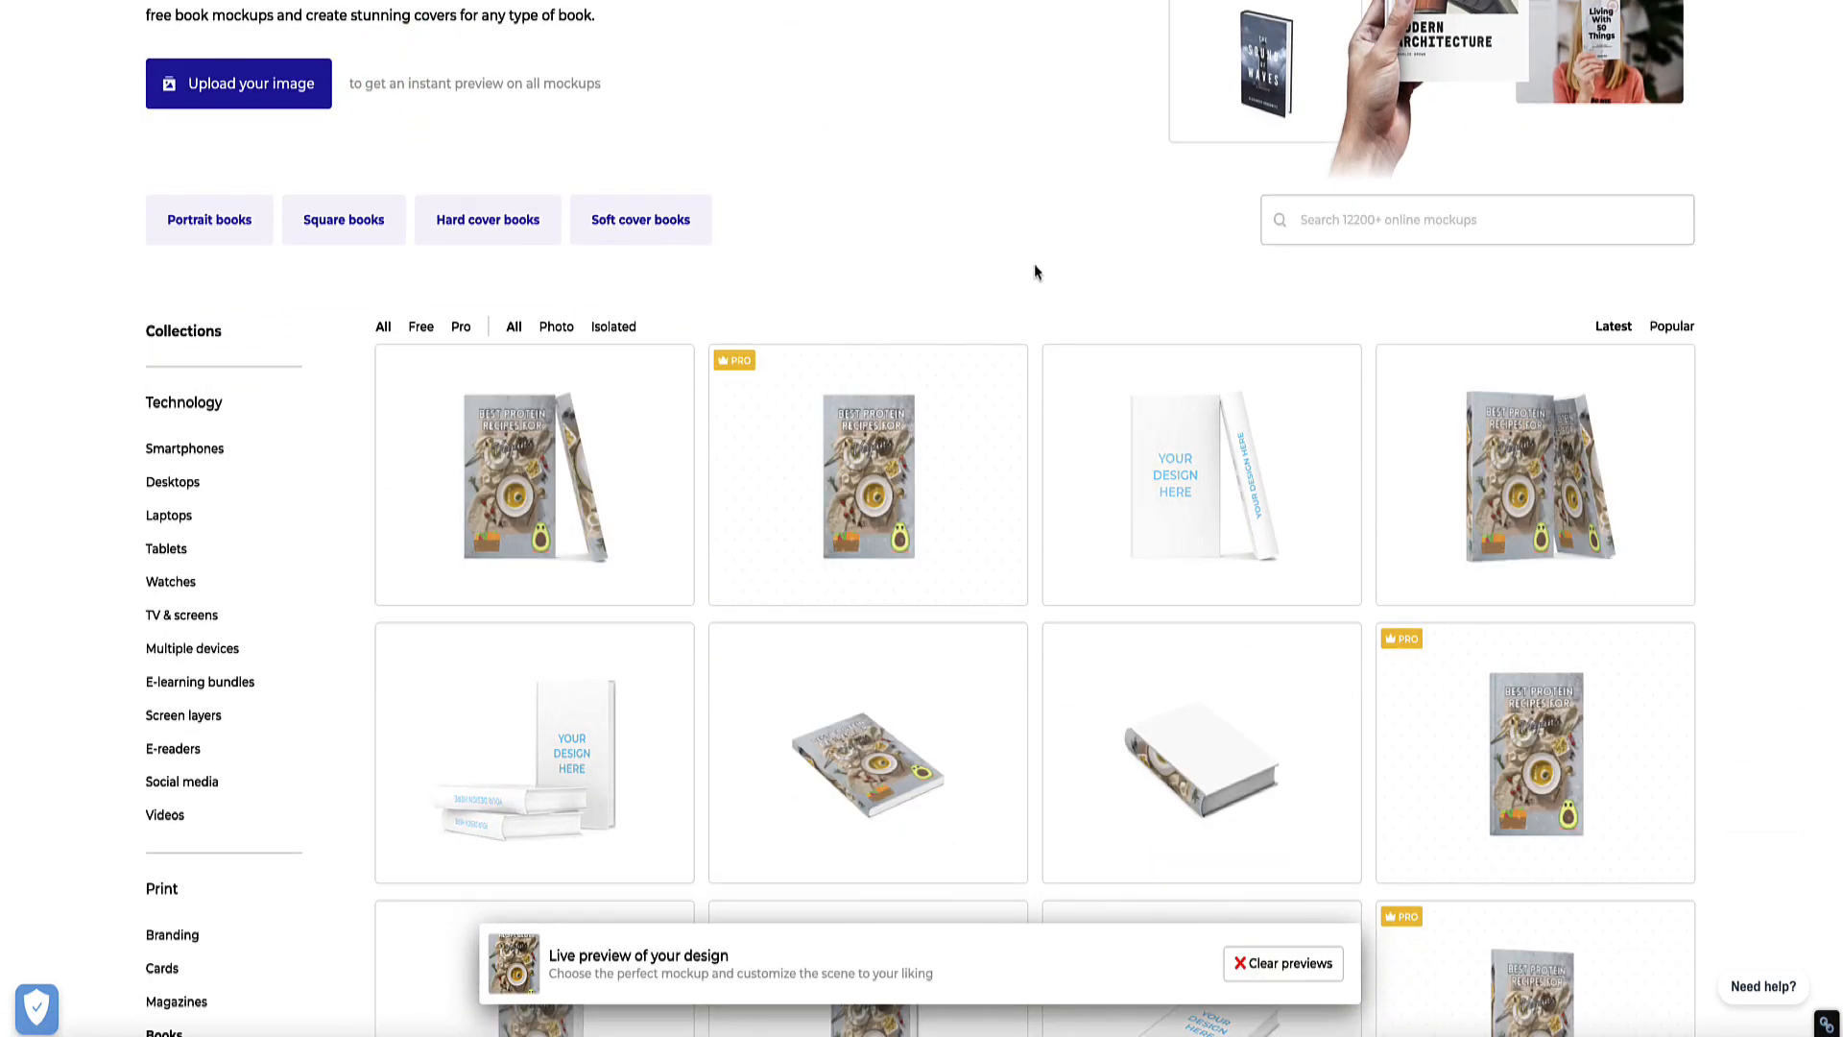
pyautogui.scroll(-1, 1034, 266)
pyautogui.scroll(-2, 1033, 263)
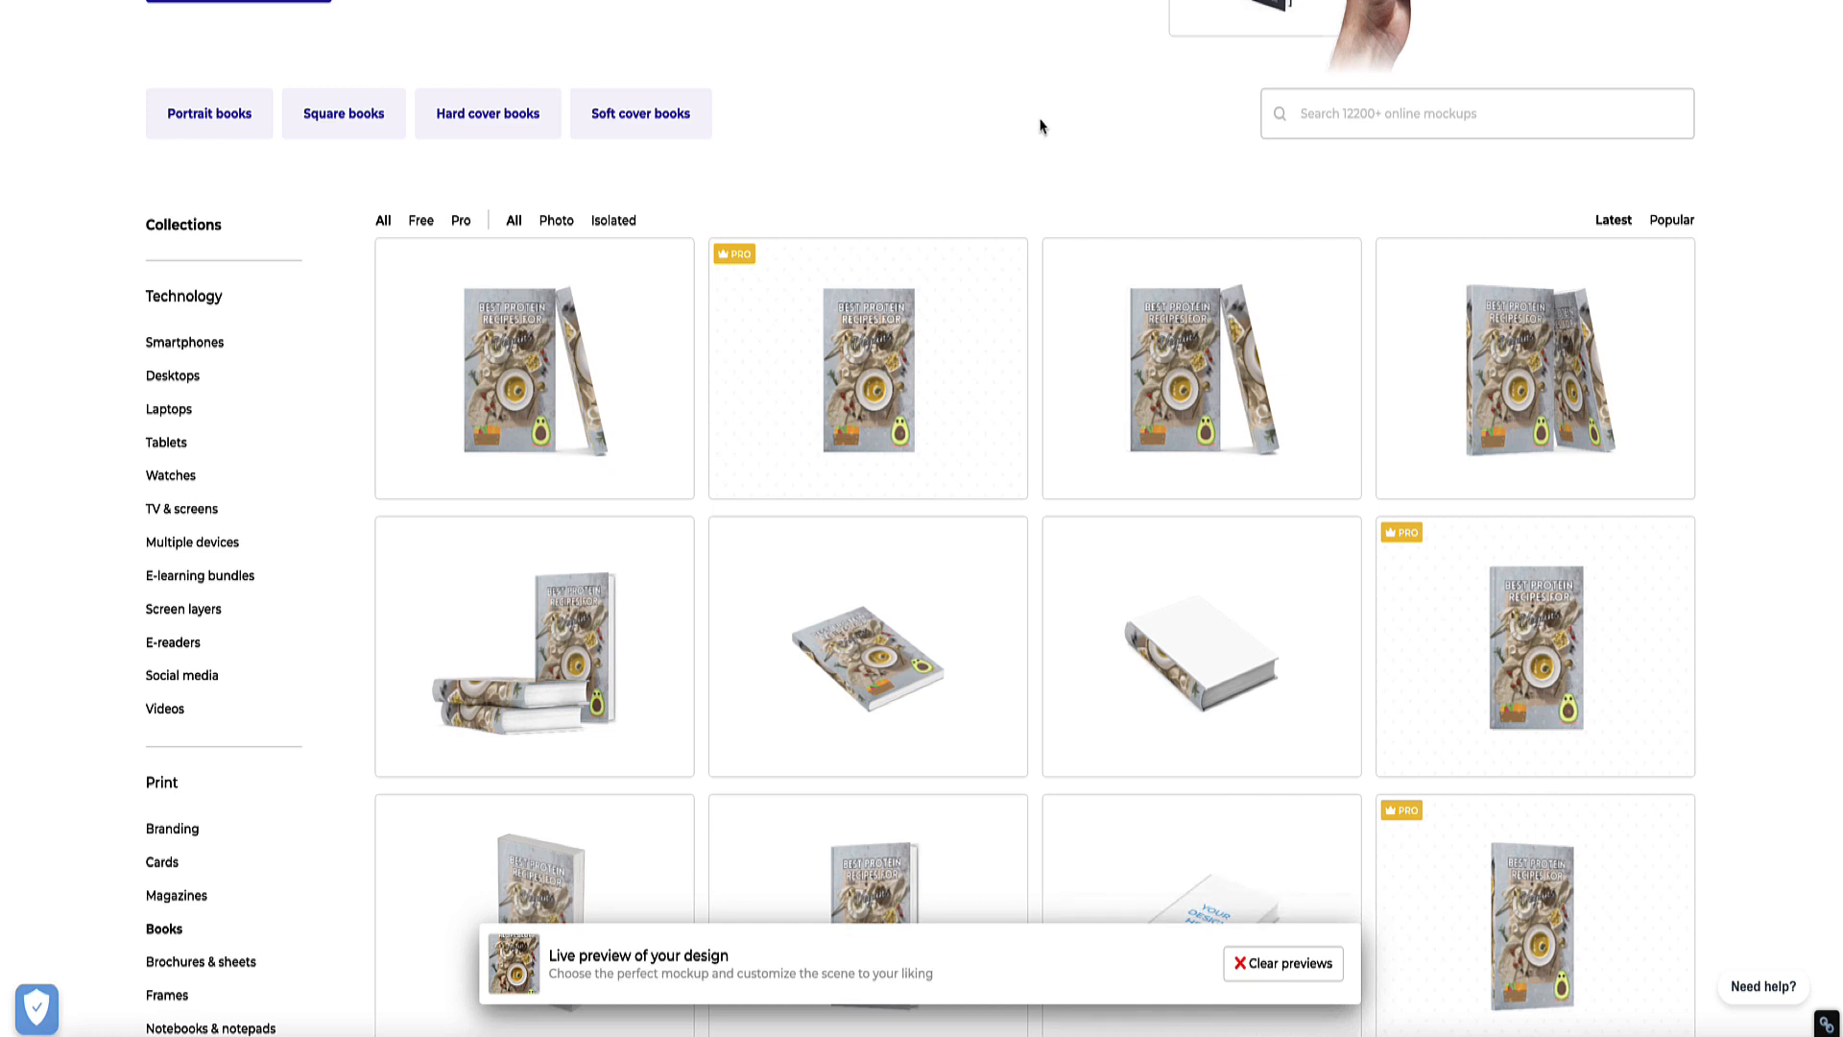
pyautogui.scroll(-2, 1040, 127)
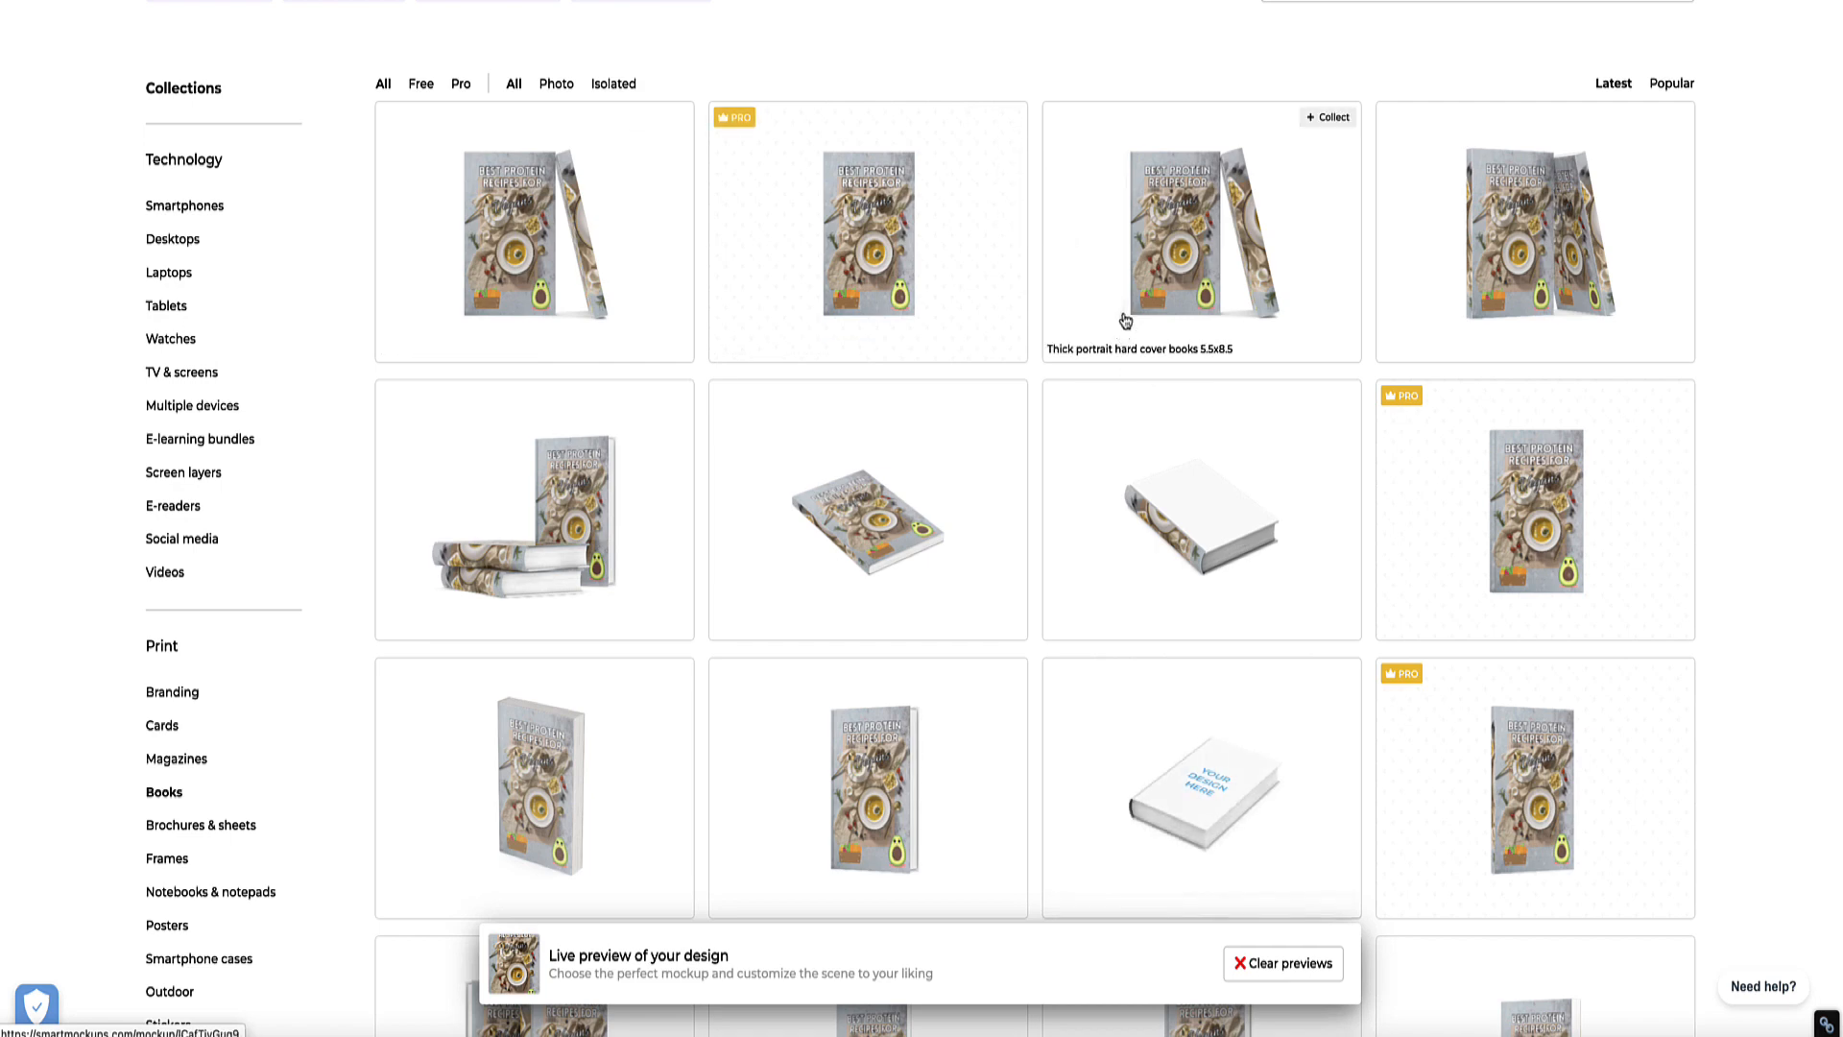
pyautogui.scroll(-8, 1065, 407)
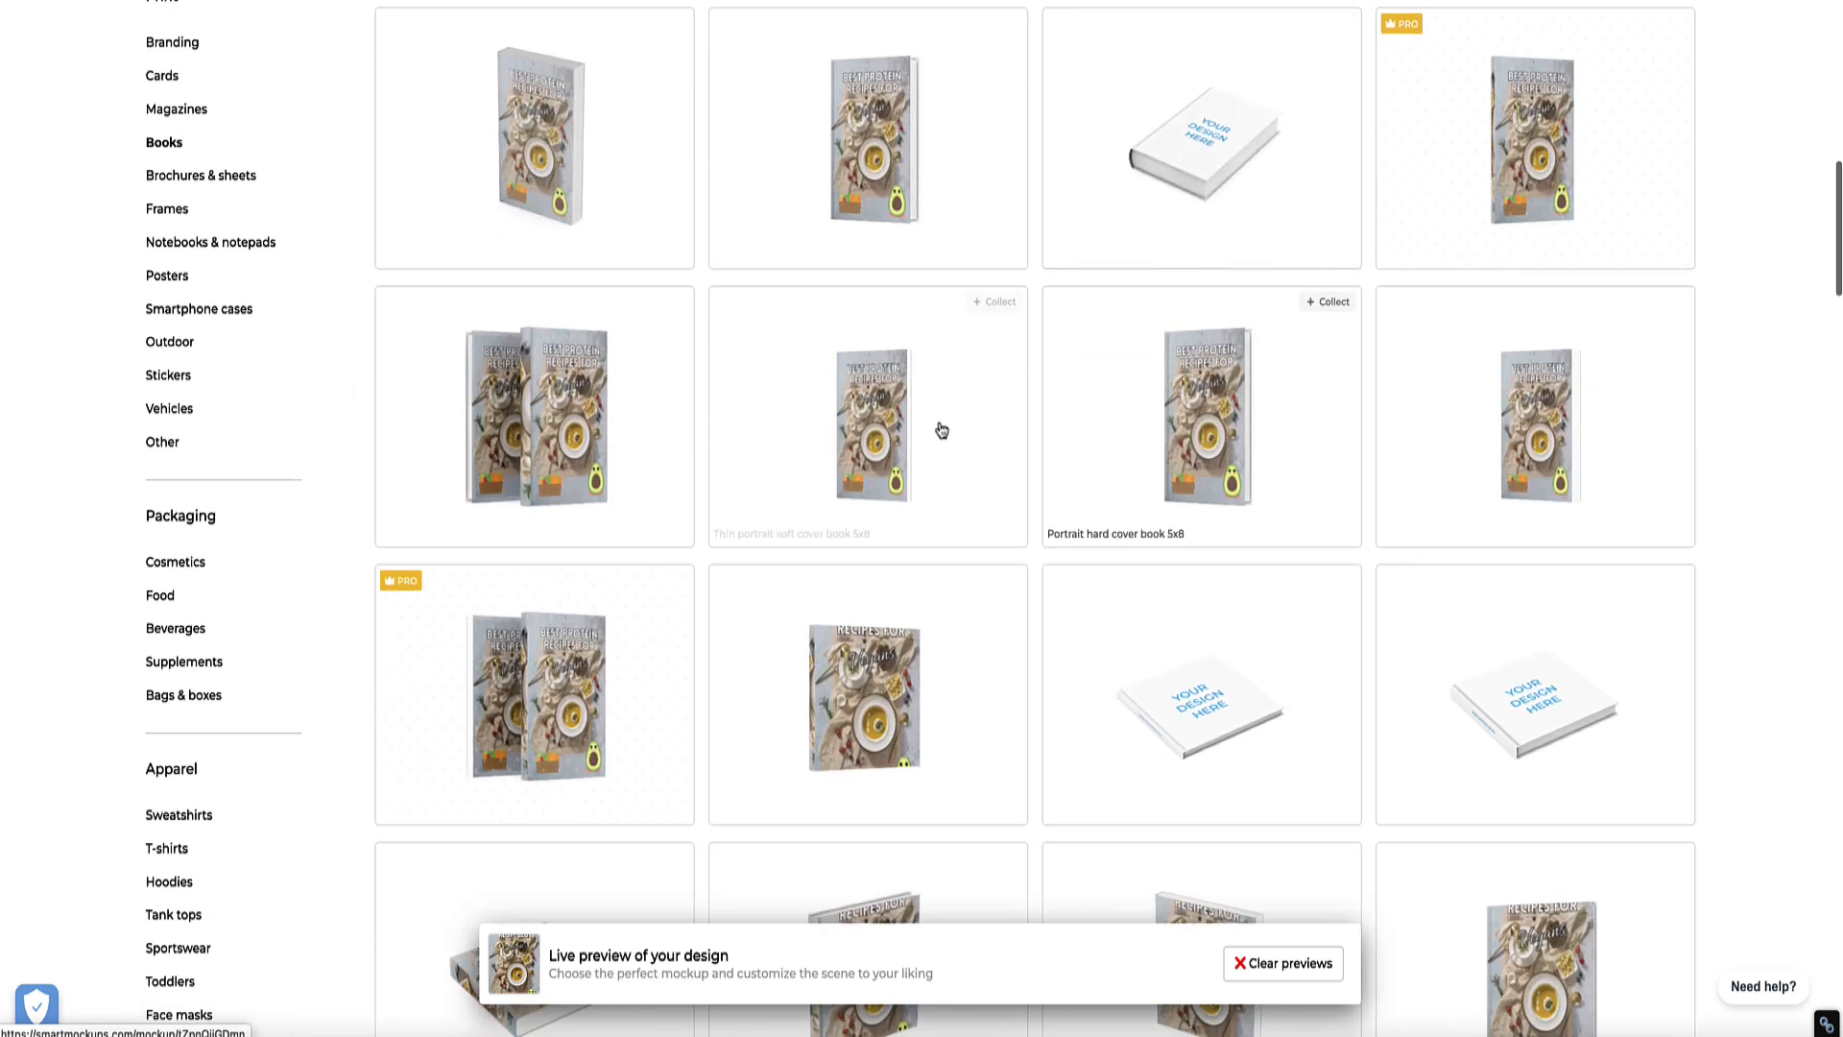
# Choose the Portrait hard cover book 5x8 mockup and open its download image quality options.
pyautogui.scroll(-2, 942, 430)
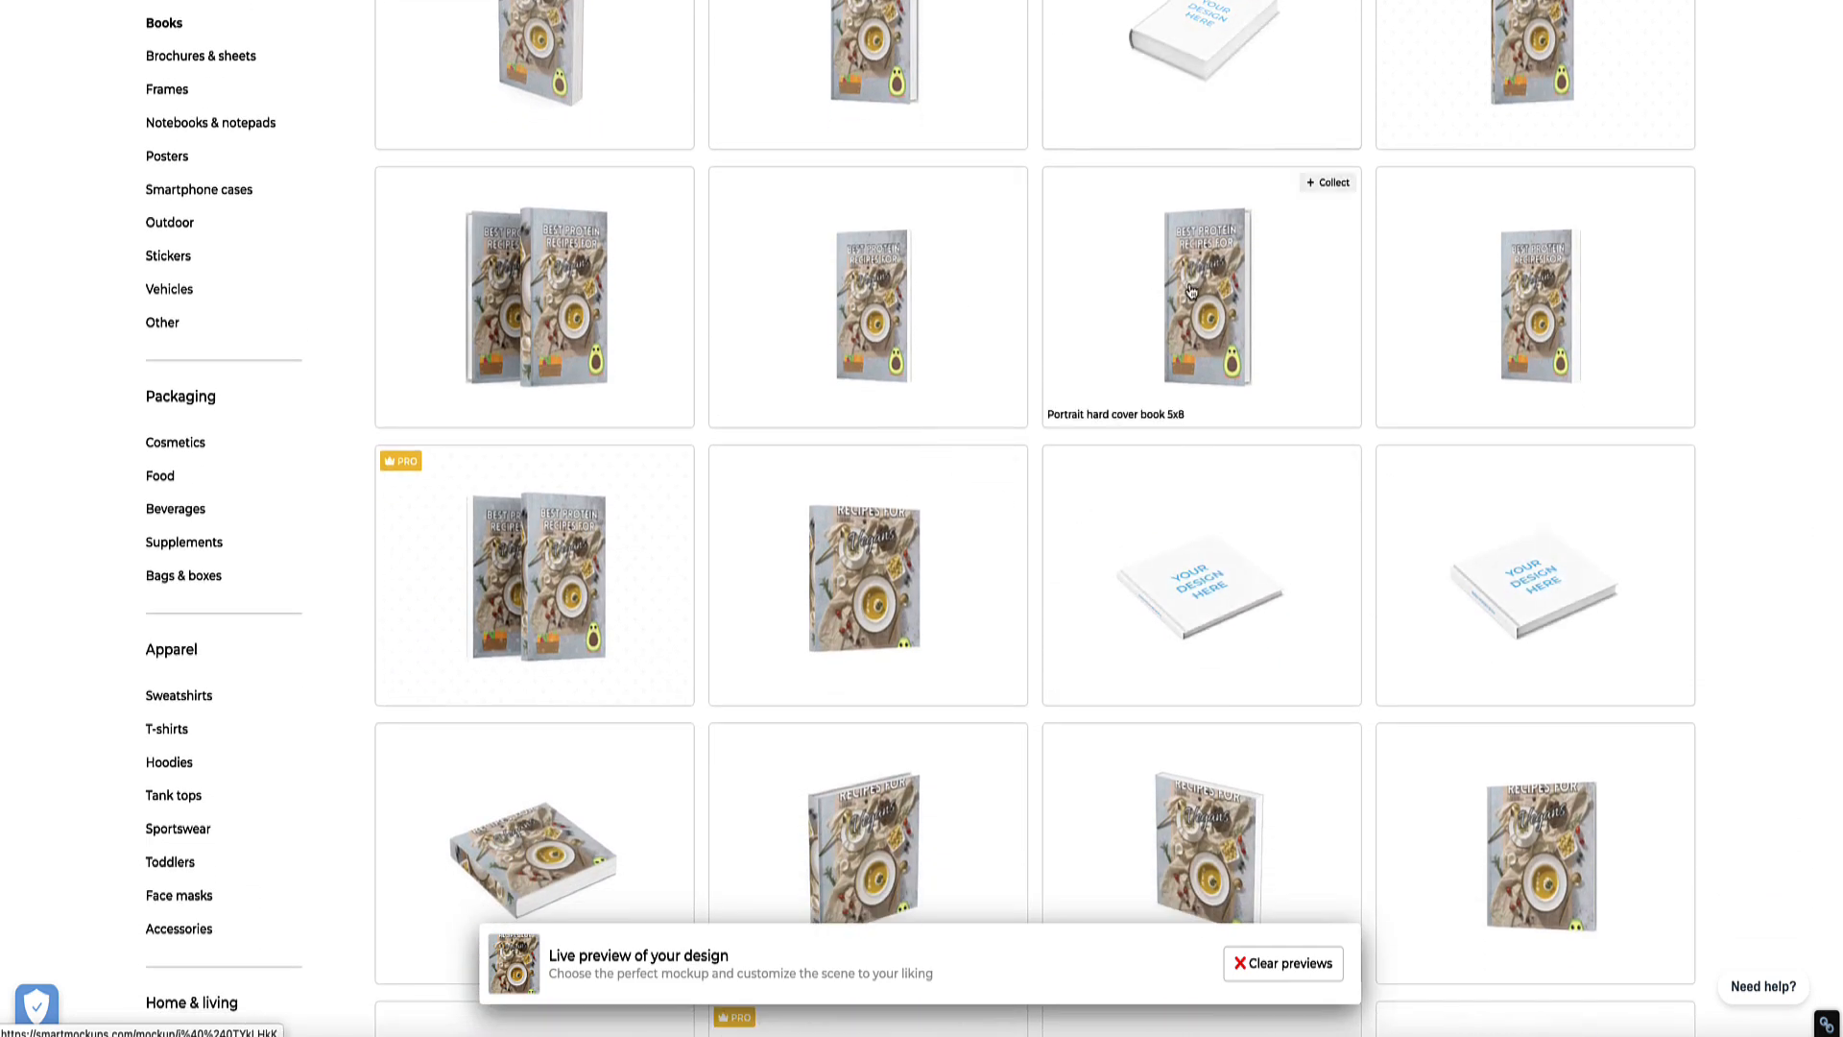
pyautogui.click(1190, 291)
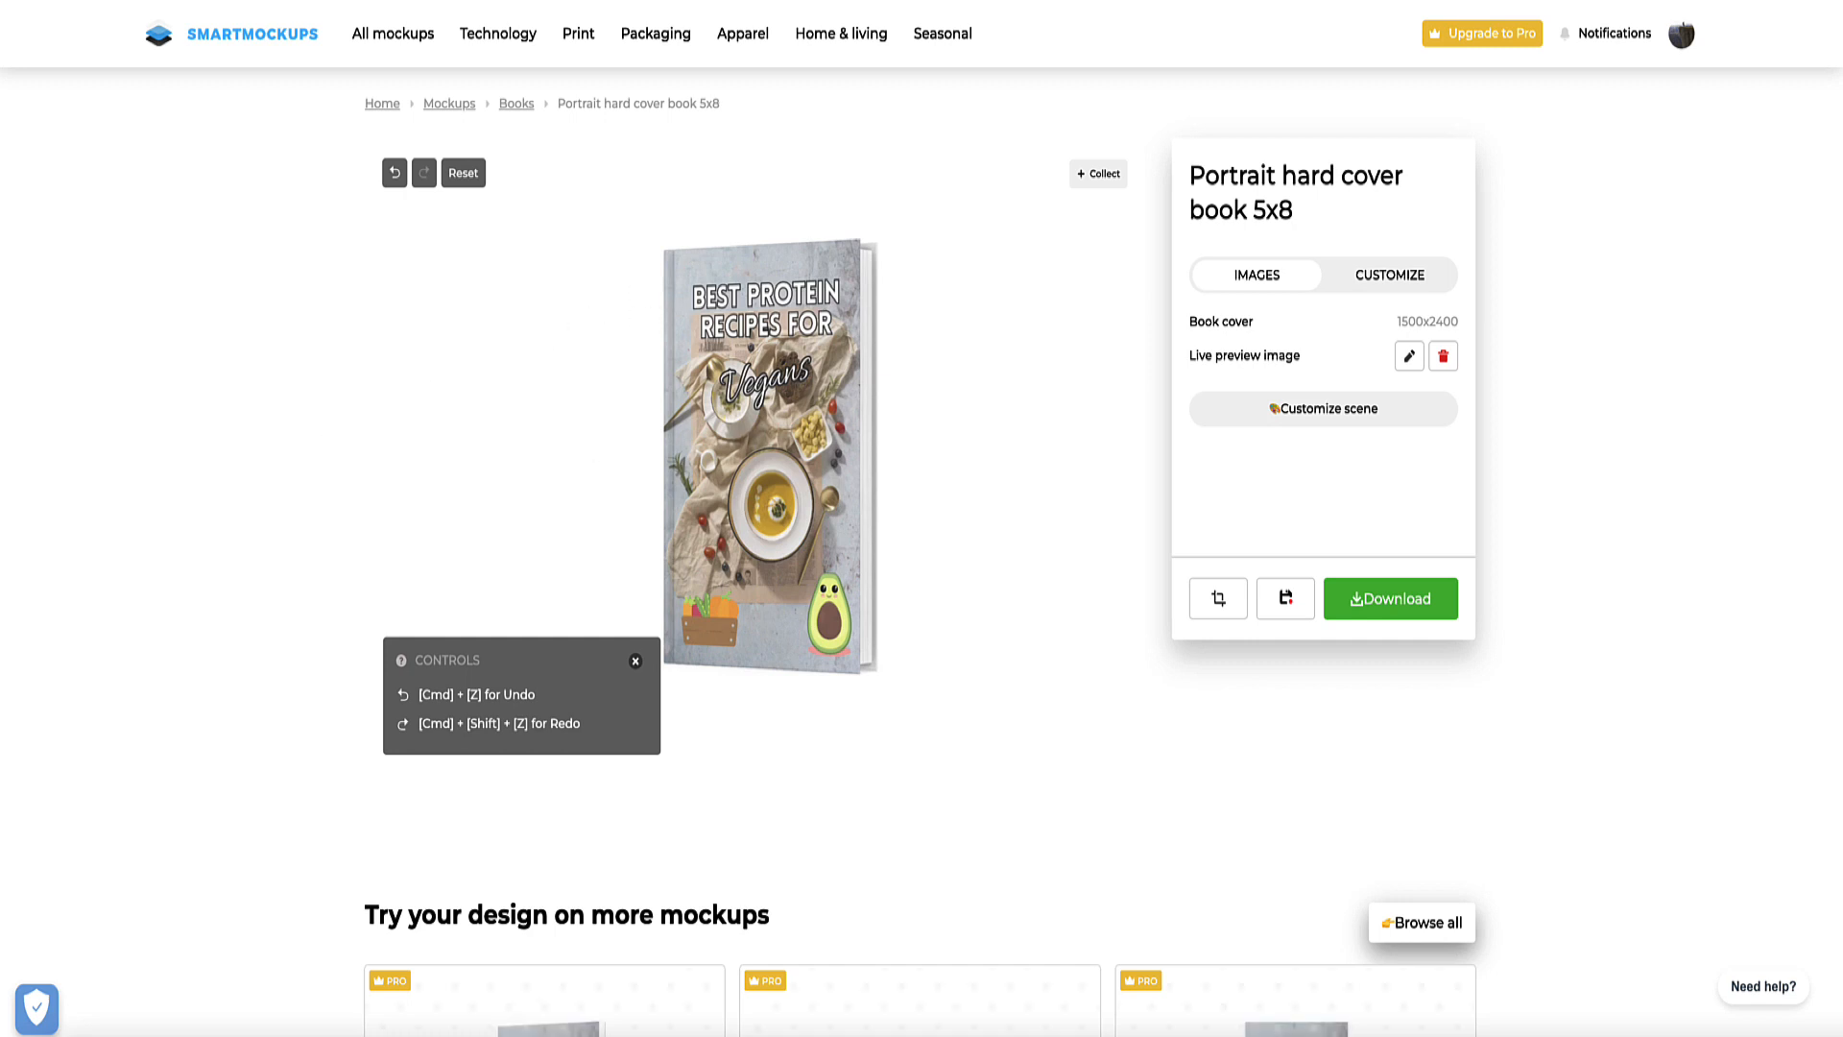
pyautogui.click(1389, 603)
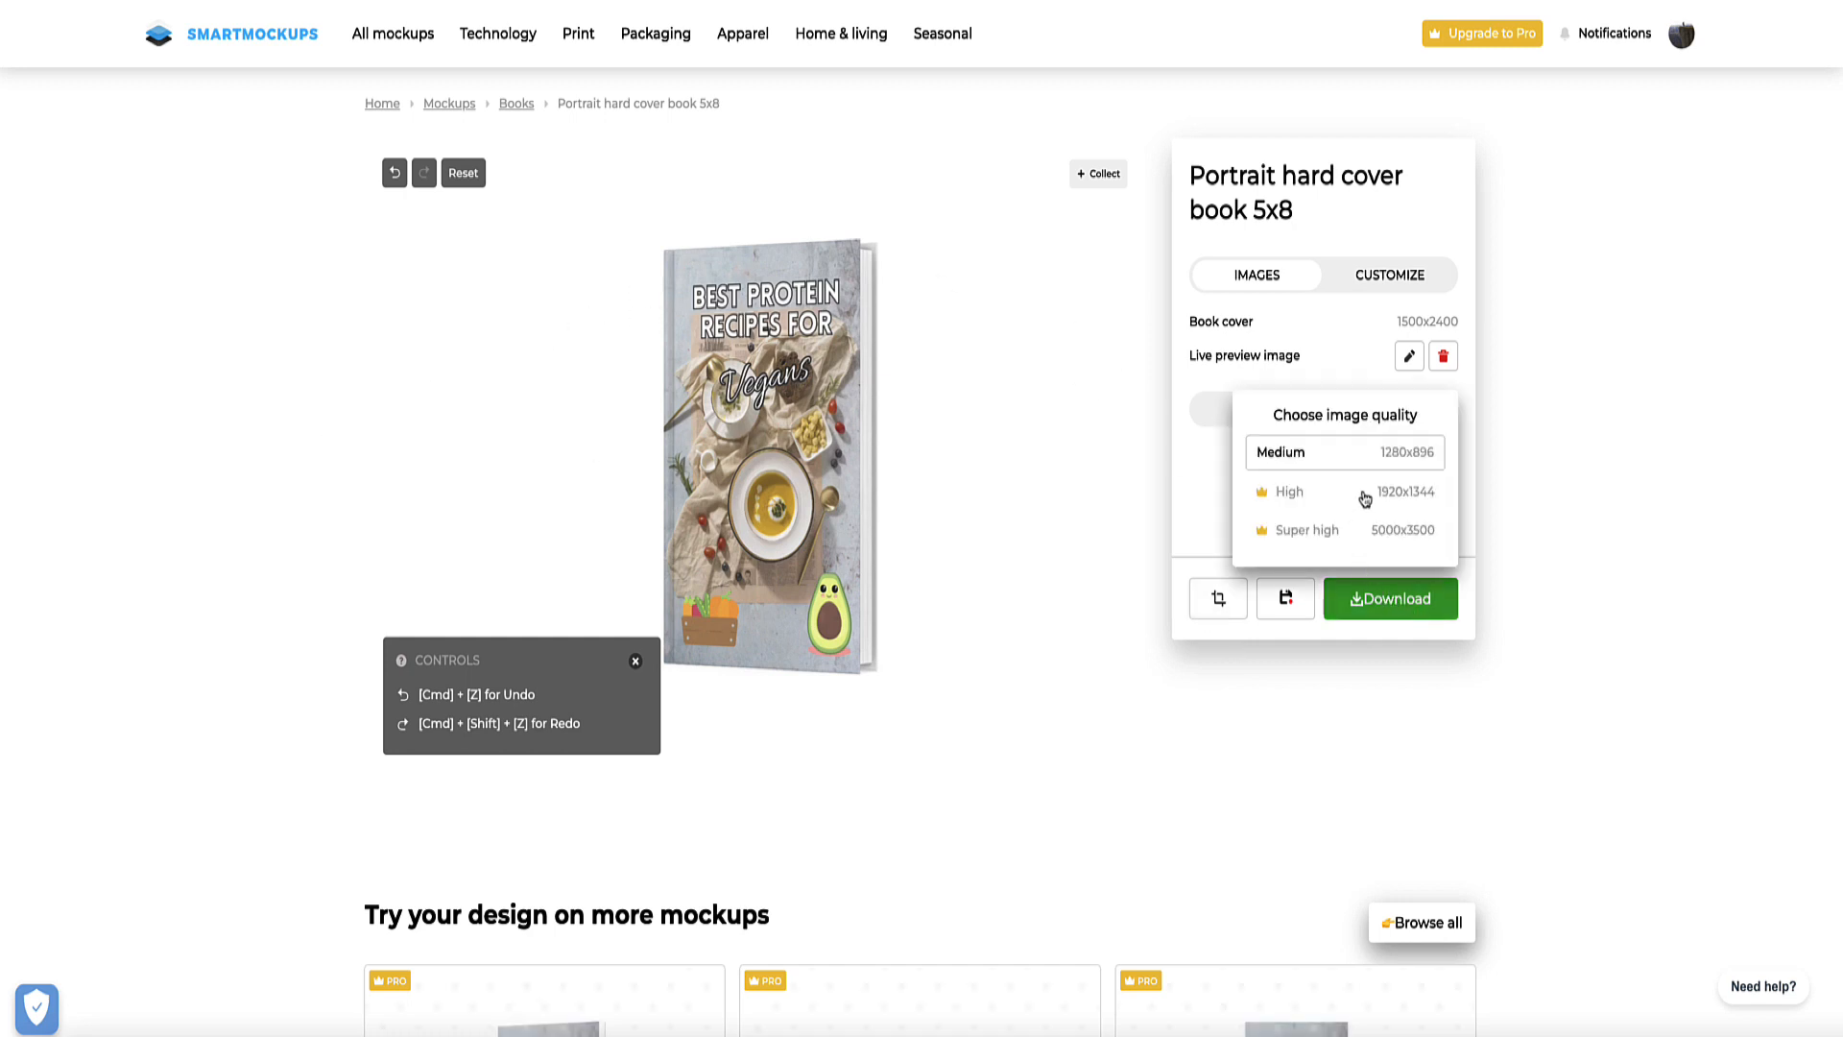